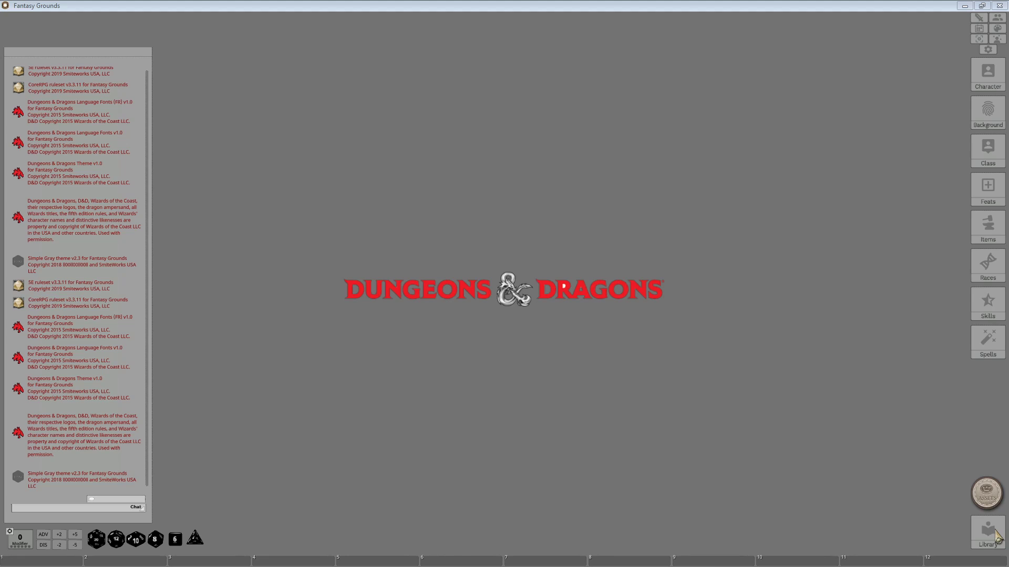
- Review the loaded player data modules through the Library, closing both windows when done
left_click(995, 536)
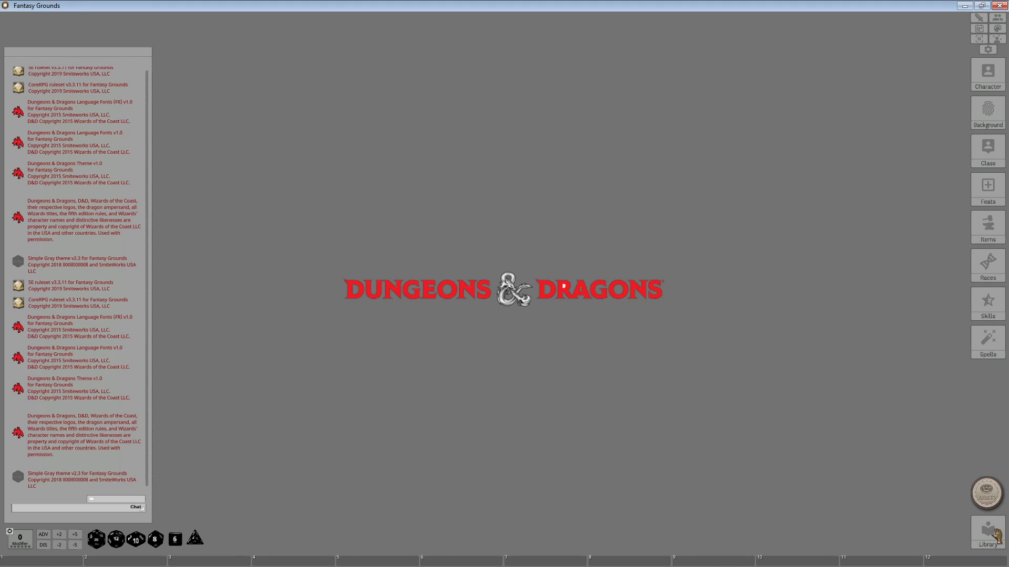
left_click(395, 383)
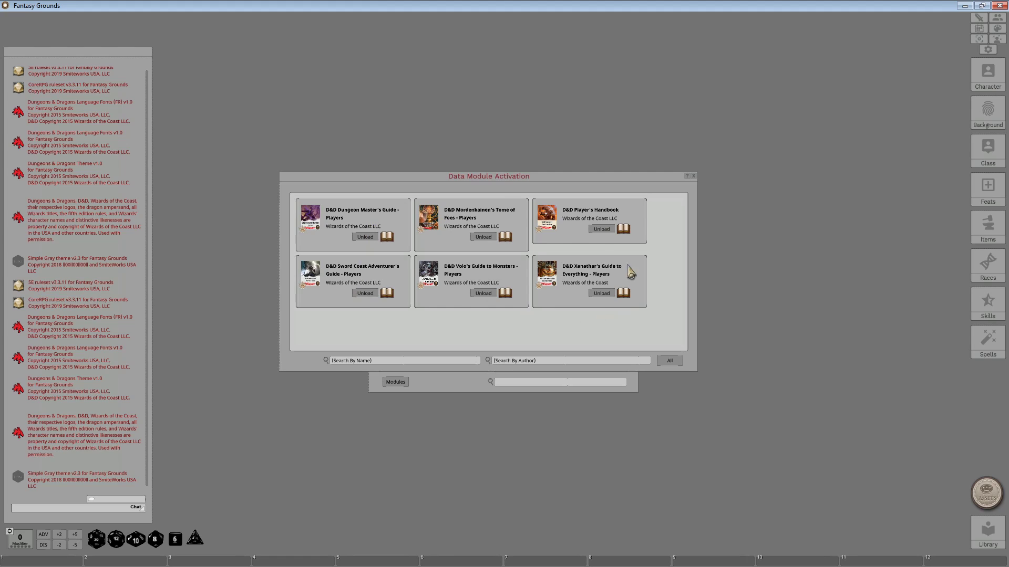
left_click(693, 176)
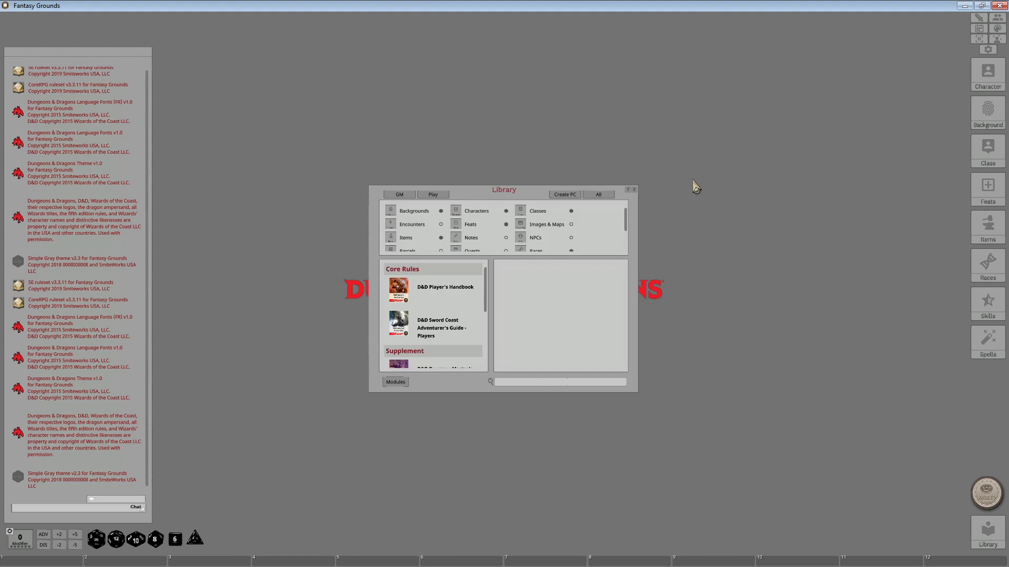
left_click(633, 189)
- Open the Player's Handbook, Sword Coast Adventurer's Guide and Xanathar's Guide Fighter entries from the class list, and close the list
left_click(990, 162)
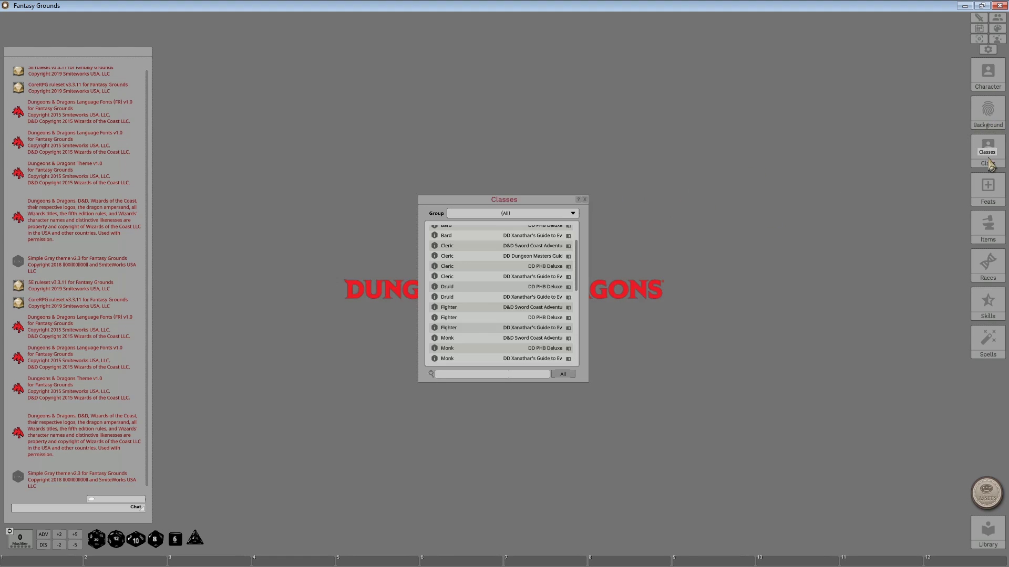
left_click(434, 319)
left_click(434, 308)
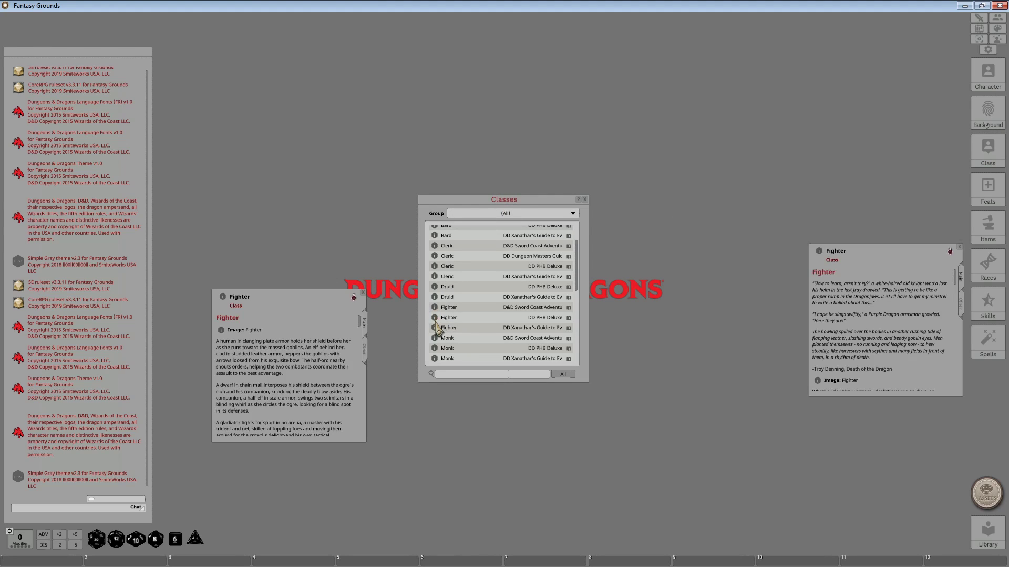
left_click(434, 327)
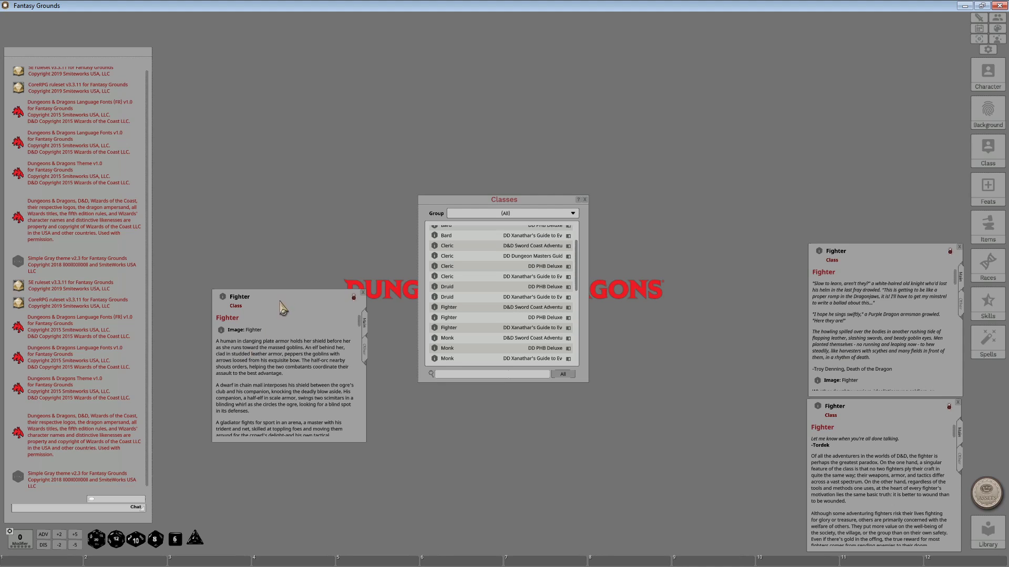
left_click_drag(283, 301, 250, 323)
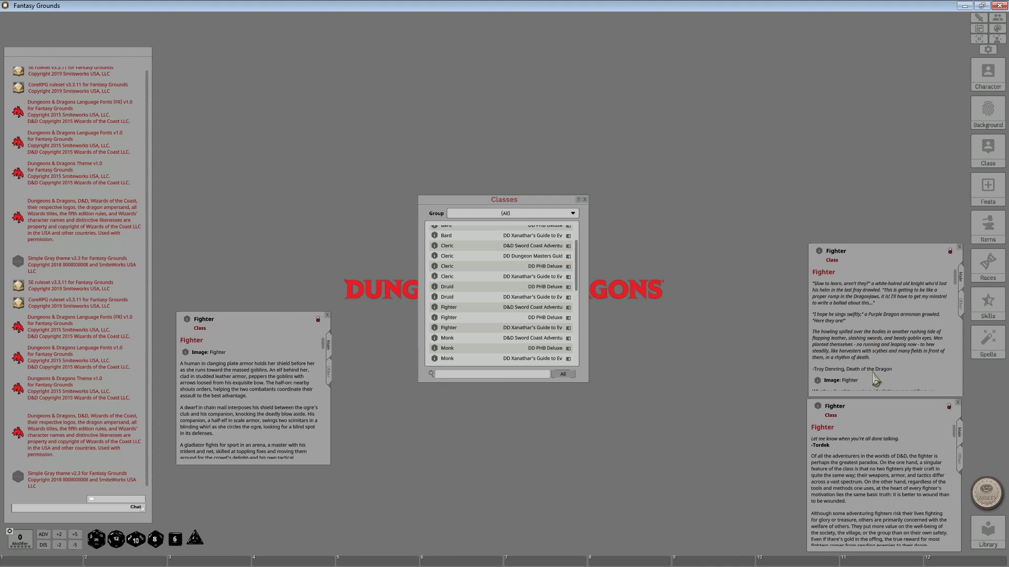
left_click(585, 201)
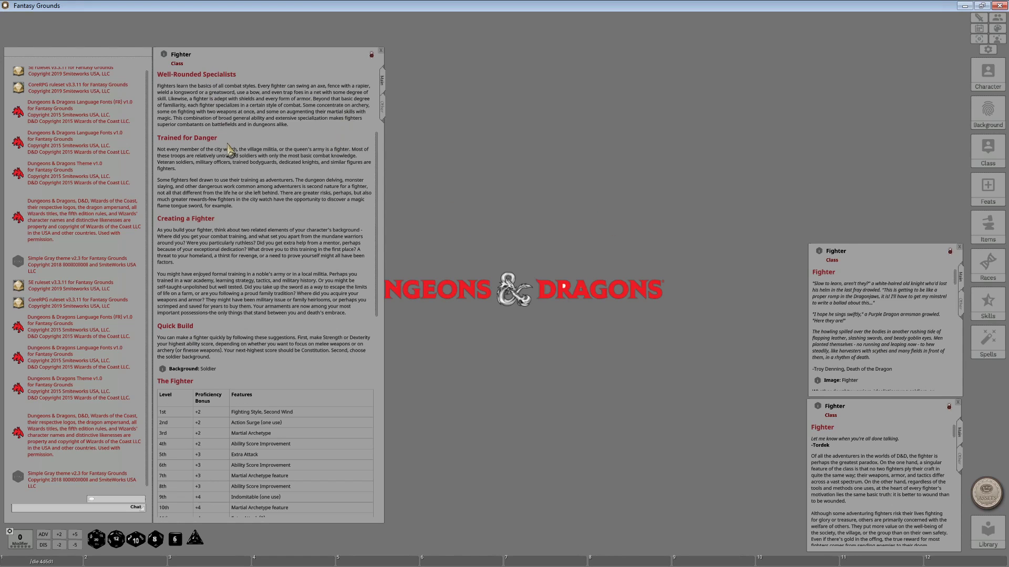
- View the Fighter illustration linked at the start of the Player's Handbook class entry, and close it
scroll(231, 147, "up", 5)
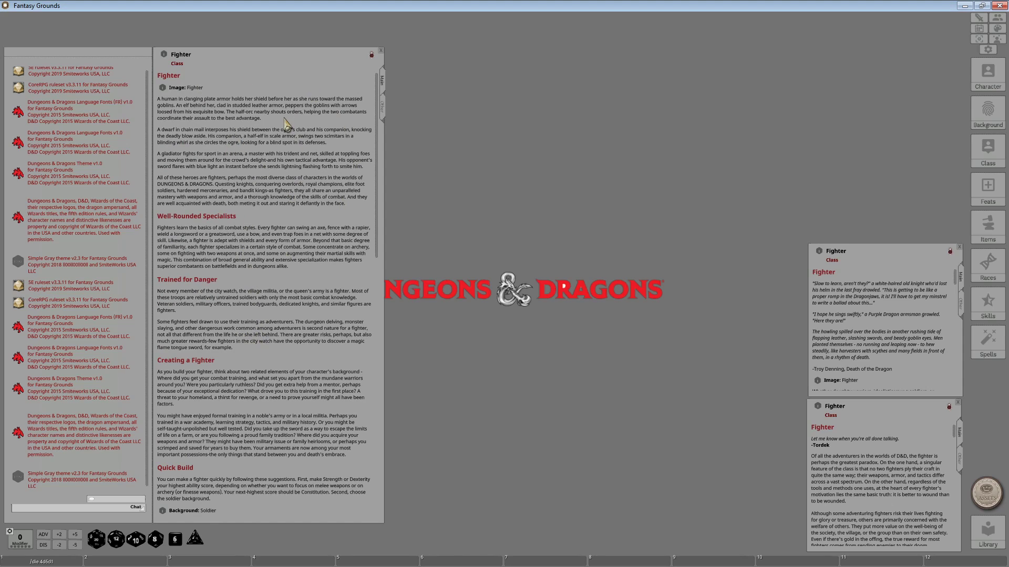
left_click(163, 87)
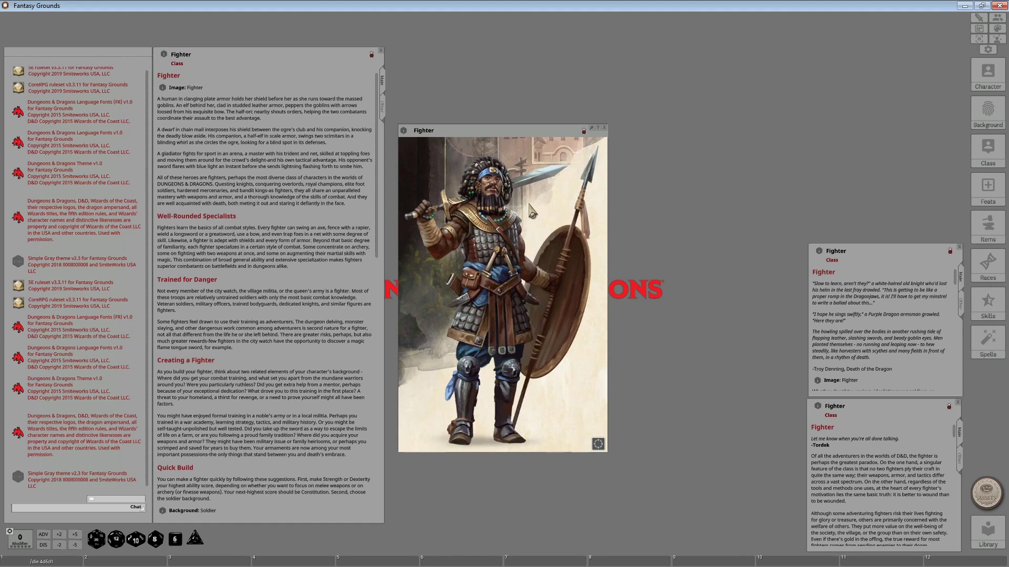
left_click(604, 128)
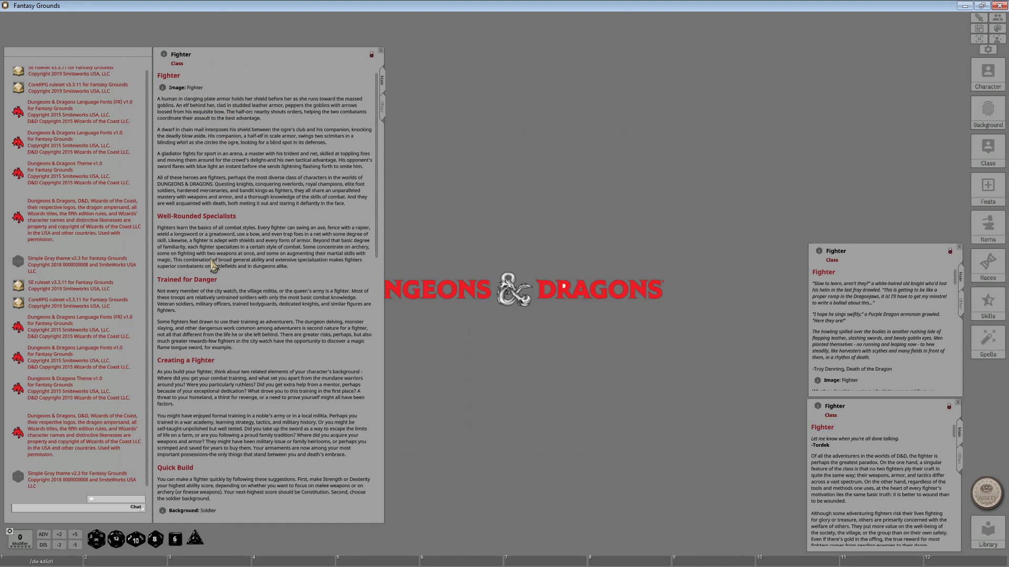
- Examine the Fighter level progression table, highlighting the Ability Score Improvement entries at 4th, 6th and 8th level
scroll(206, 470, "down", 5)
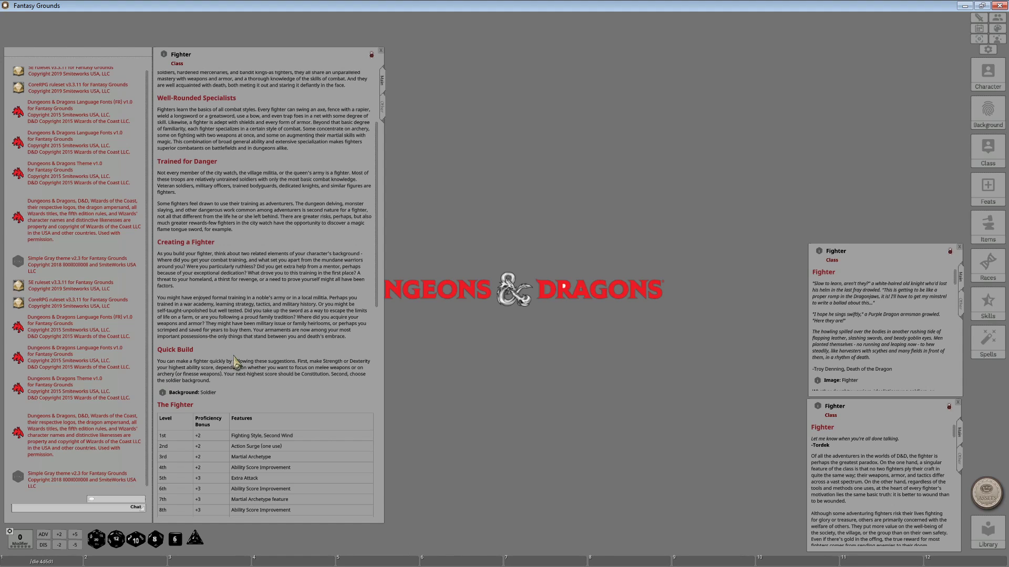
scroll(236, 362, "down", 8)
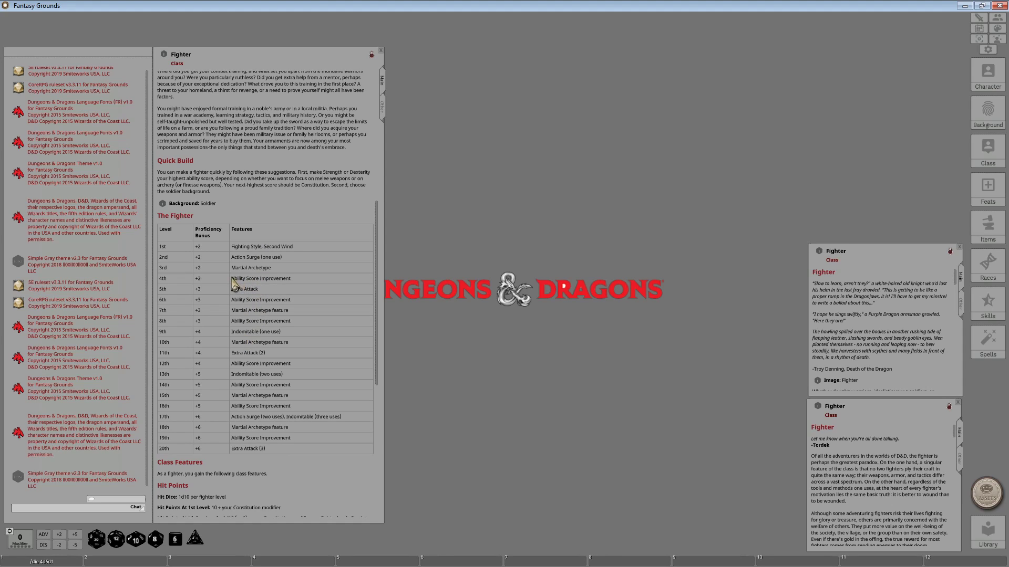
left_click_drag(231, 279, 298, 279)
left_click_drag(231, 300, 299, 300)
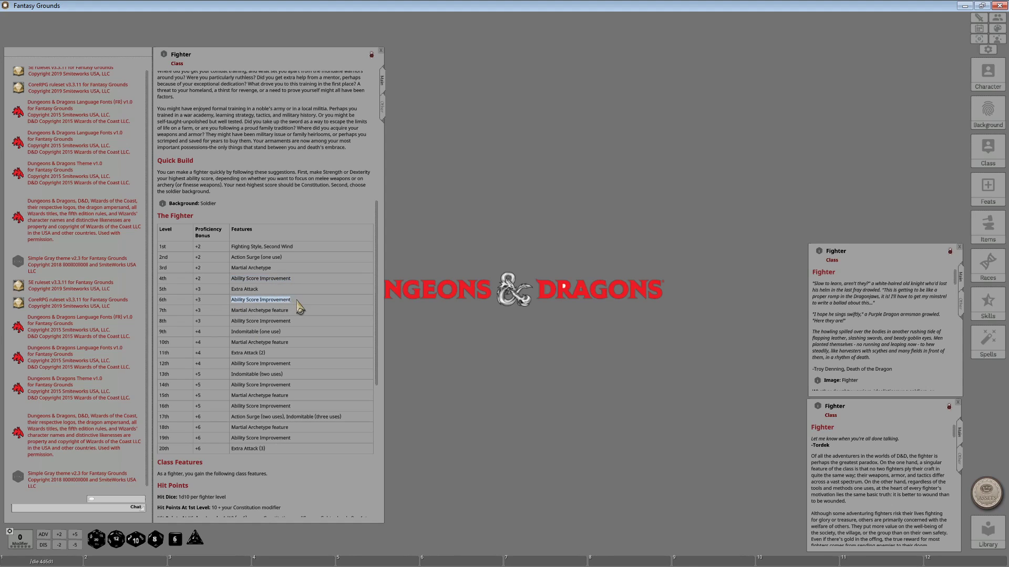
left_click_drag(231, 321, 296, 323)
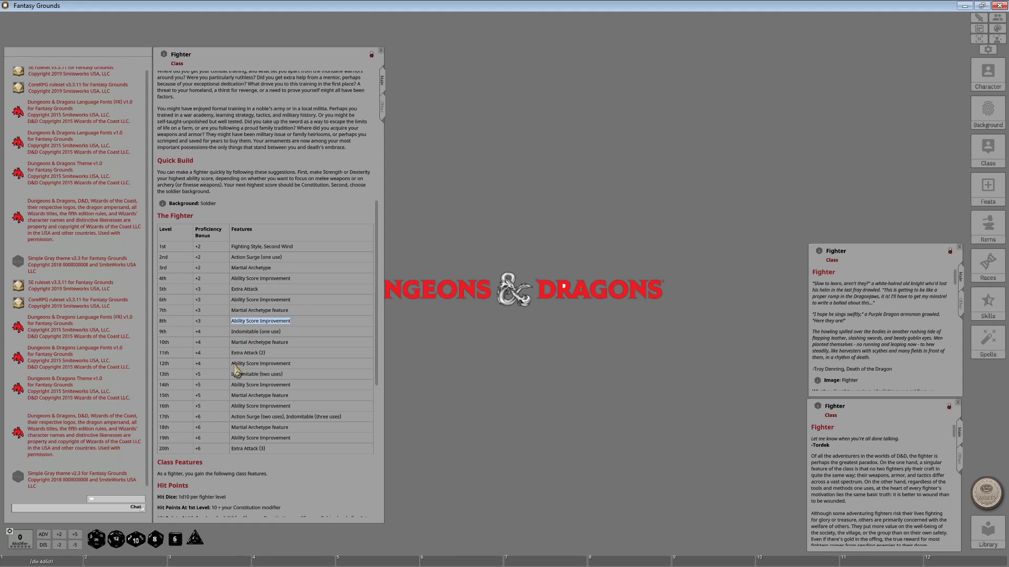
left_click(234, 277)
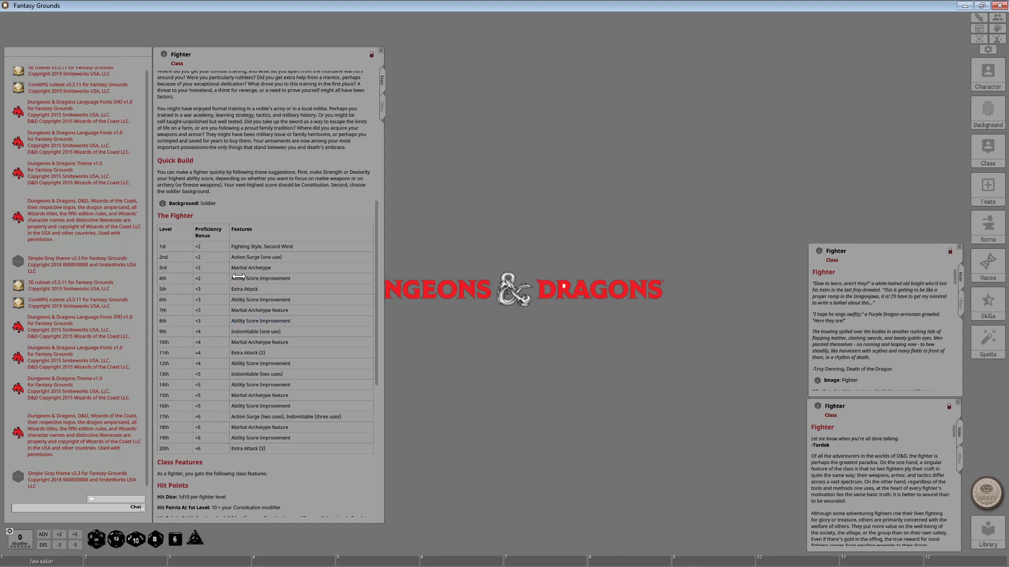
left_click_drag(234, 277, 302, 280)
left_click(247, 305)
scroll(290, 450, "down", 2)
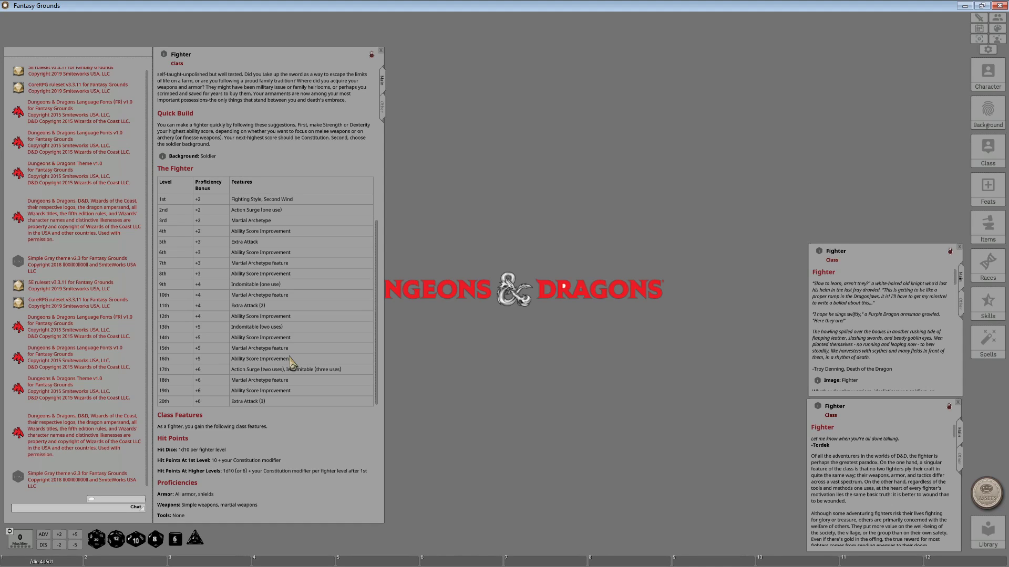
- Read the Player's Handbook Fighter's hit points and proficiencies, highlighting the Constitution modifier at 1st level
scroll(290, 362, "down", 10)
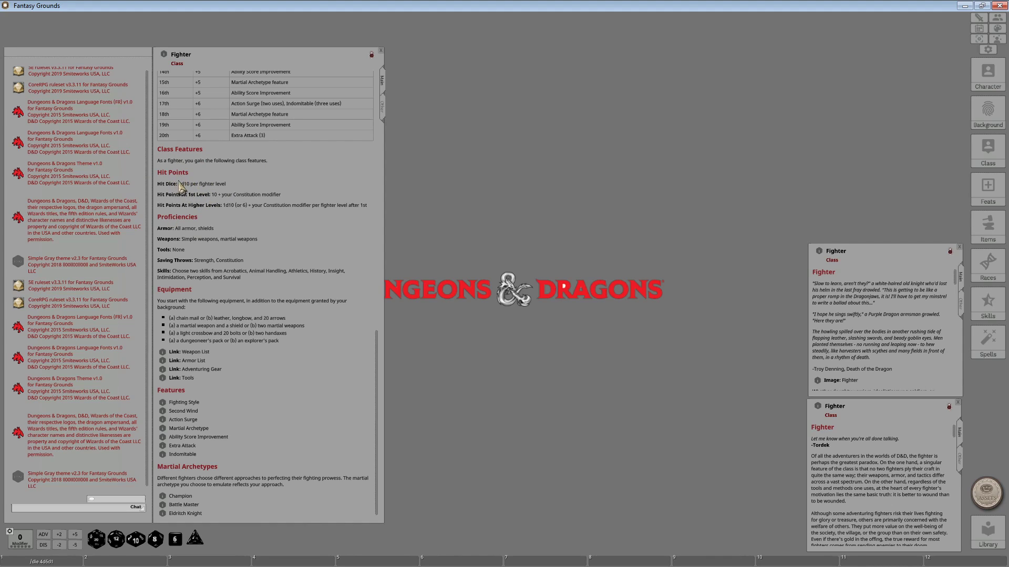
left_click_drag(232, 195, 281, 195)
mouse_move(161, 218)
left_mouse_down()
mouse_move(247, 243)
mouse_move(184, 221)
mouse_move(168, 226)
left_mouse_up()
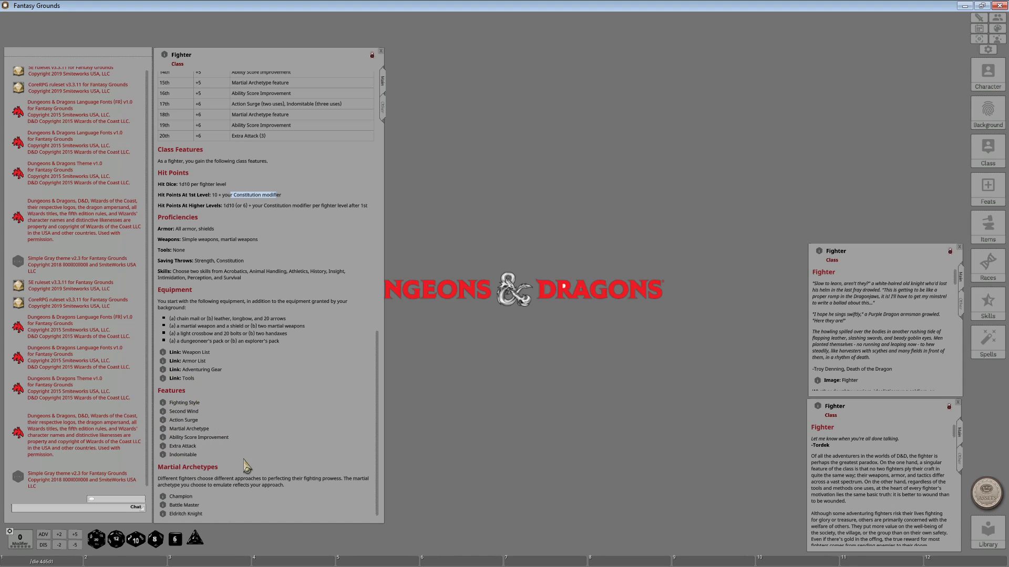
- View the Indomitable and Fighting Style feature descriptions one after the other, closing each
left_click(162, 455)
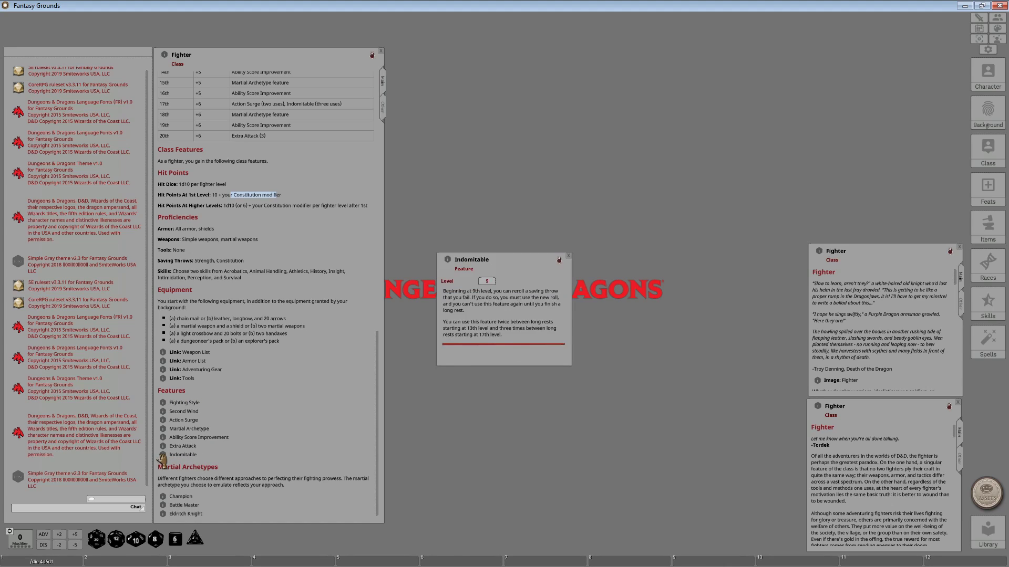
left_click(568, 256)
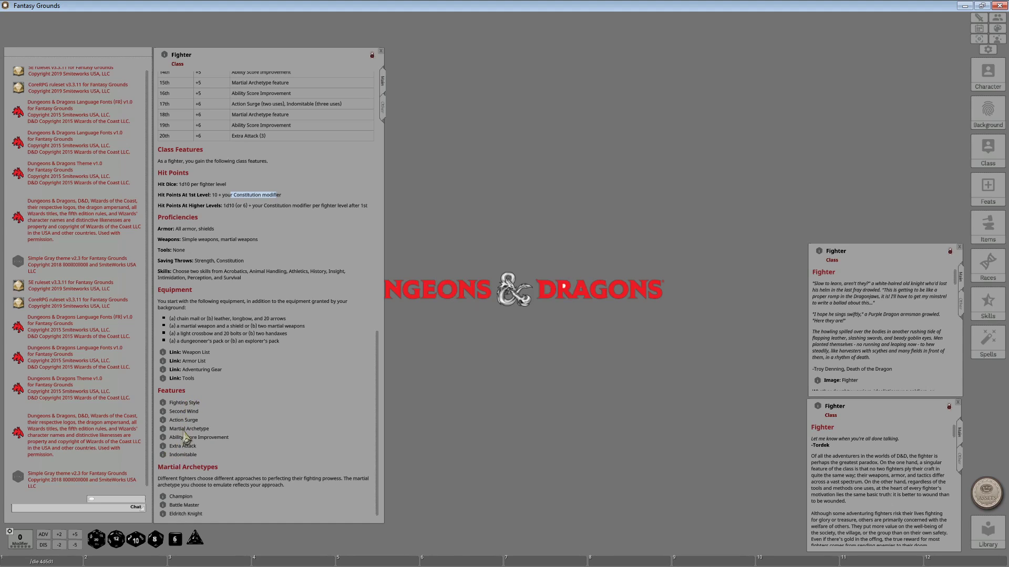
left_click(163, 403)
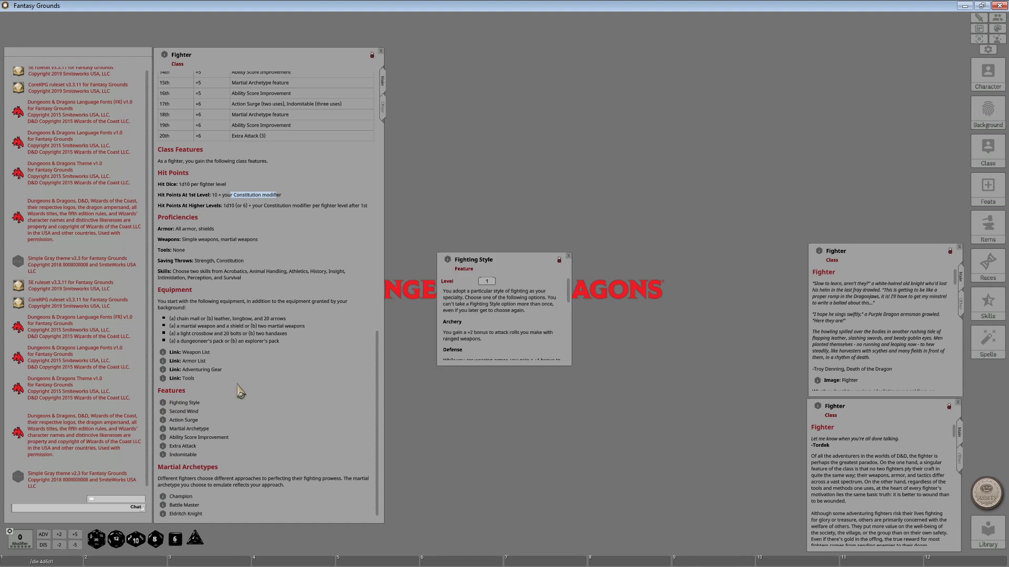
left_click(568, 257)
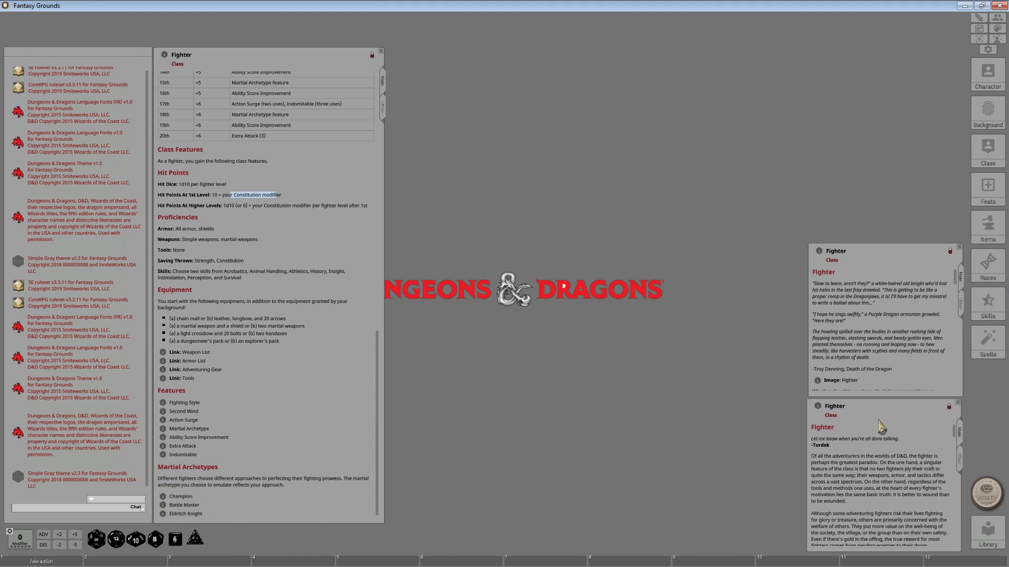
- Place the Xanathar's Guide and Sword Coast Fighter entries beside the Player's Handbook one and enlarge both to its height
left_click_drag(887, 415, 469, 64)
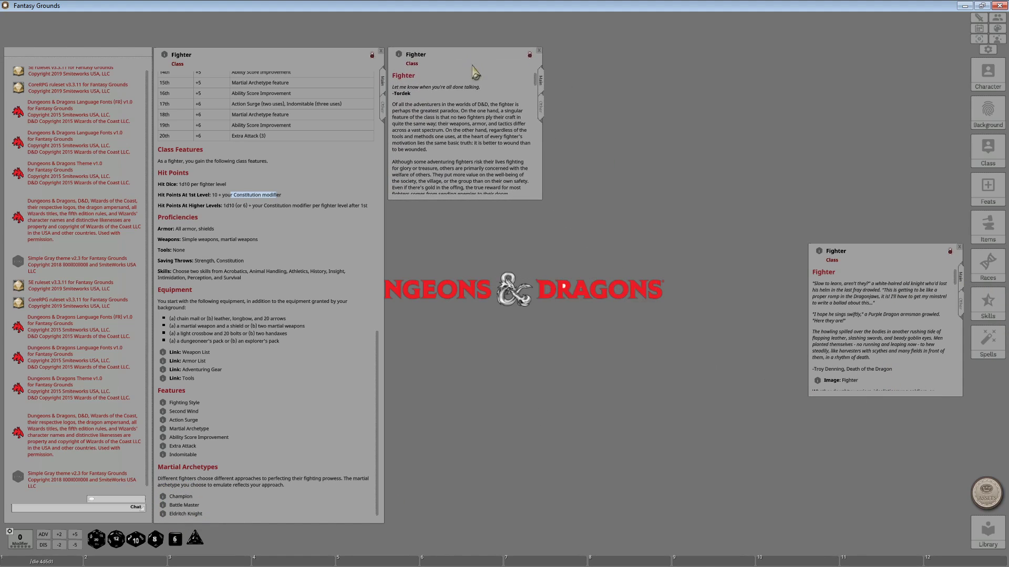
left_click_drag(540, 199, 624, 526)
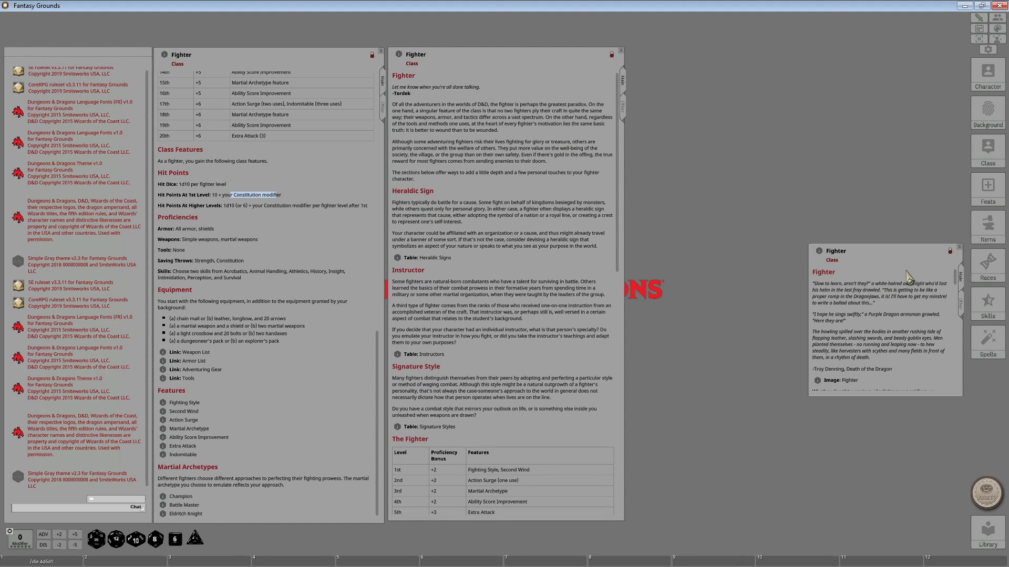
left_click_drag(908, 260, 727, 64)
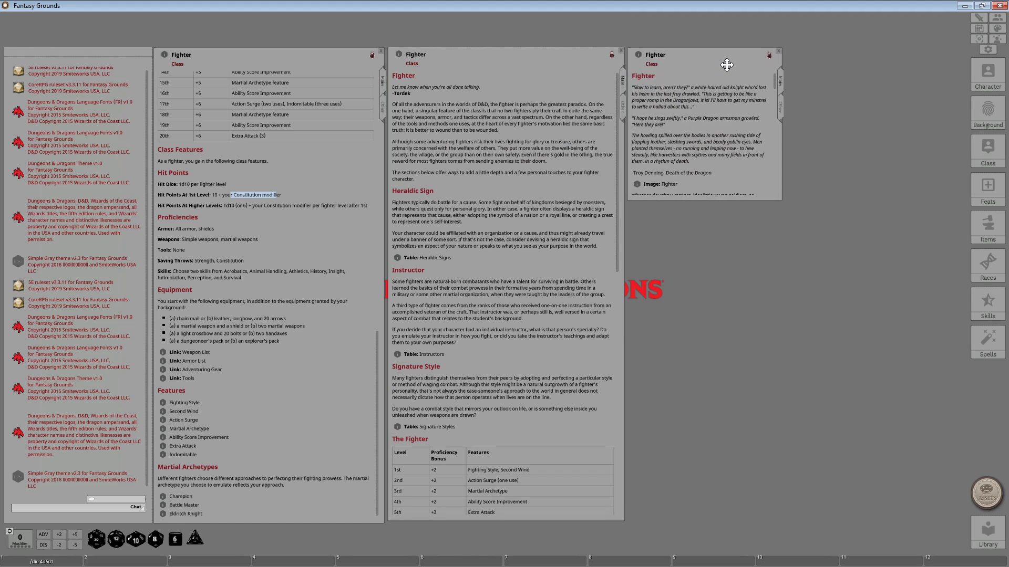
left_click_drag(783, 206, 925, 520)
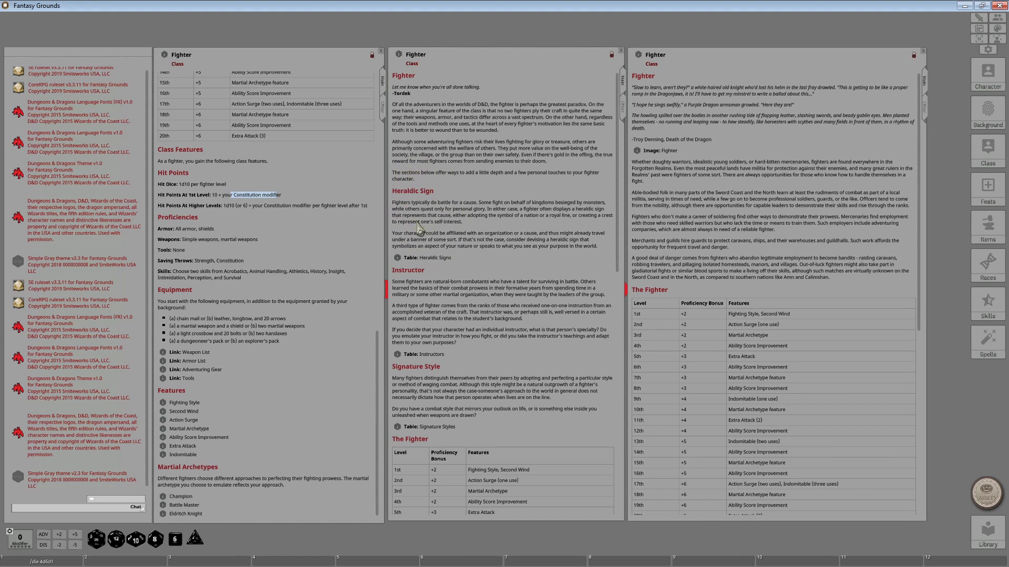
- Check the Martial Archetypes of the other two Fighter entries, and show the Other page in all three
scroll(435, 387, "down", 20)
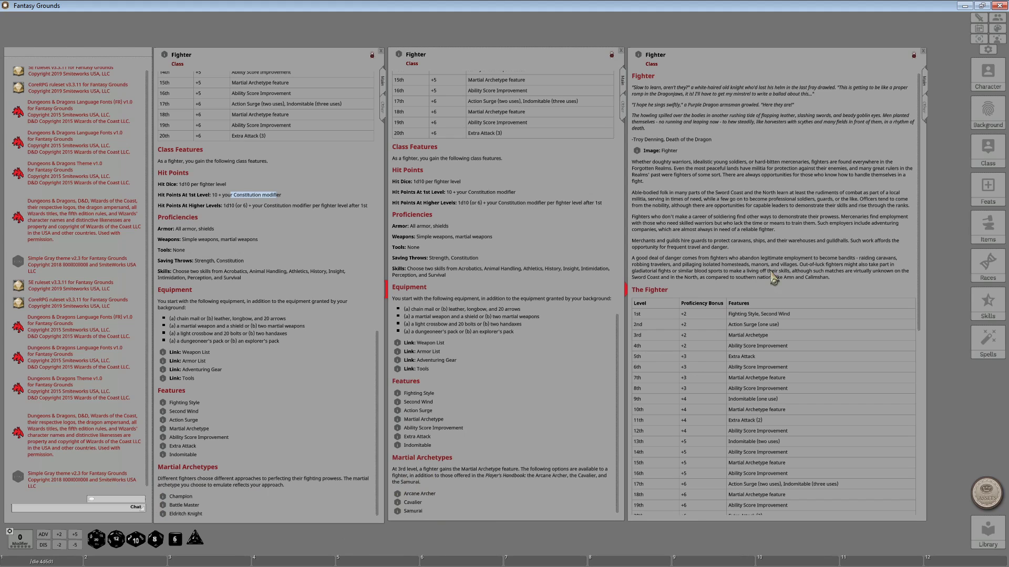
scroll(775, 276, "down", 10)
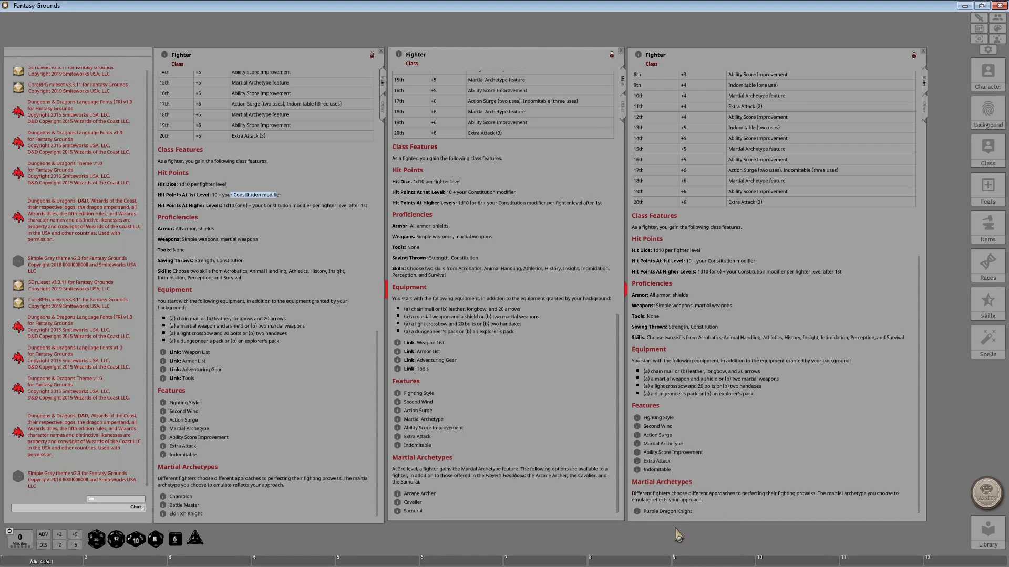
left_click(383, 111)
left_click(622, 108)
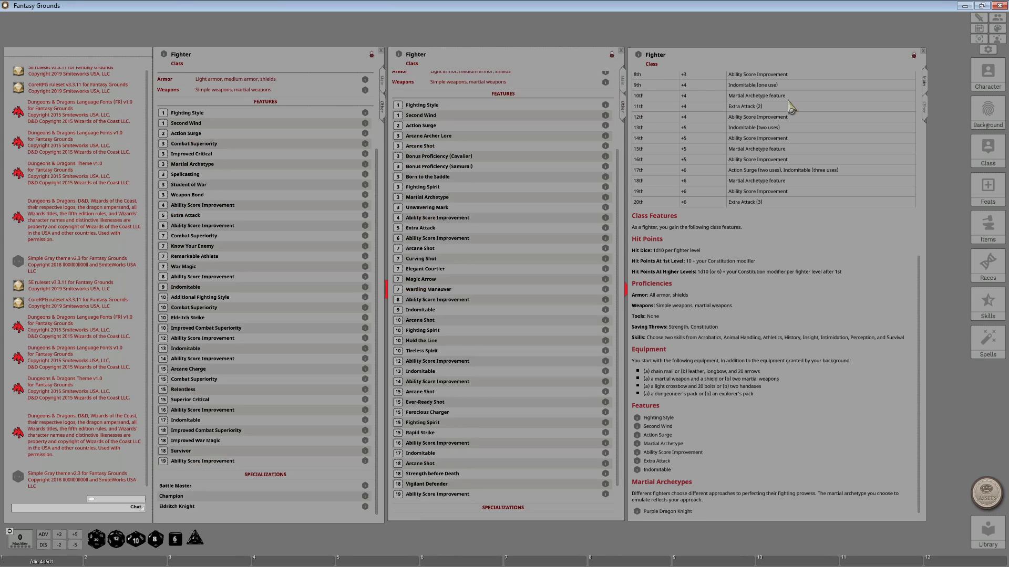
left_click(924, 109)
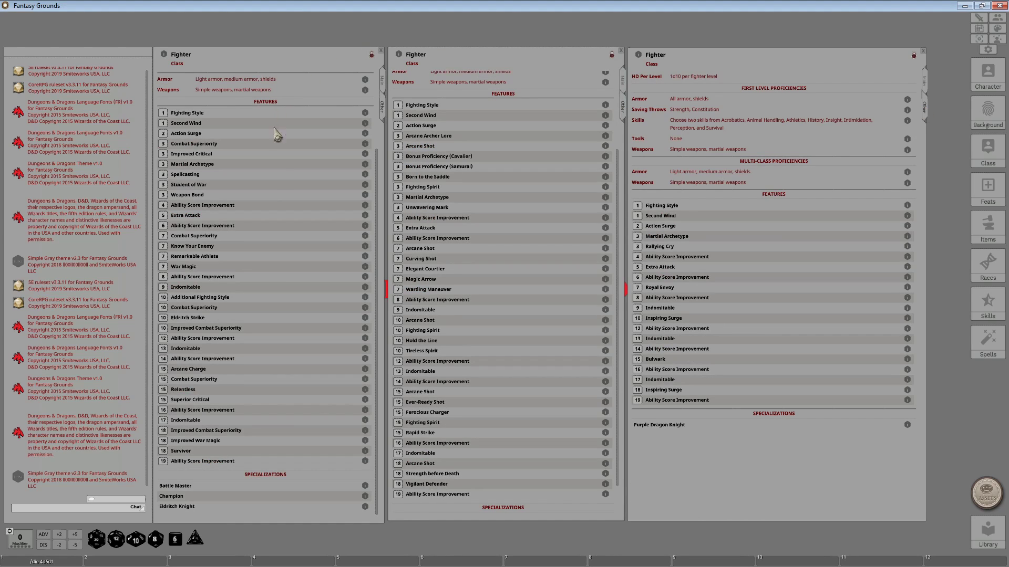
- Review the proficiencies, level-by-level features and specializations on the Player's Handbook Fighter's Other page
scroll(279, 185, "up", 3)
scroll(510, 201, "up", 3)
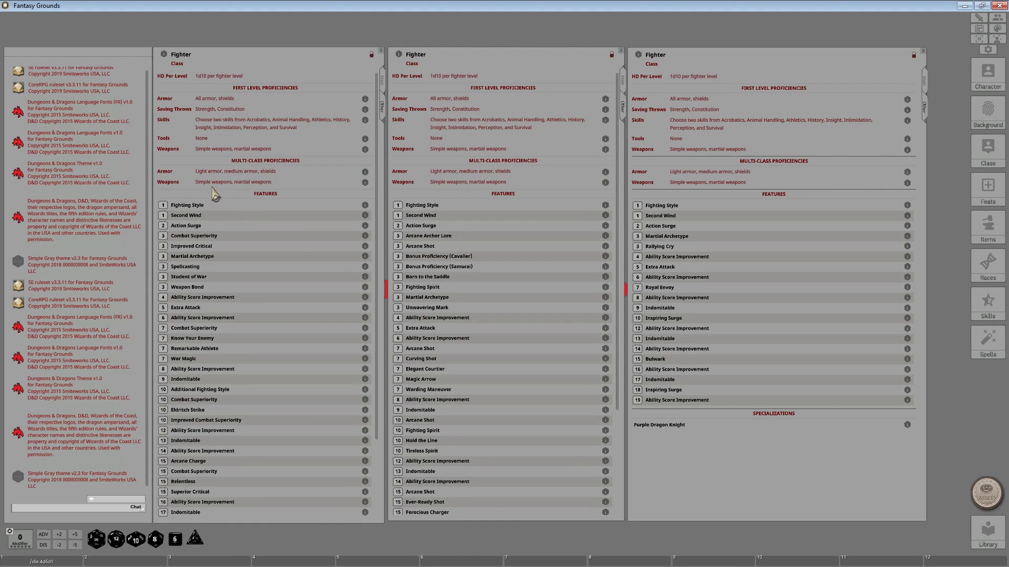
scroll(184, 433, "down", 3)
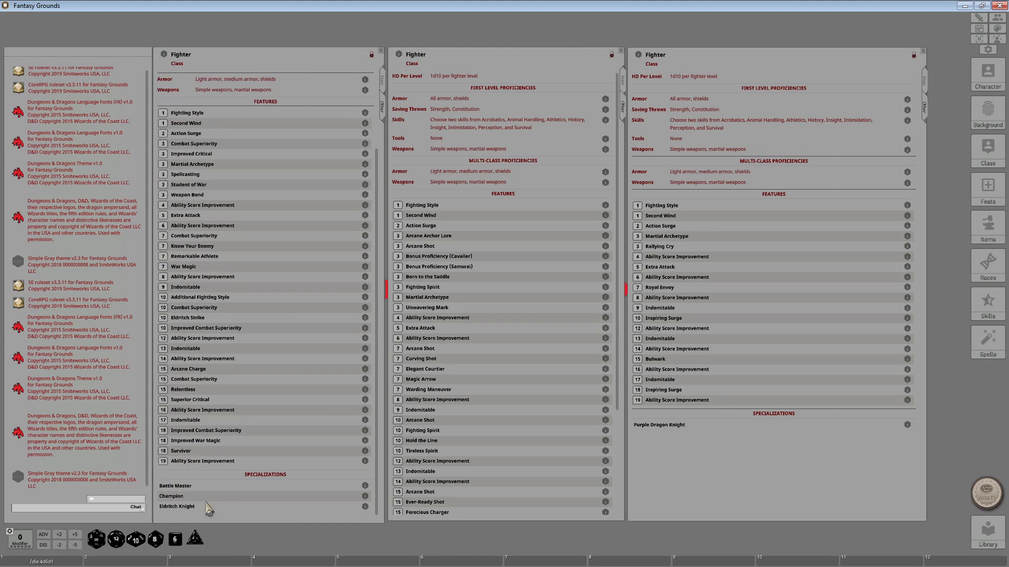
scroll(261, 478, "up", 3)
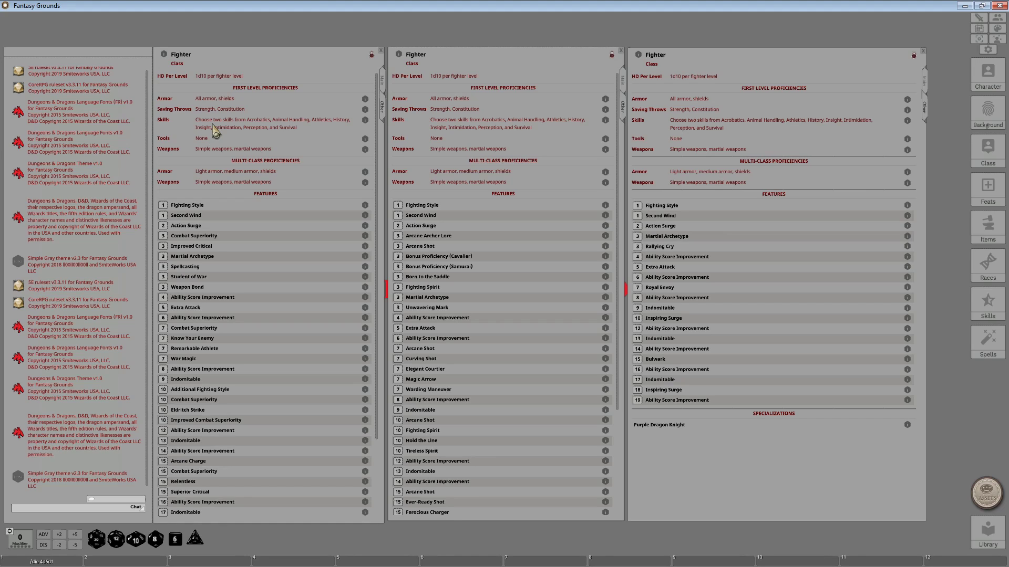
scroll(258, 268, "down", 3)
scroll(255, 262, "down", 2)
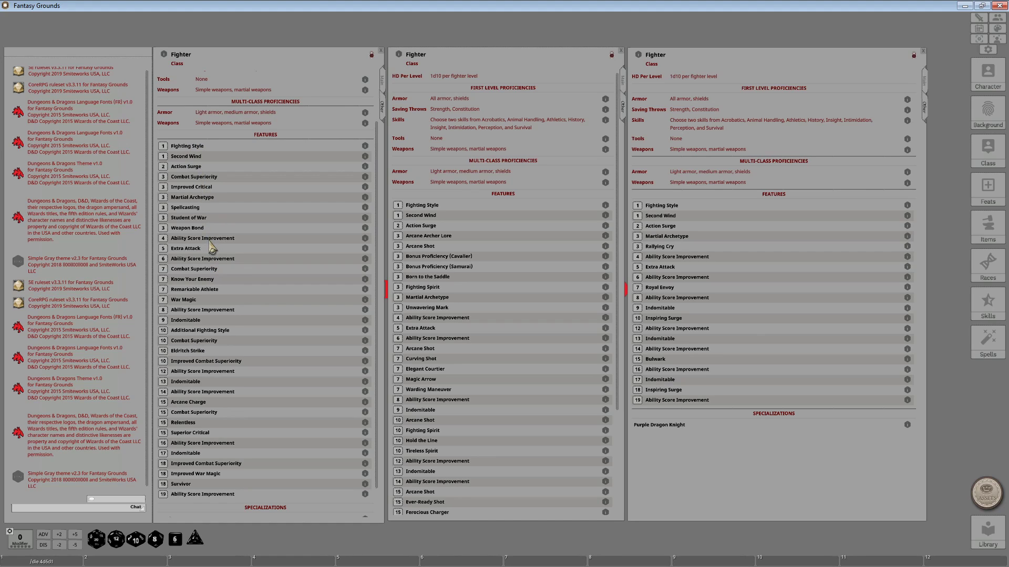
- Review the level-by-level features and specializations on the Other pages of the Player's Handbook and Xanathar's Guide Fighter entries
scroll(211, 247, "down", 1)
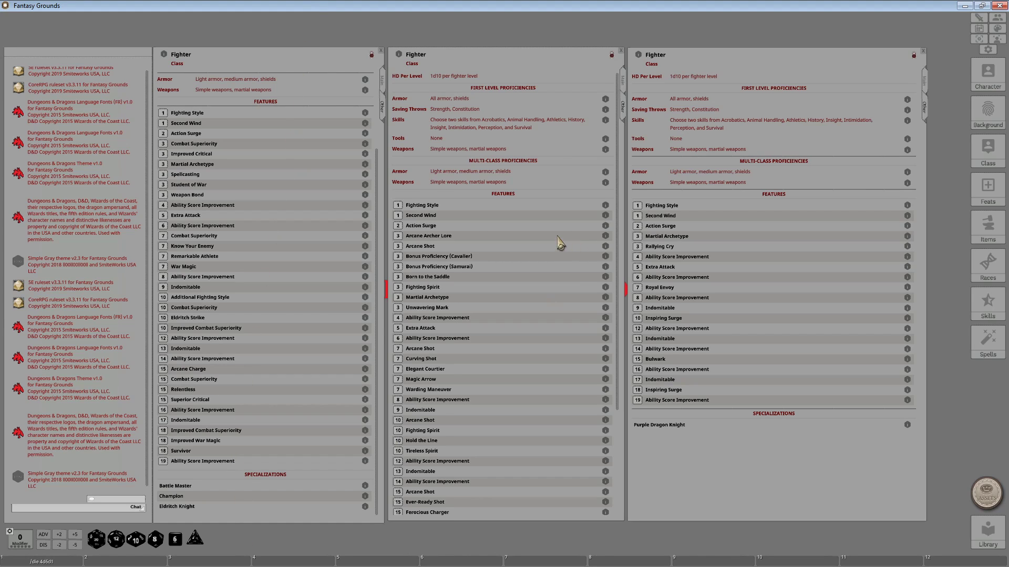
scroll(560, 243, "down", 2)
scroll(559, 243, "down", 3)
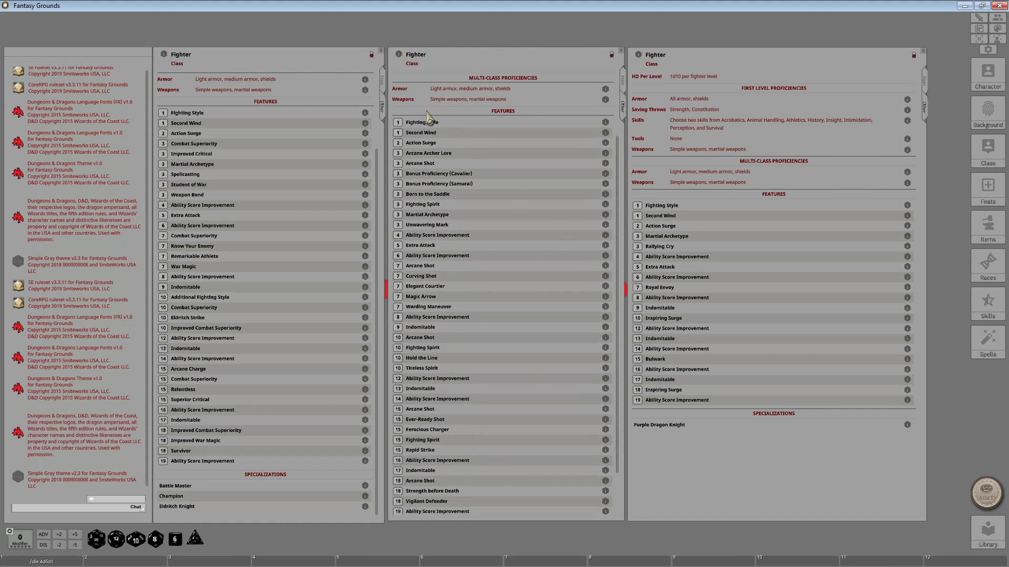
scroll(431, 118, "down", 1)
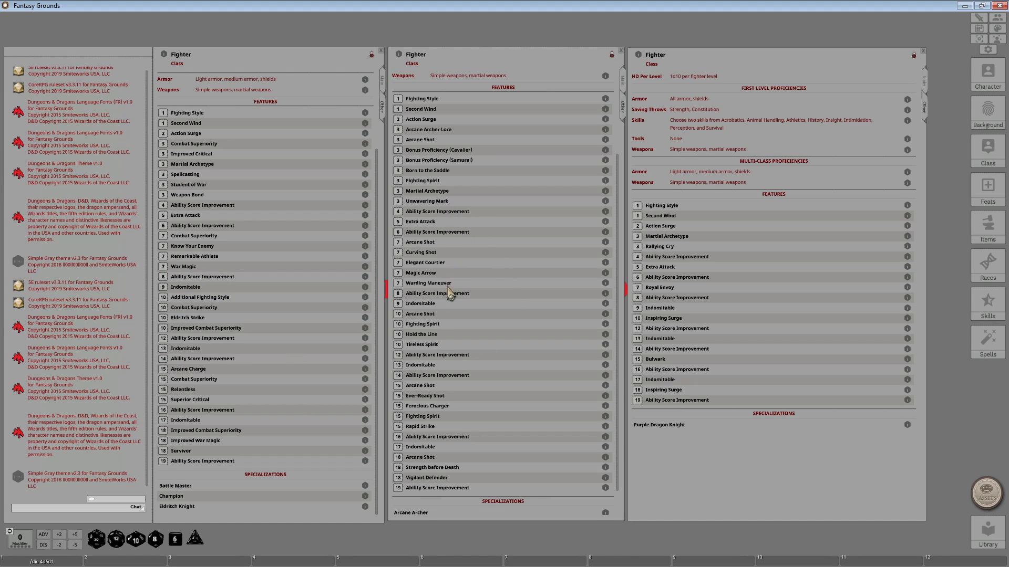
scroll(438, 446, "down", 2)
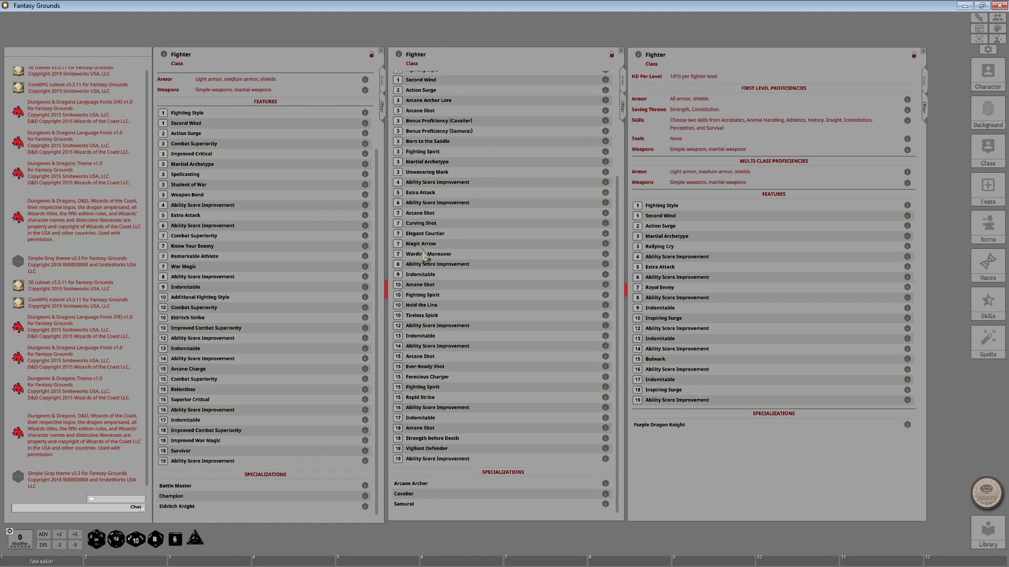
scroll(434, 237, "up", 3)
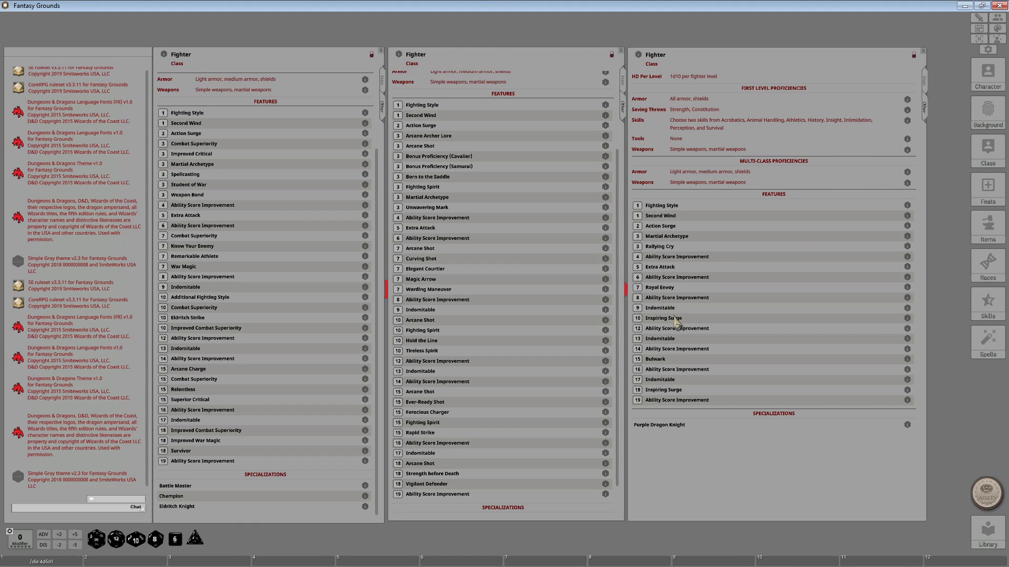
scroll(533, 313, "up", 3)
scroll(236, 295, "up", 2)
scroll(236, 295, "up", 1)
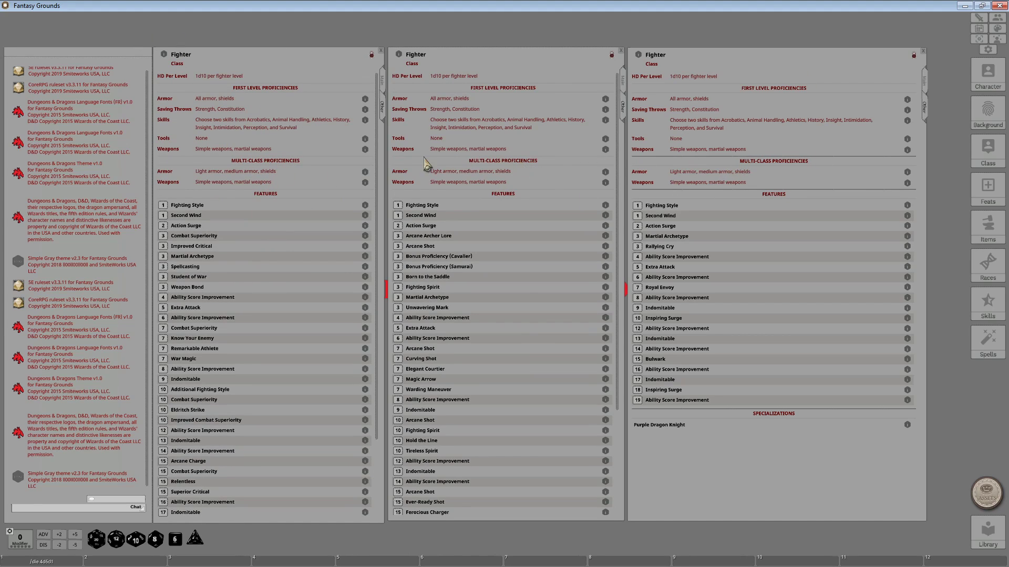
scroll(329, 294, "down", 1)
scroll(329, 294, "down", 3)
scroll(330, 295, "up", 4)
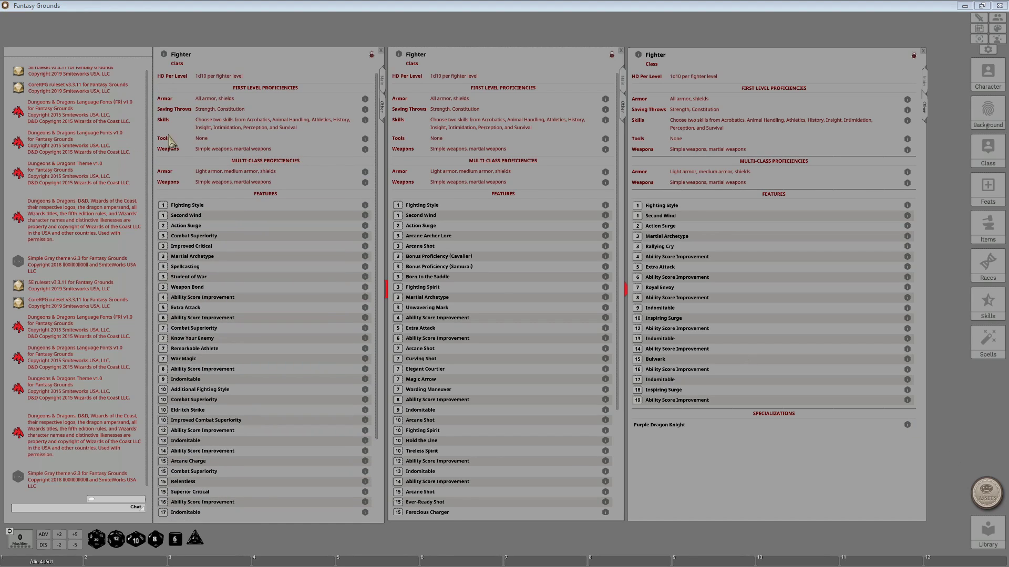
- Show the Main page again in all three Fighter entries
left_click(383, 80)
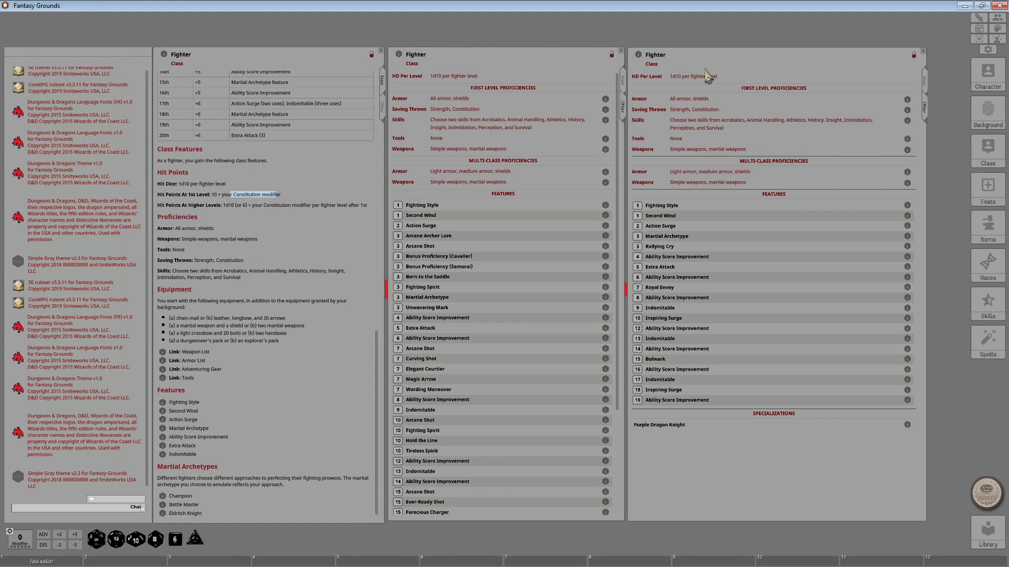
left_click(623, 80)
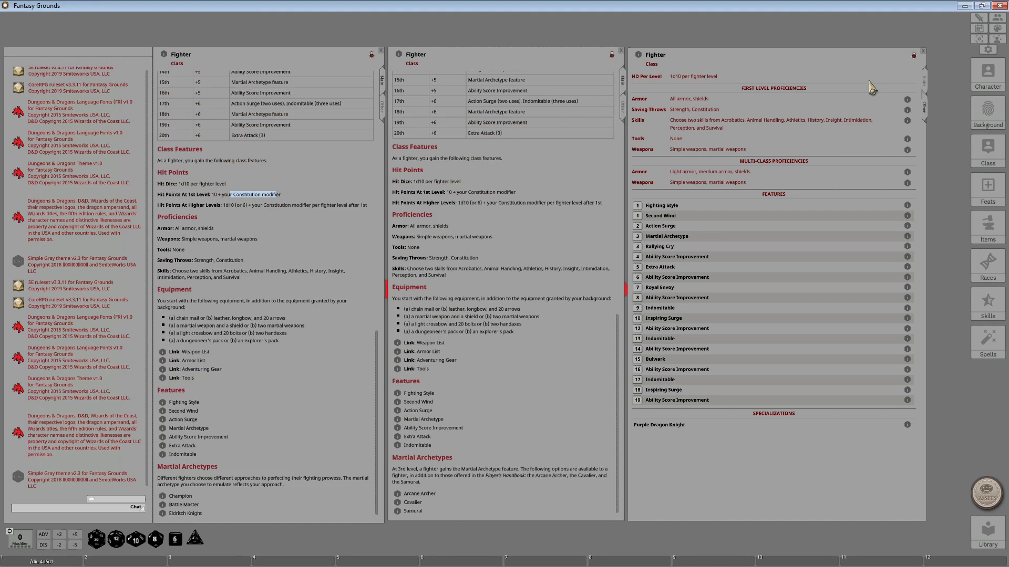
left_click(925, 83)
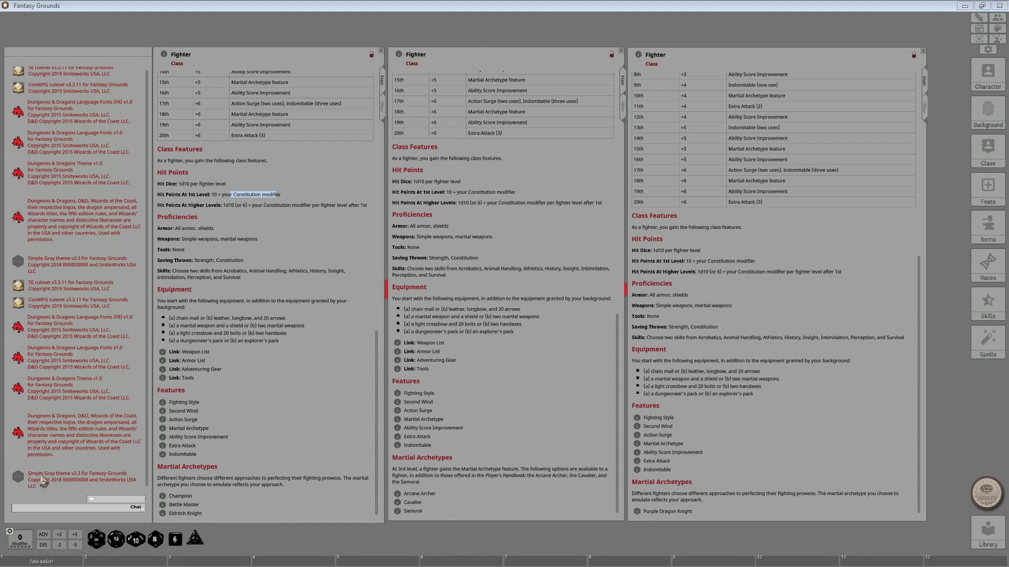
- Read the Eldritch Knight archetype and its Spellcasting feature from the Player's Handbook Fighter entry, closing both
left_click(163, 514)
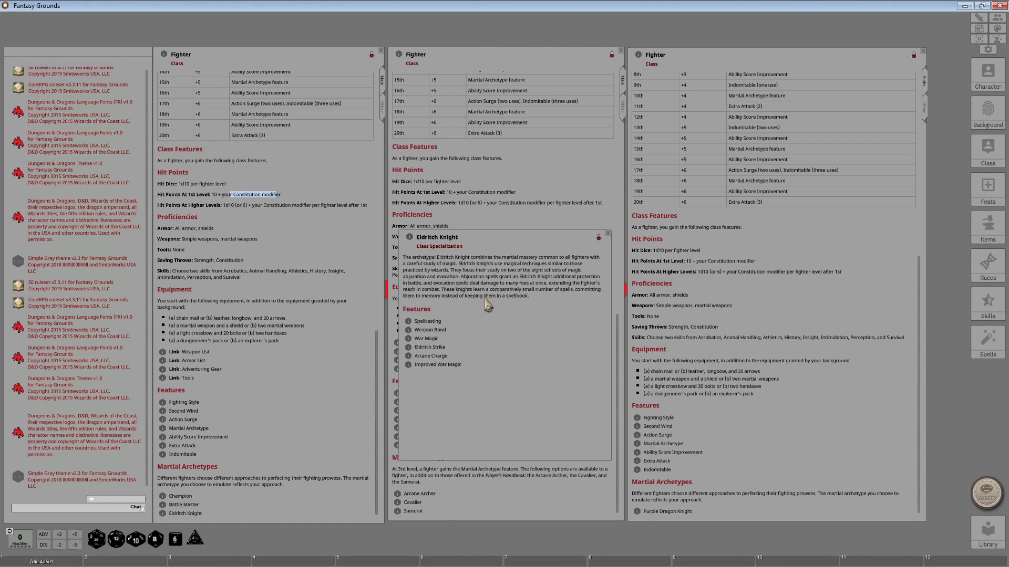
left_click(409, 322)
scroll(510, 320, "down", 1)
scroll(509, 320, "down", 7)
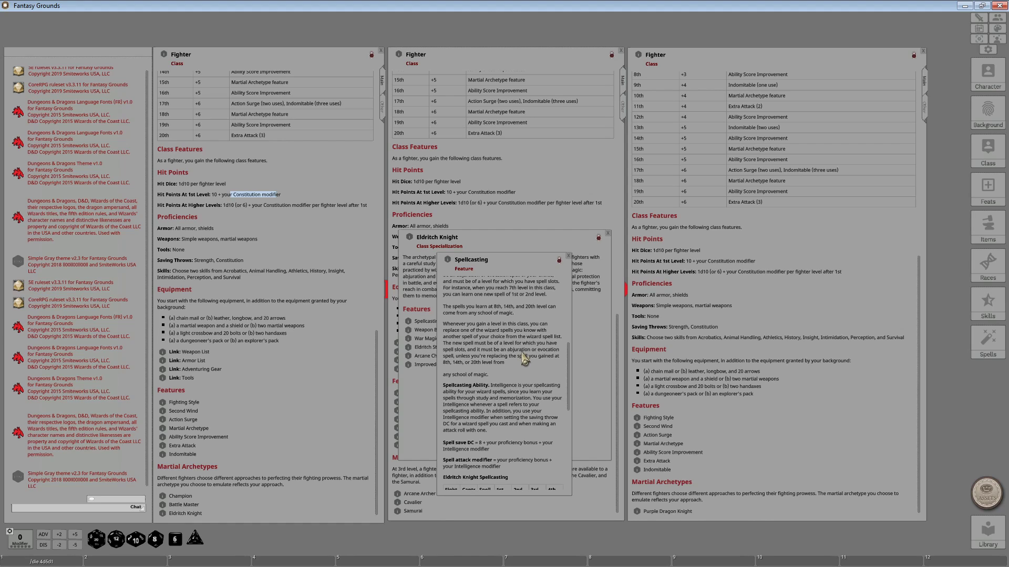
left_click(568, 256)
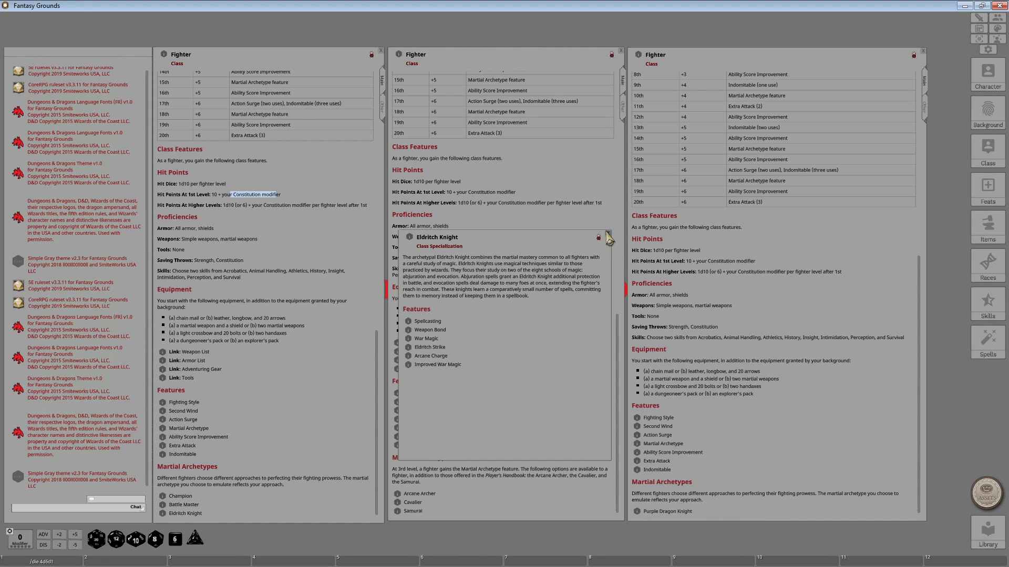
left_click(608, 233)
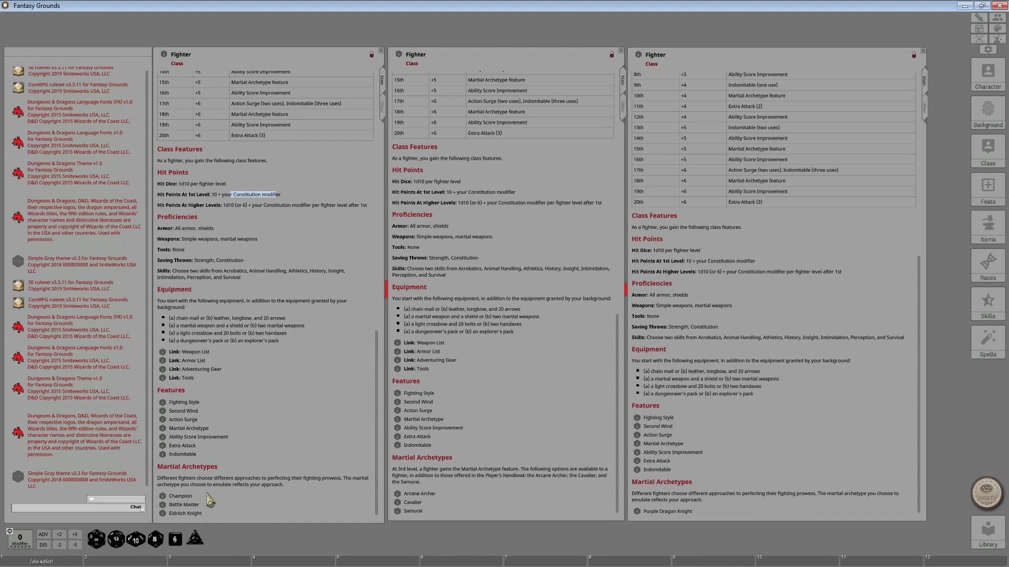
- Close the Sword Coast and Xanathar's Guide Fighter entries, and move the Player's Handbook one to the far side of the desktop
left_click(923, 51)
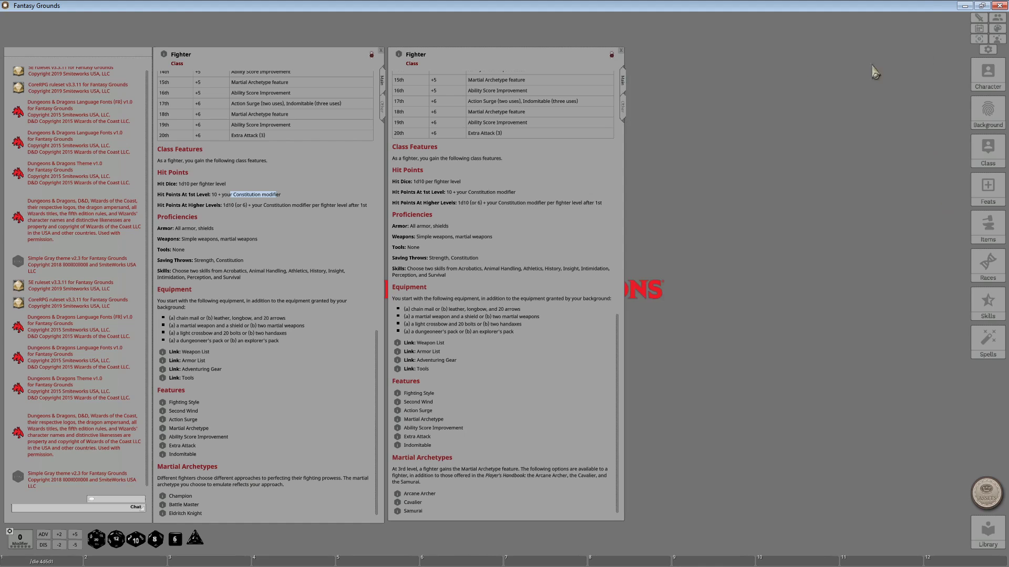
left_click(620, 51)
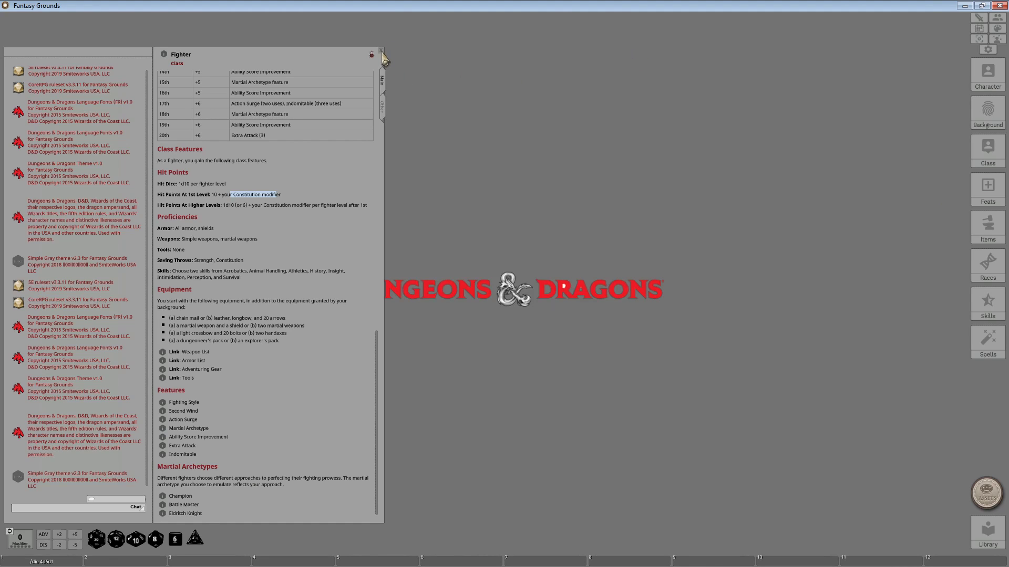
left_click_drag(315, 58, 903, 69)
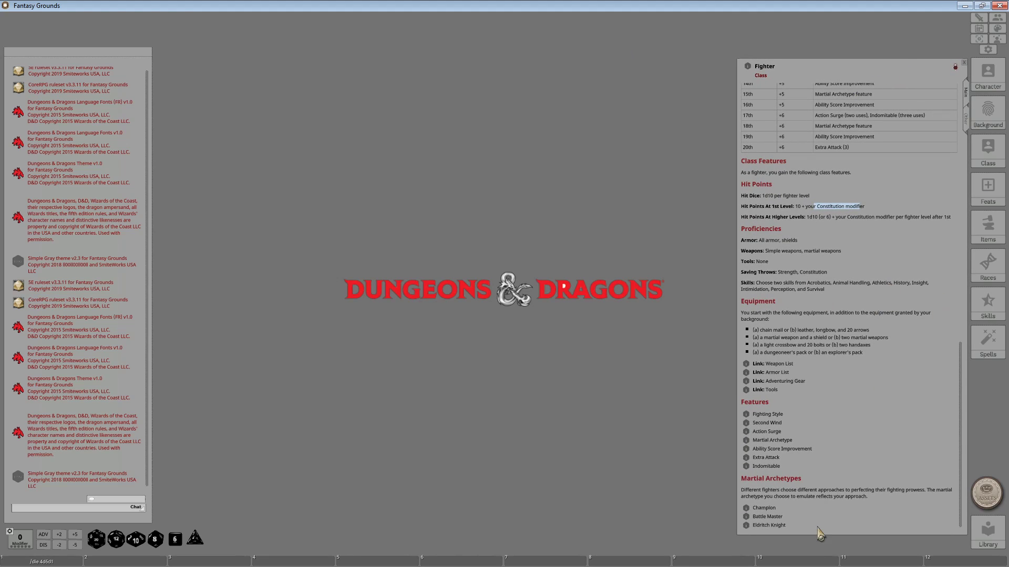
- Create a new blank character and place its sheet beside the chat window
left_click(987, 76)
left_click(617, 347)
left_click_drag(437, 184, 187, 55)
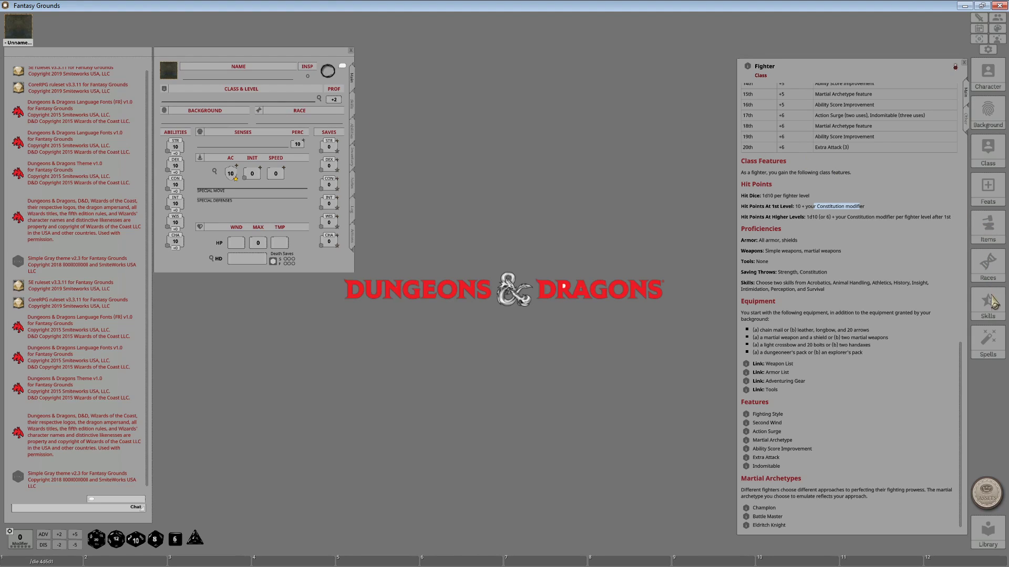
- Open the DD PHB Deluxe Human race entry and move it below the character sheet
left_click(967, 267)
scroll(488, 315, "down", 2)
scroll(489, 318, "down", 2)
scroll(489, 318, "down", 2)
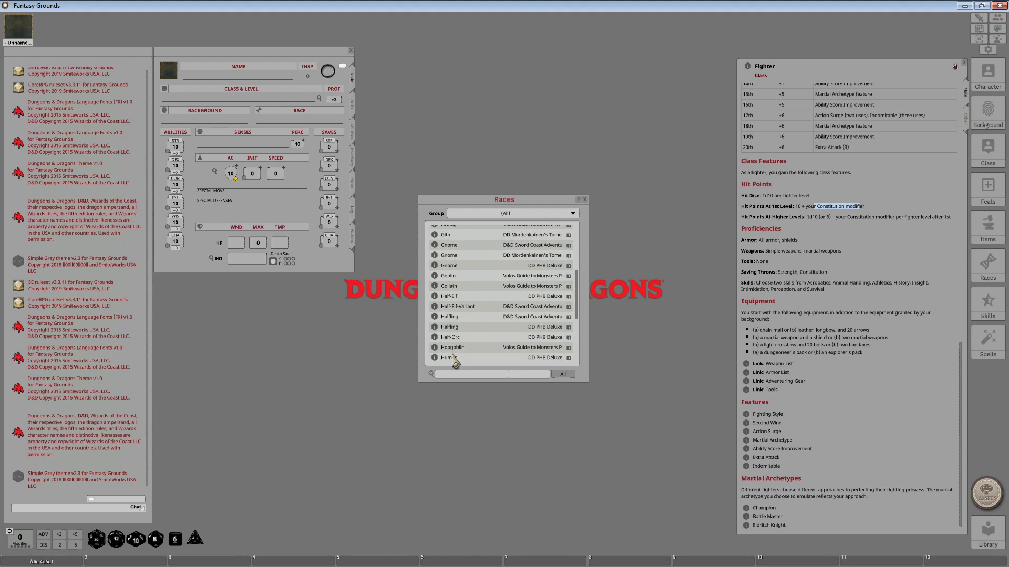
scroll(452, 362, "down", 2)
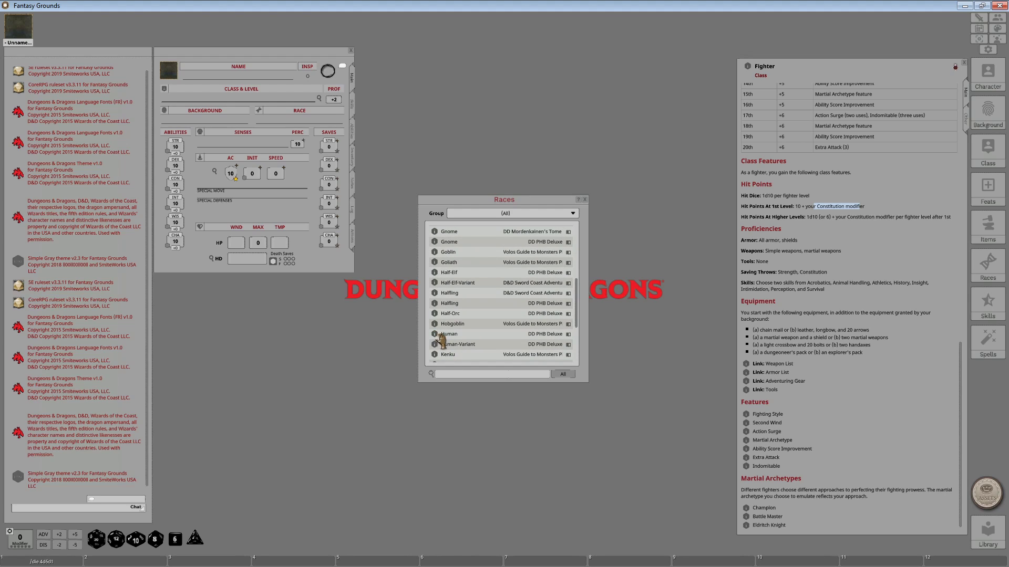
left_click(443, 333)
left_click_drag(500, 230, 312, 312)
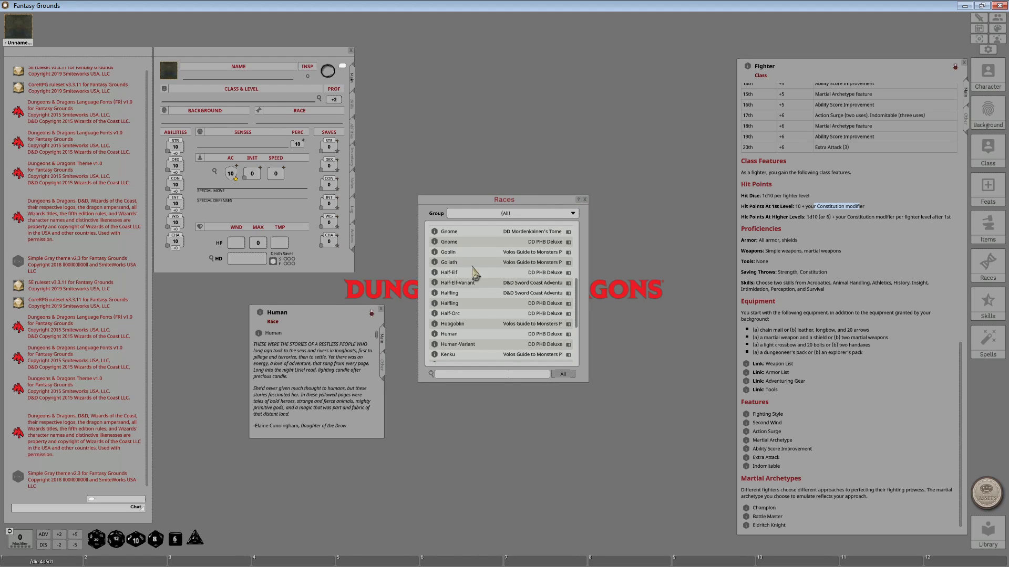
- Show the Human Traits list in the Human entry and check the Human-Variant race
scroll(336, 415, "down", 10)
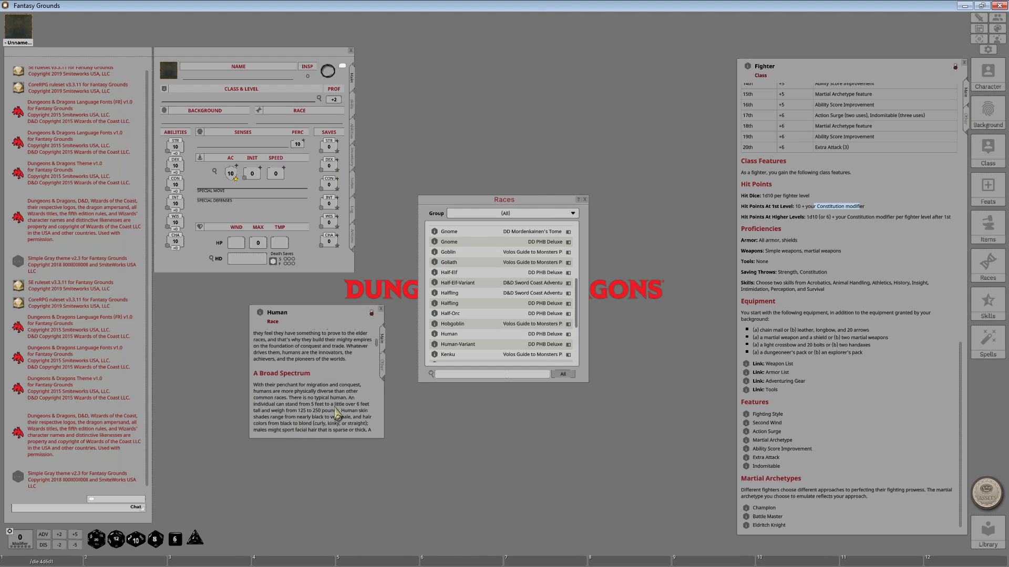
left_click_drag(379, 363, 374, 435)
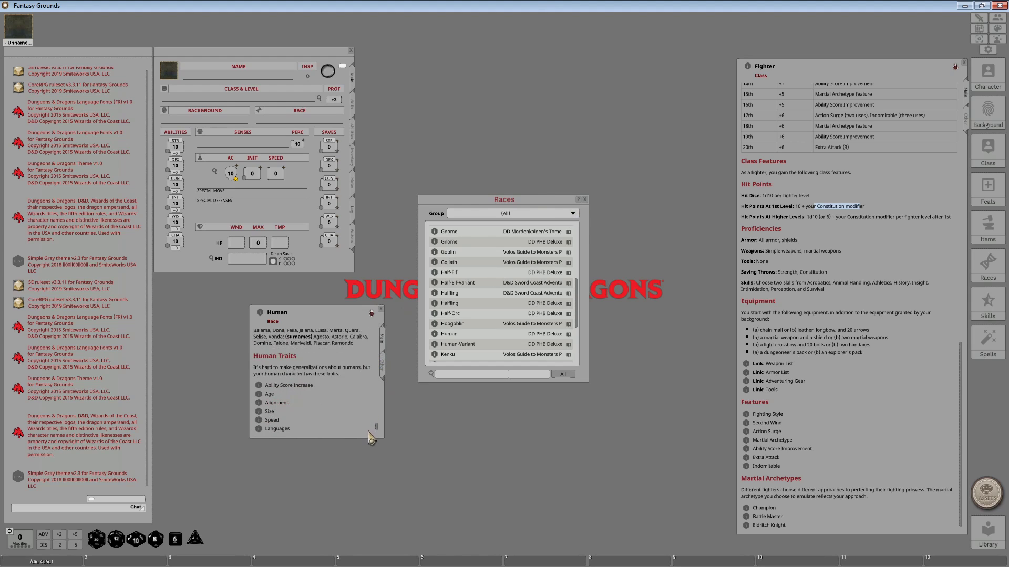
left_click(434, 345)
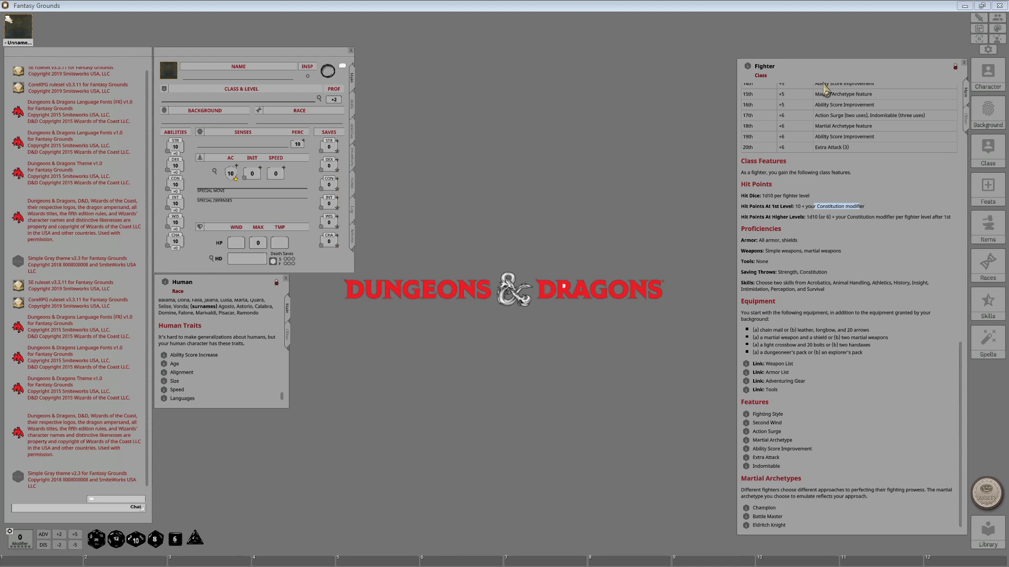
- Open the Backgrounds list, place it beside the Fighter entry and lengthen it until all backgrounds fit
left_click(987, 113)
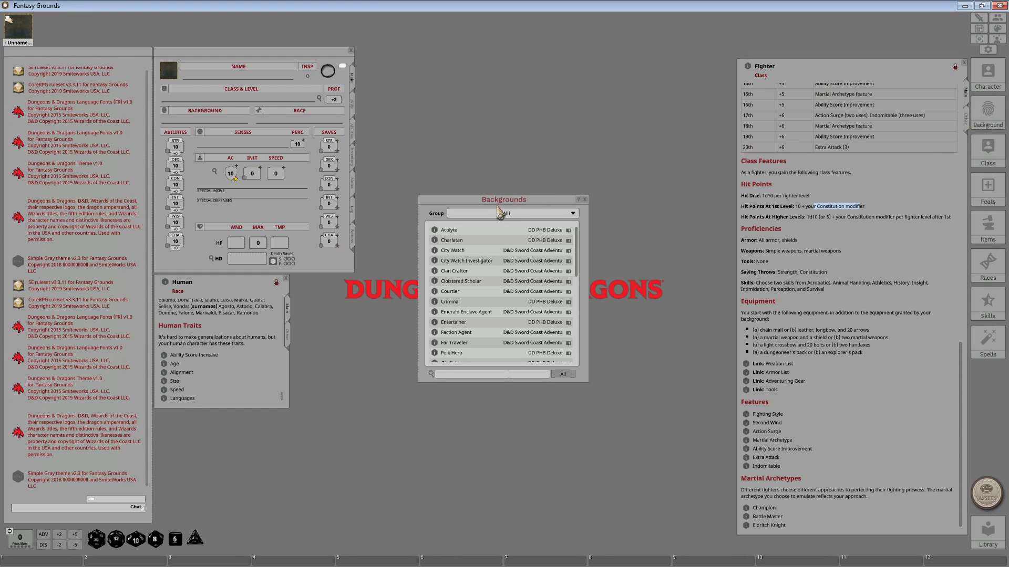
left_click_drag(503, 208, 652, 74)
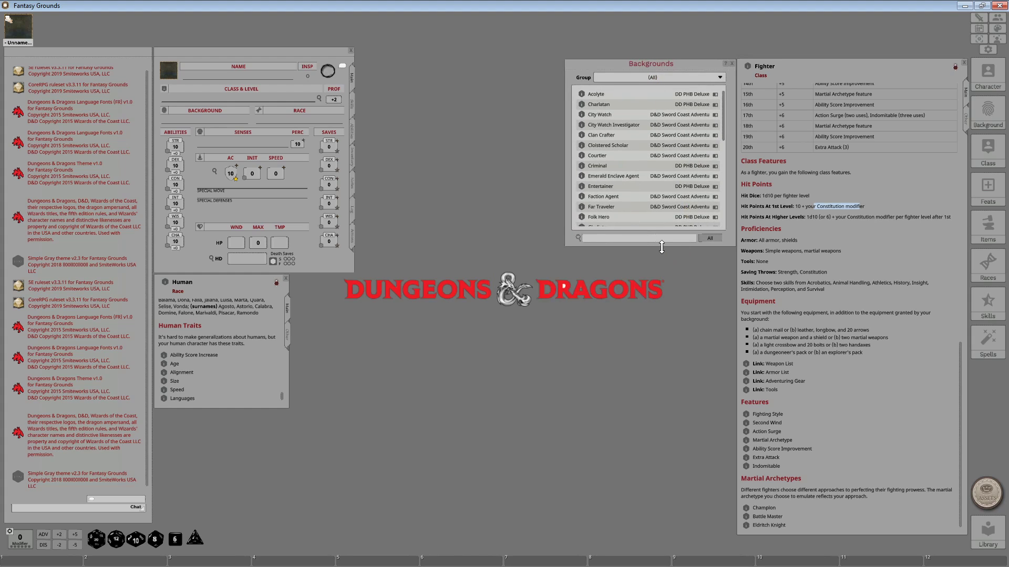
left_click_drag(661, 247, 656, 534)
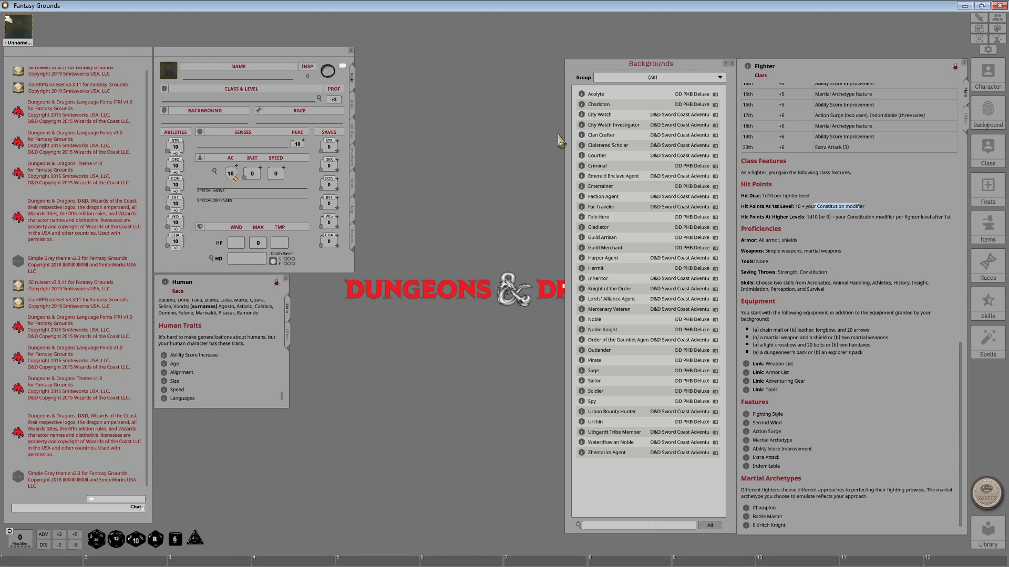
- View the City Watch background and its Watcher's Eye feature, and place the background entry beside the Human race entry
left_click(596, 115)
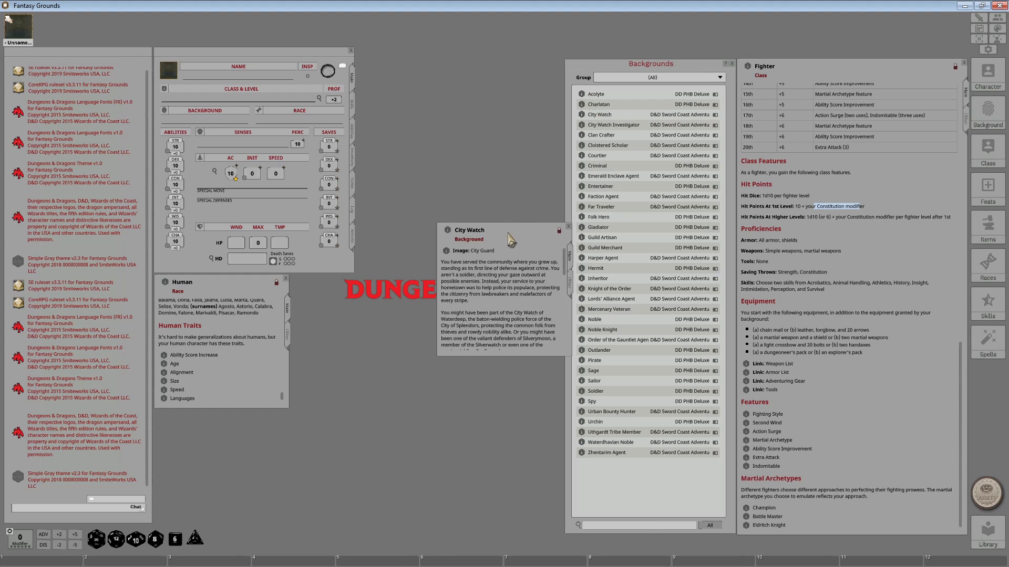
scroll(489, 332, "down", 5)
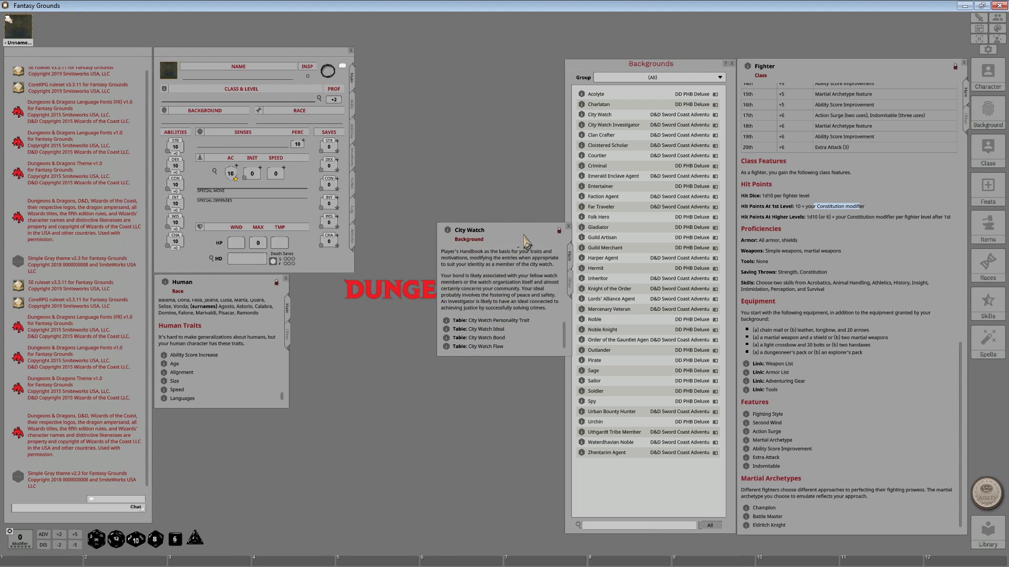
scroll(531, 321, "up", 3)
scroll(530, 321, "up", 1)
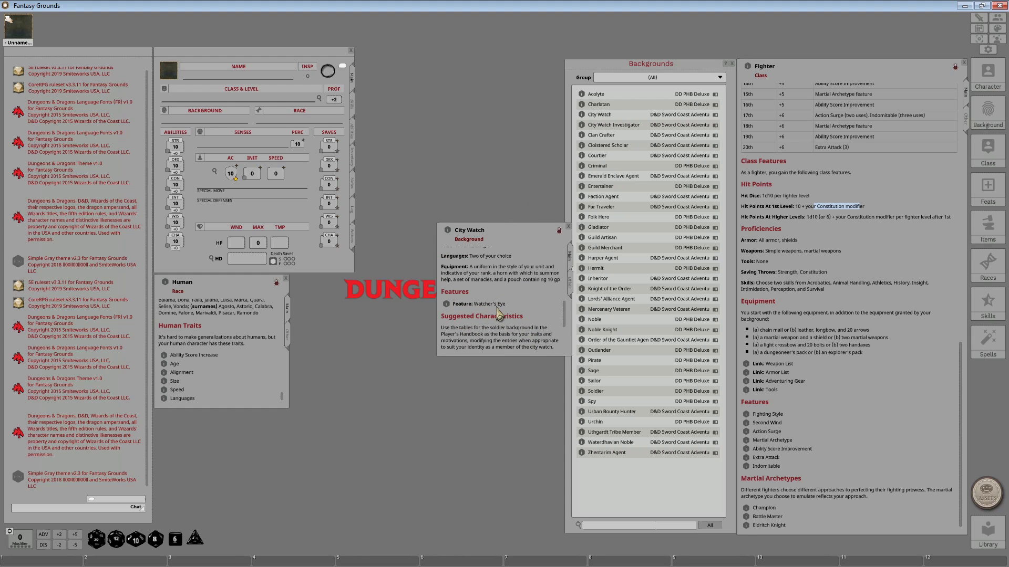
left_click(446, 304)
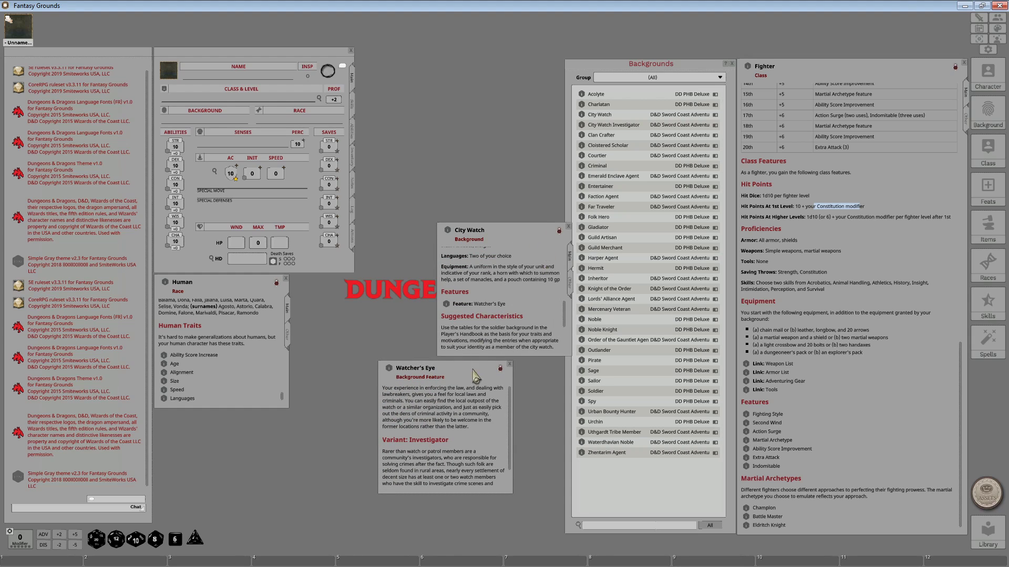
left_click(509, 365)
left_click_drag(529, 232, 386, 284)
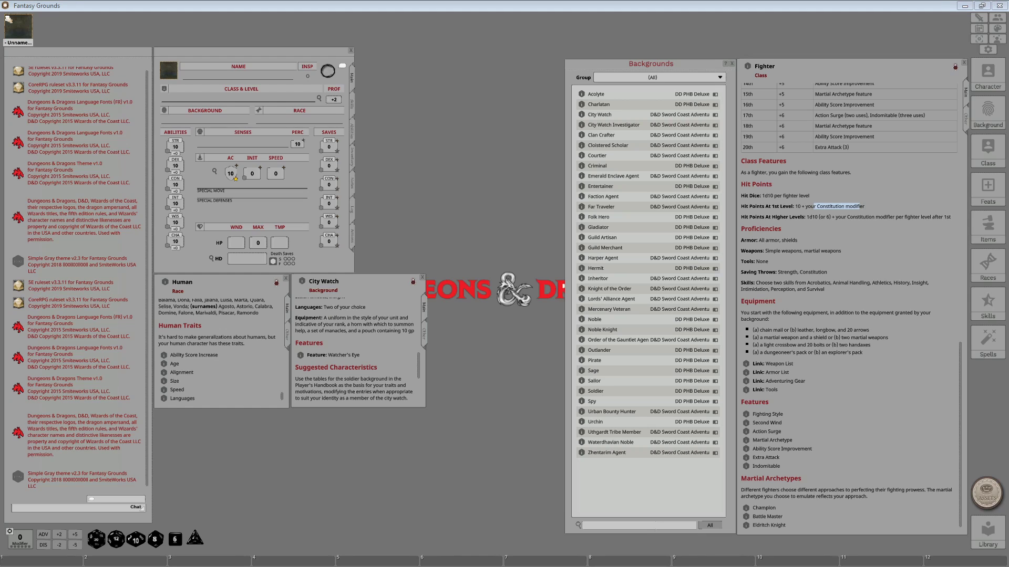
- Enter the chat command /die 4d6d1 and assign it to the first hotkey slot
left_click(36, 508)
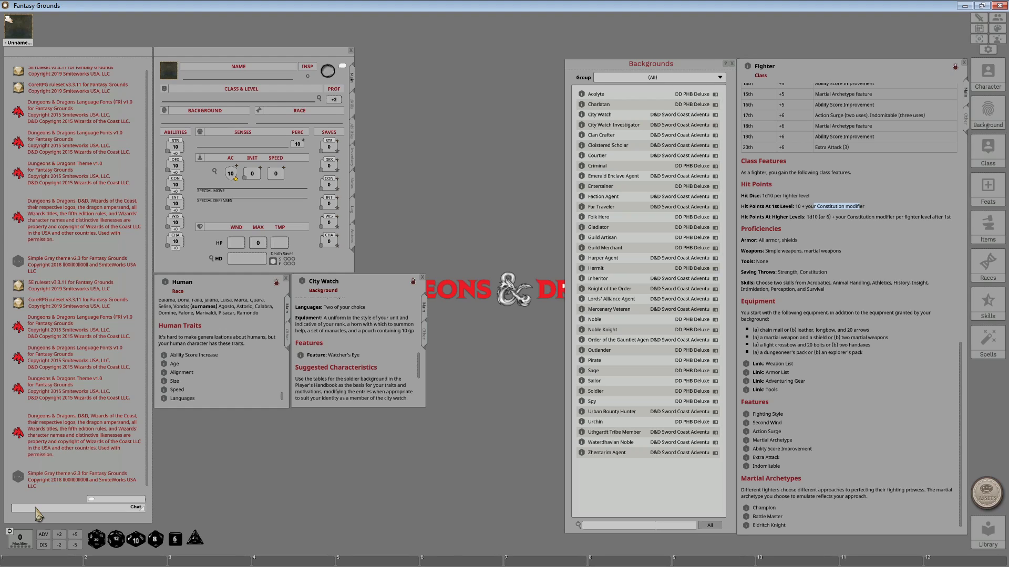
type("die 4d")
left_click_drag(29, 510, 42, 561)
- Roll a full set of 4d6d1 ability scores with the stored hotkey command
left_click(47, 561)
left_click(46, 561)
left_click(46, 561)
left_click(46, 561)
left_click(46, 561)
left_click(46, 561)
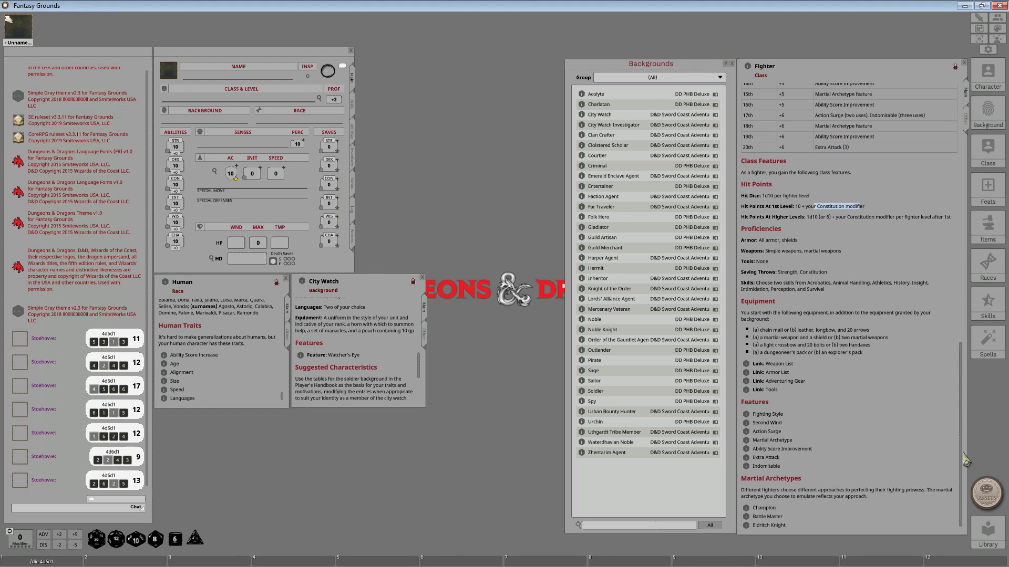
- Review the Fighter's Quick Build advice and the Human race's Ability Score Increase trait, and close the trait entry
scroll(964, 455, "up", 1)
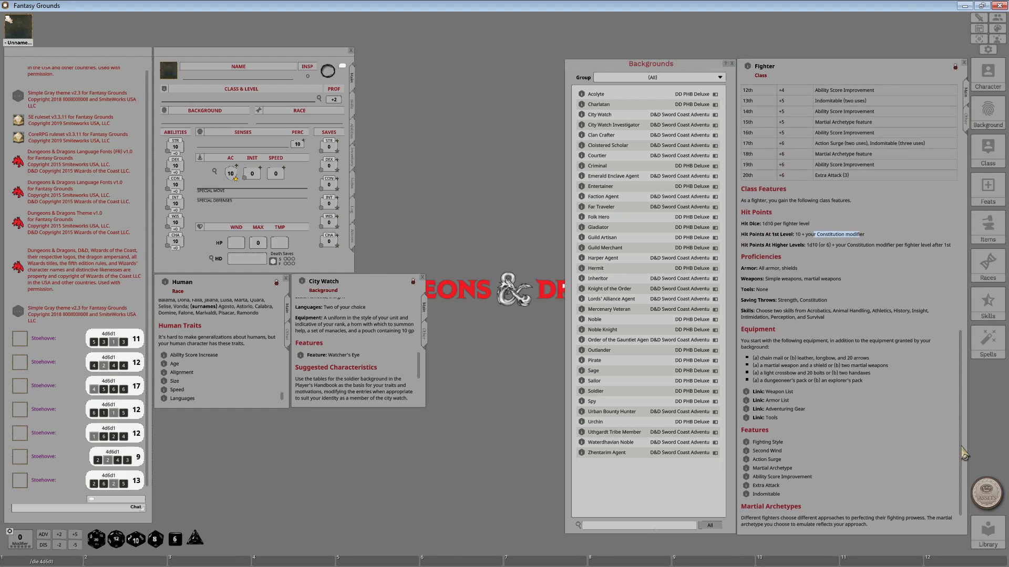
scroll(964, 455, "up", 1)
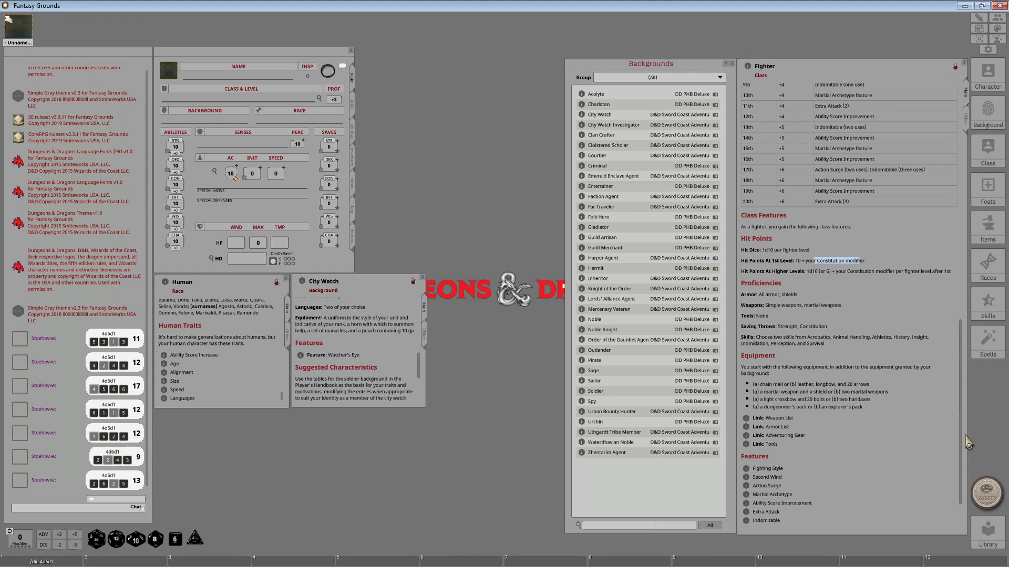
scroll(968, 442, "up", 3)
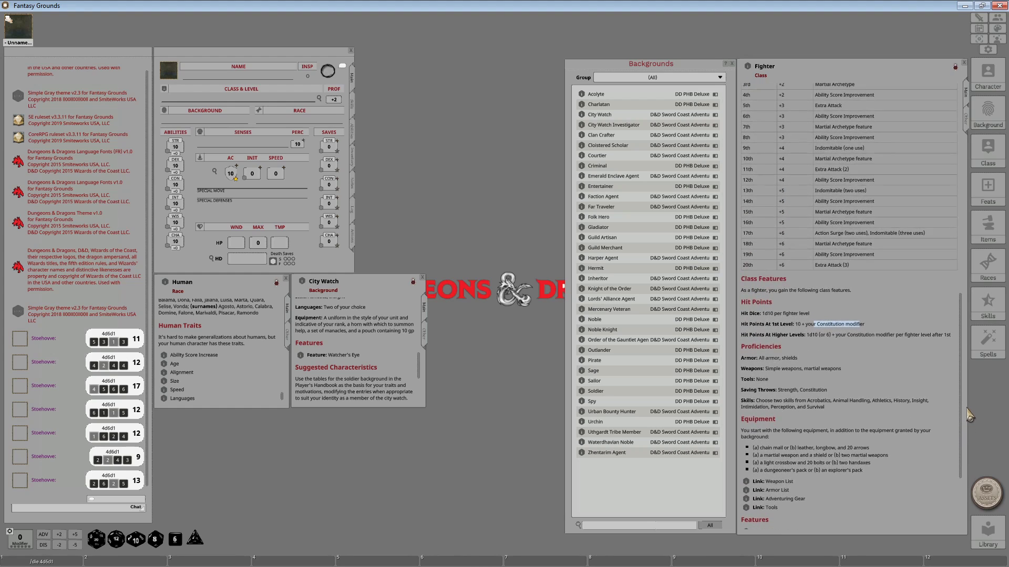
scroll(970, 408, "up", 10)
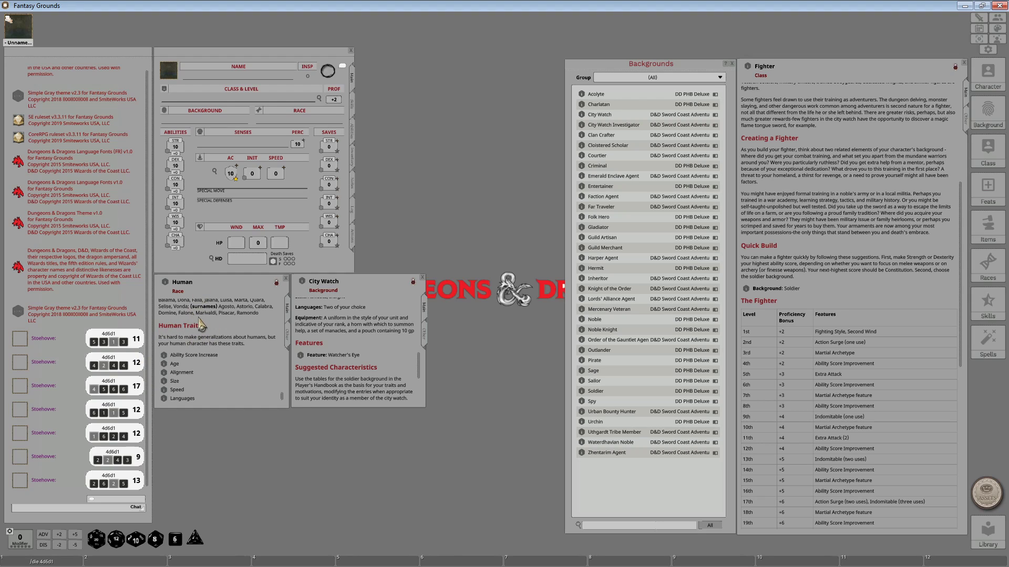
left_click(164, 355)
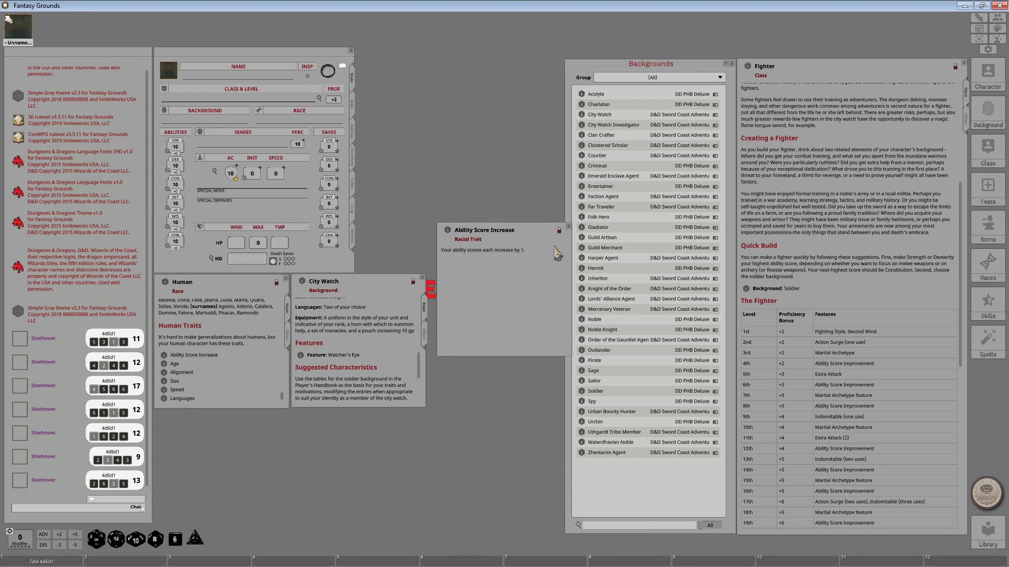
left_click_drag(545, 238, 258, 422)
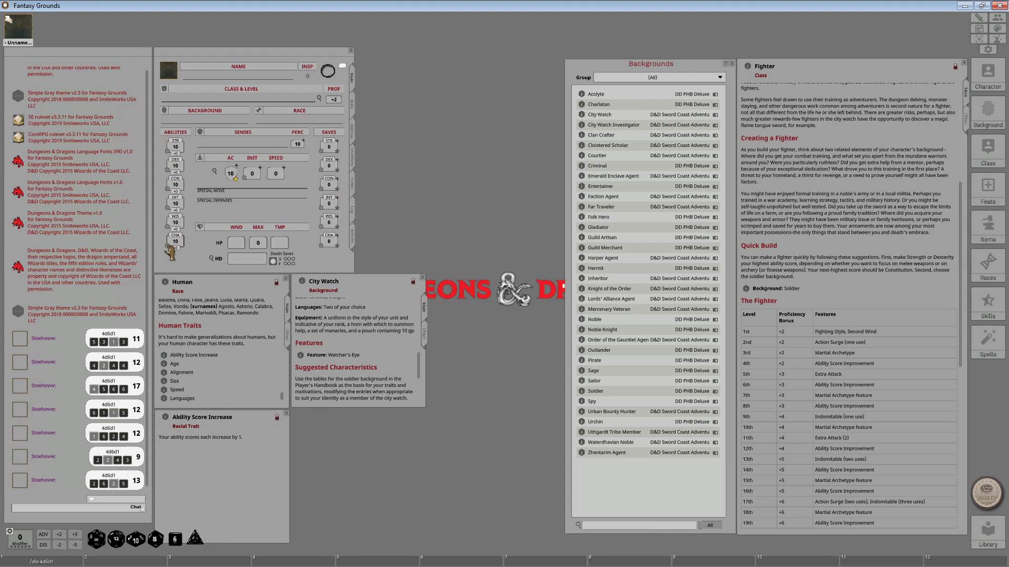
left_click(286, 414)
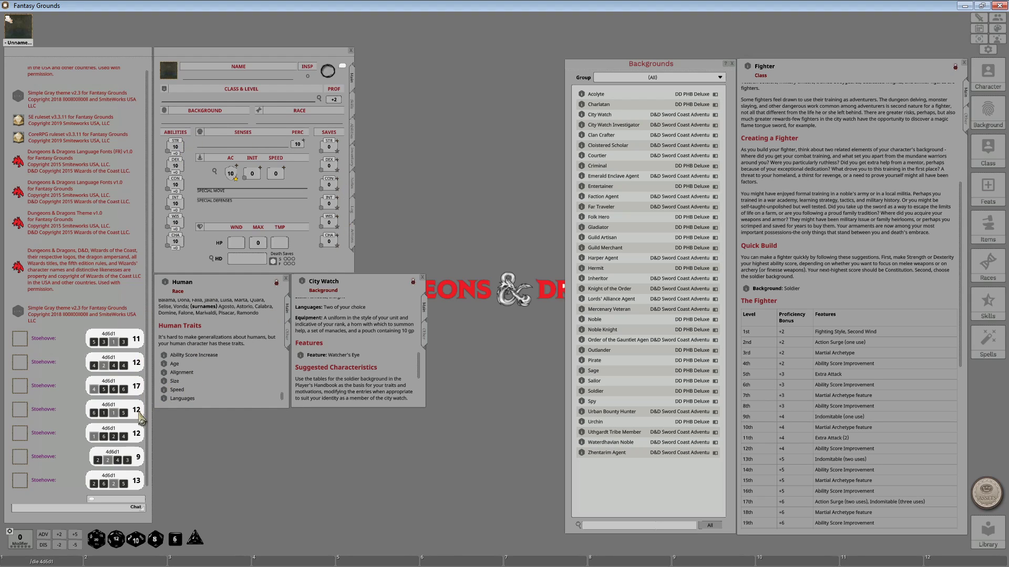
- Assign the rolled scores: Strength 17, Dexterity 12, Constitution 12, Intelligence 12, Wisdom 11 and Charisma 9
left_click_drag(140, 391, 176, 148)
left_click_drag(176, 148, 184, 173)
left_click_drag(137, 391, 176, 168)
left_click_drag(140, 412, 175, 166)
left_click_drag(140, 414, 179, 189)
left_click_drag(133, 362, 179, 207)
left_click_drag(141, 459, 180, 242)
left_click_drag(143, 339, 176, 223)
- Apply the Human race and one level of the Fighter class to the character sheet, and place the skill selection beside the sheet
left_click_drag(166, 286, 291, 125)
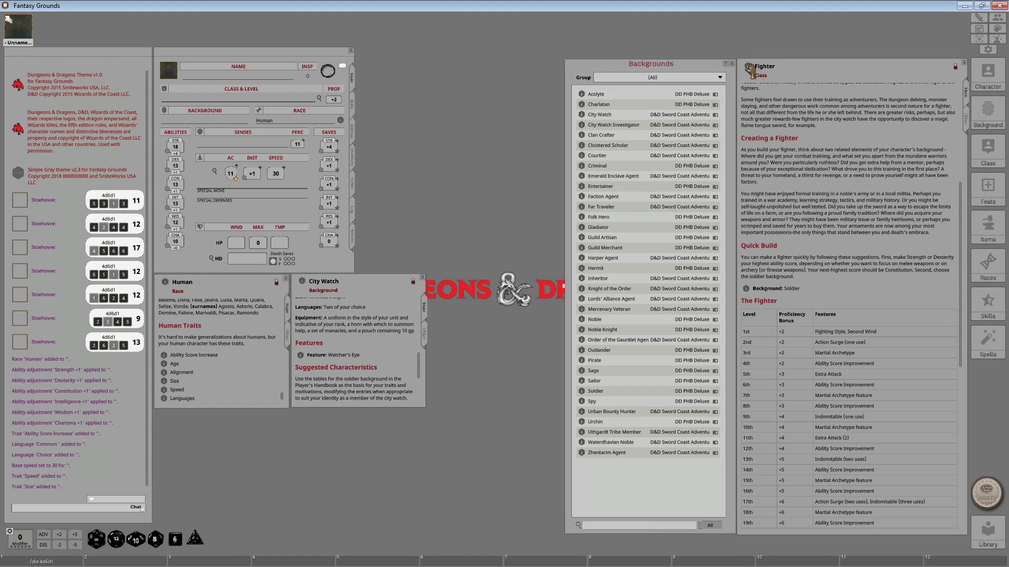
left_click_drag(184, 99, 184, 100)
left_click_drag(524, 228, 450, 125)
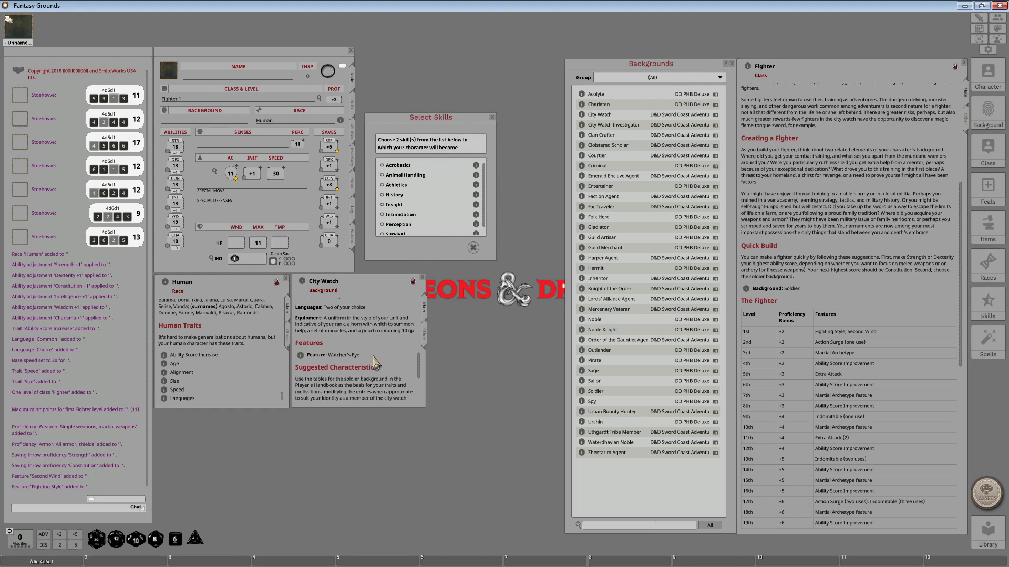
- Check the City Watch skill proficiencies and choose Perception and Intimidation as the two Fighter skills
scroll(373, 367, "down", 4)
scroll(373, 366, "up", 5)
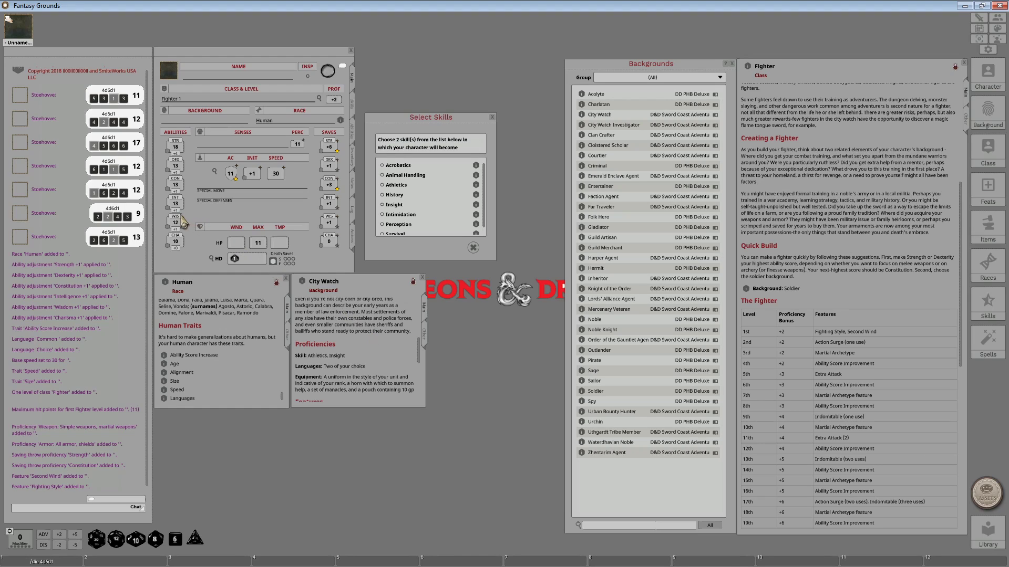
left_click(398, 225)
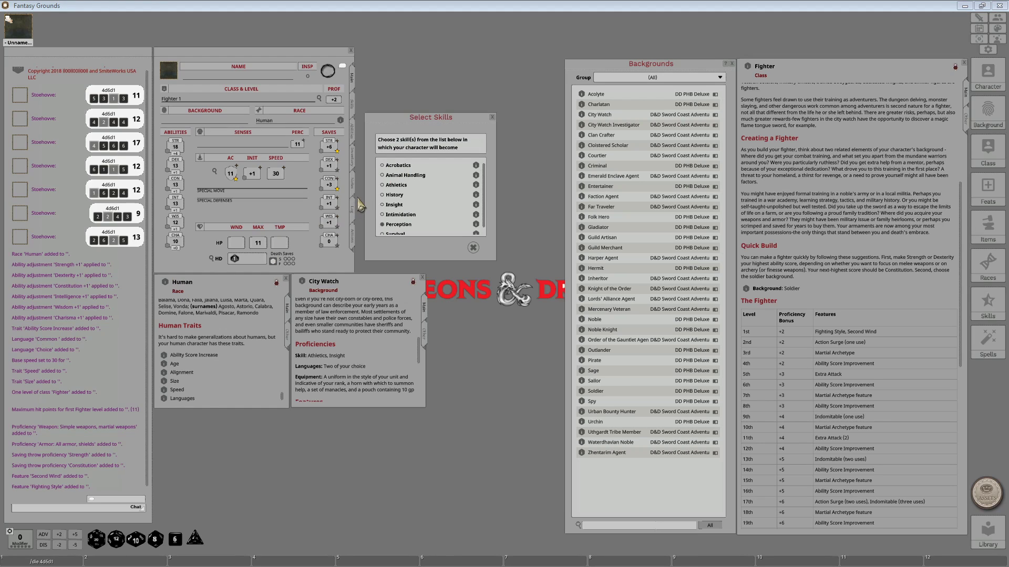
left_click(407, 214)
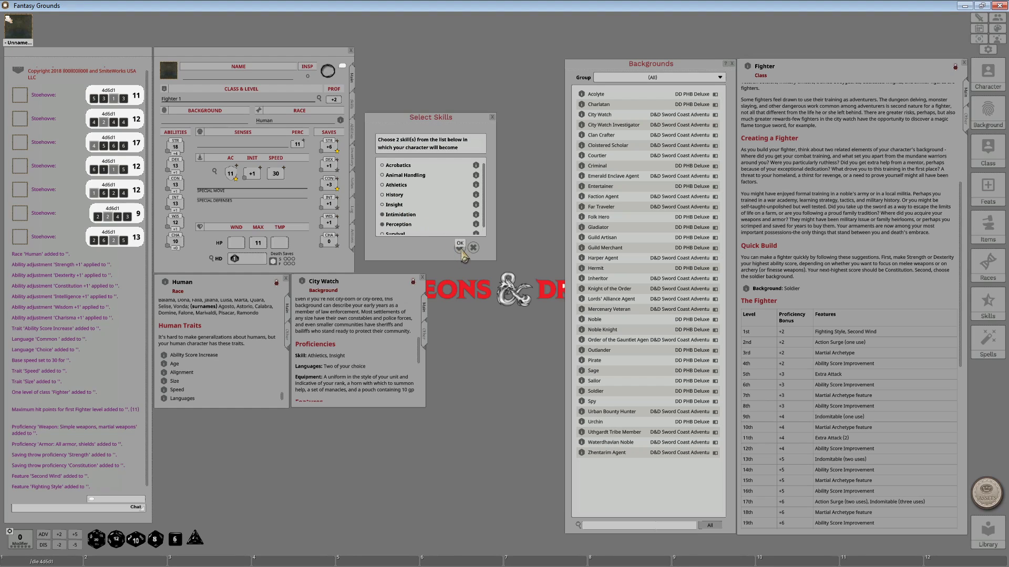
left_click(460, 247)
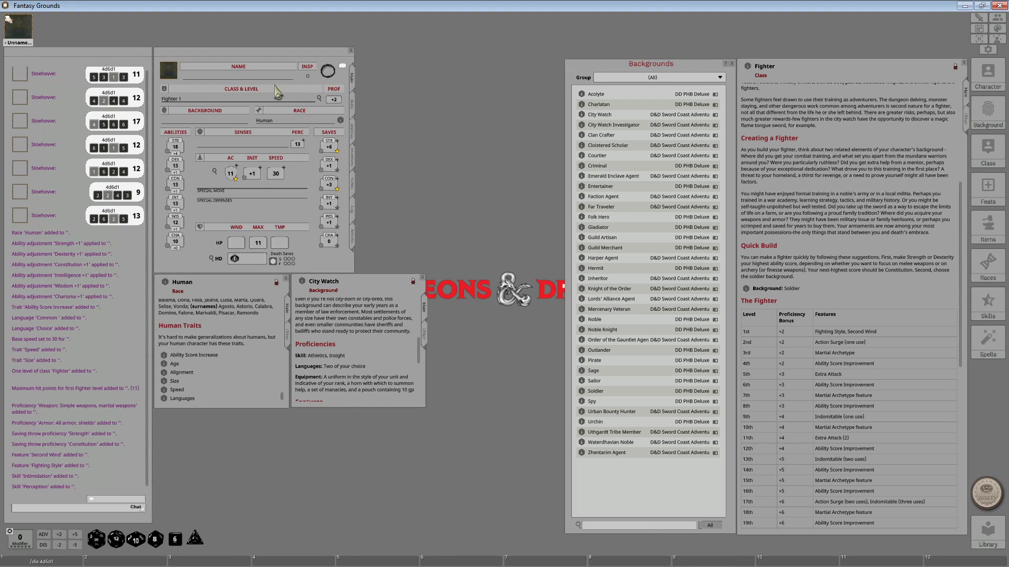
- Apply the City Watch background to the character sheet and check the character's skill proficiencies before and after
left_click(352, 104)
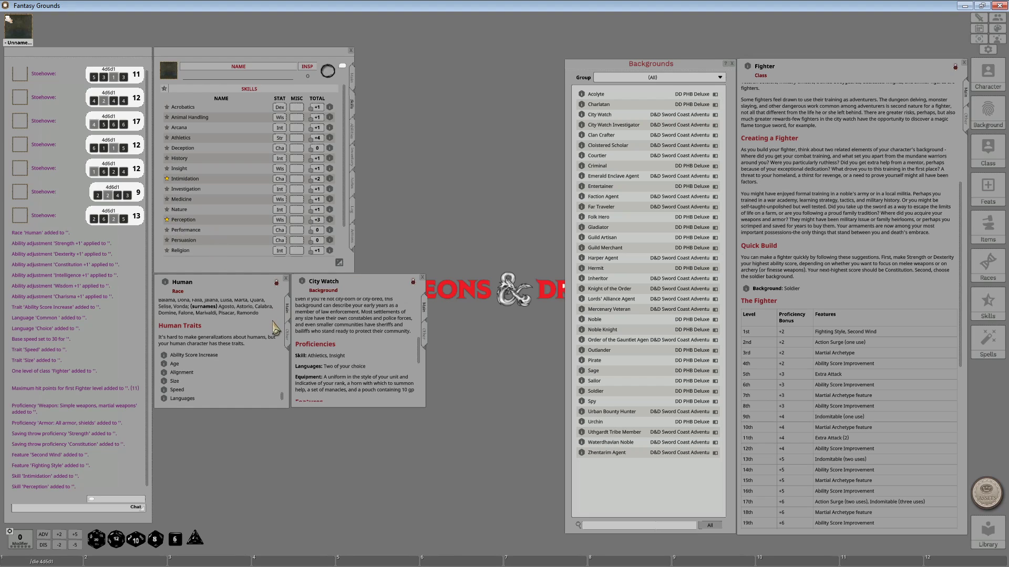
left_click(352, 83)
left_click_drag(303, 281, 182, 121)
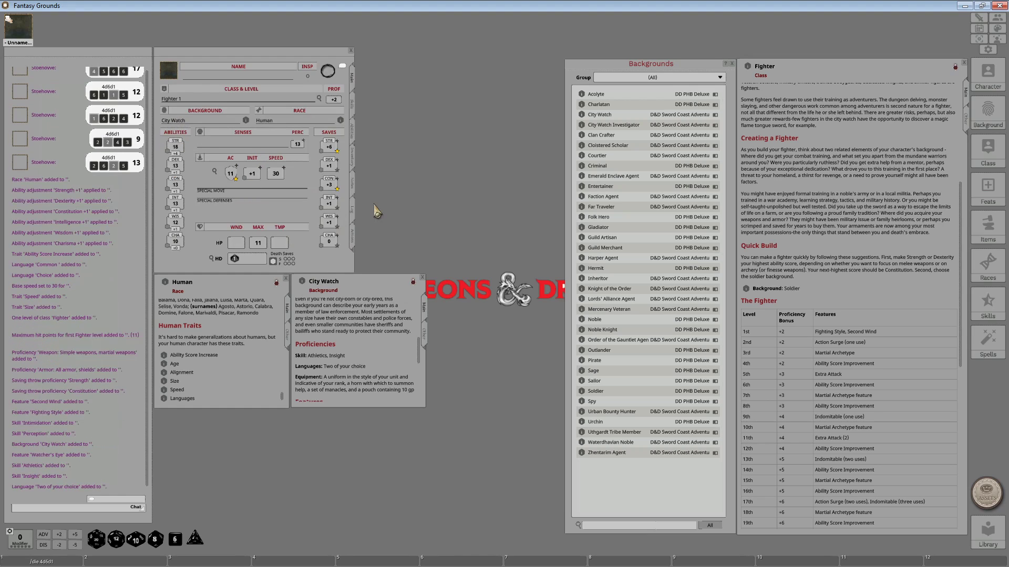
left_click(353, 105)
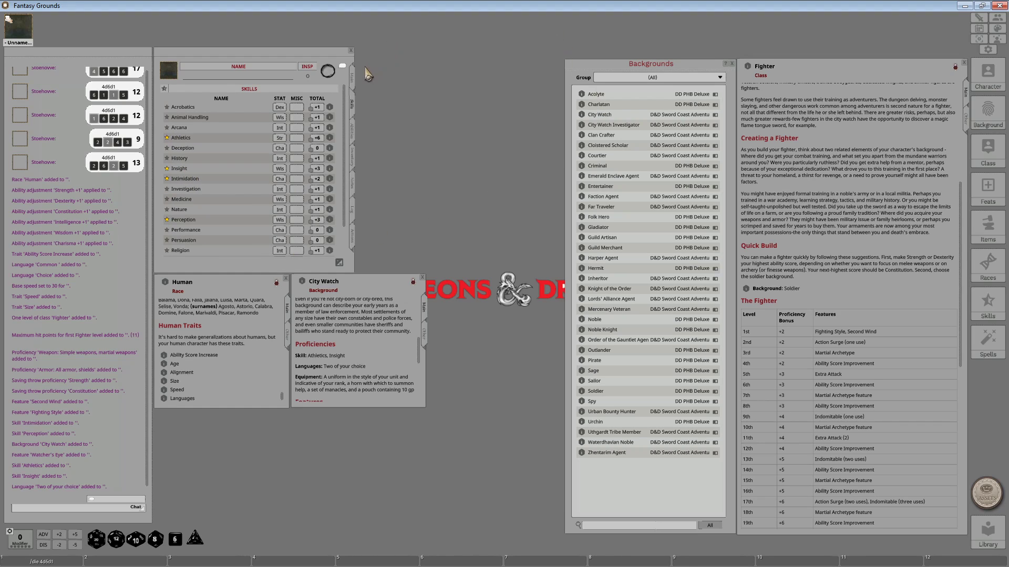
left_click(352, 79)
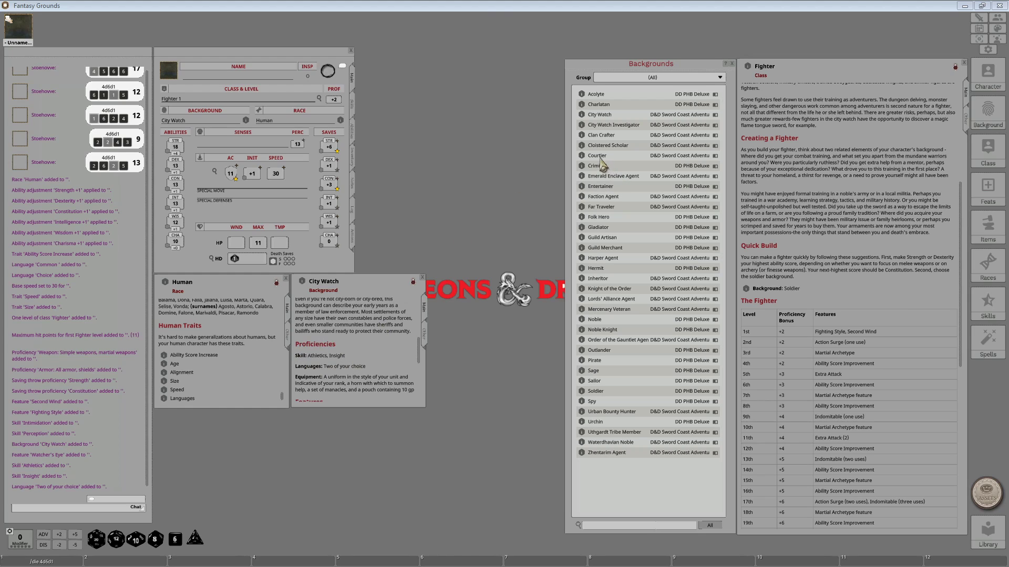
- Examine the proficiencies of the Courtier, Guild Merchant and Inheritor backgrounds, and close the background entry
left_click(581, 156)
scroll(491, 318, "down", 5)
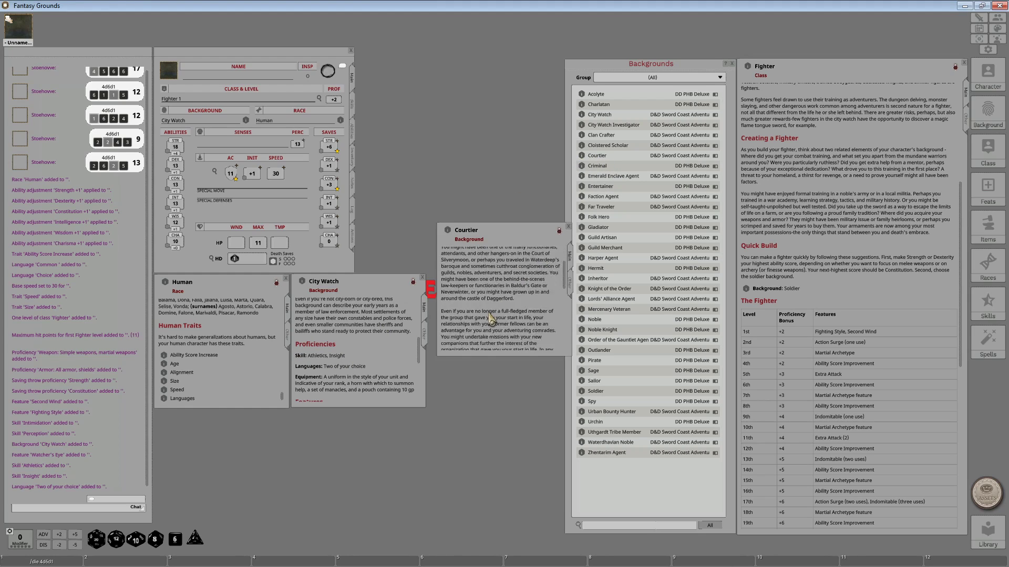
scroll(502, 290, "up", 2)
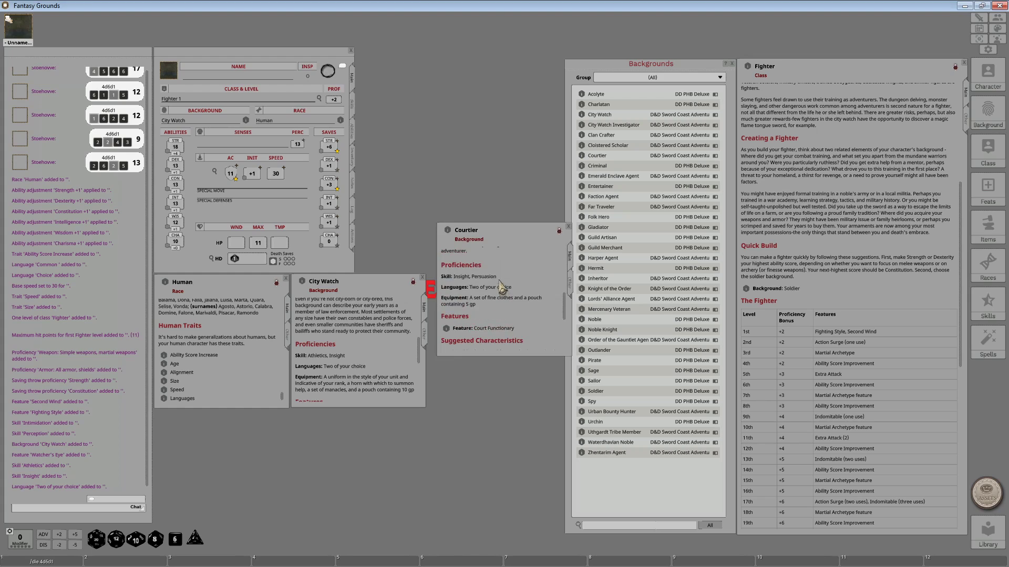
left_click(582, 249)
scroll(485, 333, "down", 5)
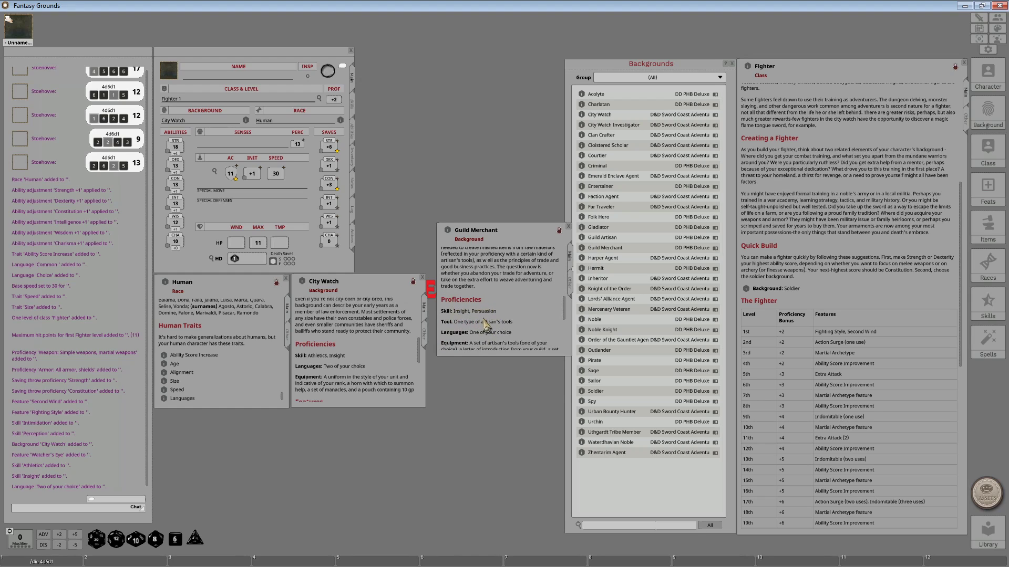
left_click(597, 280)
scroll(484, 305, "down", 5)
scroll(485, 304, "up", 5)
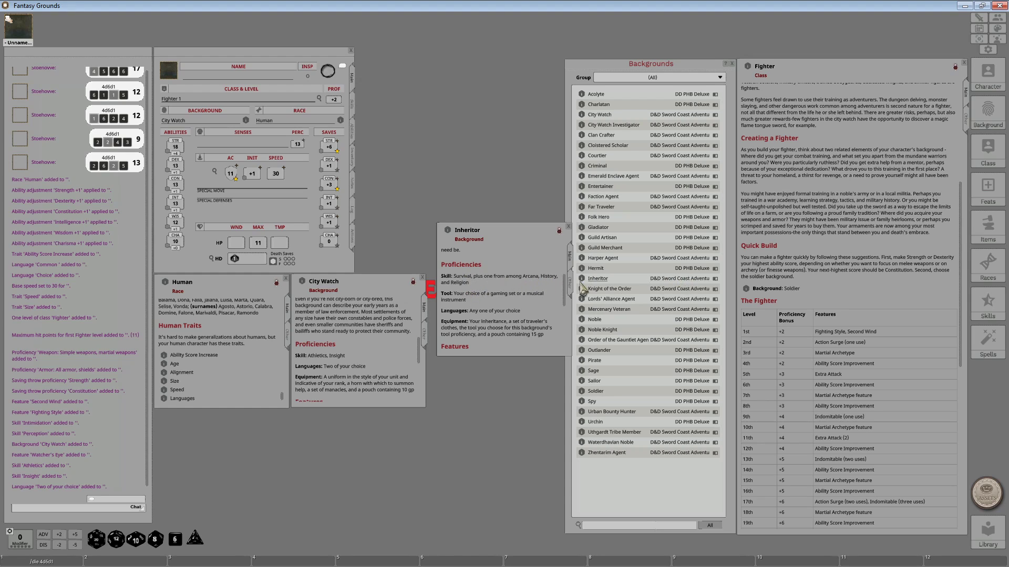
left_click(568, 228)
left_click(569, 229)
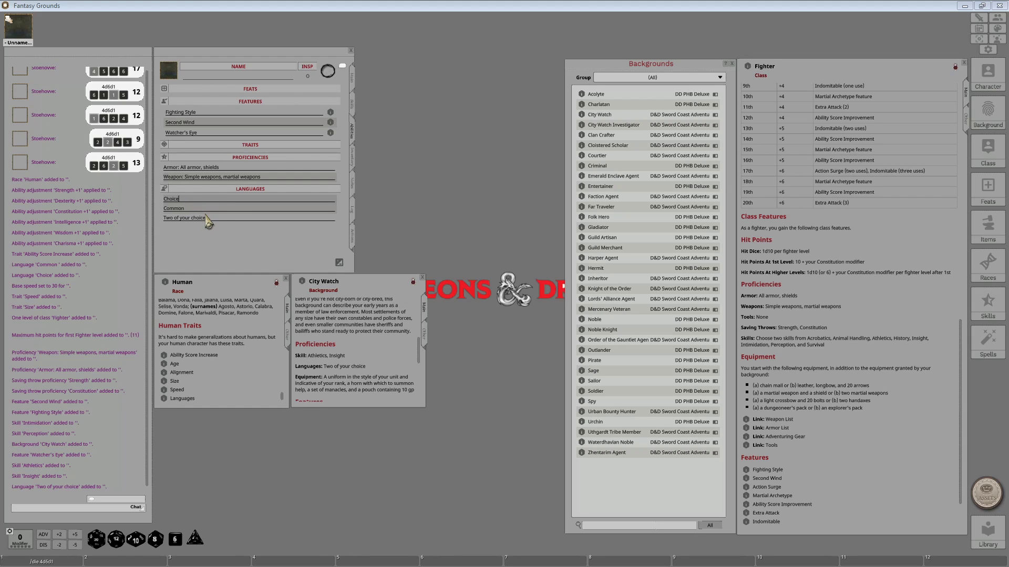
- Look over the Choice, Common and Two of your choice entries in the character's languages
left_click_drag(191, 209, 168, 213)
left_click(187, 200)
left_click(218, 219)
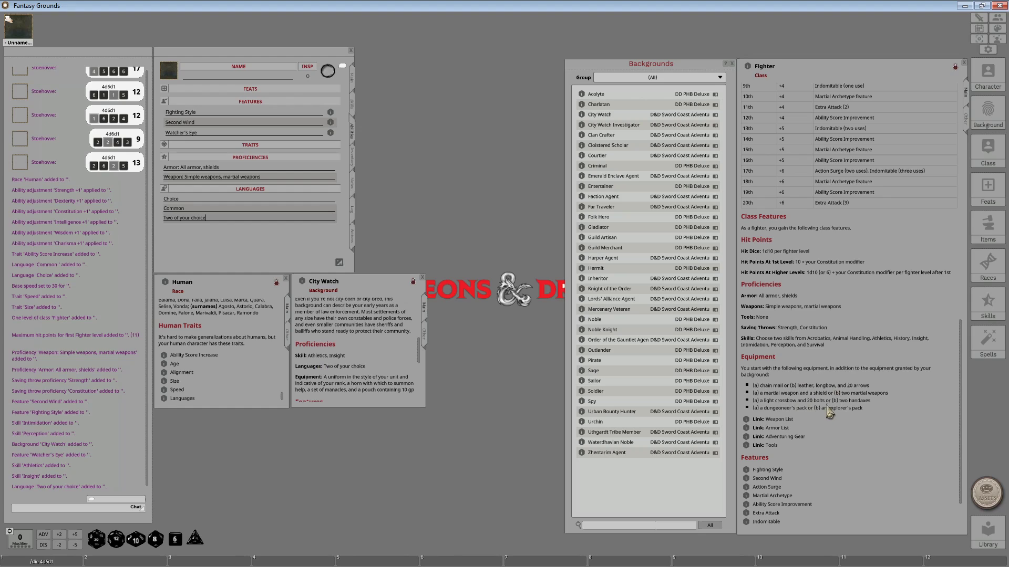
- Label five treasure slots in the character's inventory PP, GP, EP, SP and CP
left_click(354, 159)
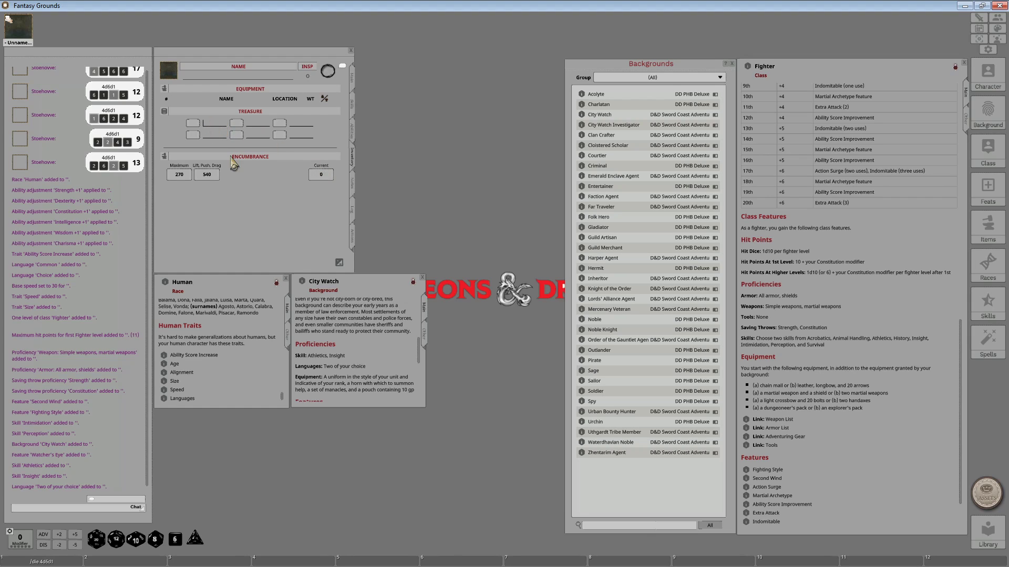
type("PP")
type("GP")
left_click(261, 124)
key("shift")
type("EP")
left_click(258, 135)
type("SP")
left_click(301, 124)
type("CP")
left_click(305, 135)
type("10 x gems")
key("ctrl+a")
key("BackSpace")
- Open the Xanathar's Guide Fighter class entry and its linked Weapon List, and move the weapon table off the class entry
left_click(354, 136)
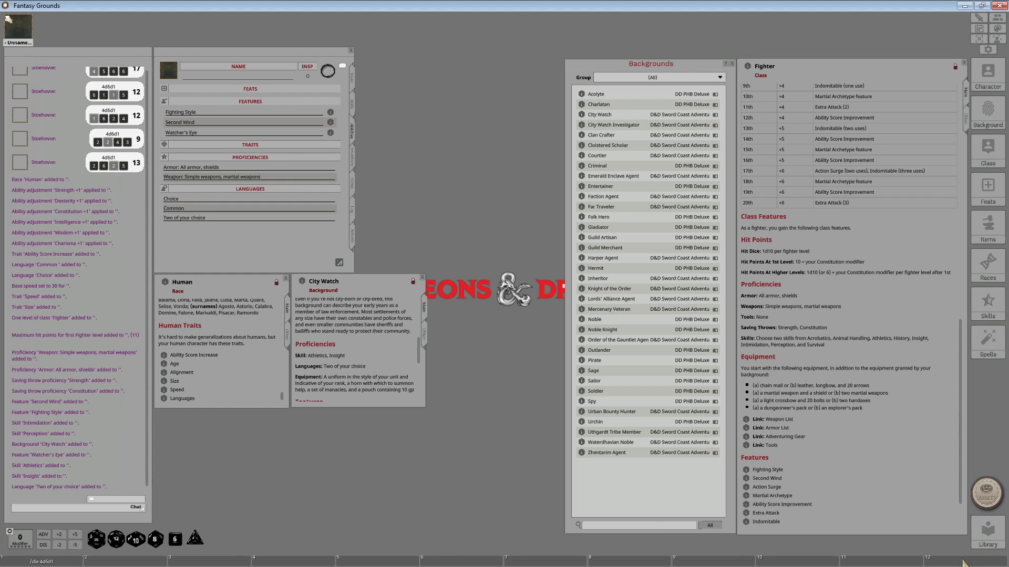
left_click(988, 161)
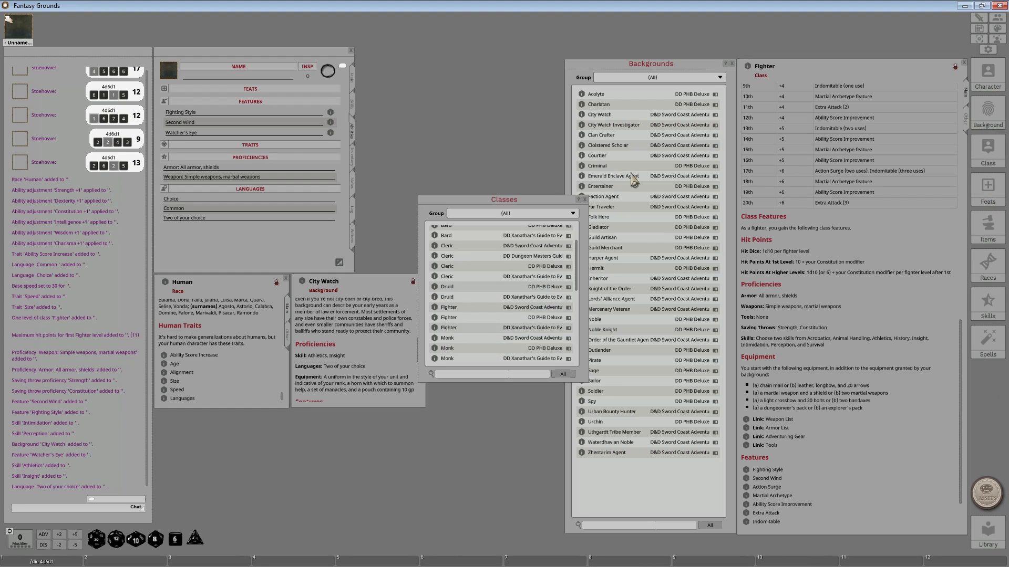
left_click(449, 328)
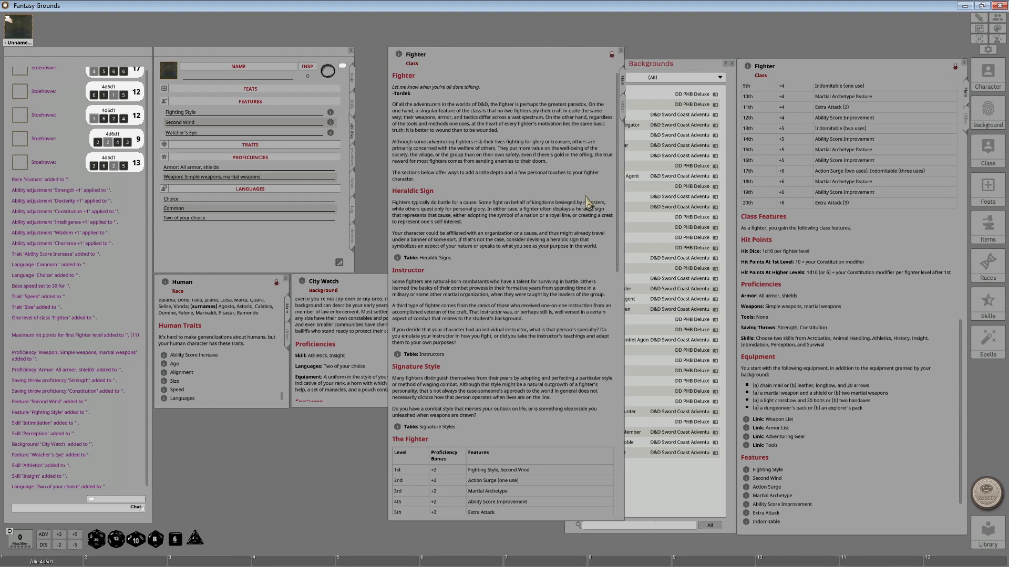
scroll(444, 428, "down", 10)
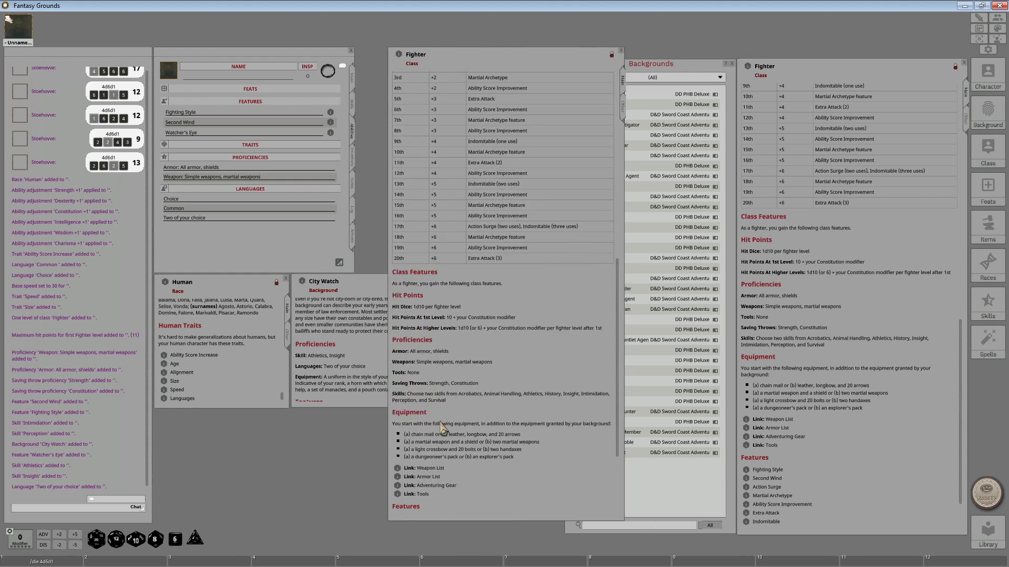
left_click(398, 343)
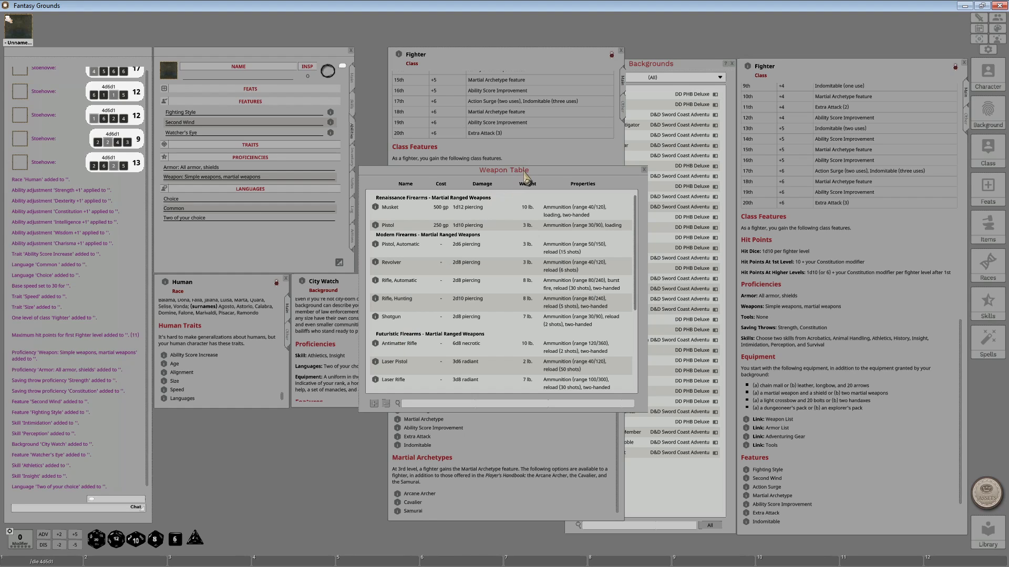
left_click_drag(529, 173, 276, 283)
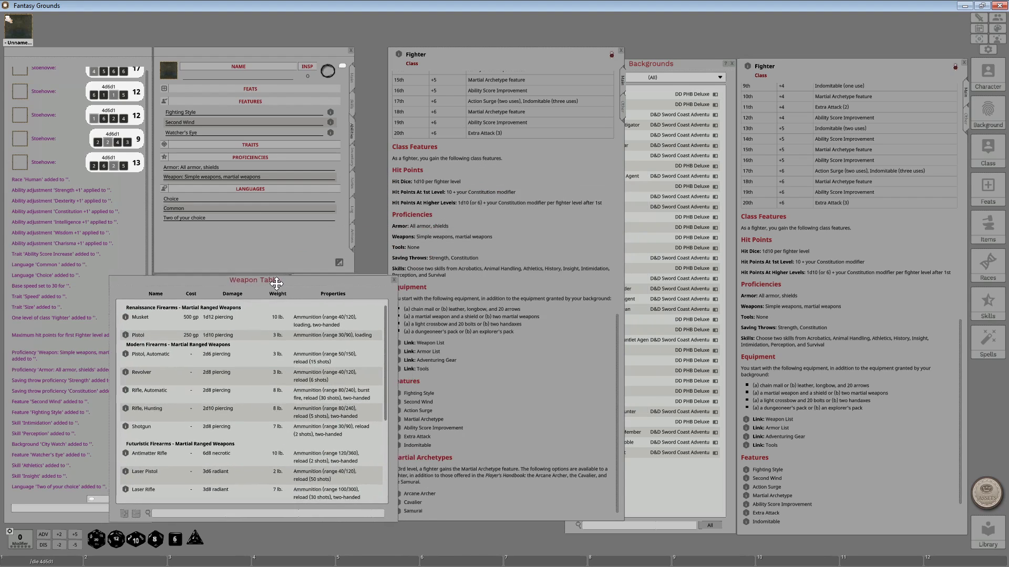
- Open the Weapon List linked from the original Fighter entry, place both weapon tables side by side, and bring the Backgrounds list forward
left_click(746, 419)
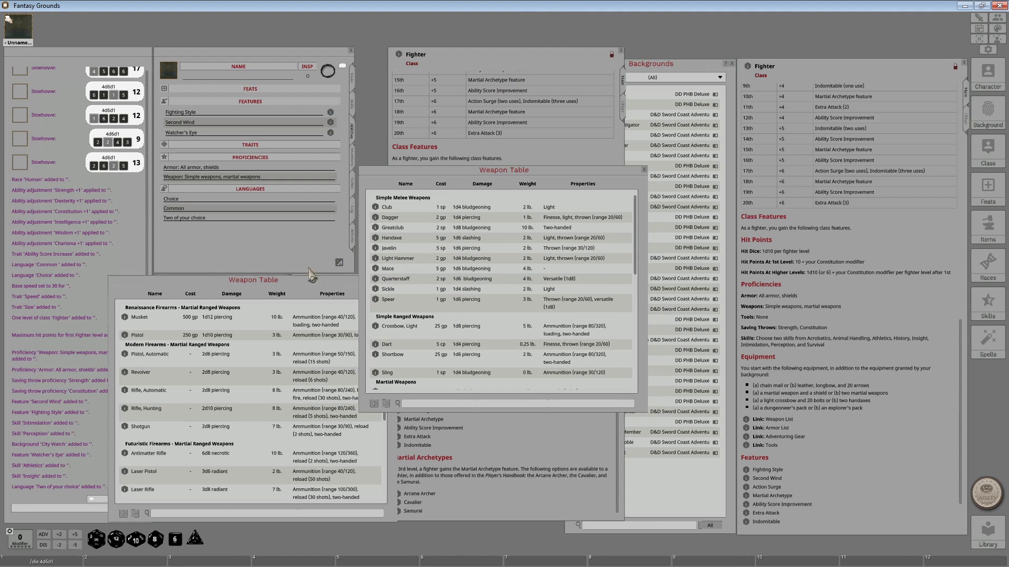
left_click_drag(300, 287, 259, 217)
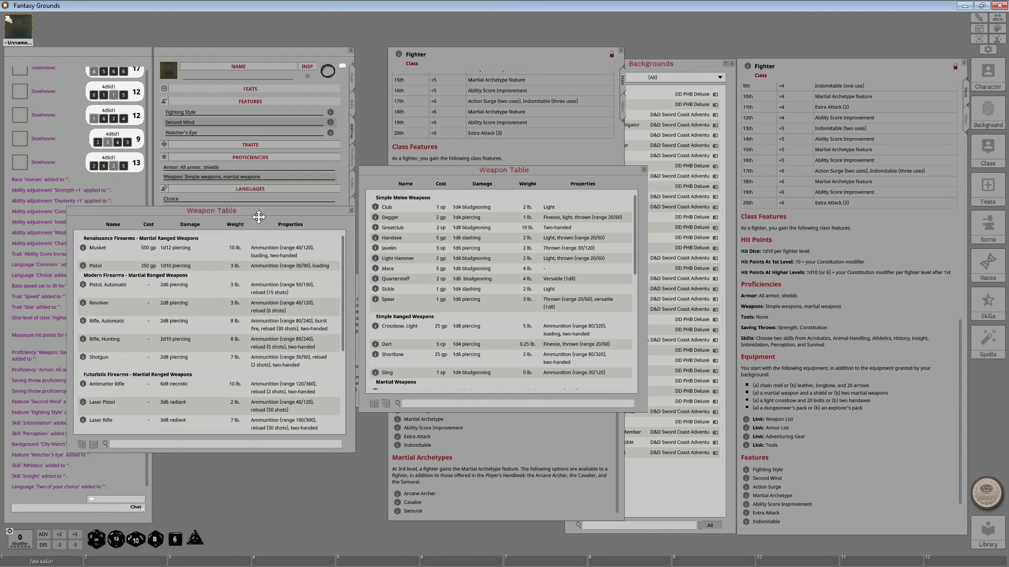
left_click_drag(459, 170, 720, 184)
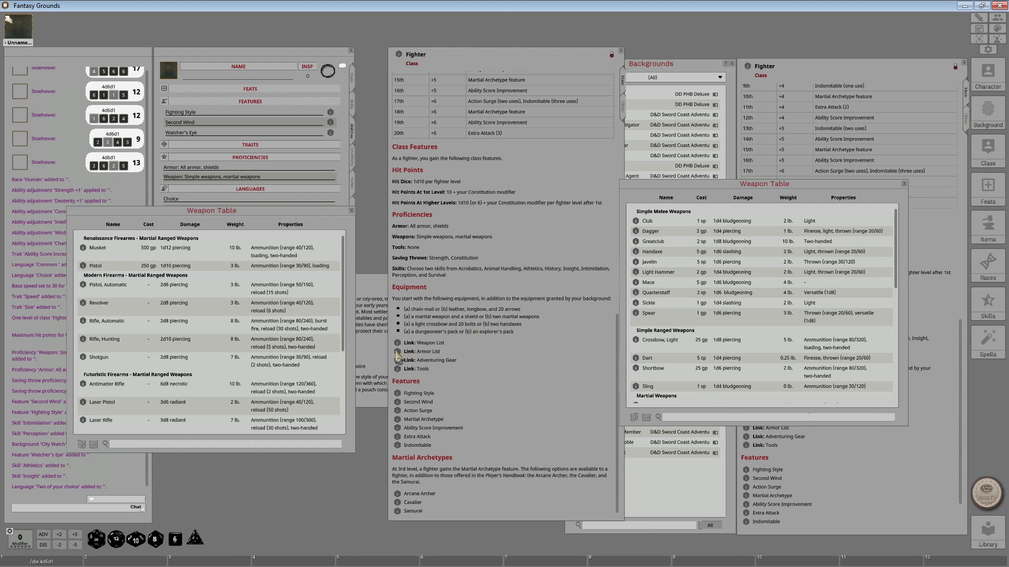
left_click_drag(678, 187, 409, 215)
left_click_drag(415, 215, 415, 214)
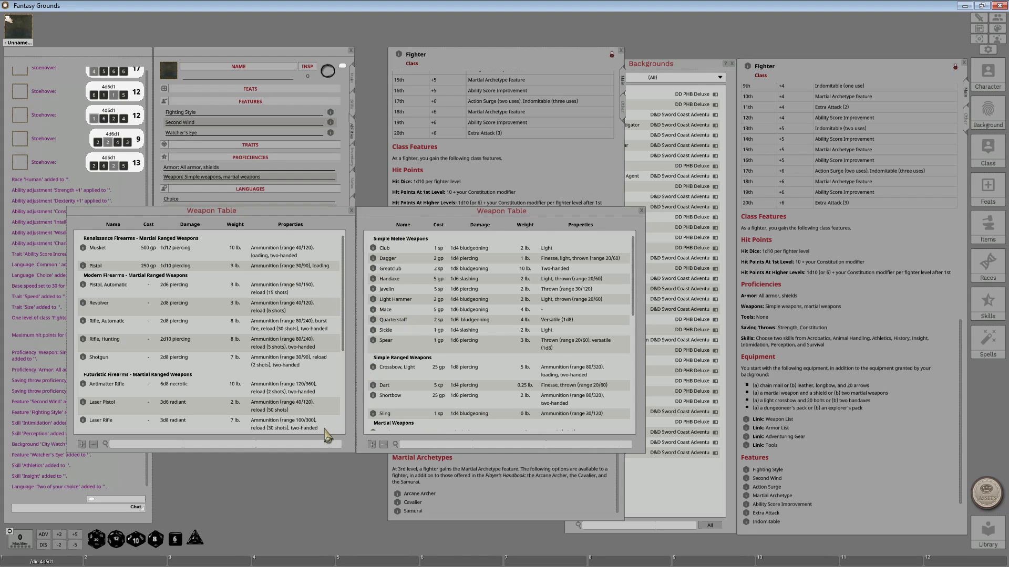
left_click(669, 74)
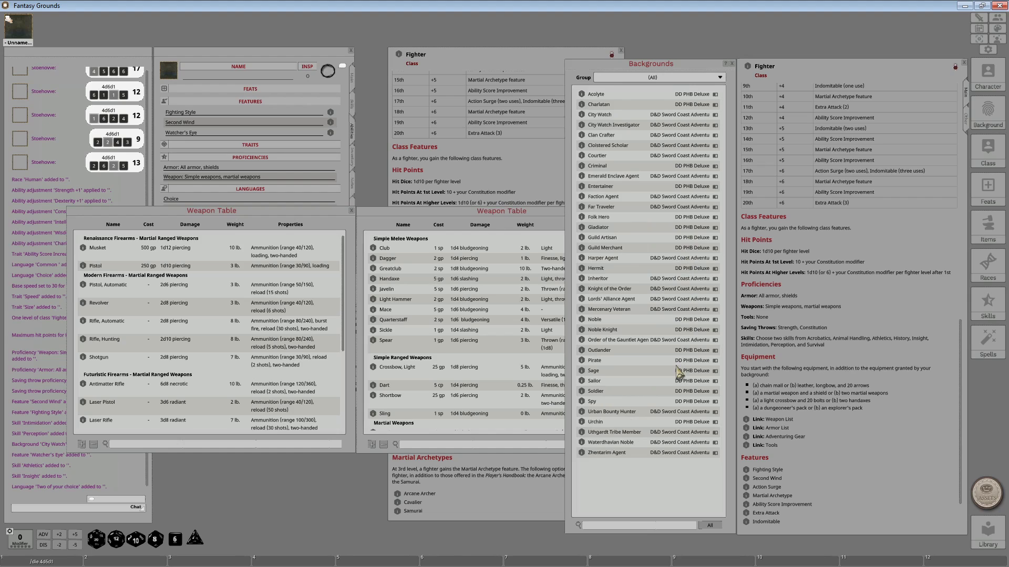
- Close the Xanathar's Guide Fighter entry, then separate the standard weapon table and the Classes list from the windows they overlap
left_click(506, 80)
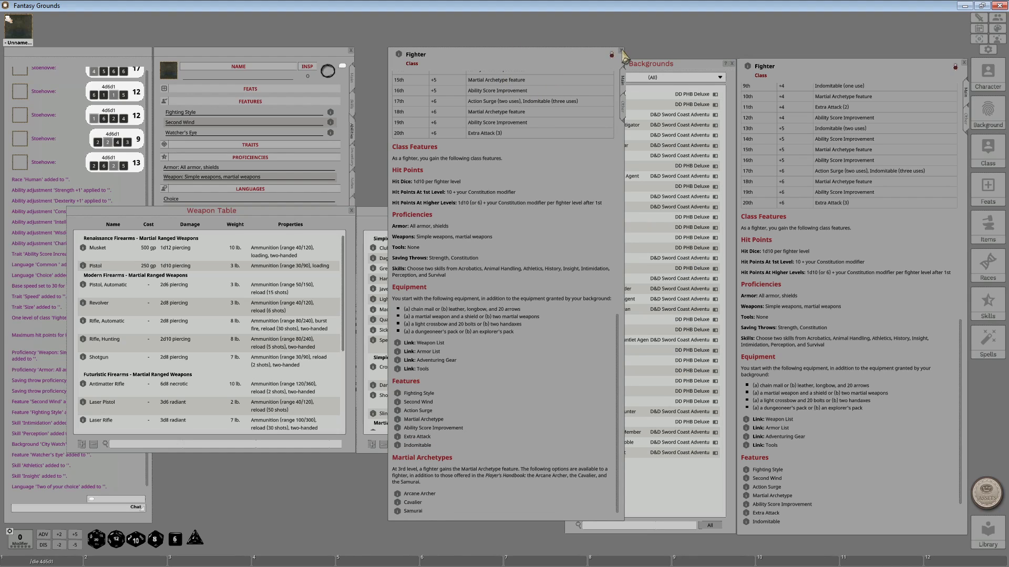
left_click(621, 51)
left_click_drag(483, 217, 513, 302)
left_click_drag(481, 201, 455, 136)
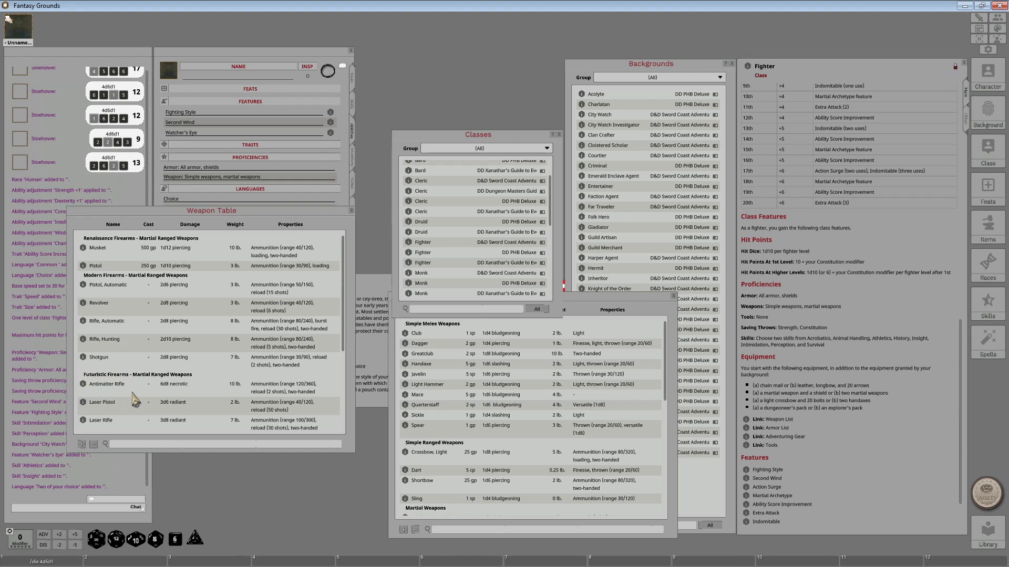
- Look through the firearms, ammunition and explosives in the Xanathar's Guide entry's weapon table
scroll(135, 400, "down", 5)
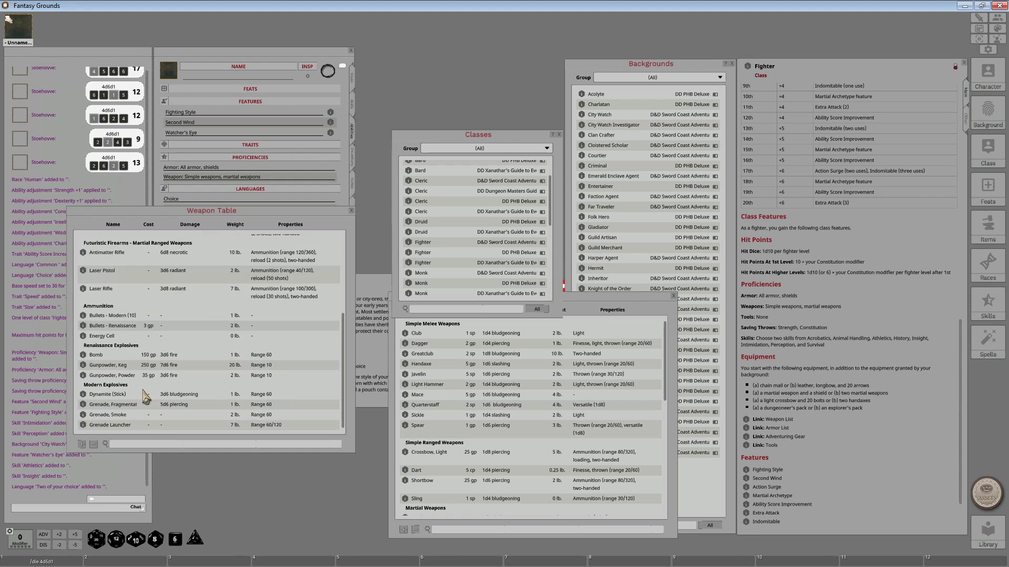
scroll(143, 392, "up", 1)
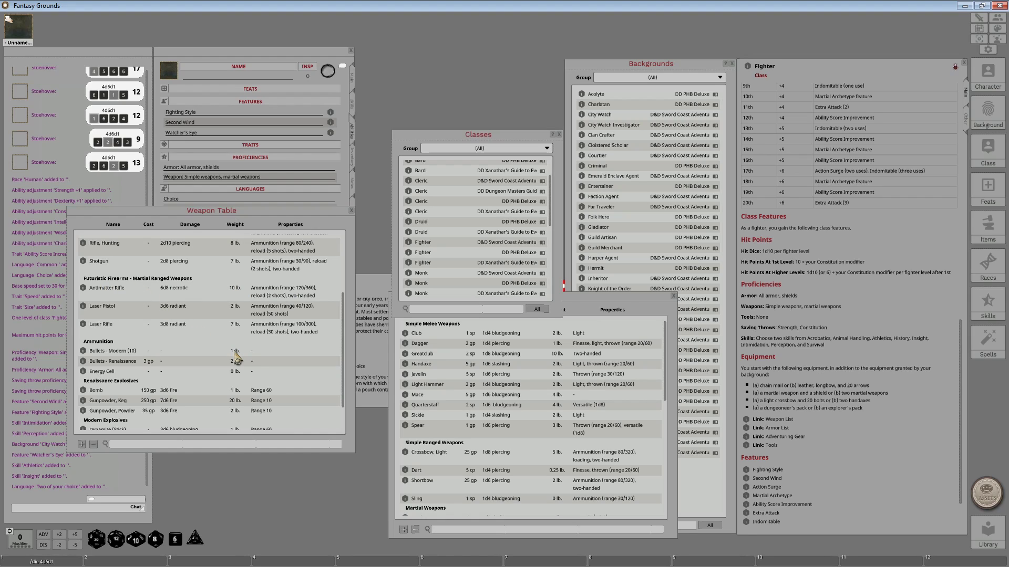
scroll(237, 354, "down", 1)
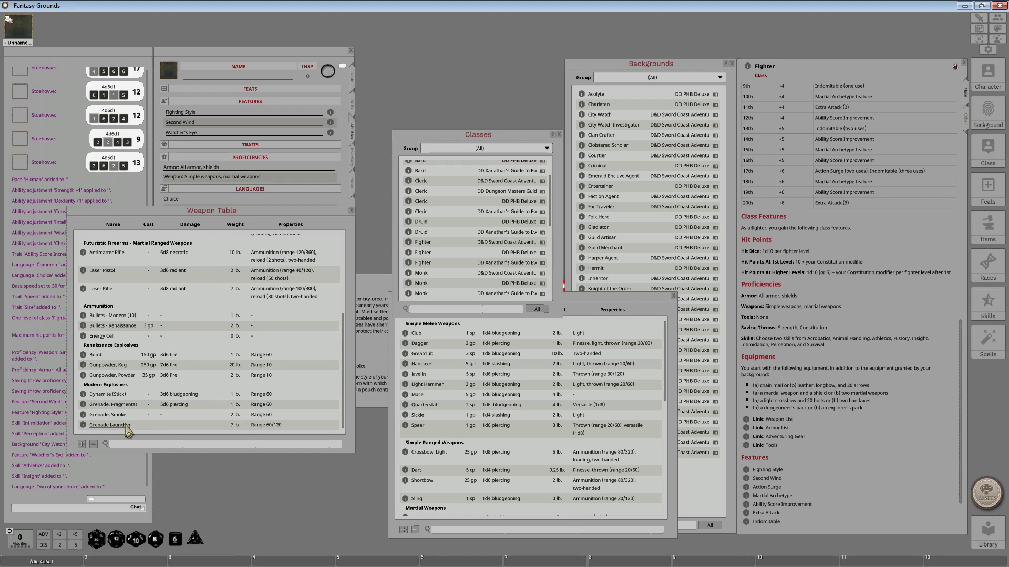
scroll(128, 431, "up", 4)
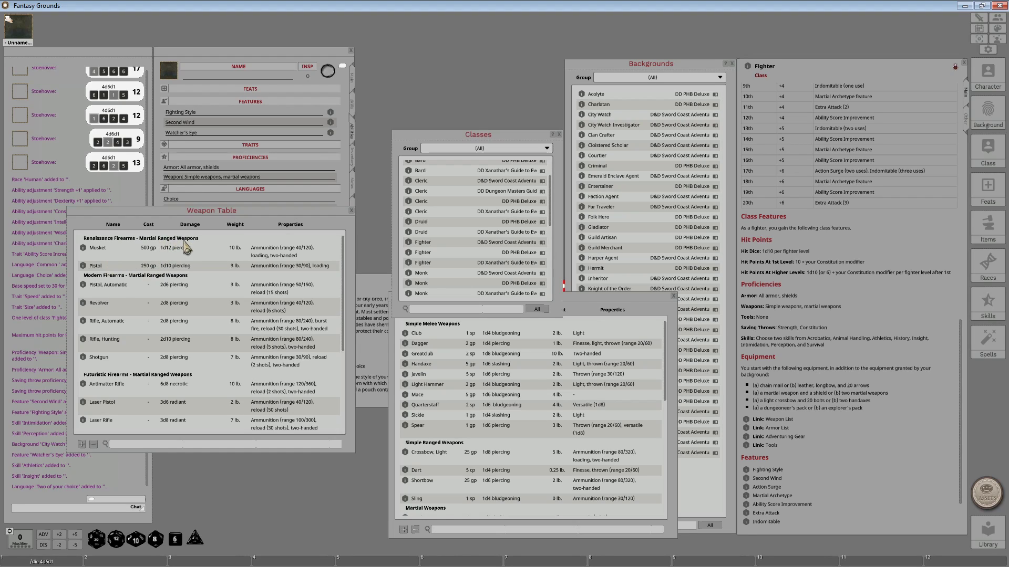
scroll(188, 353, "down", 5)
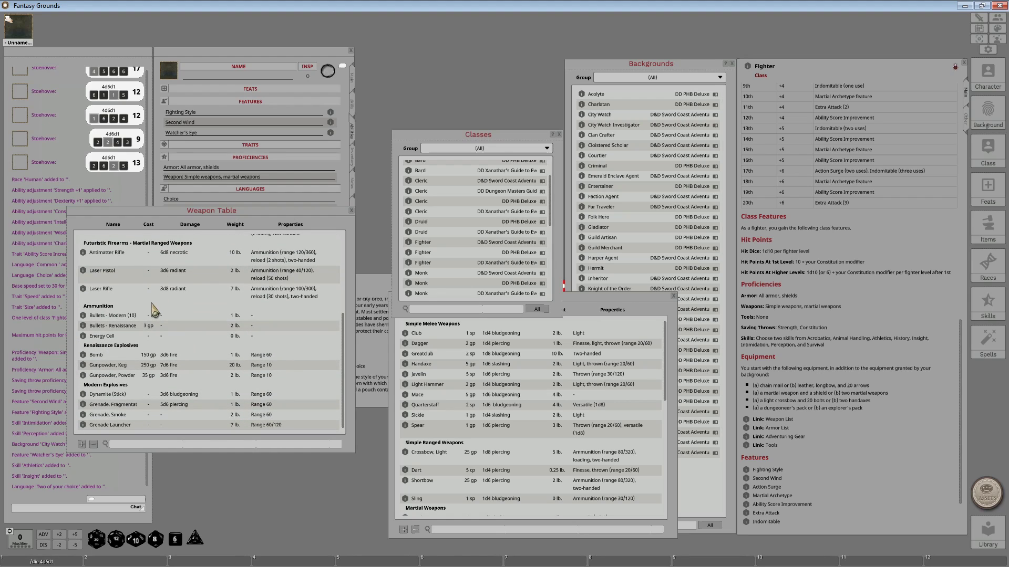
scroll(205, 335, "up", 5)
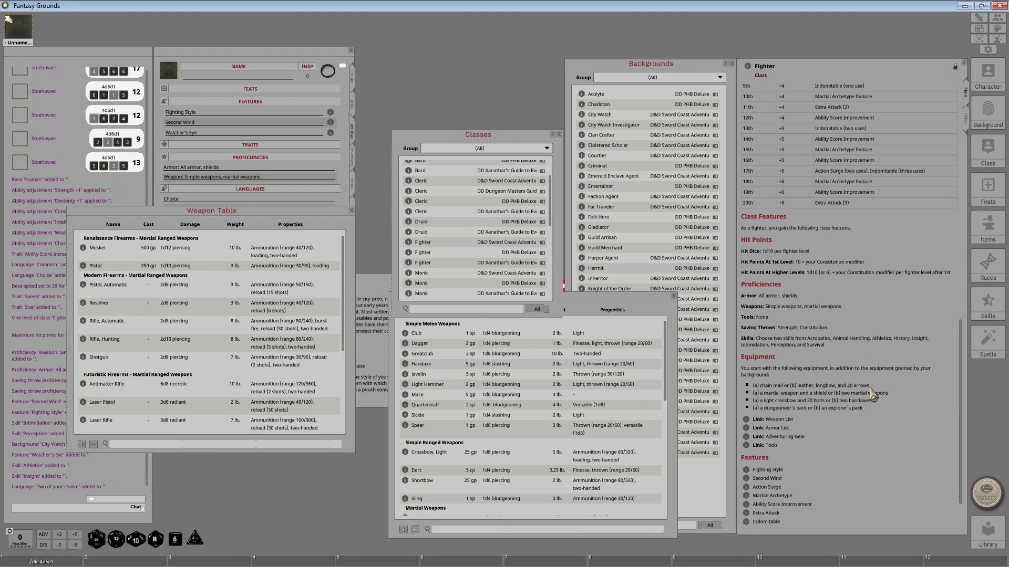
- Close the firearms table and Classes list, and place the standard Weapon Table beside the character sheet showing its inventory
left_click(352, 211)
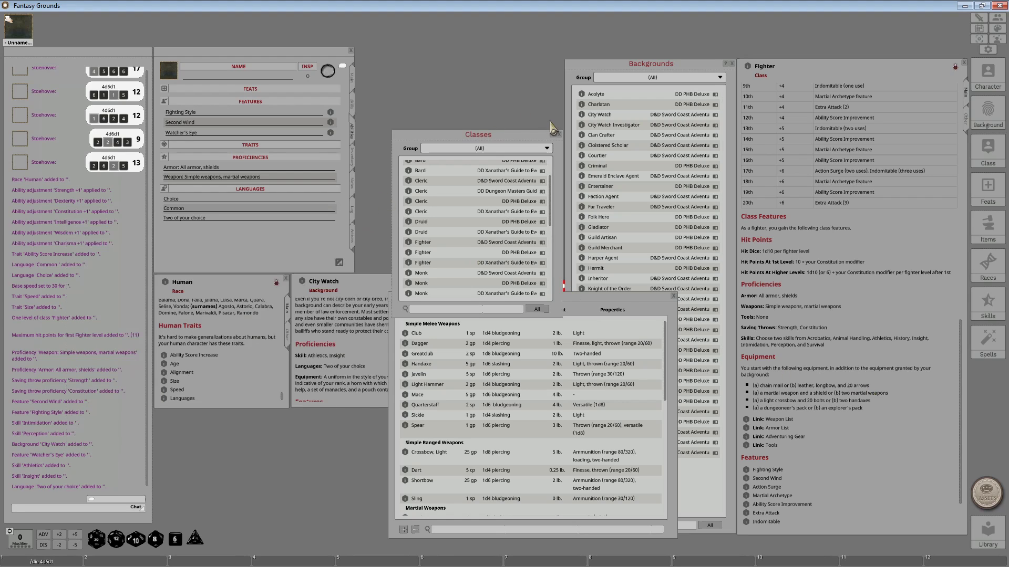
left_click(558, 135)
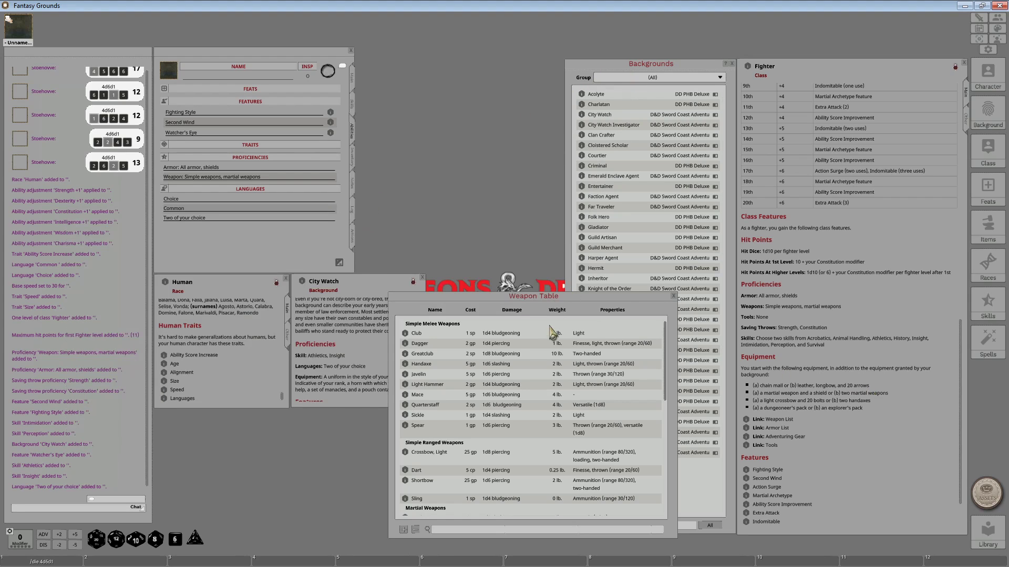
left_click_drag(545, 301, 452, 55)
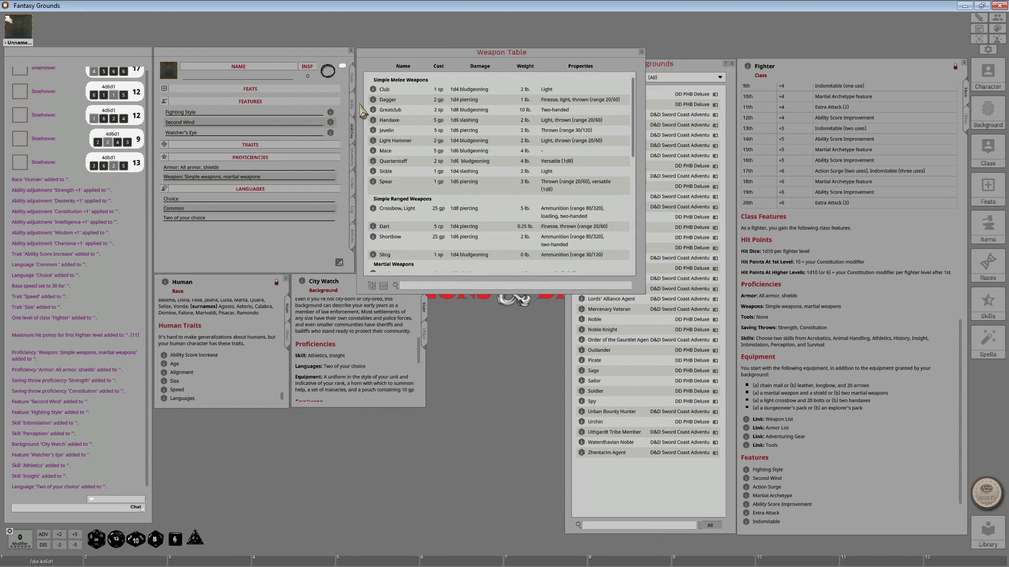
left_click(353, 164)
left_click_drag(421, 58, 424, 56)
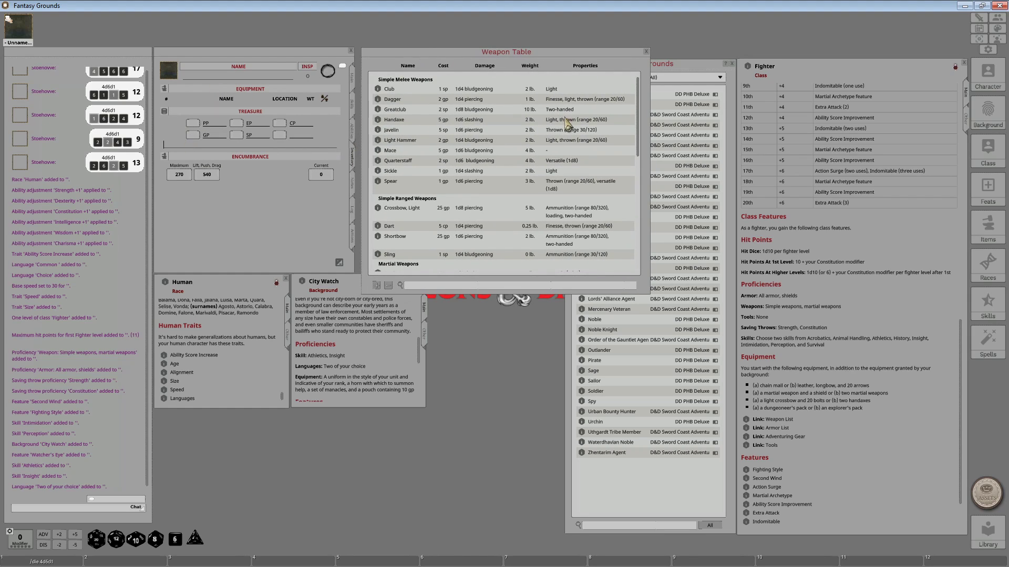
- Open the Armor List linked from the Fighter entry, close the Backgrounds list, and stack the armor table under the Weapon Table beside the entry
left_click(746, 428)
left_click_drag(535, 178, 535, 307)
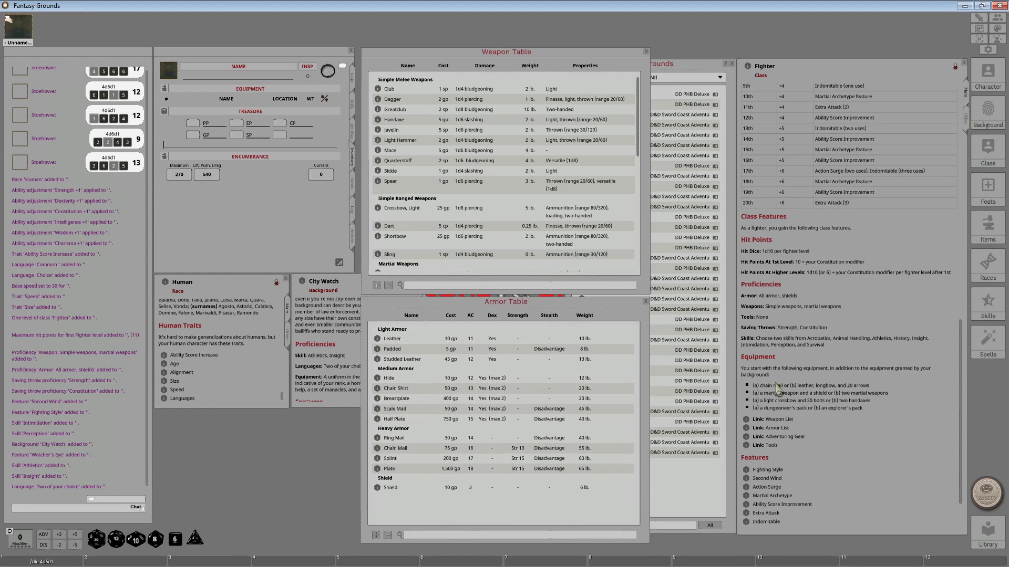
left_click(720, 480)
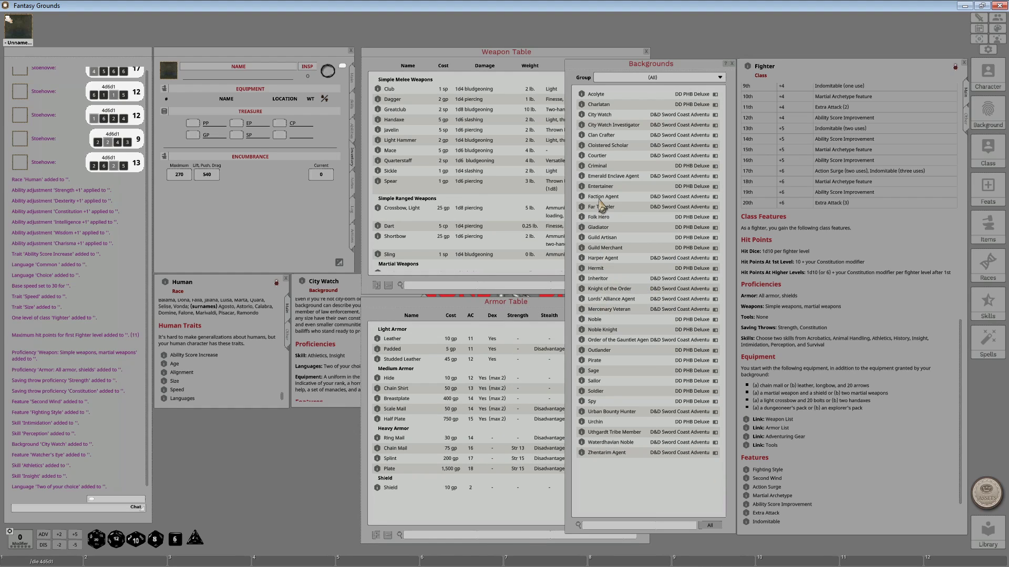
left_click(732, 64)
left_click_drag(561, 303, 640, 306)
left_click_drag(539, 61, 621, 64)
- Open the armor, adventuring gear and tools lists linked from the Xanathar's Guide Fighter entry, set them aside, and close the entry and Classes list
left_click(988, 149)
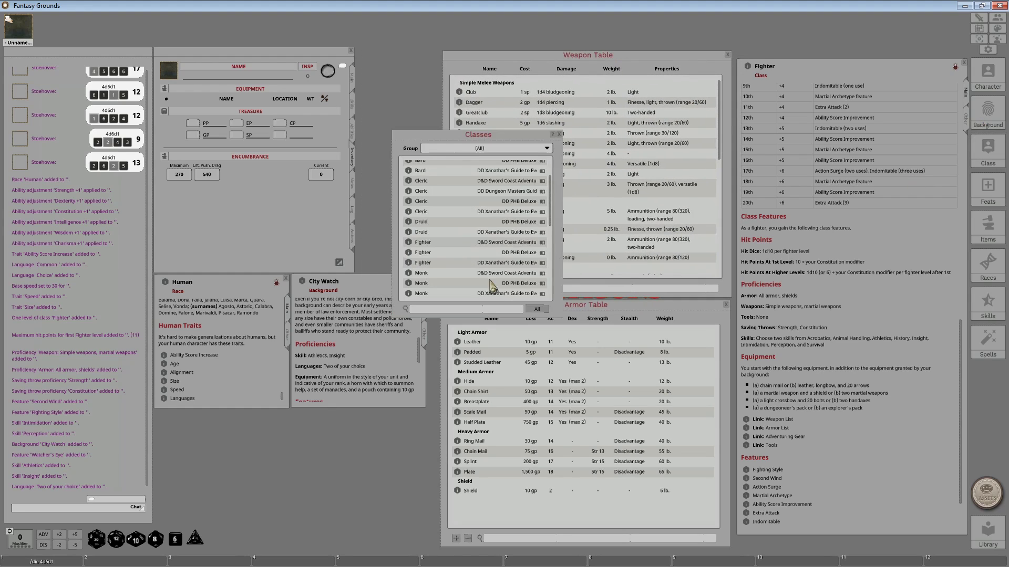
left_click(423, 265)
scroll(476, 423, "down", 10)
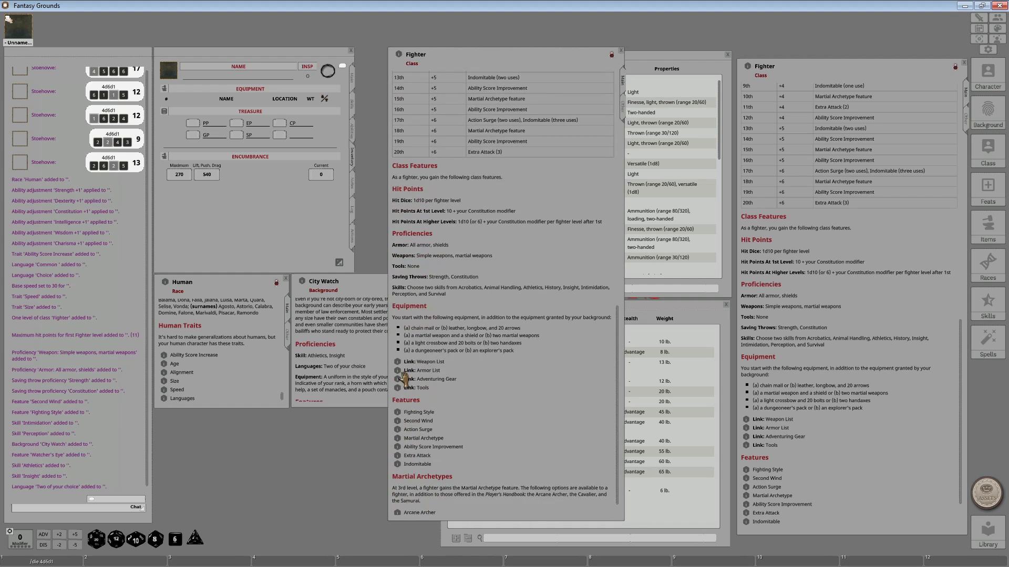
left_click(398, 371)
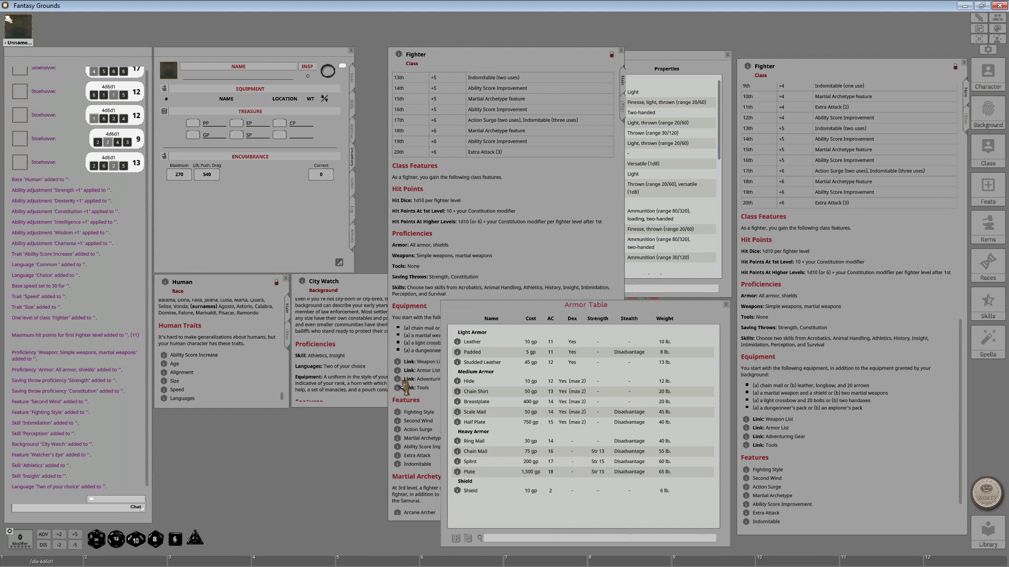
left_click(398, 379)
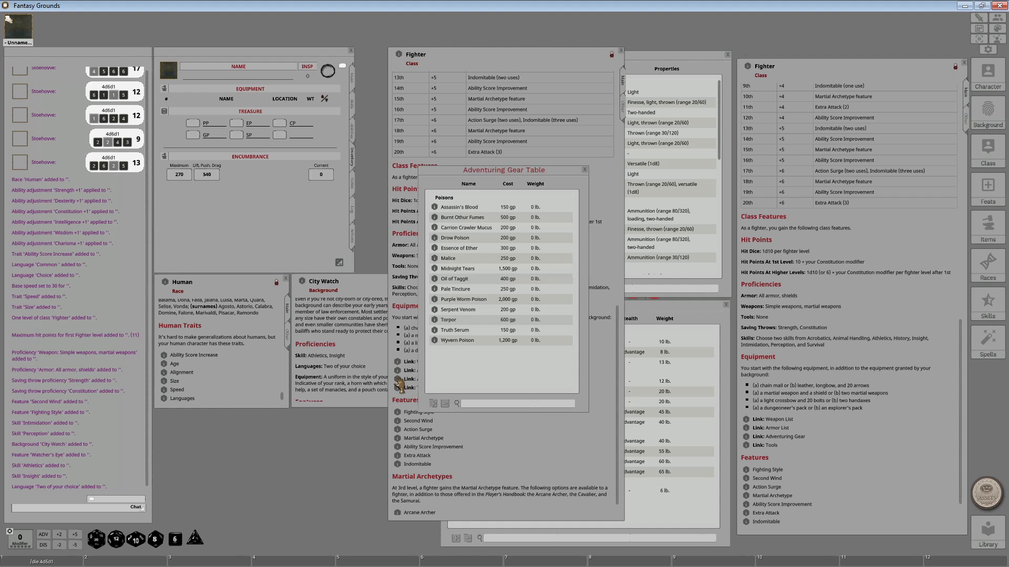
left_click_drag(546, 171, 264, 274)
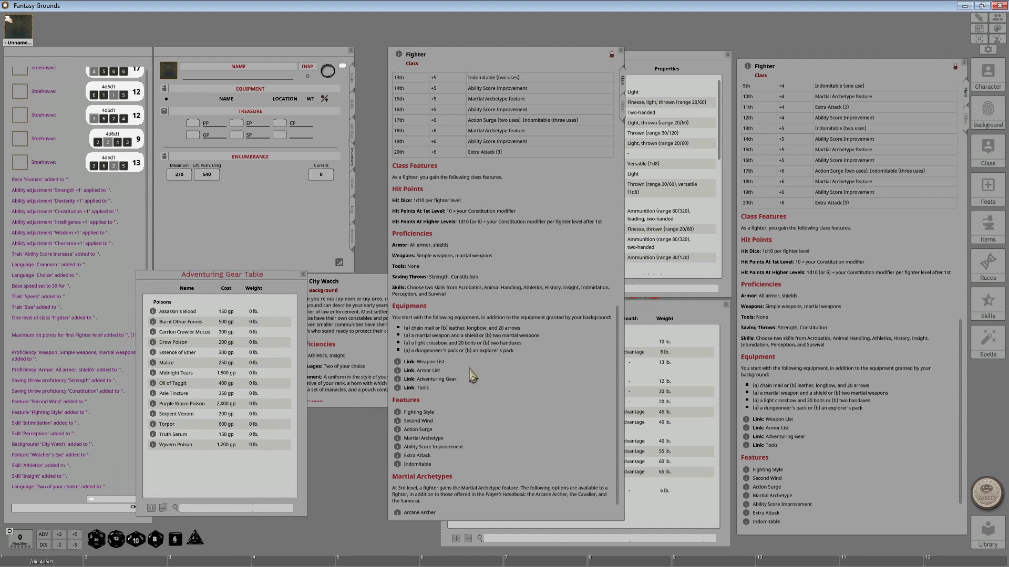
left_click(399, 387)
left_click_drag(523, 179, 326, 278)
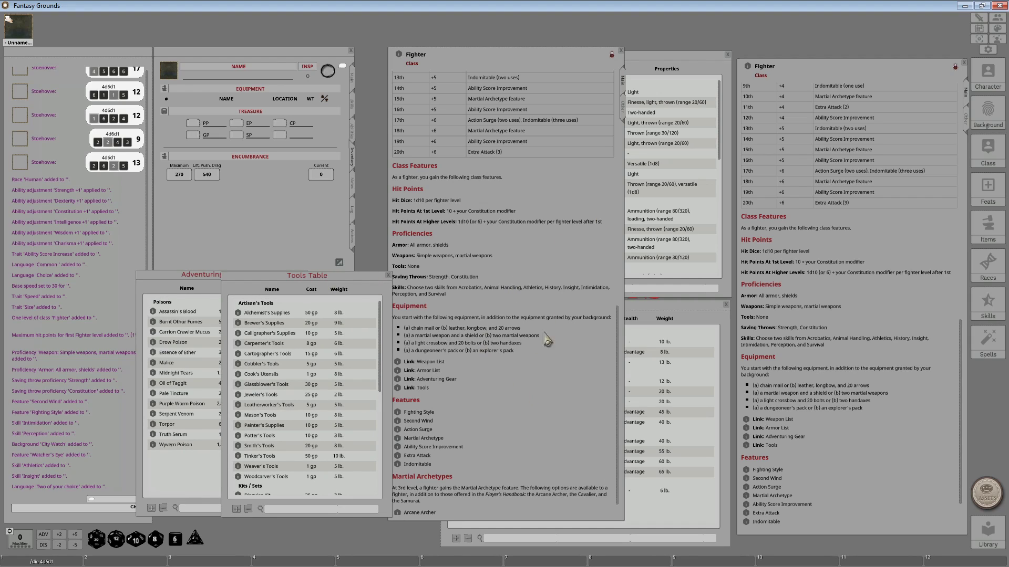
left_click(621, 51)
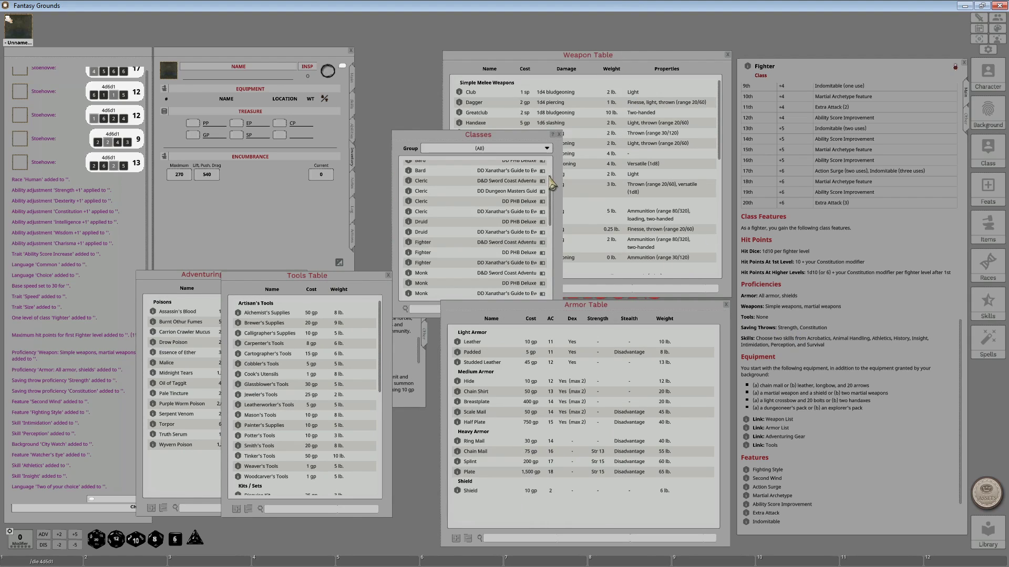
left_click(559, 135)
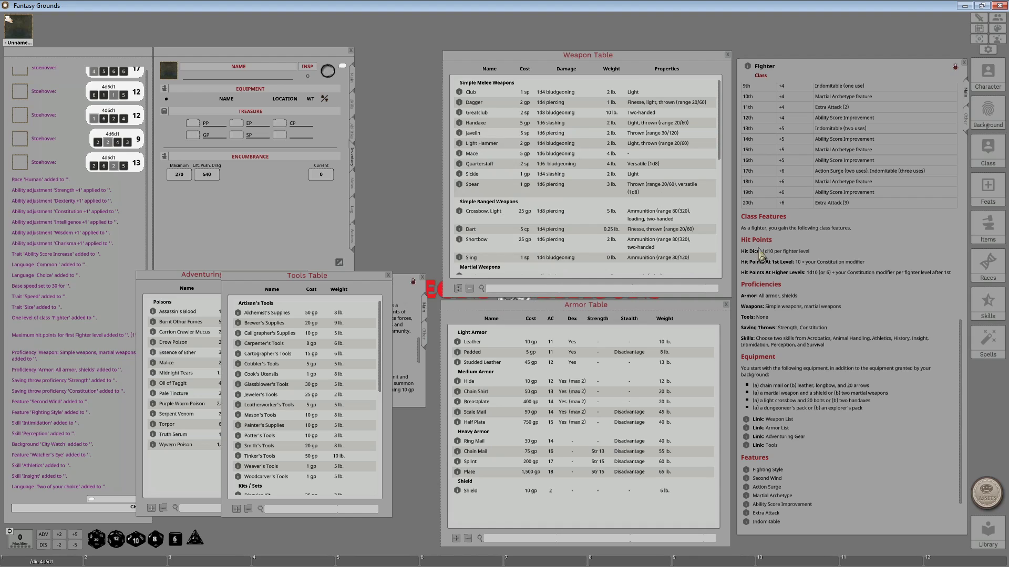
- Open the Adventuring Gear and Tools lists from the original Fighter entry, arrange them below the character sheet, and bring the Armor Table forward
left_click(747, 436)
left_click_drag(508, 178, 199, 305)
left_click_drag(315, 304, 418, 326)
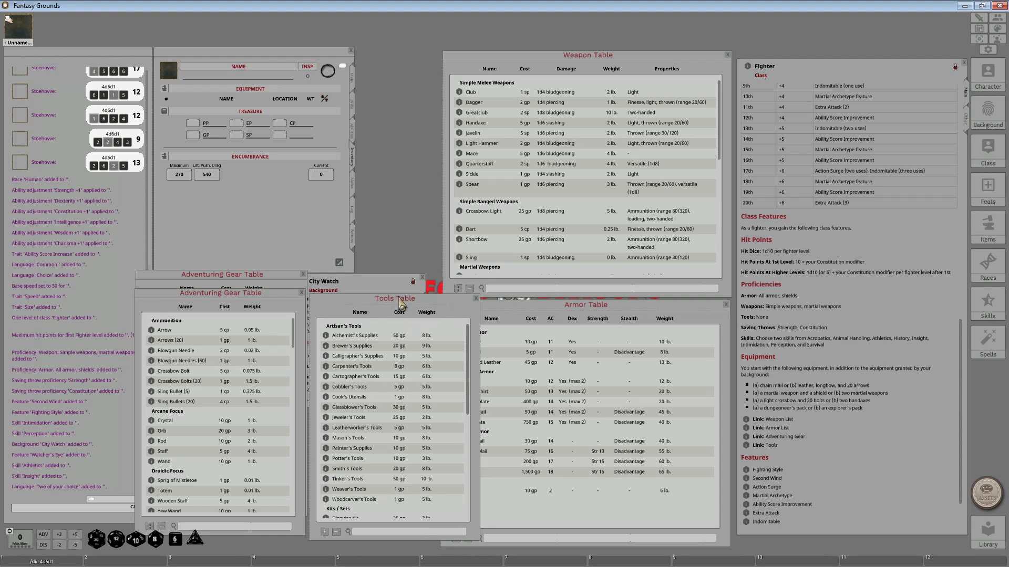
left_click_drag(479, 300, 578, 174)
left_click(574, 173)
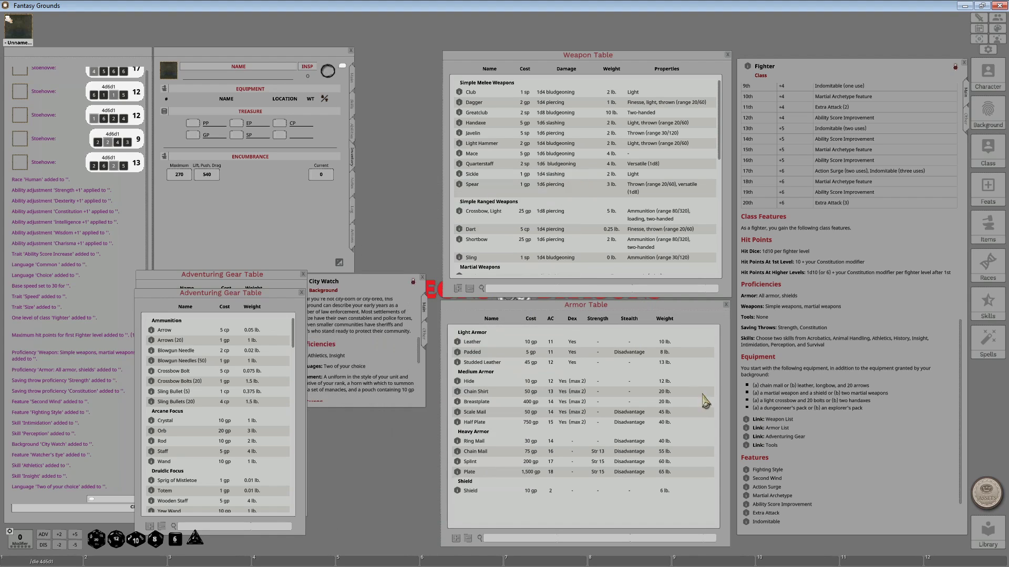
left_click(747, 446)
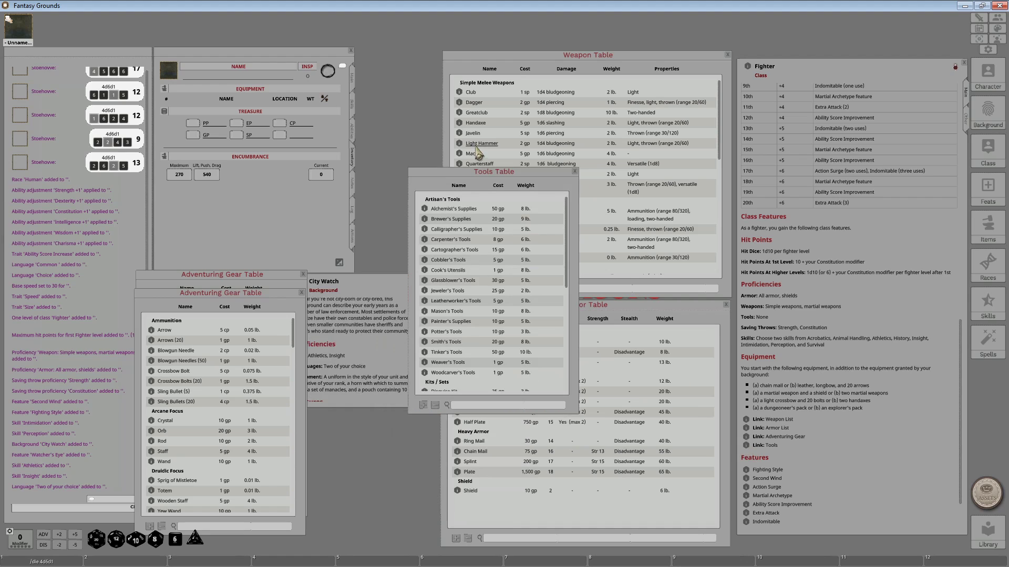
left_click_drag(479, 183, 387, 305)
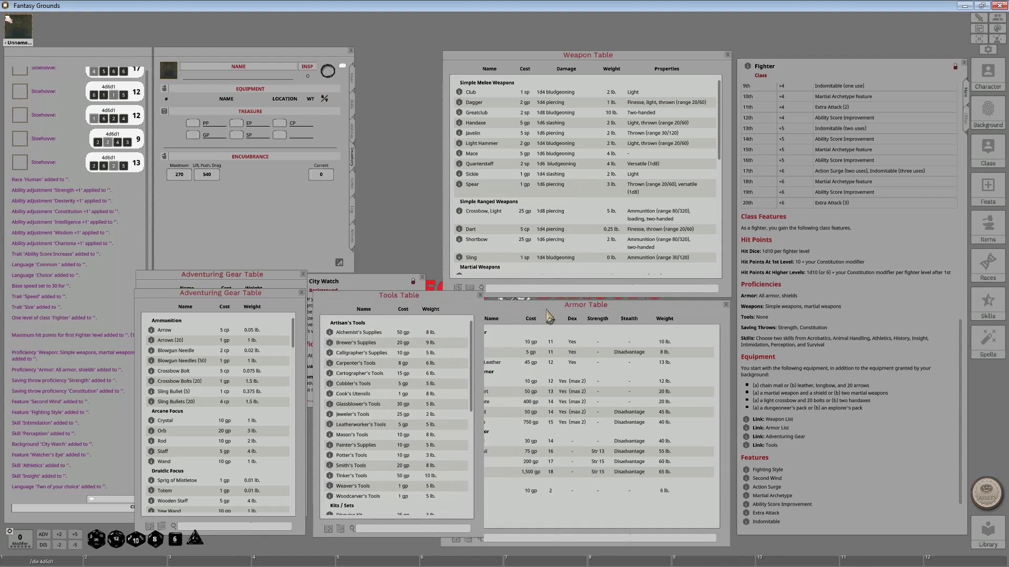
left_click(551, 319)
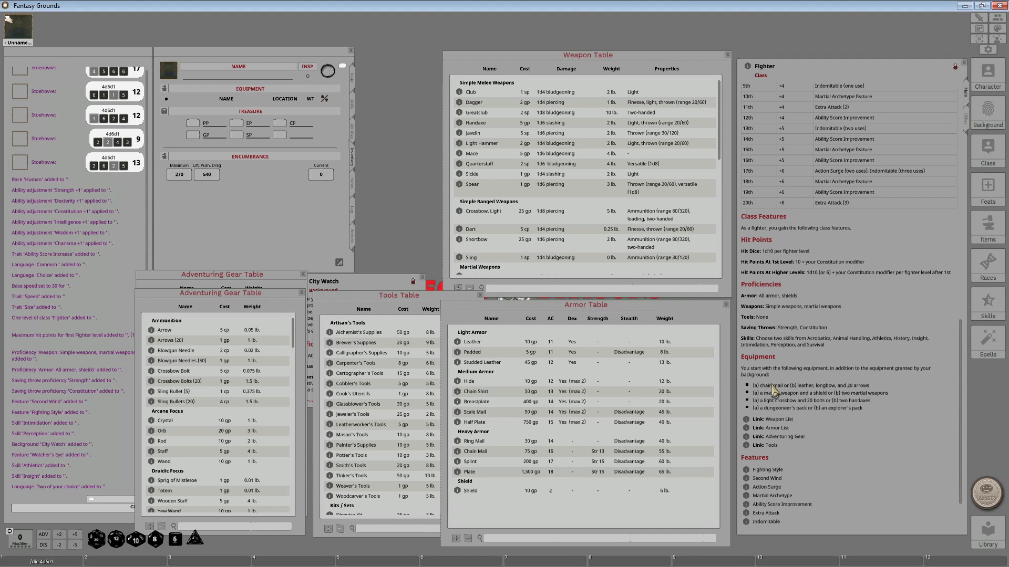
- Consult the City Watch equipment, add Chain Mail from the Armor Table to the character's inventory, and close the table
left_click(373, 287)
scroll(379, 341, "down", 3)
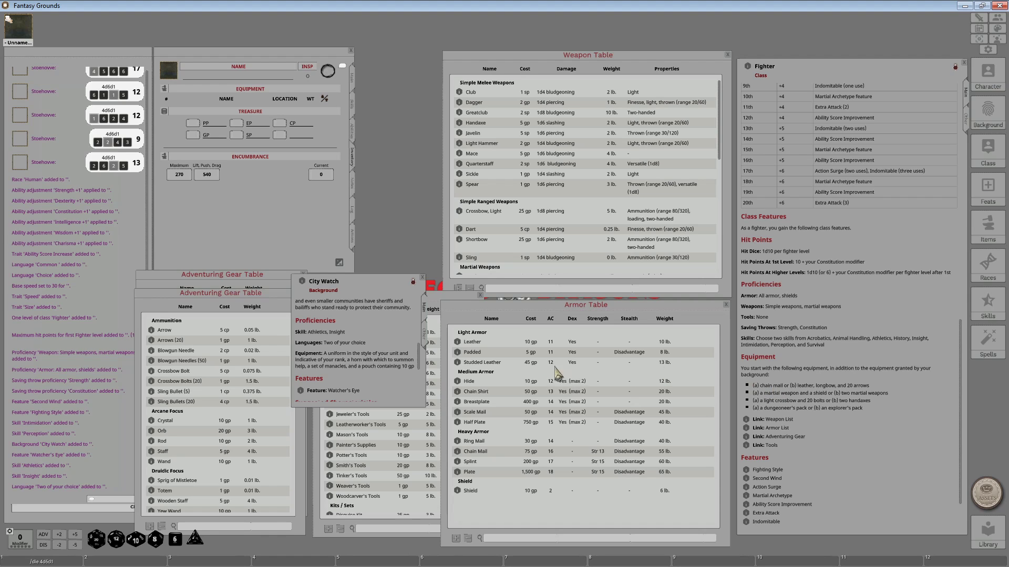
left_click_drag(472, 458, 228, 107)
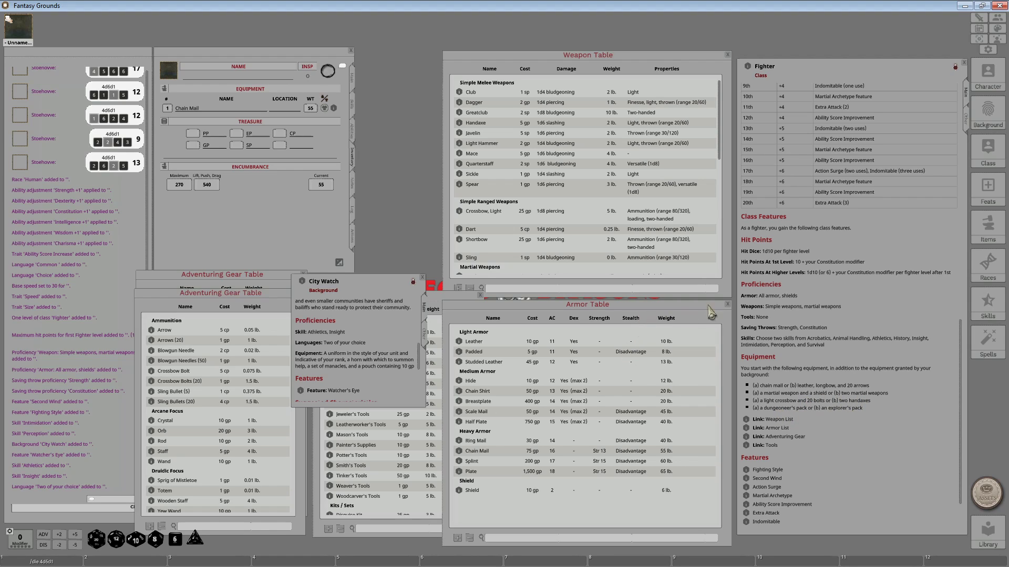
left_click(727, 305)
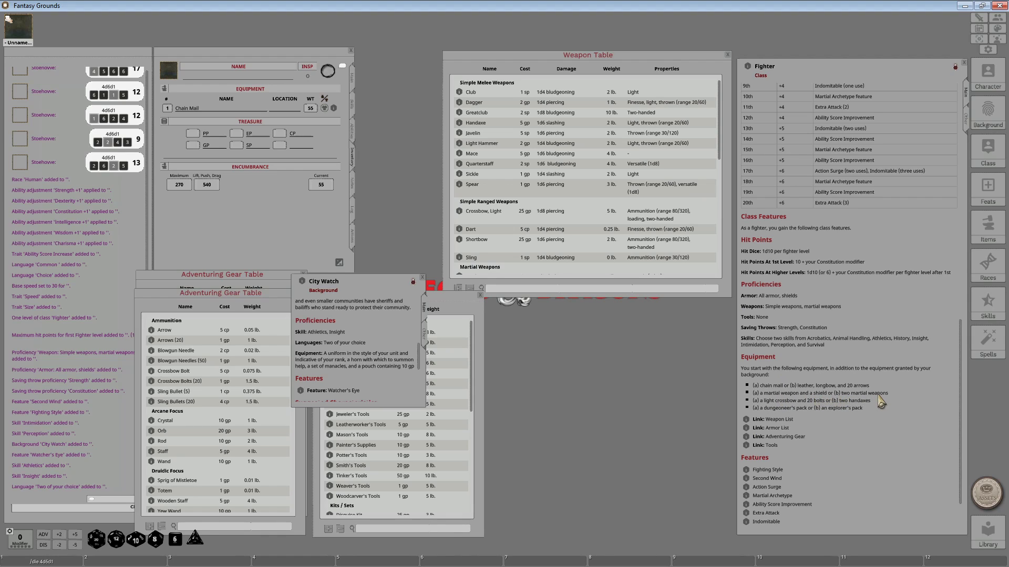
- Move the City Watch entry clear of the Tools Table and add a Longsword and a Shortsword from the Weapon Table to the inventory
left_click_drag(393, 280, 605, 331)
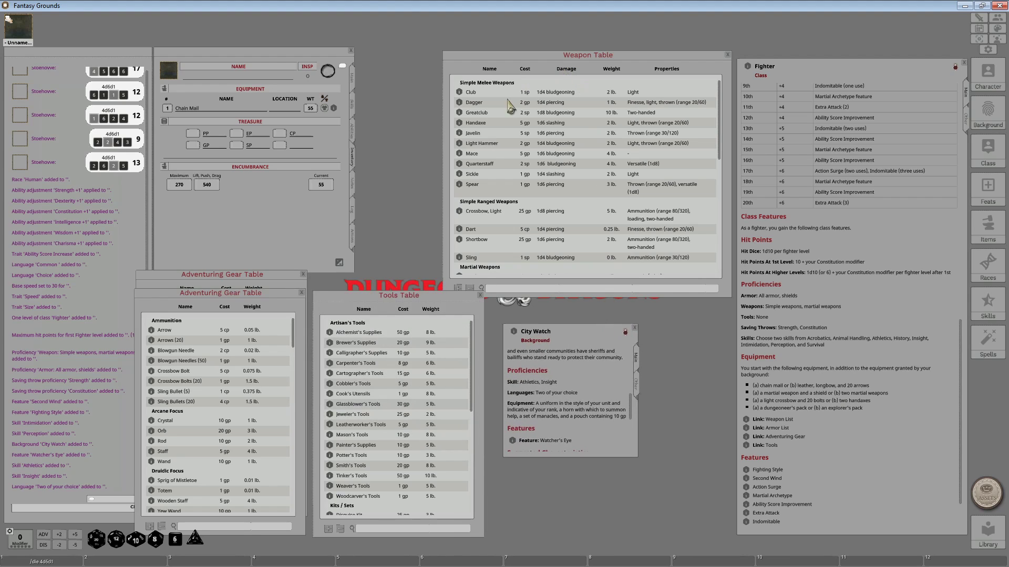
scroll(503, 187, "down", 3)
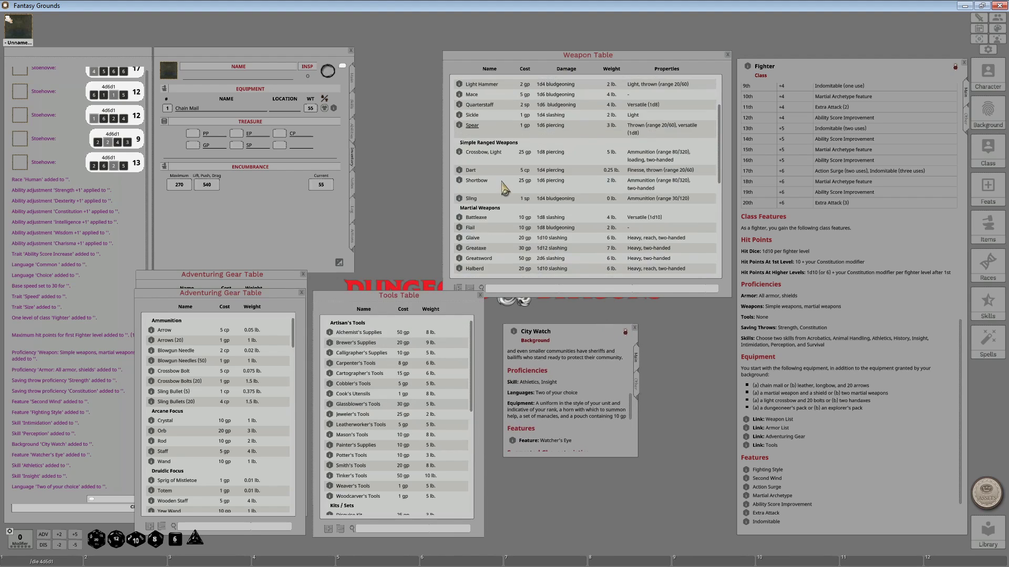
scroll(504, 188, "down", 3)
scroll(498, 163, "down", 3)
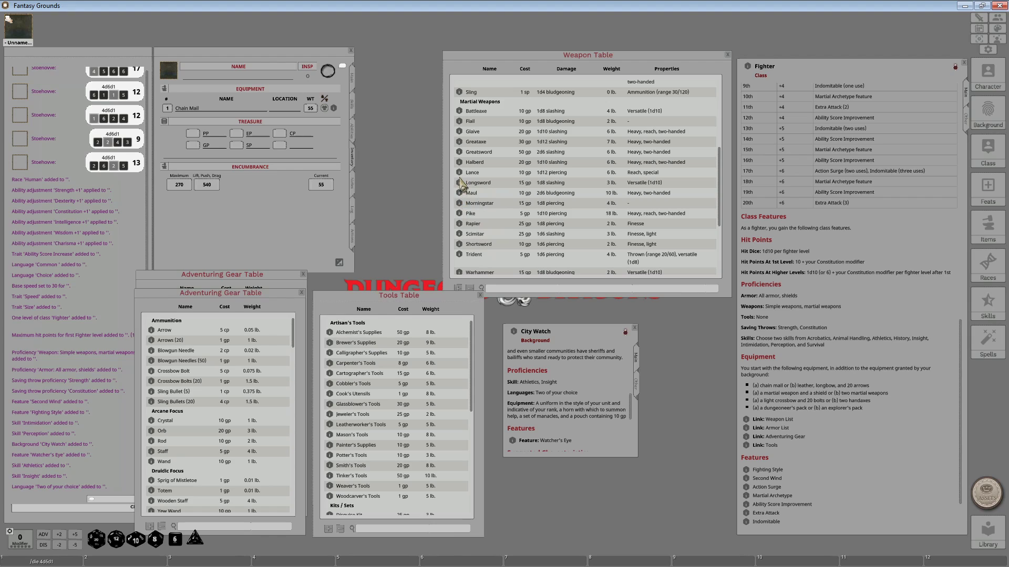
left_click_drag(460, 185, 241, 113)
left_click_drag(462, 245, 245, 112)
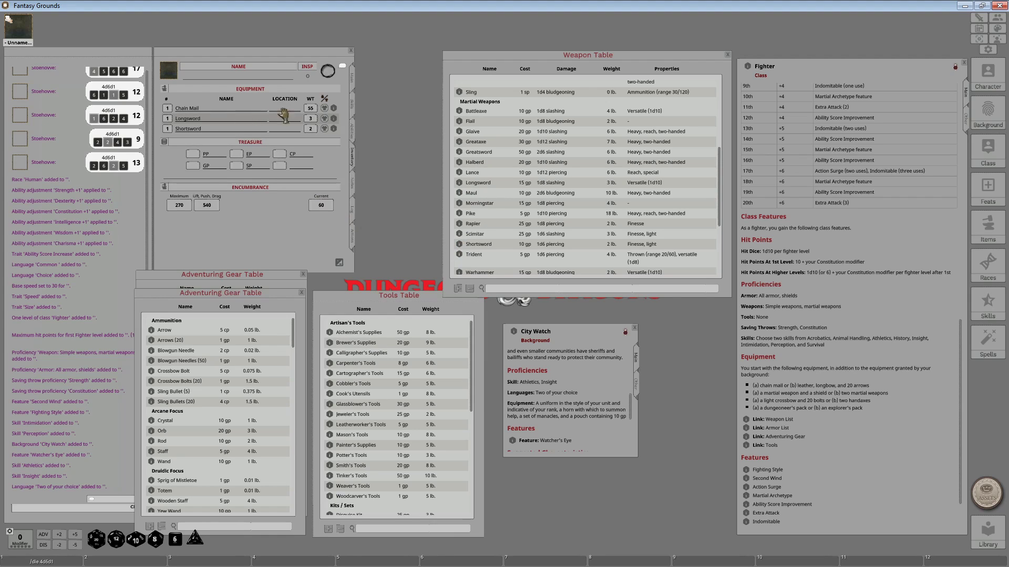
scroll(538, 213, "up", 5)
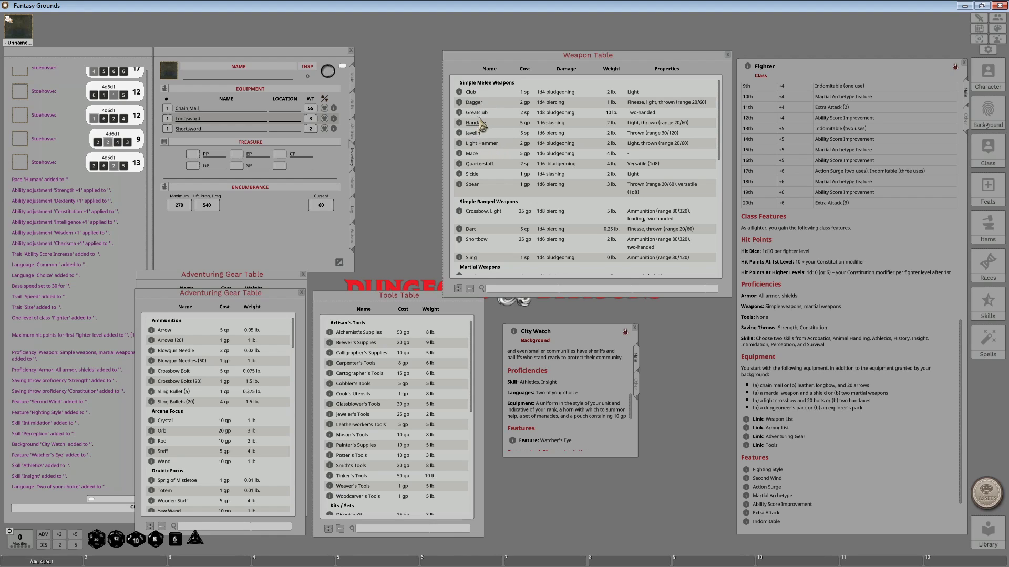
- Look through the Weapon Table and add two Handaxes to the character's inventory
scroll(551, 203, "down", 5)
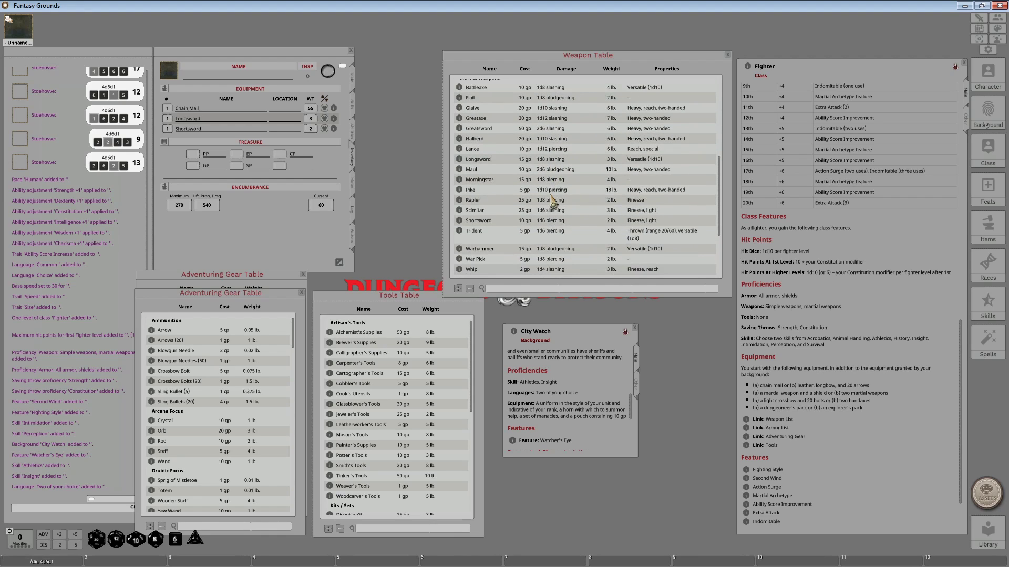
scroll(551, 203, "down", 3)
scroll(552, 201, "up", 3)
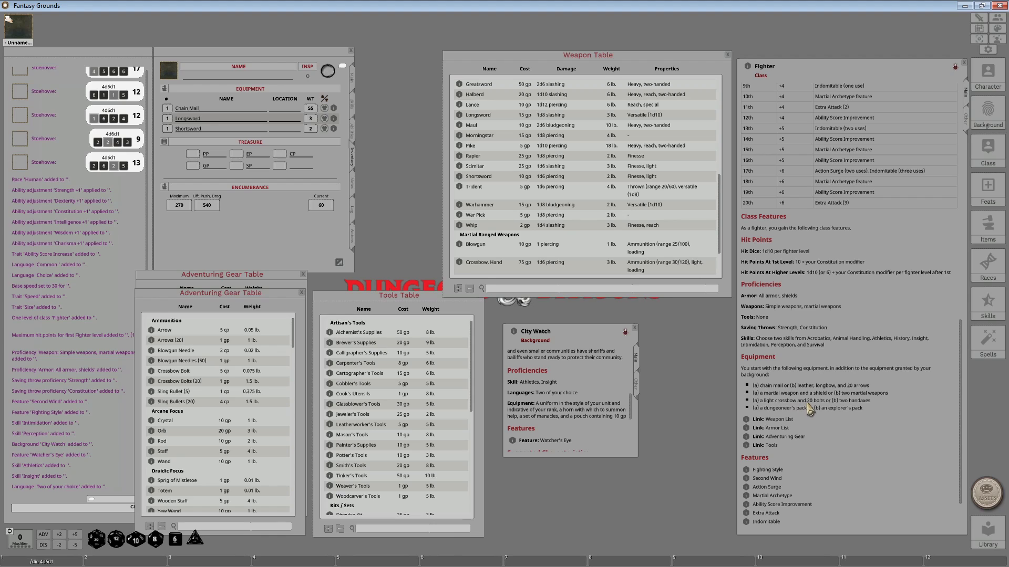
scroll(575, 215, "up", 5)
scroll(575, 215, "up", 2)
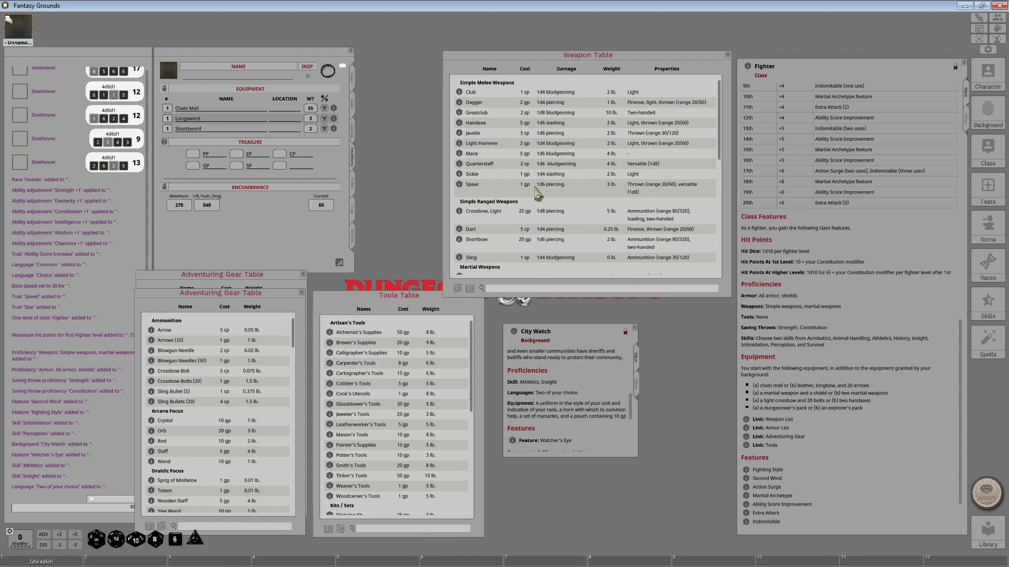
left_click_drag(461, 124, 272, 233)
left_click_drag(411, 249, 268, 232)
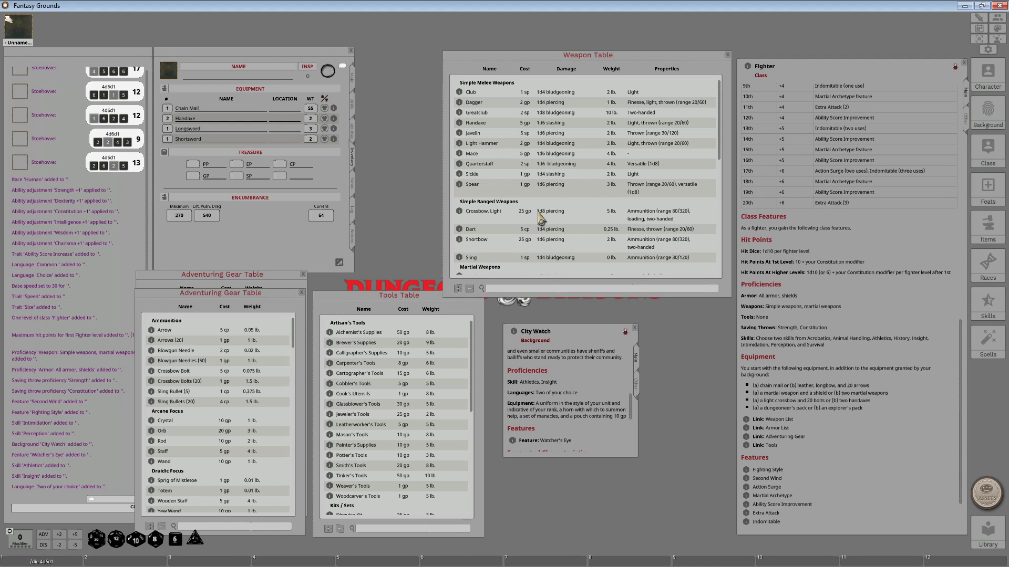
- Close the Adventuring Gear Table listing poisons and the Weapon Table, then place the remaining Adventuring Gear Table beside the character sheet
left_click_drag(236, 296, 415, 280)
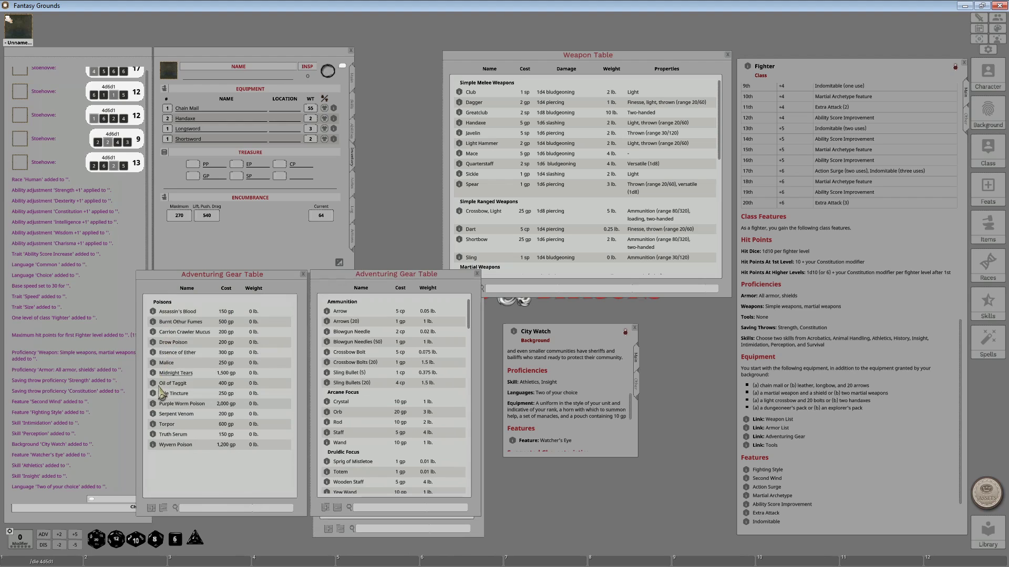
left_click(304, 278)
left_click_drag(386, 277, 576, 297)
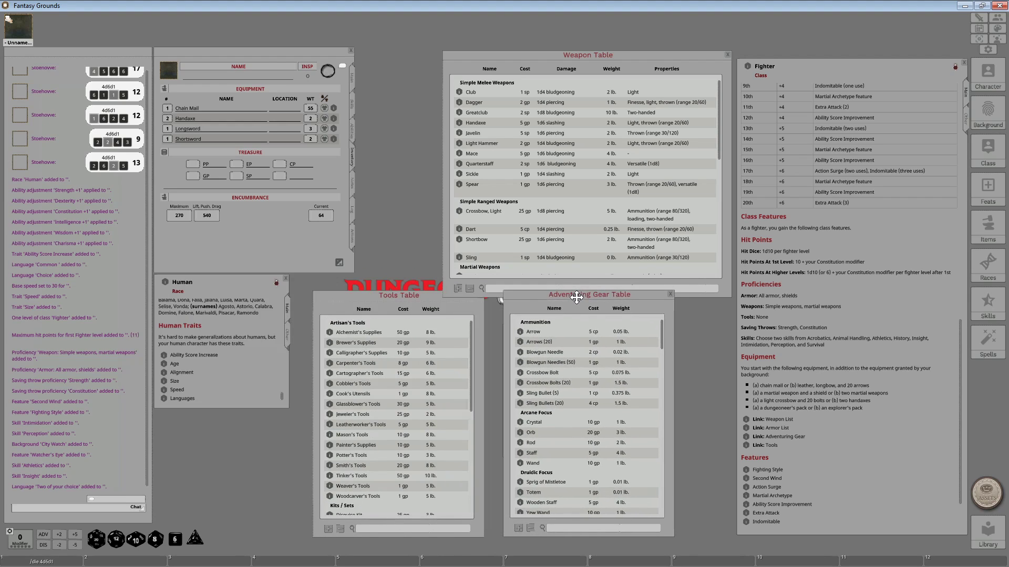
left_click(728, 57)
left_click_drag(559, 294, 418, 46)
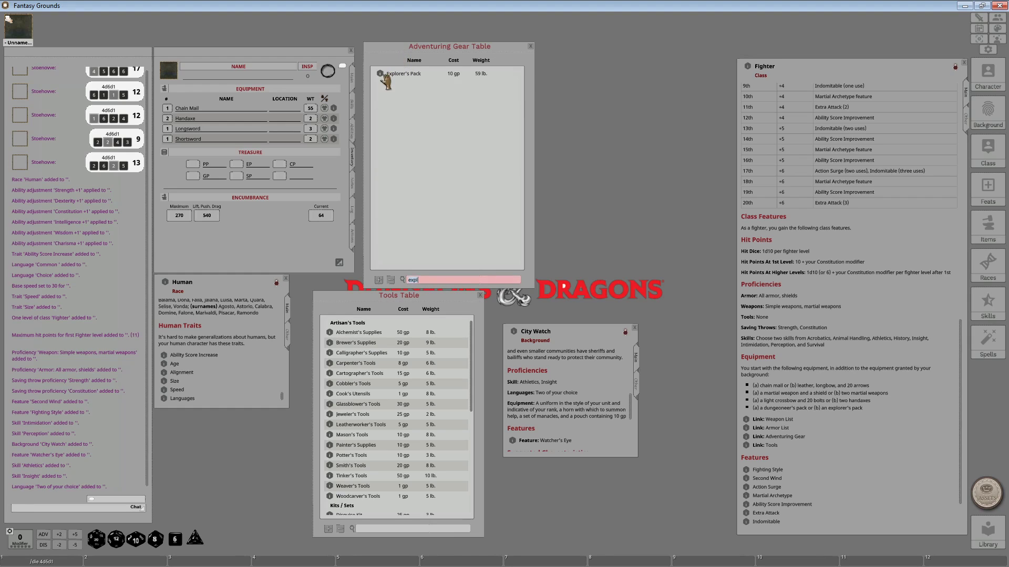
- Open the Explorer's Pack and Dungeoneer's Pack entries from the Adventuring Gear Table and stack them beside it for comparison
left_click(380, 74)
left_click_drag(486, 230, 586, 48)
left_click(429, 280)
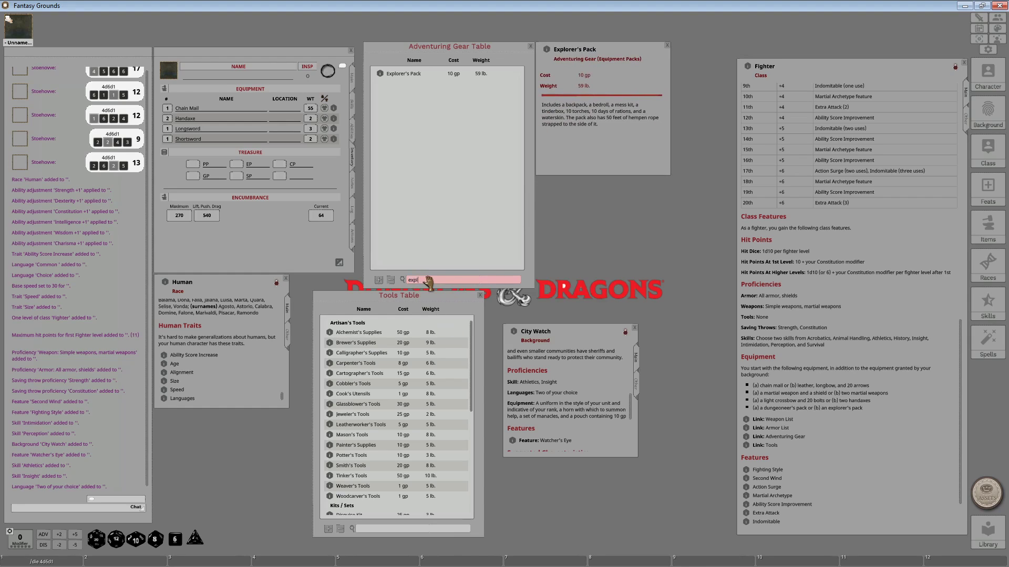
key("BackSpace")
key("BackSpace")
key("BackSpace")
key("BackSpace")
left_click(380, 75)
left_click_drag(546, 232, 641, 186)
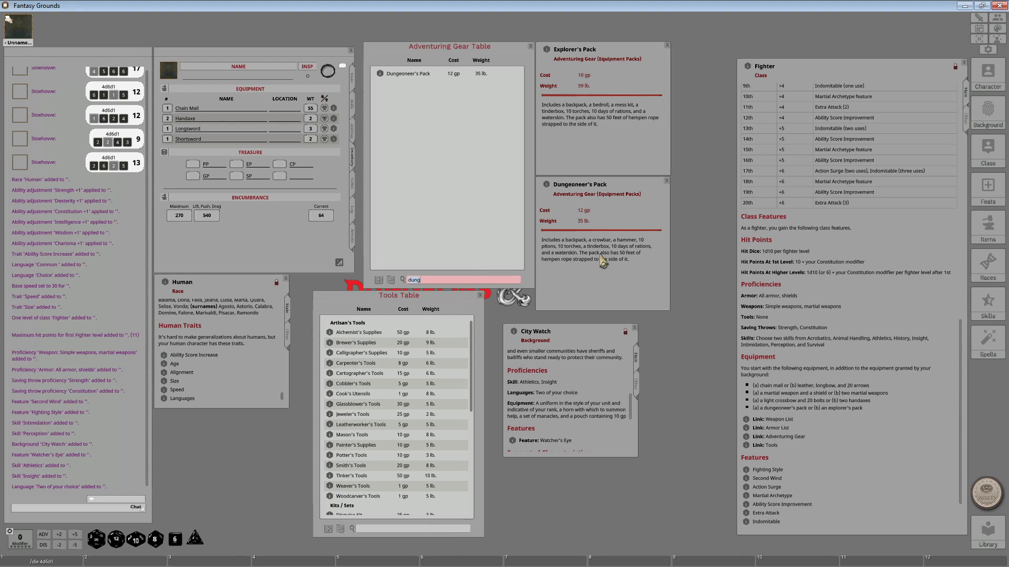
- Check the character's main statistics and add the Explorer's Pack to the inventory
left_click(350, 80)
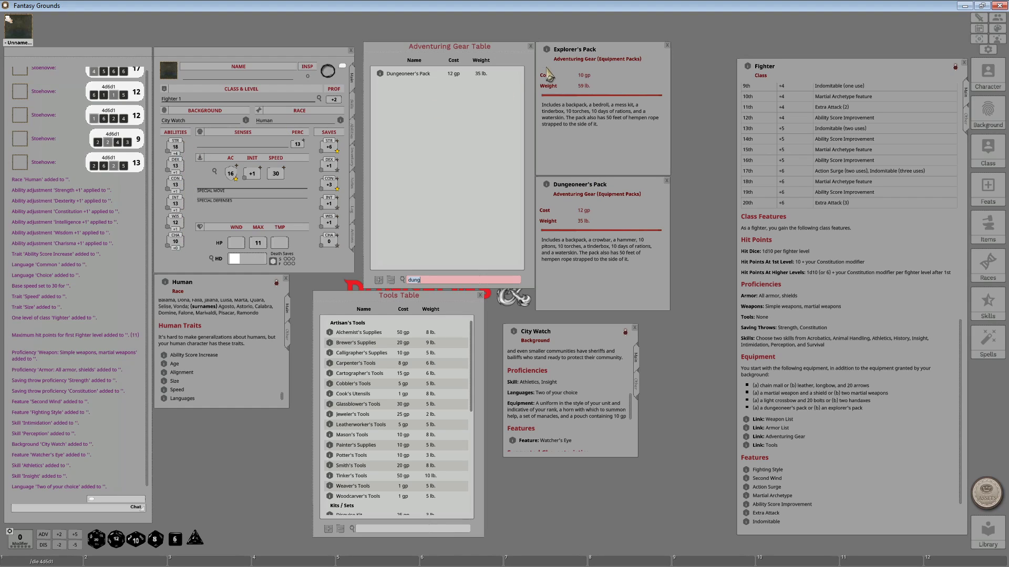
left_click(352, 158)
left_click_drag(547, 53, 235, 218)
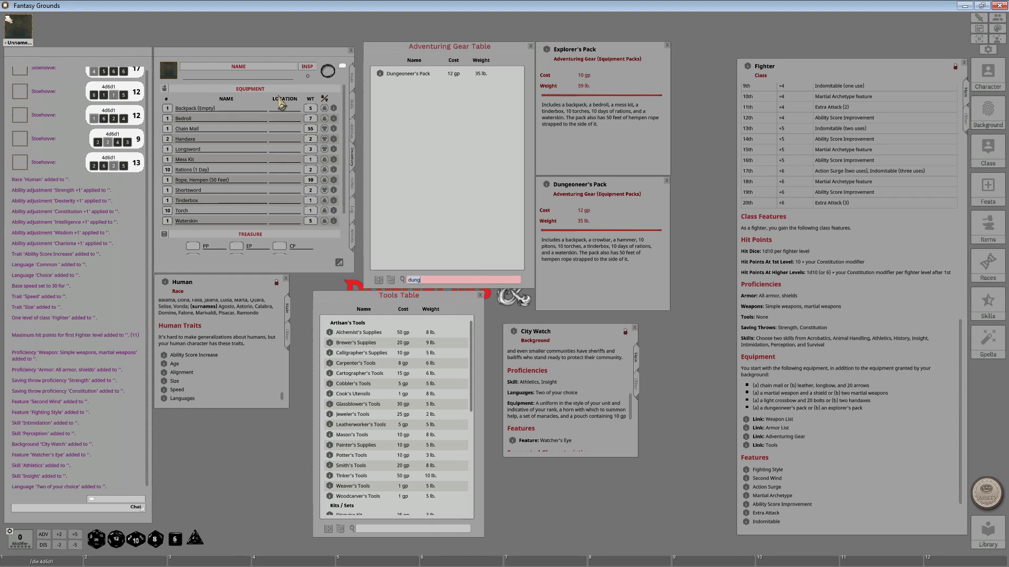
- Clear the Adventuring Gear Table's search filter, review the character's main statistics and close the Dungeoneer's Pack entry
left_click(443, 282)
key("BackSpace")
key("BackSpace")
key("BackSpace")
key("BackSpace")
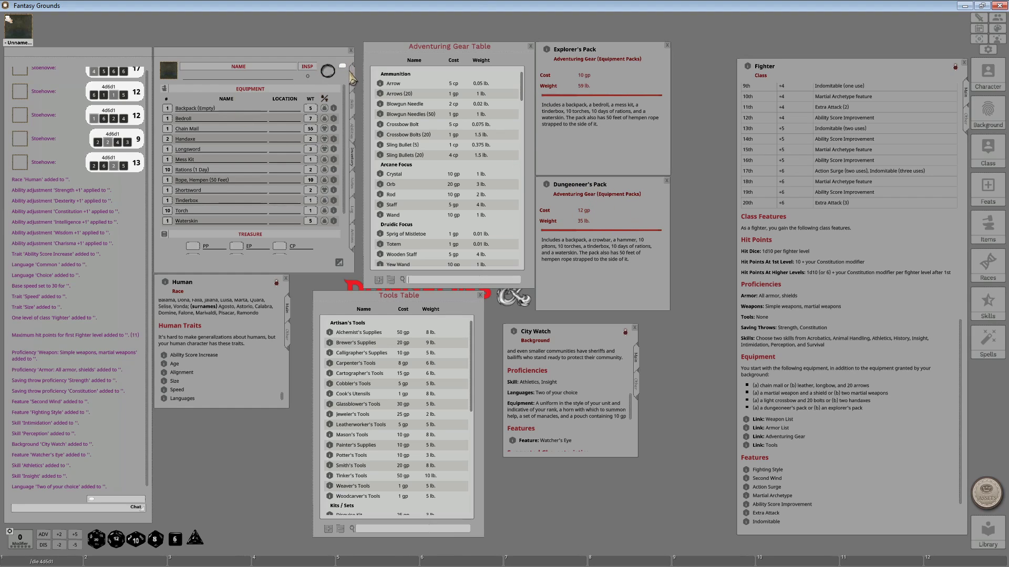
left_click(351, 78)
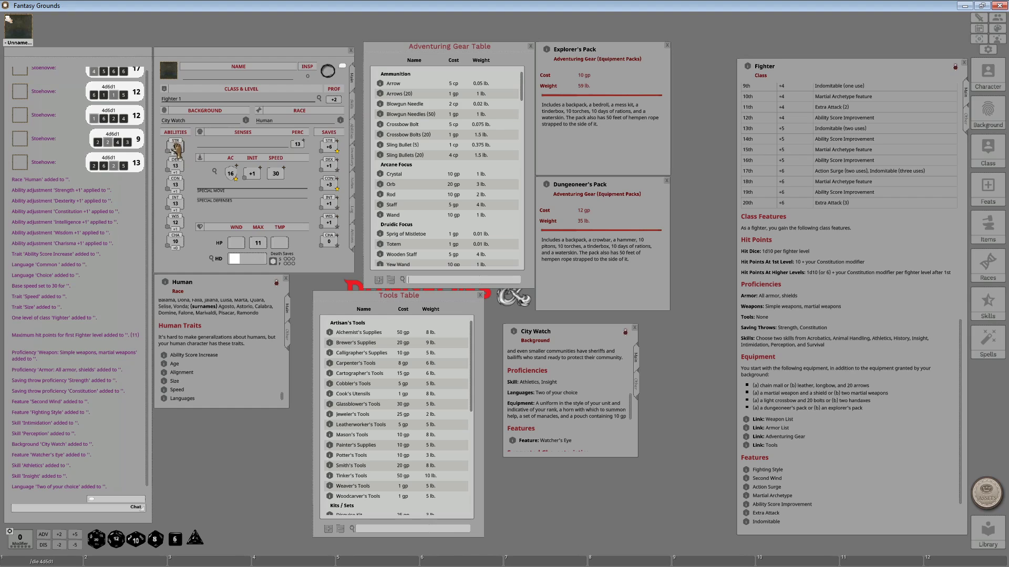
left_click(666, 180)
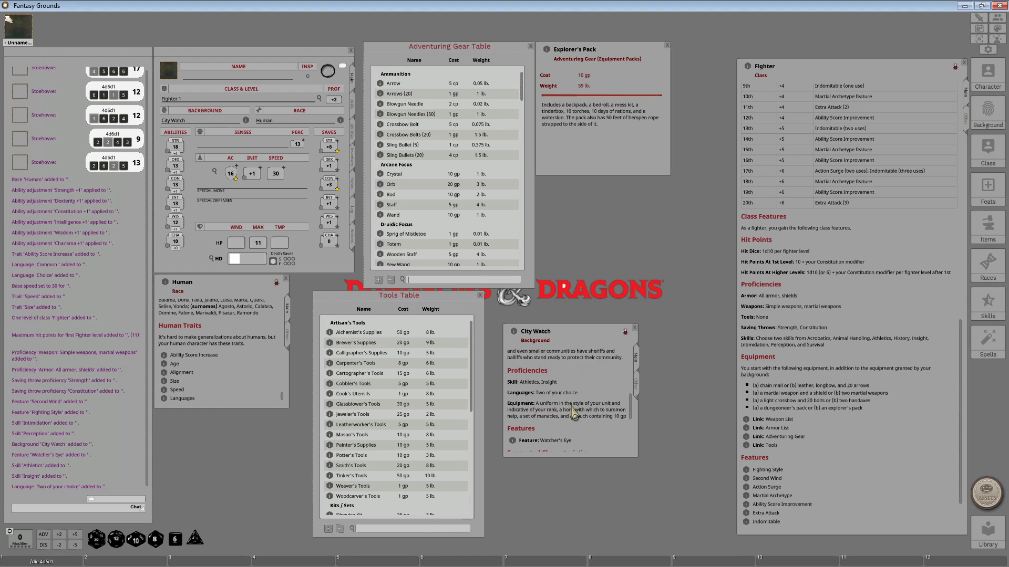
- Search the Adventuring Gear Table for "unifo" and "cloth", and add Clothes, Costume to the inventory
type("nifo")
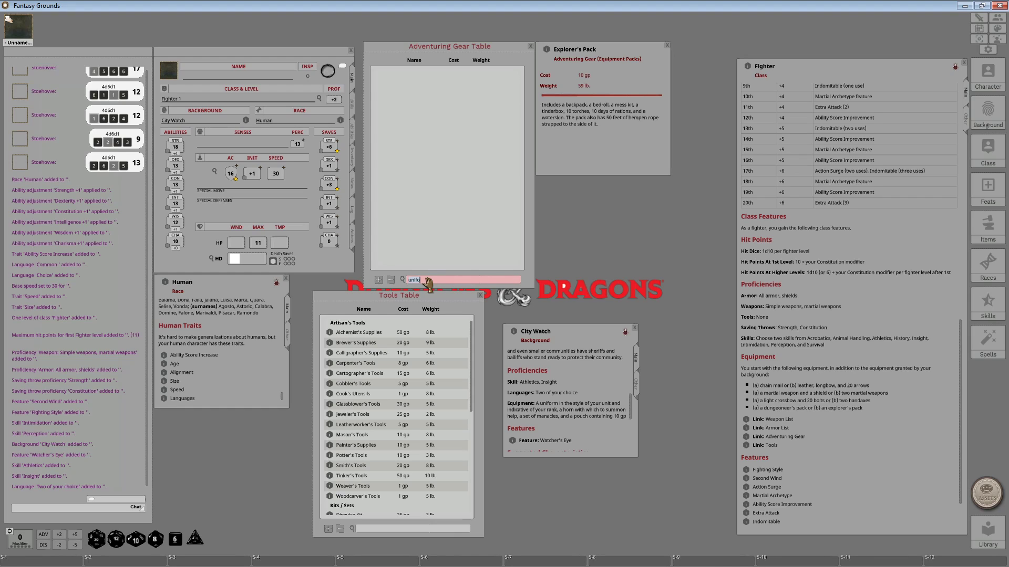
key("BackSpace")
key("BackSpace")
key("BackSpace")
key("BackSpace")
key("BackSpace")
type("cloth")
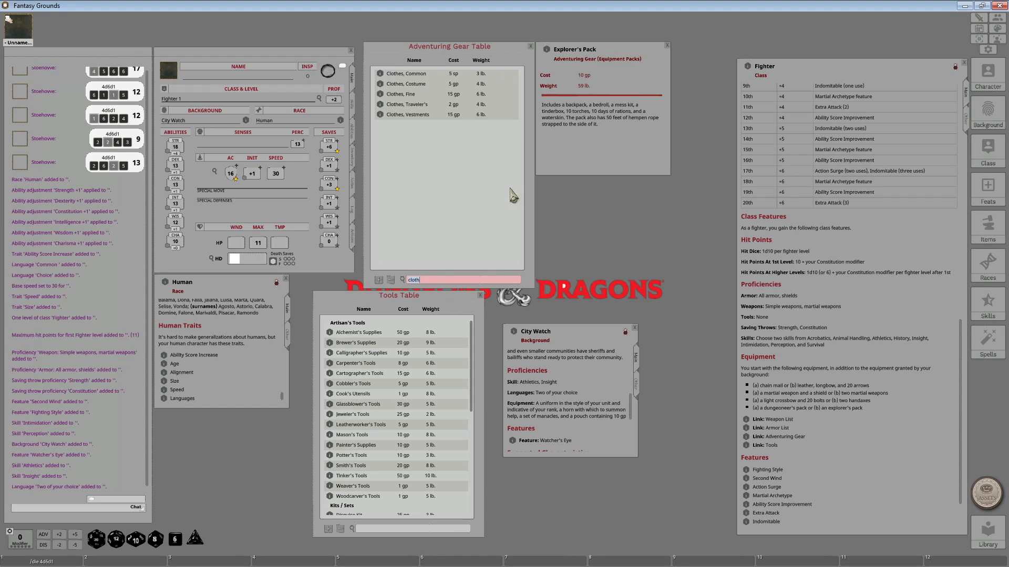
left_click(351, 158)
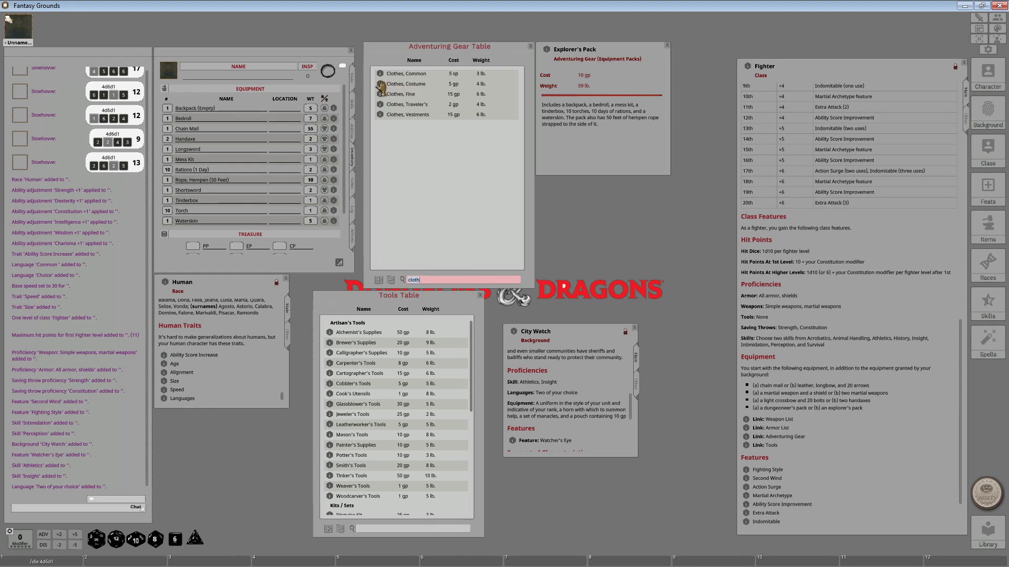
left_click_drag(380, 87, 232, 202)
- Rename the Clothes, Costume inventory item as "City Watch Uniform"
left_click(224, 139)
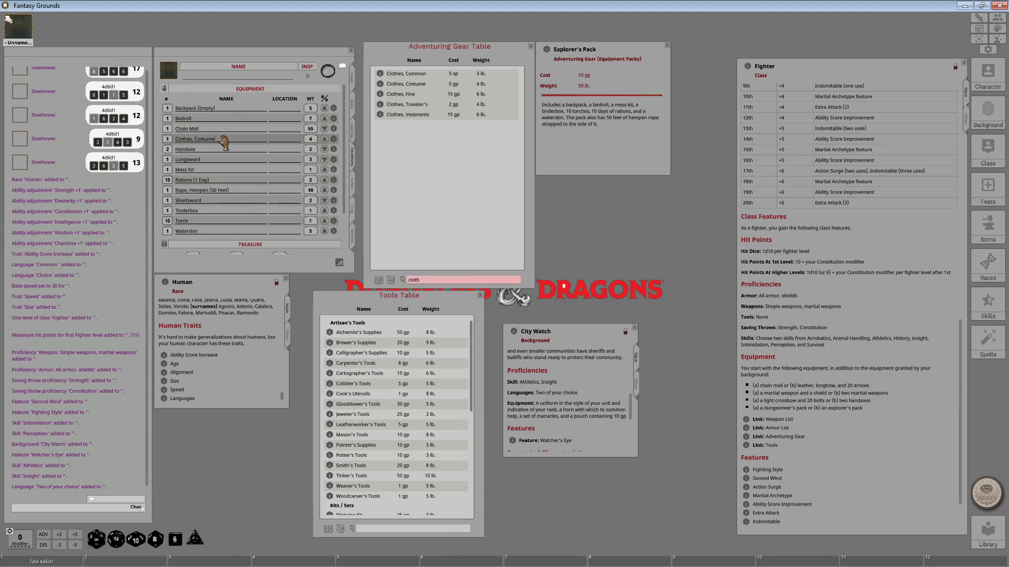
key("ctrl+a")
type("city wath")
key("BackSpace")
key("BackSpace")
key("BackSpace")
key("BackSpace")
key("BackSpace")
type("Watch Uniform")
left_click(233, 151)
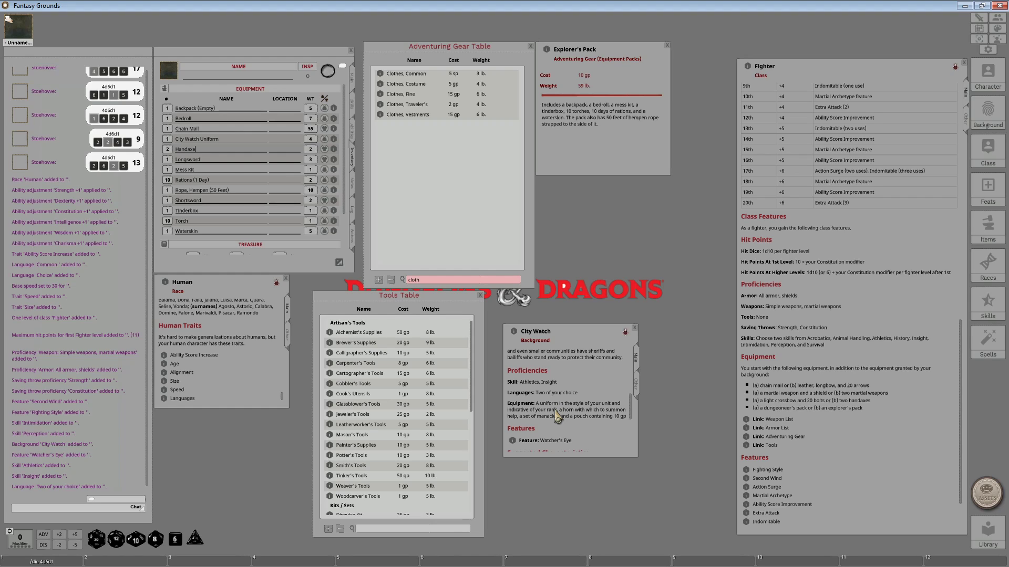
- Rename the City Watch Uniform item as "Uniform, Rank Private"
left_click(234, 140)
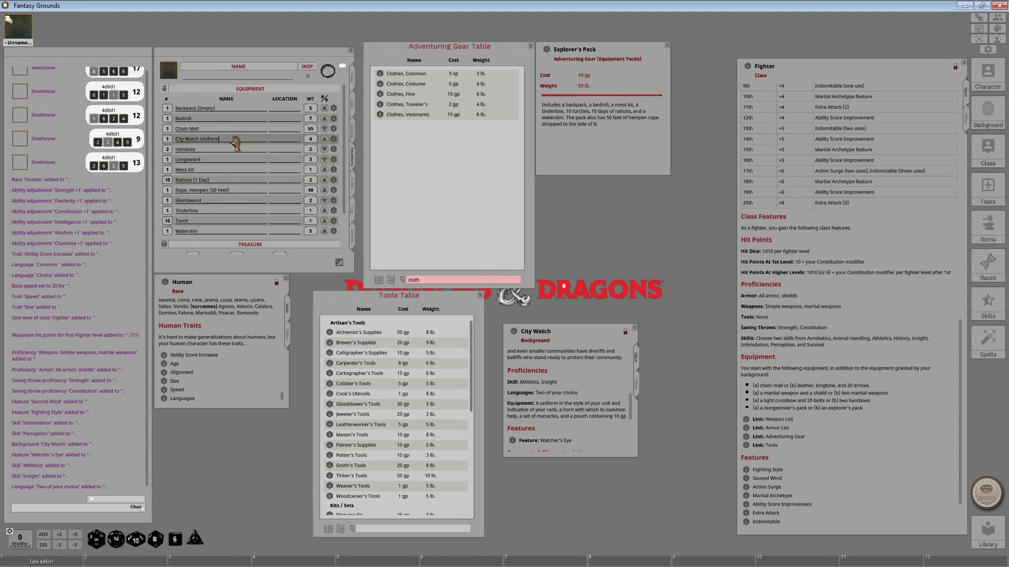
key("ctrl+a")
key("BackSpace")
type("NeverWin")
key("BackSpace")
key("BackSpace")
key("BackSpace")
key("BackSpace")
key("BackSpace")
key("BackSpace")
key("BackSpace")
key("shift")
type("Uniform, Rank Private")
key("Tab")
- Search the Adventuring Gear and Tools tables for "horn" and add the Horn to the inventory
left_click(429, 281)
key("shift")
key("BackSpace")
key("BackSpace")
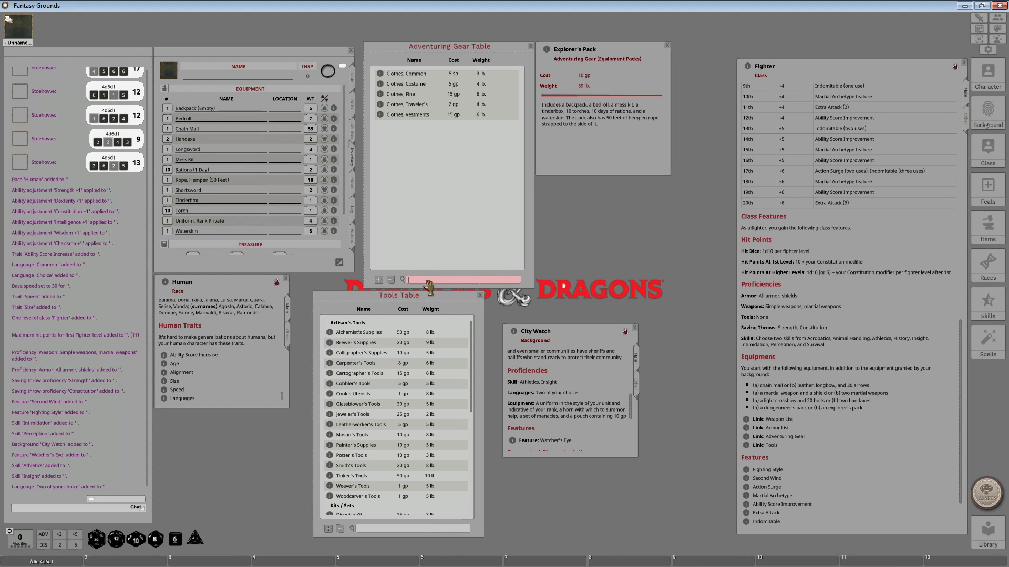
type("horn")
left_click(392, 530)
type("rn")
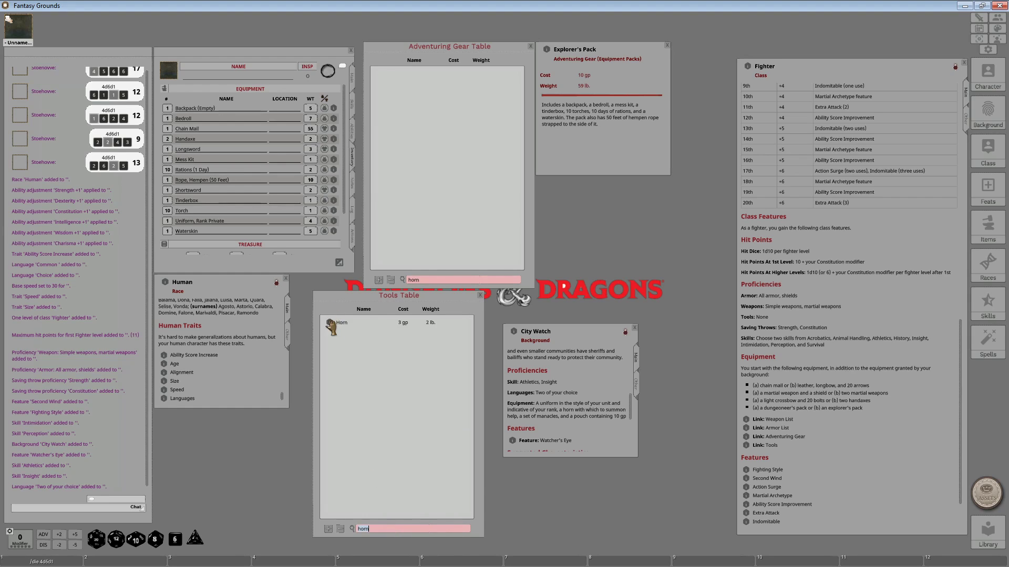
left_click_drag(331, 323, 292, 221)
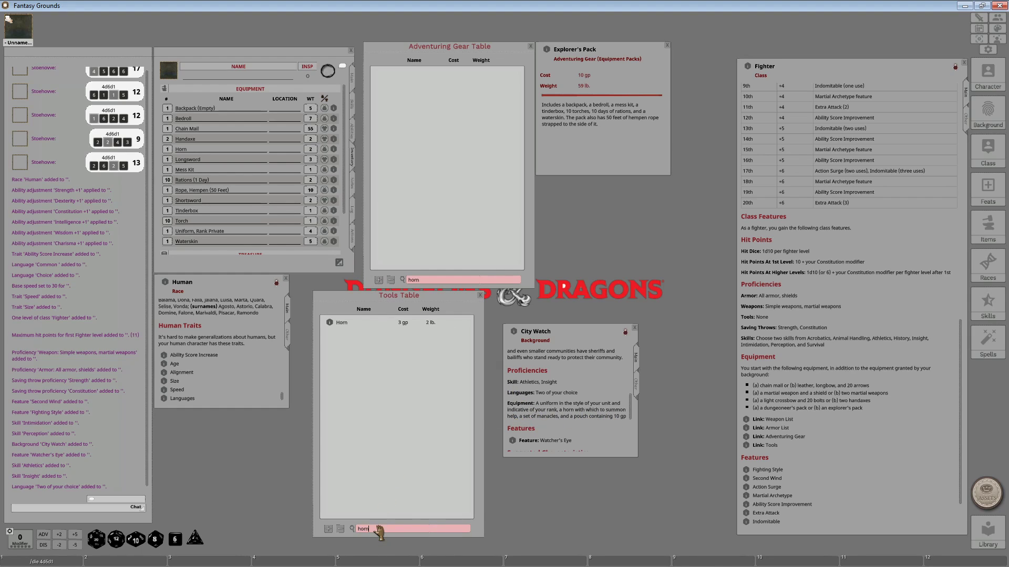
- Search the Tools and Adventuring Gear tables for "man" and add Manacles to the inventory
key("BackSpace")
key("BackSpace")
key("BackSpace")
key("BackSpace")
type("man")
left_click(424, 280)
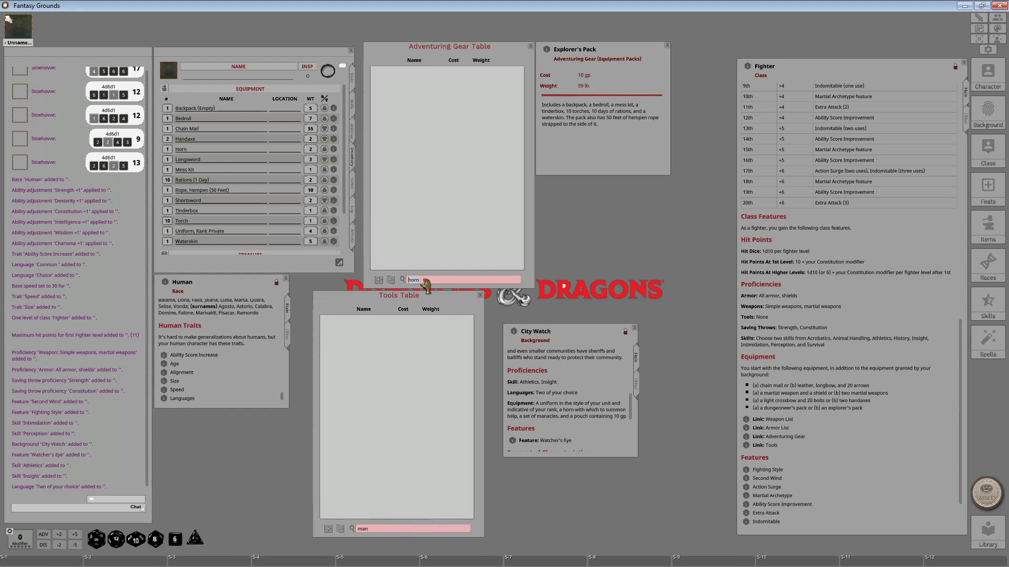
key("BackSpace")
key("BackSpace")
key("BackSpace")
key("BackSpace")
type("man")
left_click_drag(392, 76, 208, 187)
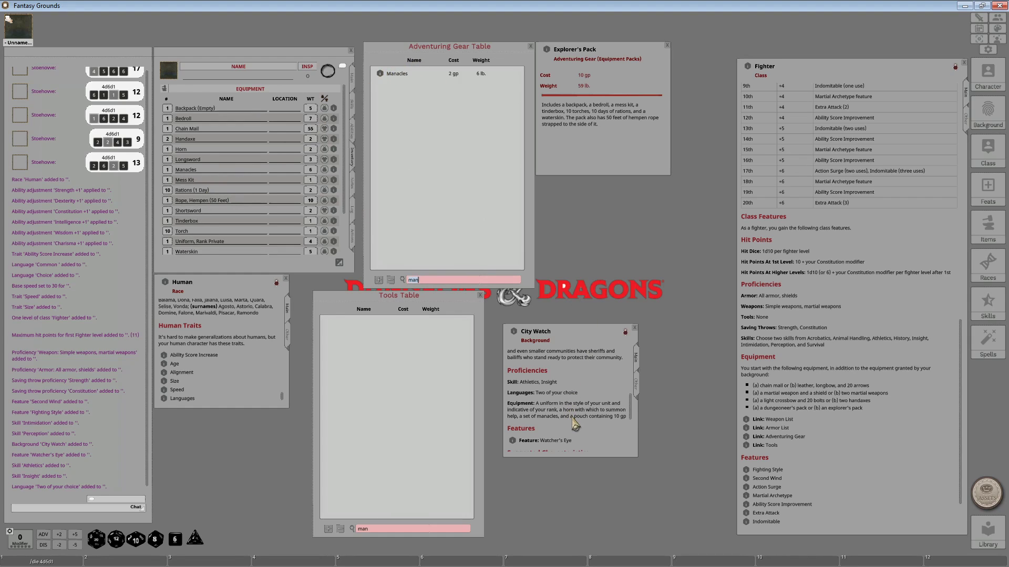
- Search the Adventuring Gear Table for "pouc" and add the Pouch to the inventory
key("BackSpace")
key("BackSpace")
type("ouc")
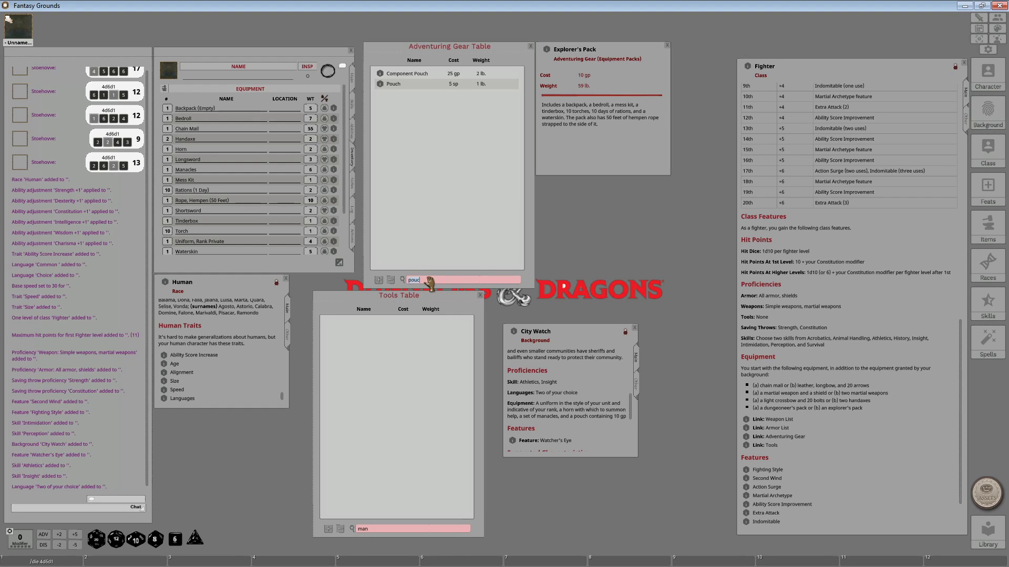
left_click_drag(382, 87, 229, 213)
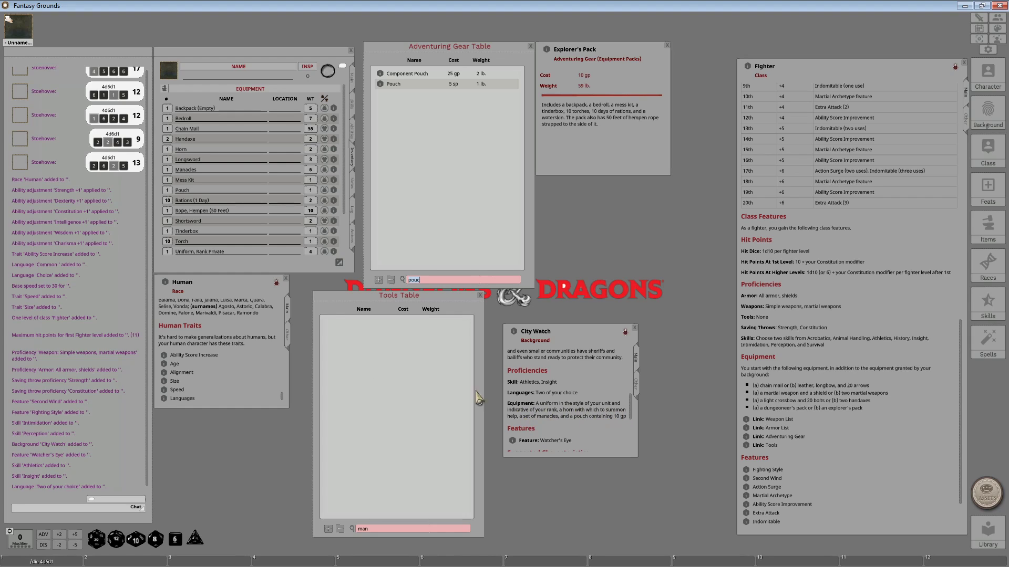
- Rename the Uniform, Rank Private item as "Neverwinter City Watch, rank Private"
scroll(310, 153, "down", 5)
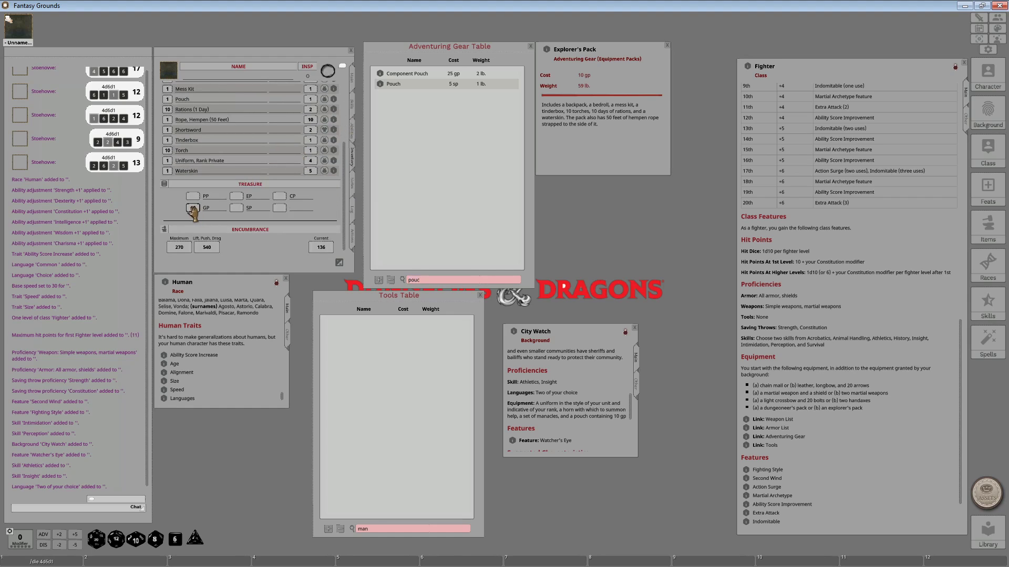
scroll(243, 152, "up", 5)
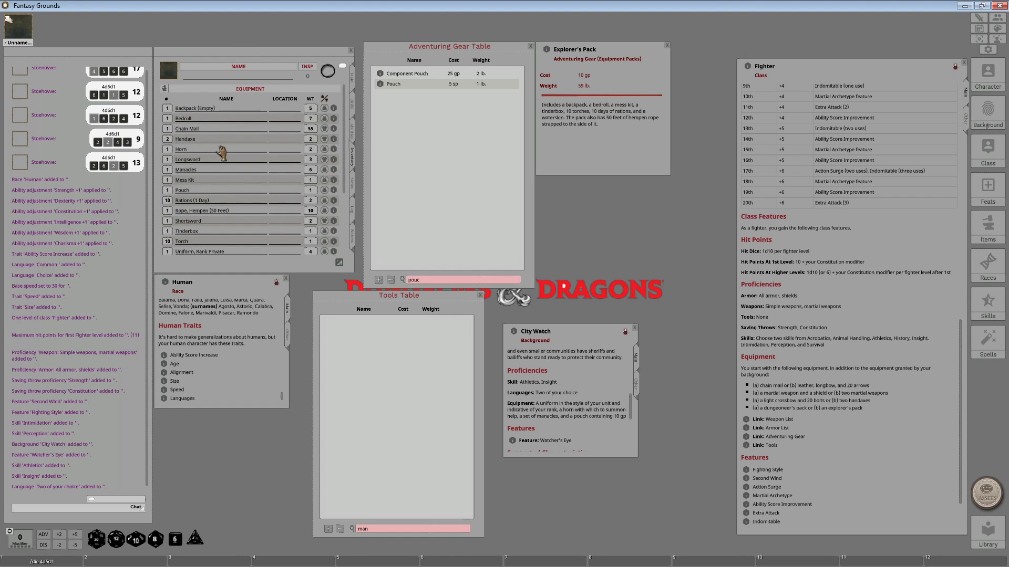
scroll(211, 205, "down", 2)
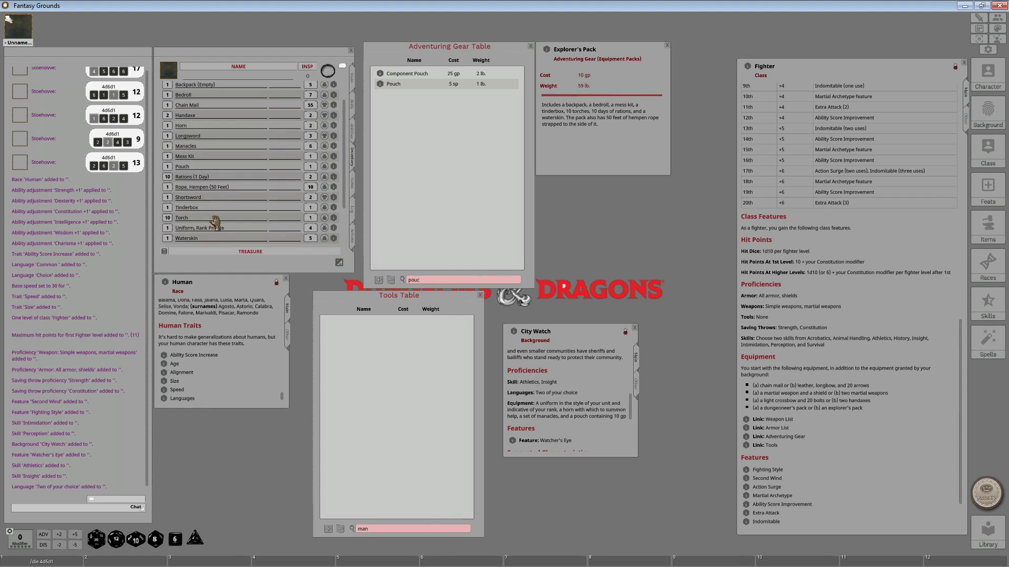
left_click(230, 229)
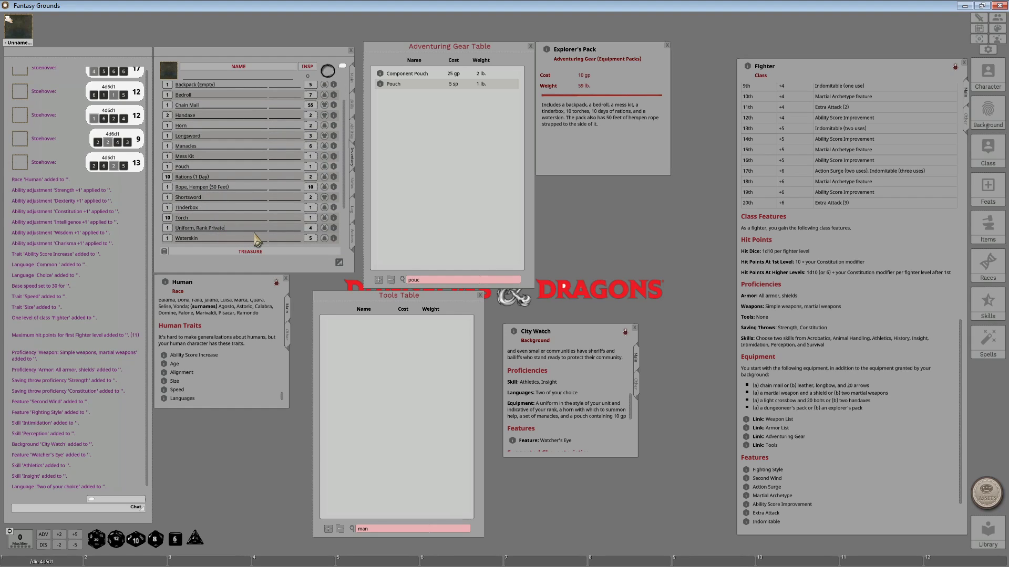
key("ctrl+a")
key("BackSpace")
type("Neverwinter City Watchm")
type(" rank Priv")
left_click(234, 218)
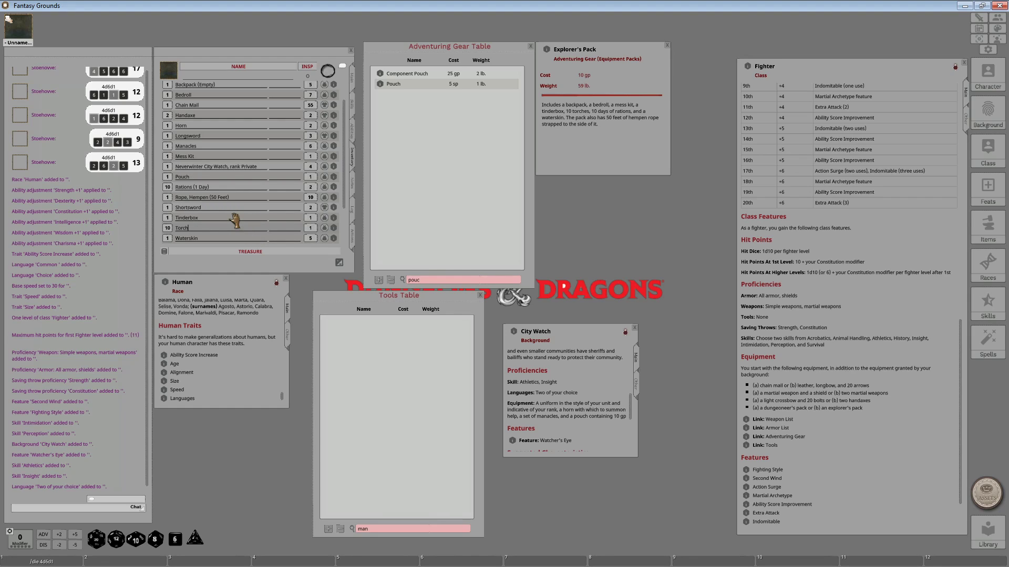
- Set the location of the Neverwinter City Watch uniform to "Worn"
scroll(240, 211, "up", 1)
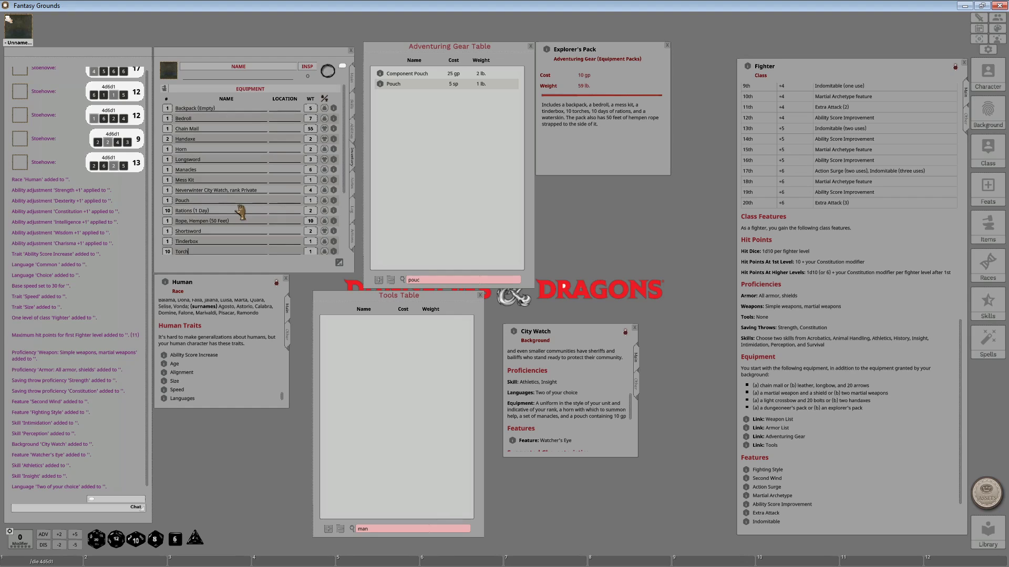
left_click(279, 191)
type("Wearing")
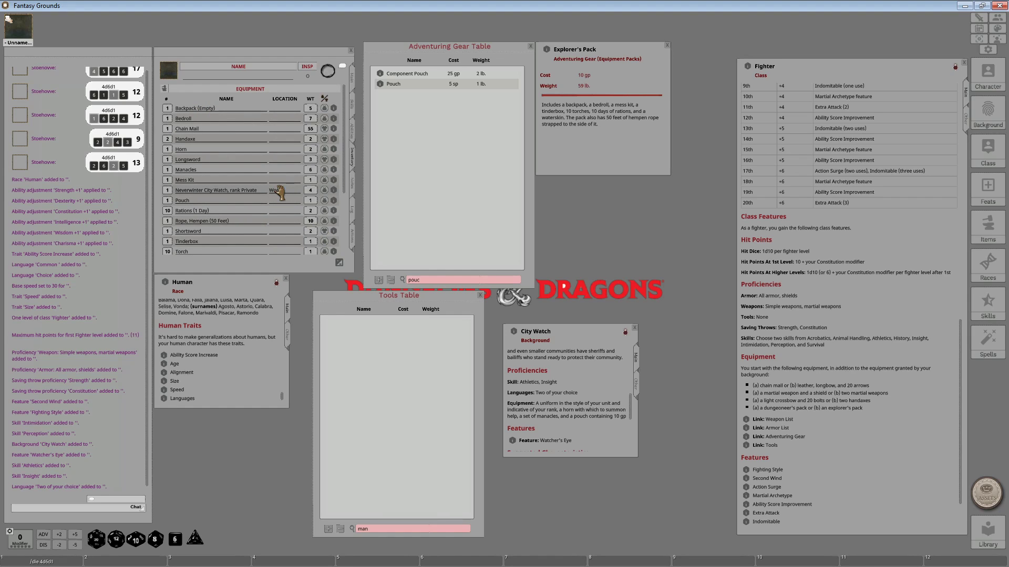
key("Return")
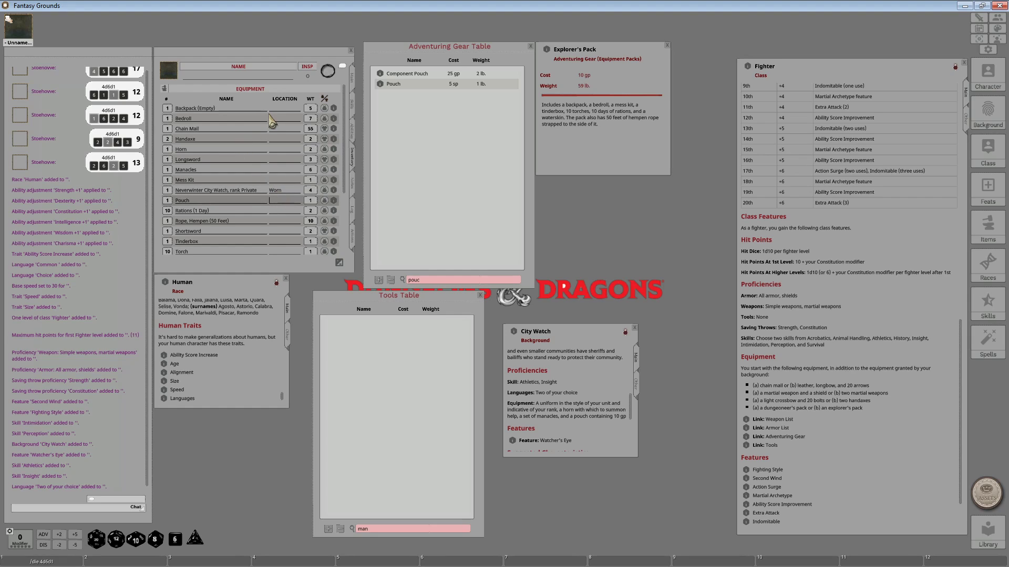
- Set the location of the Chain Mail to "Worn"
left_click(281, 129)
type("Worn")
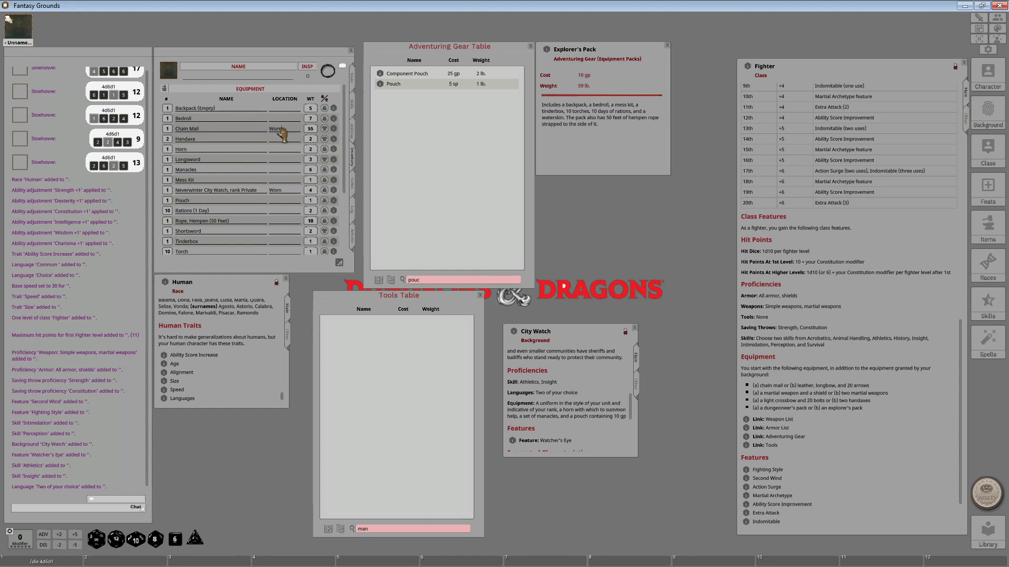
key("Return")
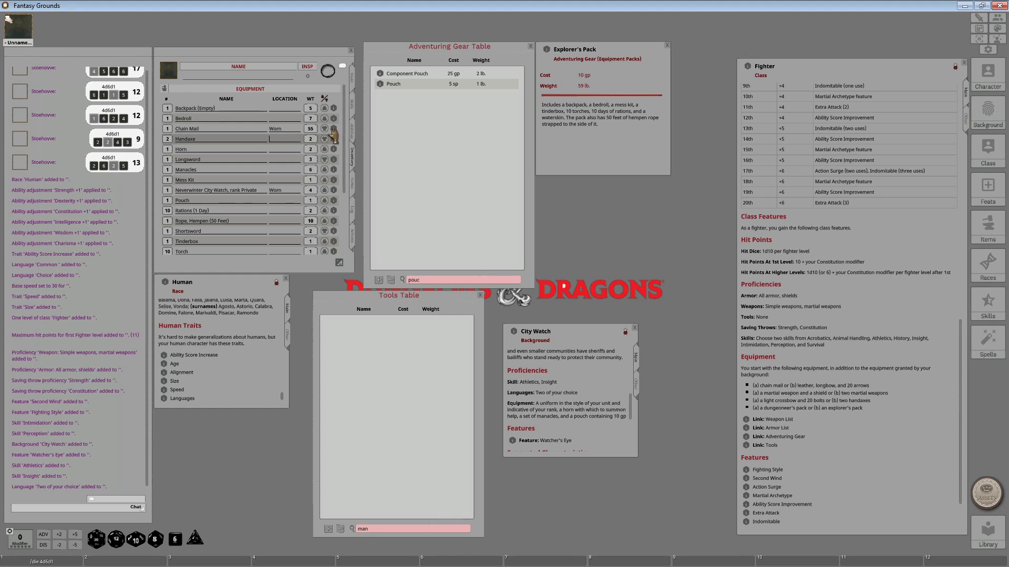
- Rename the Backpack (Empty) item in the equipment list as "Backpack"
left_click(257, 109)
key("BackSpace")
key("BackSpace")
key("BackSpace")
key("BackSpace")
key("BackSpace")
key("BackSpace")
key("BackSpace")
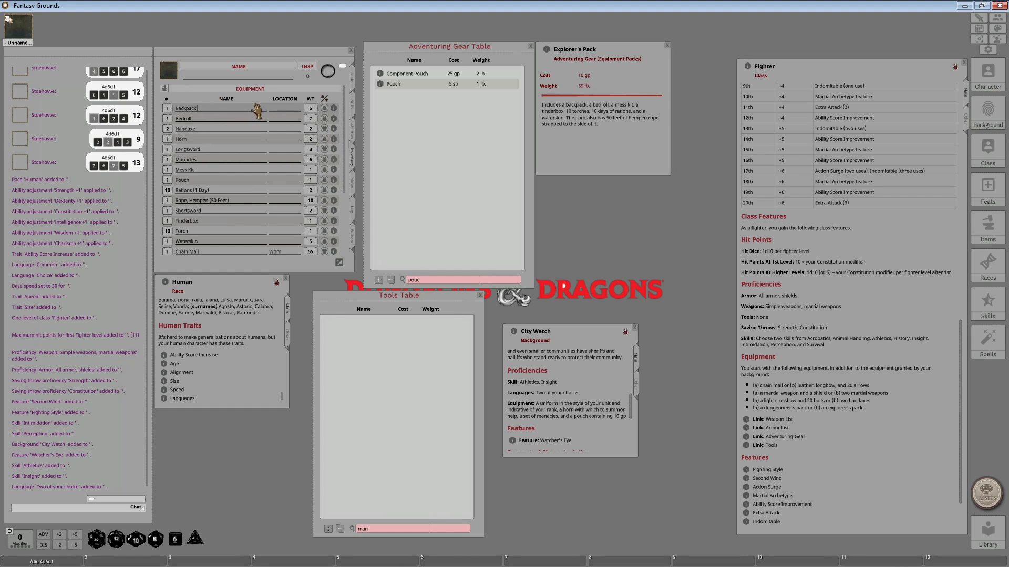
- Set the location of the Bedroll to "Backpack"
left_click(285, 118)
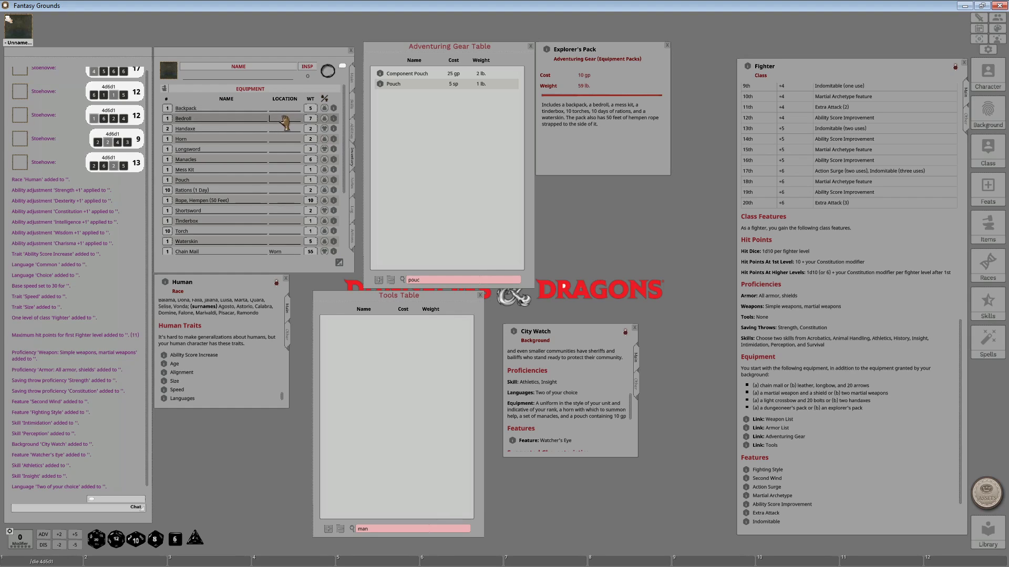
type("Backpack")
key("Return")
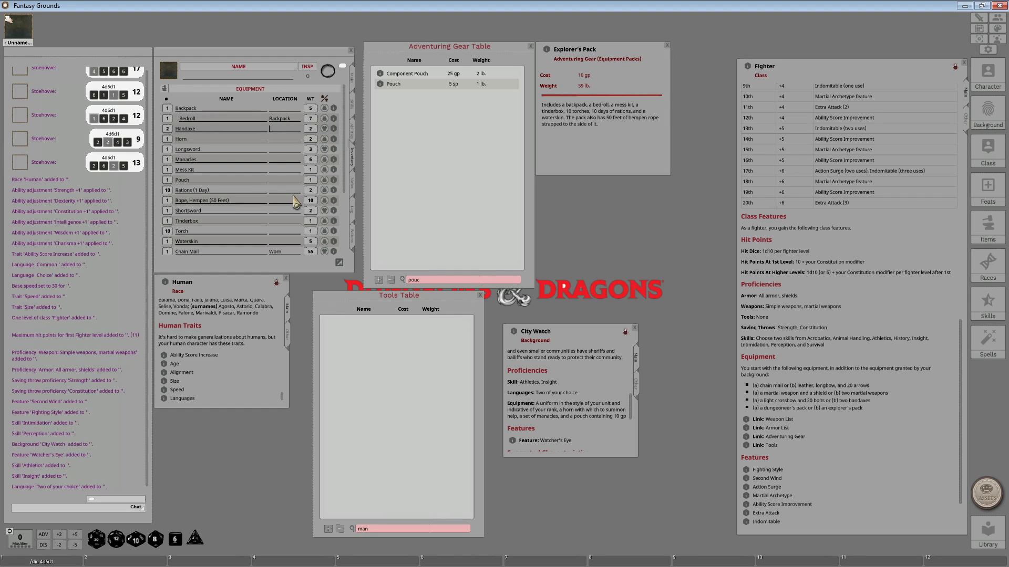
- Set the locations of the Handaxe and the Horn to "Belt"
type("Belt")
key("Return")
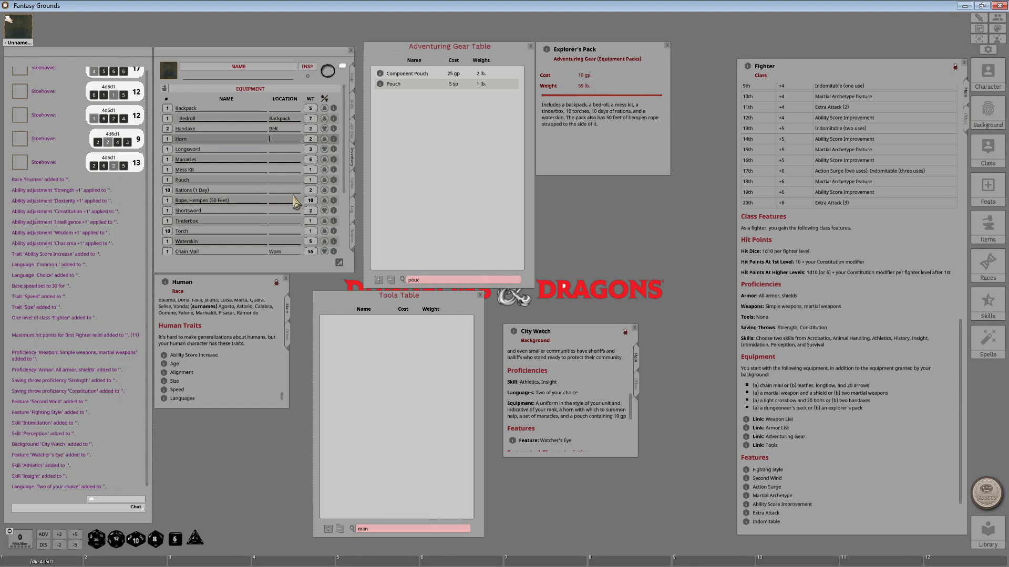
type("H")
key("BackSpace")
type("Belt")
key("Return")
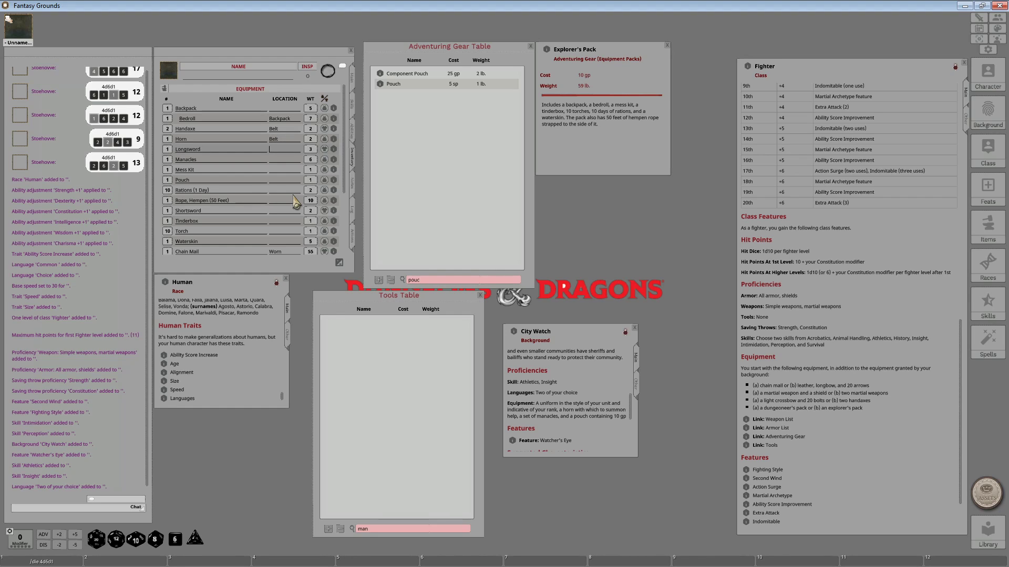
- Leave the Longsword's location blank and set the locations of the Manacles and Mess Kit to "Backpack"
key("shift")
key("Down")
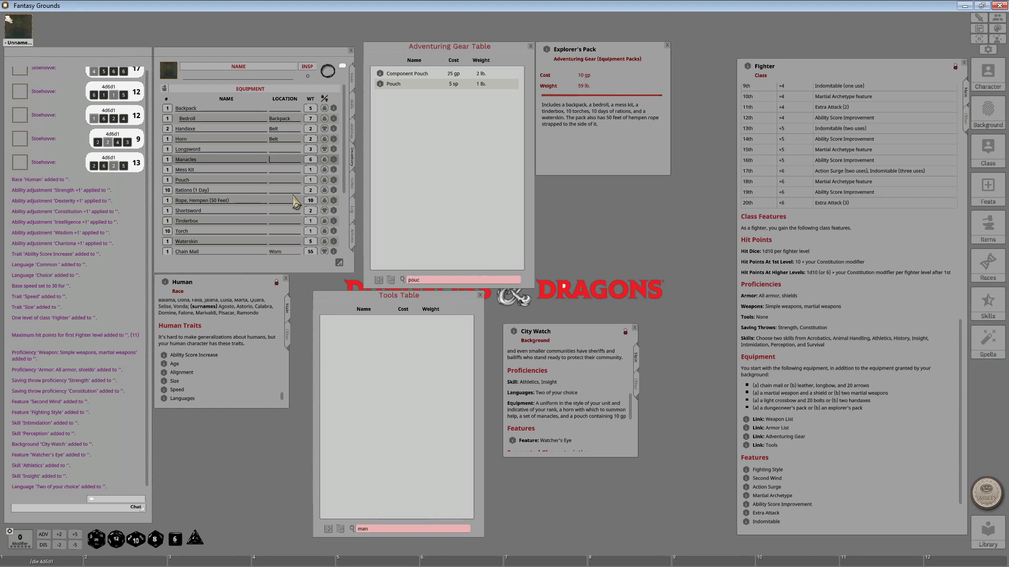
type("Backpack")
key("Down")
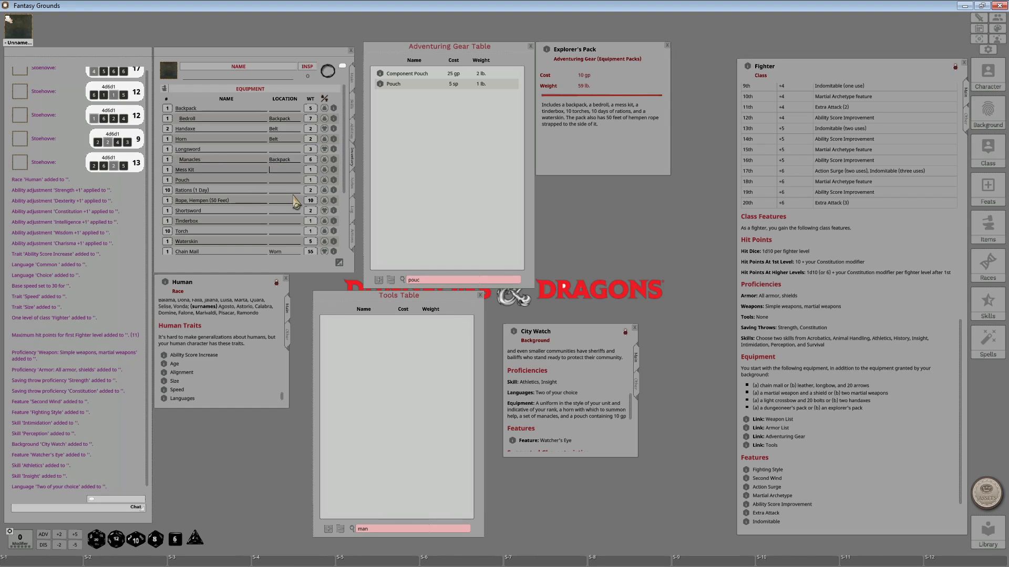
type("Backpack")
key("Down")
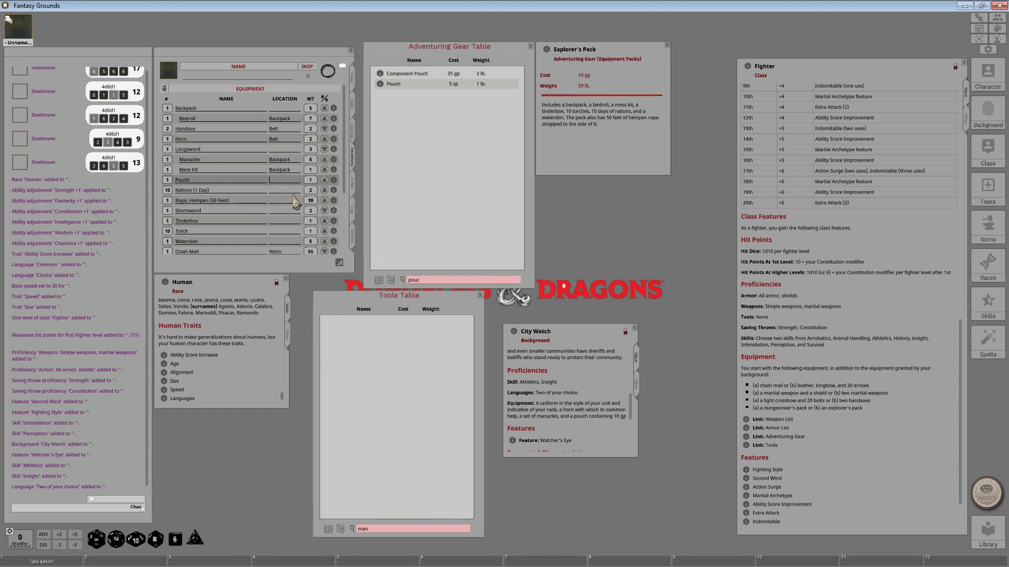
- Set the Pouch's location to "Belt" and the locations of the Rations and Hempen Rope to "Backpack"
type("Belt")
key("Down")
type("Backpack")
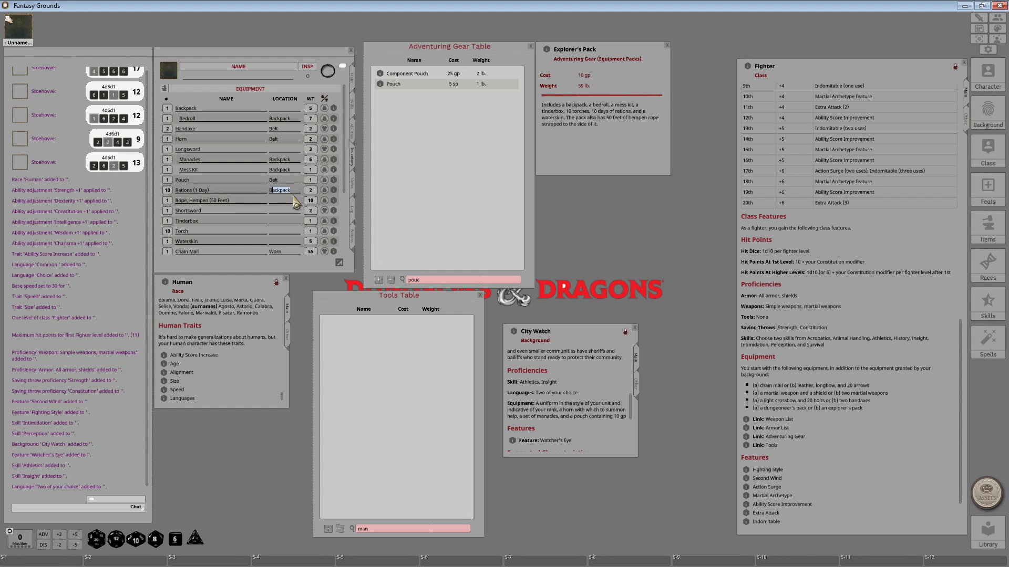
key("Down")
type("Backpack")
- Skip the Shortsword and set the locations of the Tinderbox, Torch and Waterskin to "Backpack"
key("Down")
key("Down")
type("Backpack")
key("Down")
type("Backpack")
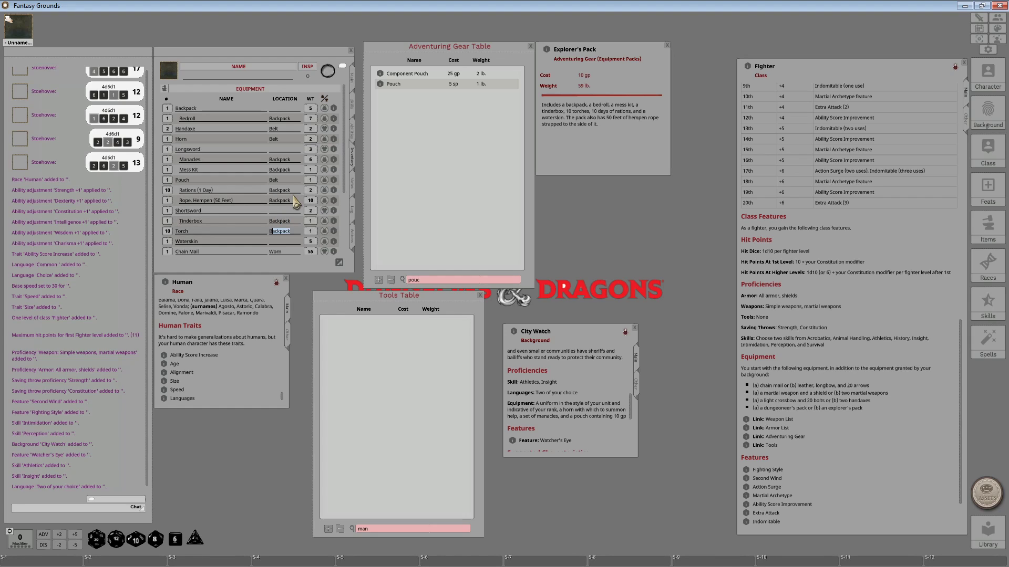
key("Down")
type("B")
- Return to the Longsword in the equipment list and set its location to "Left Scabbard"
key("Down")
key("Down")
key("Up")
key("Up")
key("Up")
key("Up")
key("Up")
key("Up")
key("Up")
key("Up")
key("Up")
key("Up")
key("Up")
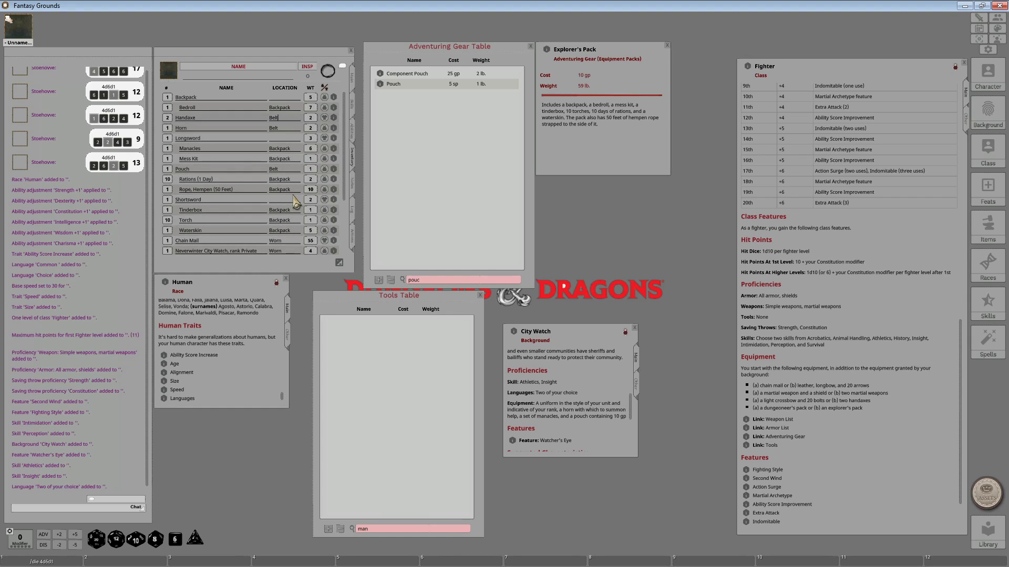
left_click(351, 132)
left_click(353, 157)
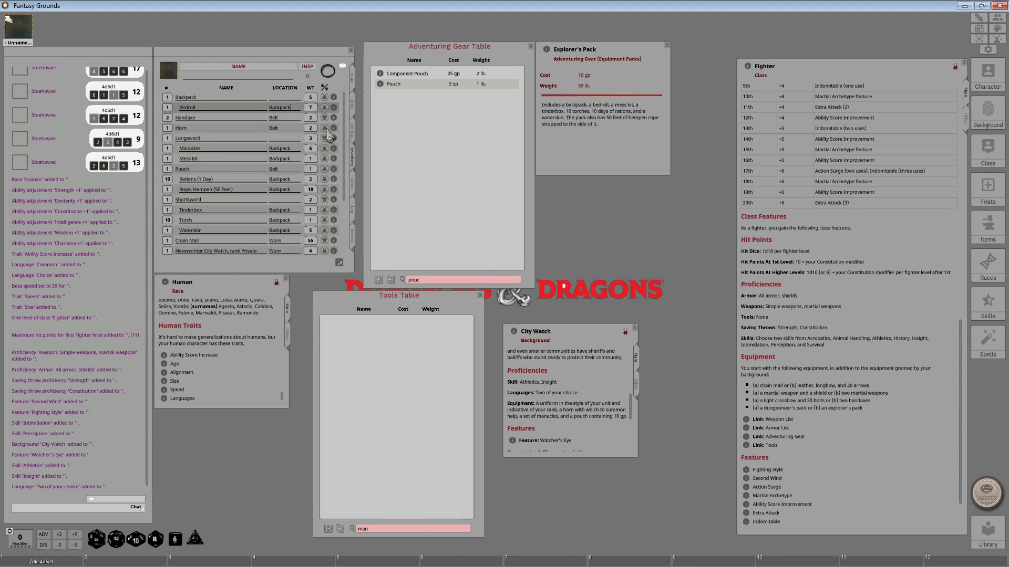
scroll(263, 163, "up", 5)
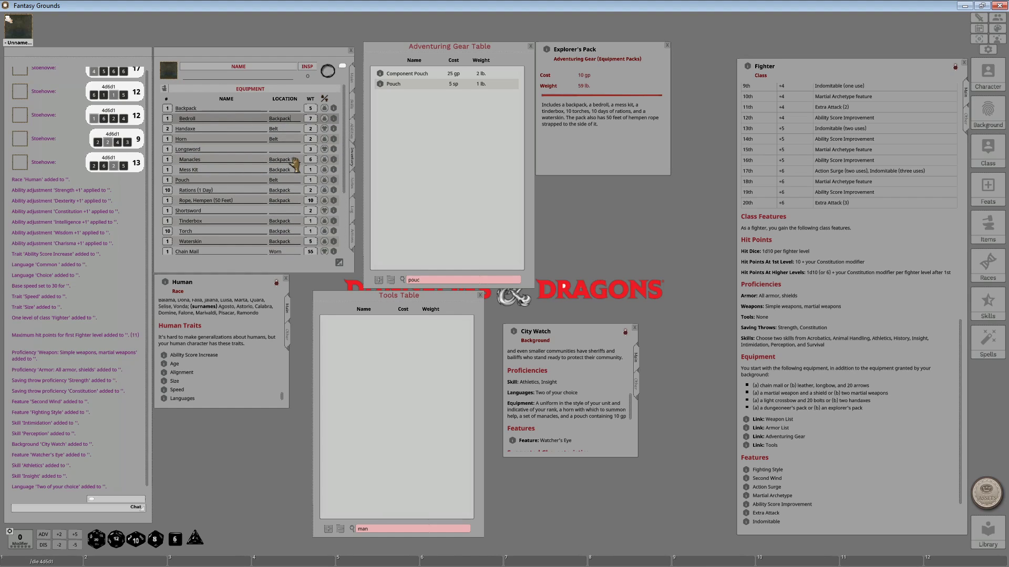
left_click(286, 149)
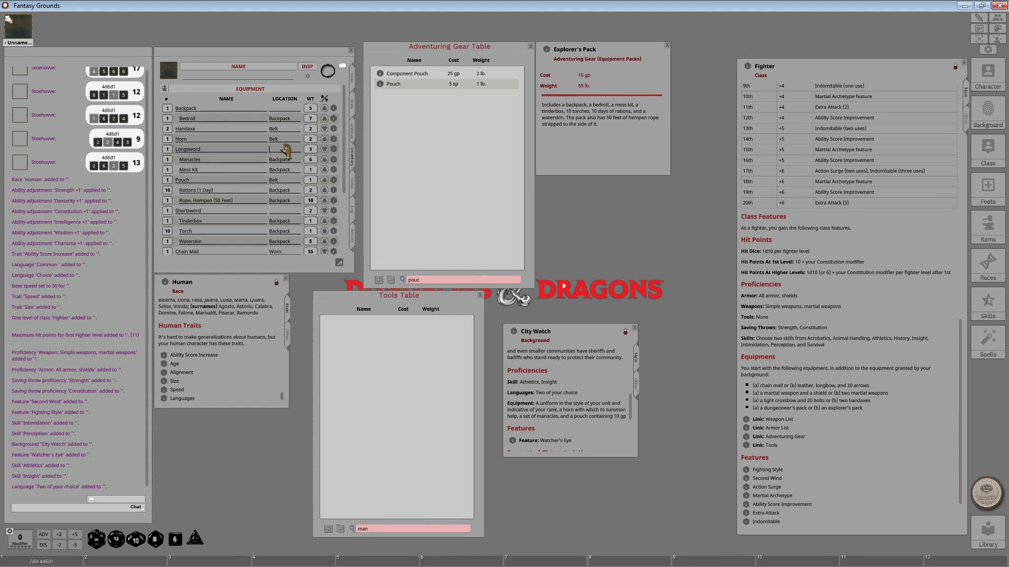
key("shift")
type("L")
key("BackSpace")
key("BackSpace")
type("Left S")
- Set the location of the Shortsword to "Right Scabbard"
left_click(286, 210)
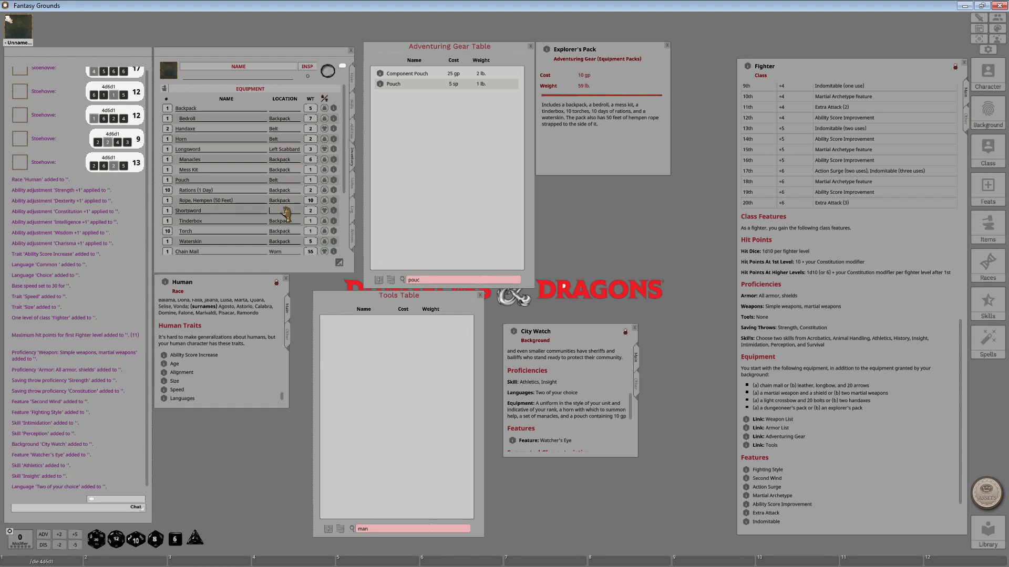
type("Right Scabbar")
left_click(294, 231)
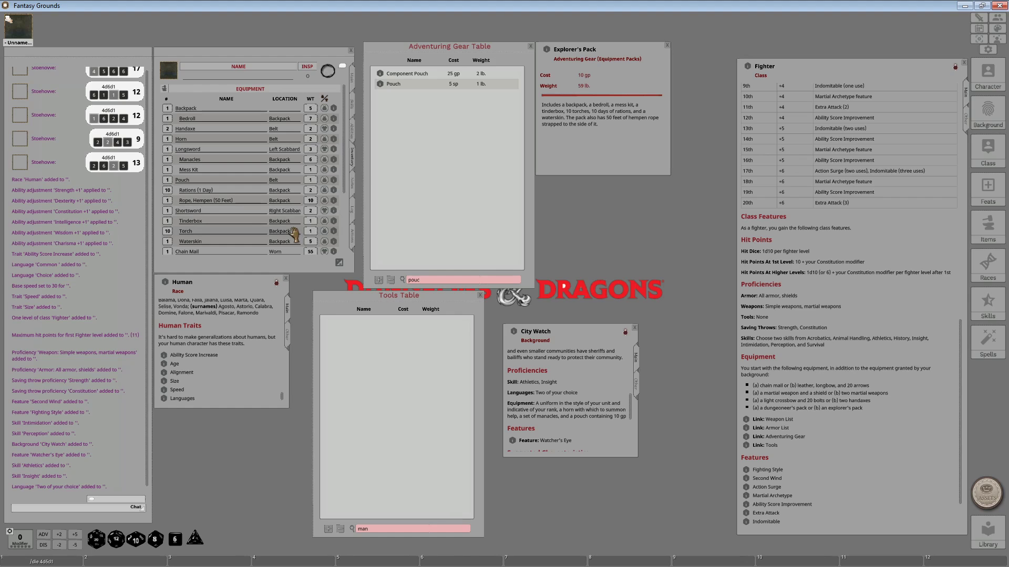
- Close and reopen the character sheet, and review the equipment list, treasure and encumbrance
scroll(294, 231, "down", 2)
scroll(294, 231, "up", 2)
left_click(350, 51)
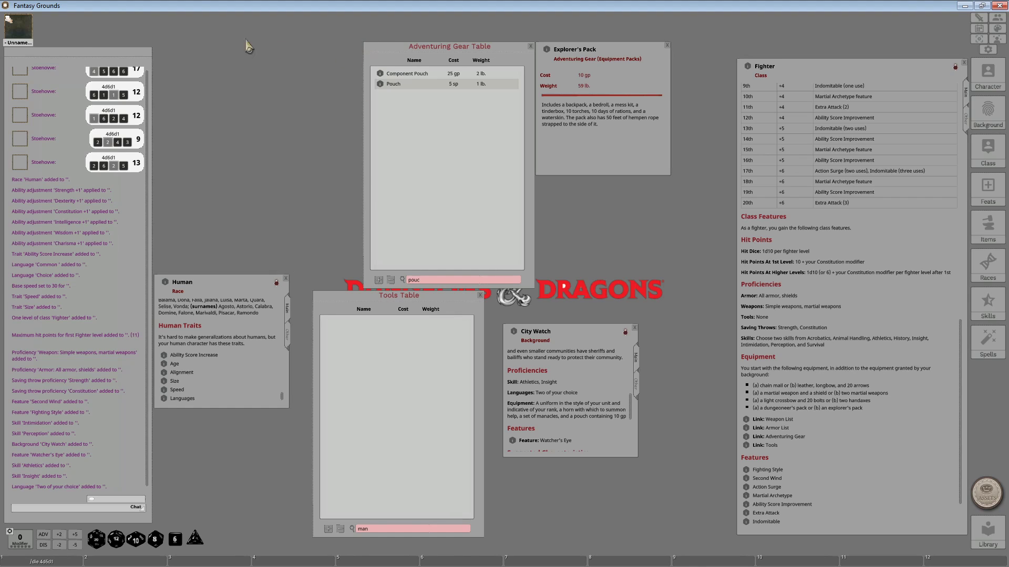
left_click(26, 33)
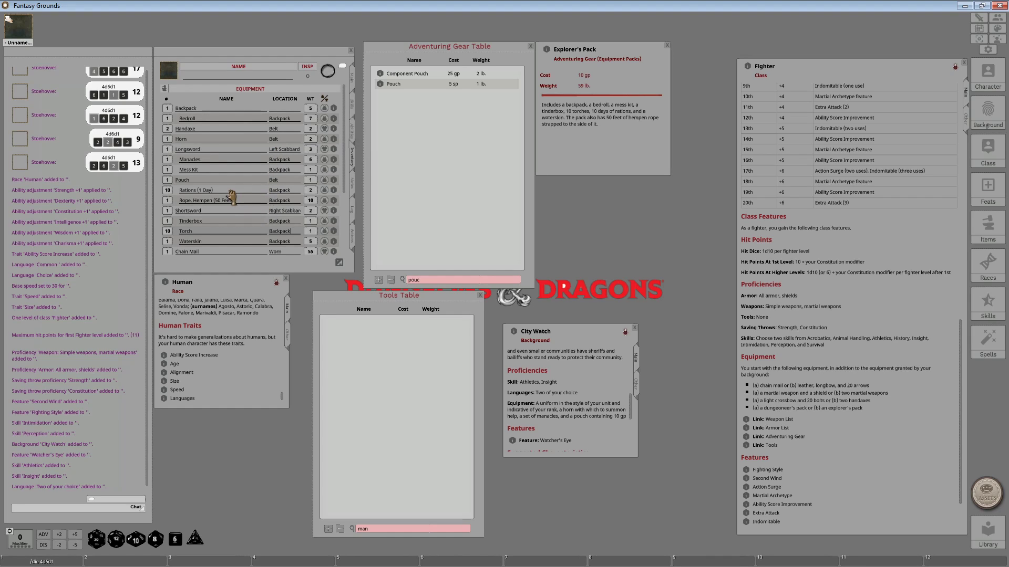
scroll(234, 190, "down", 3)
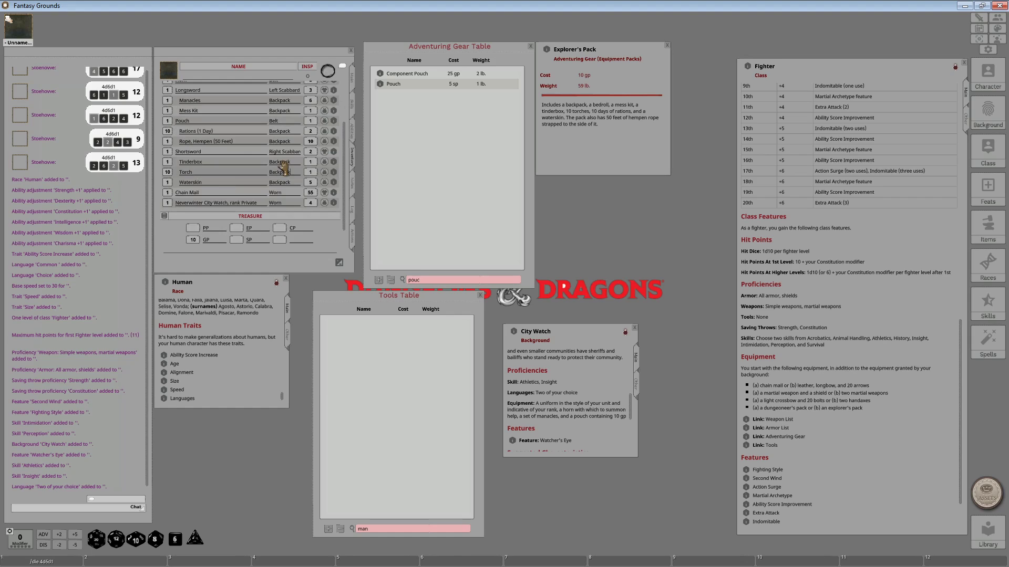
scroll(243, 179, "up", 3)
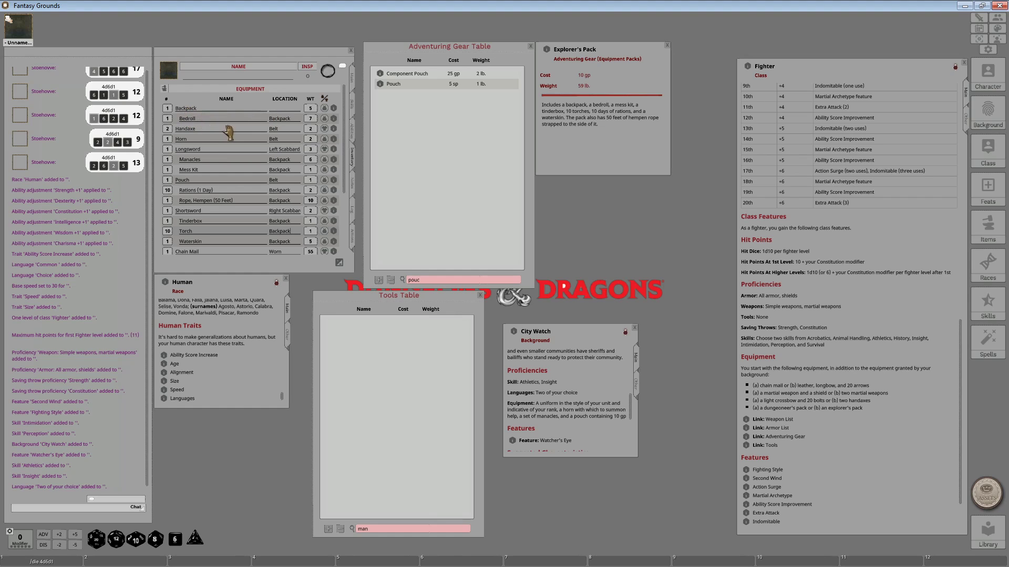
scroll(287, 190, "down", 1)
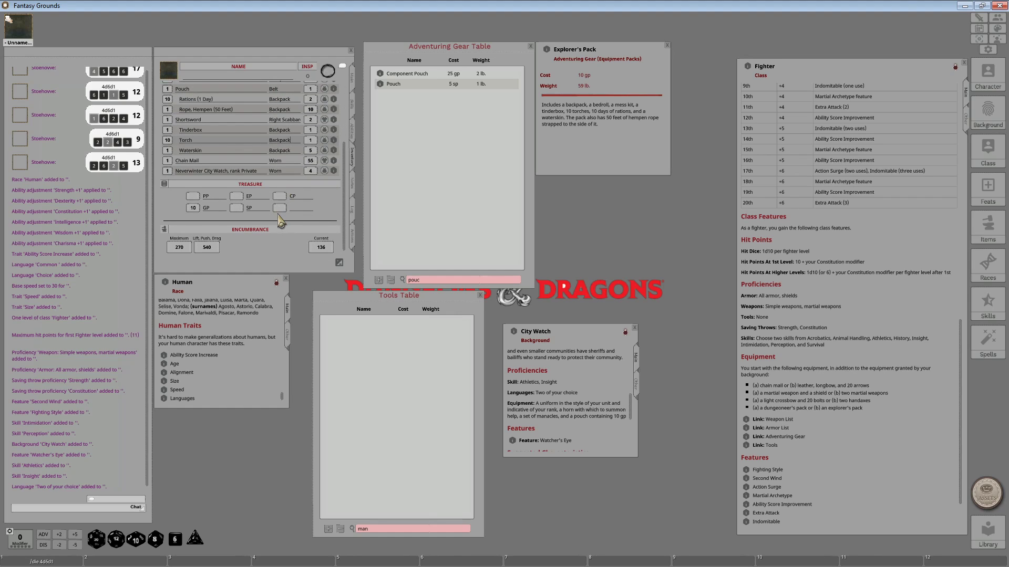
scroll(282, 221, "up", 2)
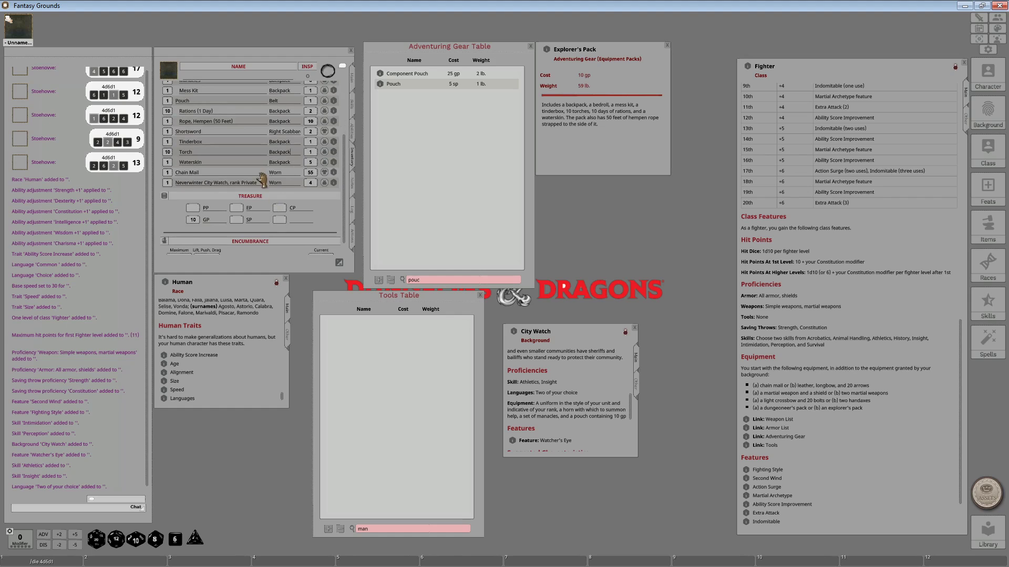
scroll(265, 174, "up", 5)
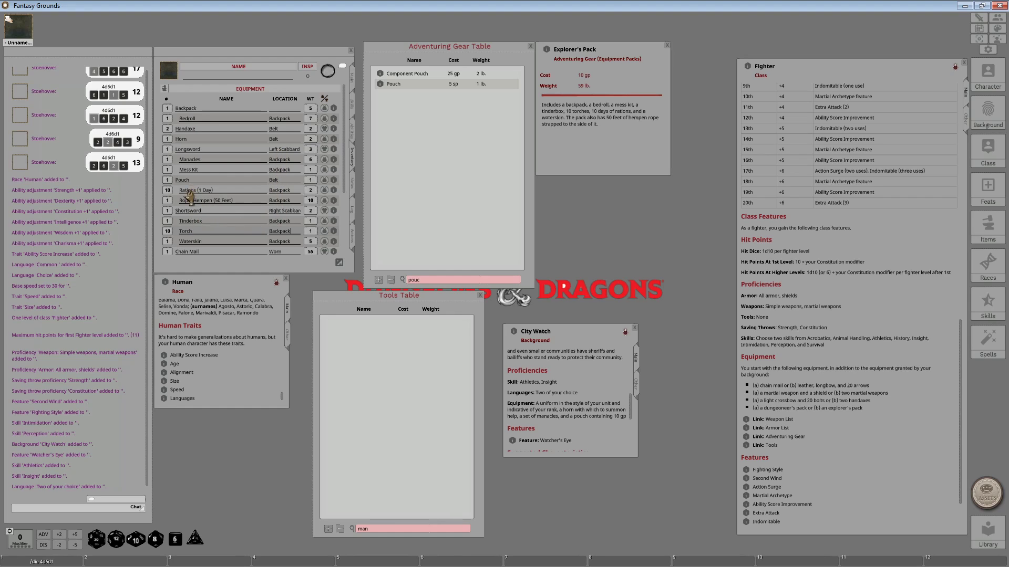
scroll(268, 236, "down", 4)
scroll(264, 230, "up", 4)
- Cycle the Backpack through its carry states in the equipment list
left_click(324, 108)
left_click(324, 108)
left_click(325, 109)
left_click(326, 109)
left_click(327, 109)
left_click(326, 110)
left_click(324, 108)
- Examine the character's weapon actions and the Armor Class on the main sheet, and return to the inventory
left_click(354, 241)
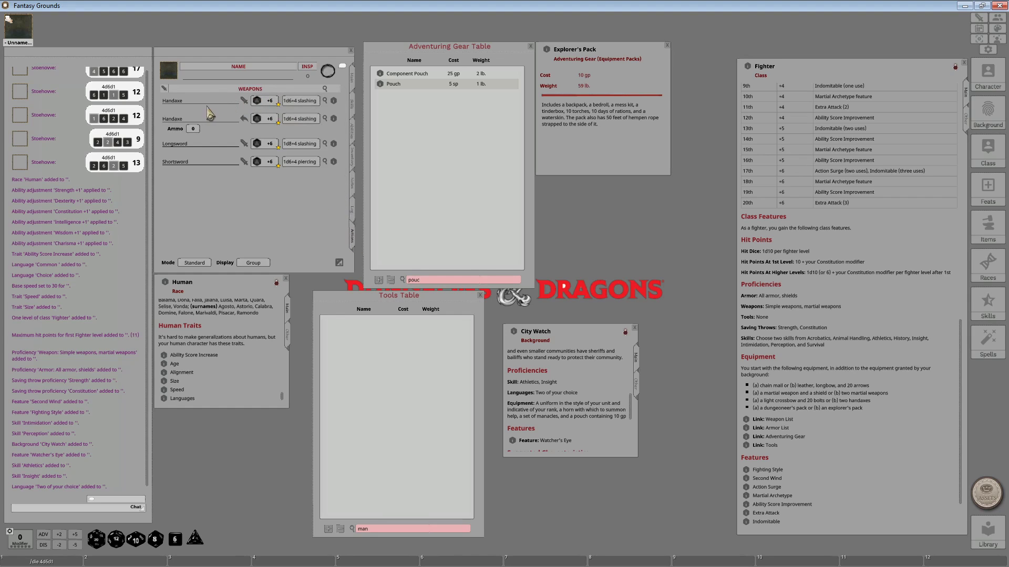
left_click(352, 81)
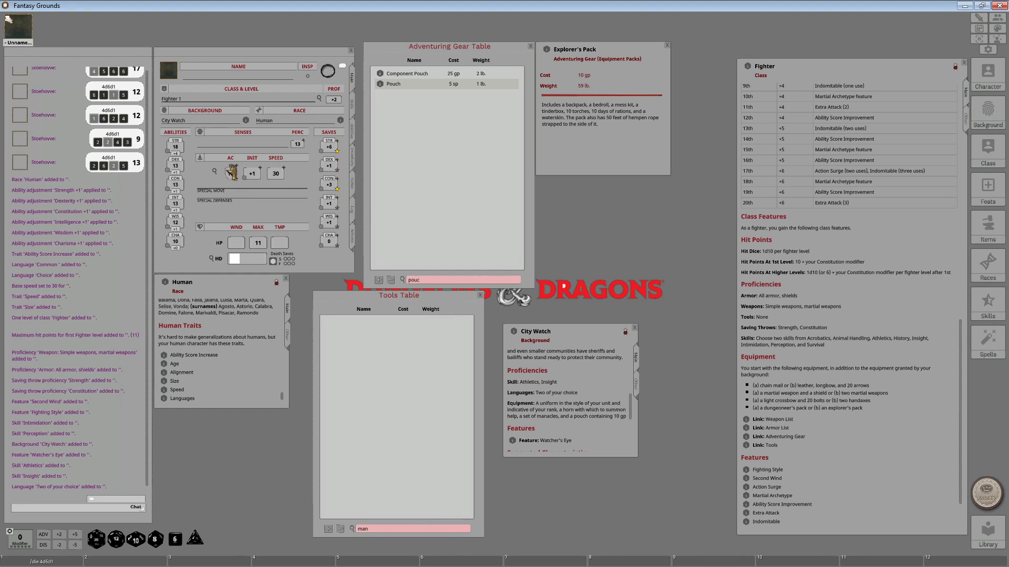
left_click(352, 156)
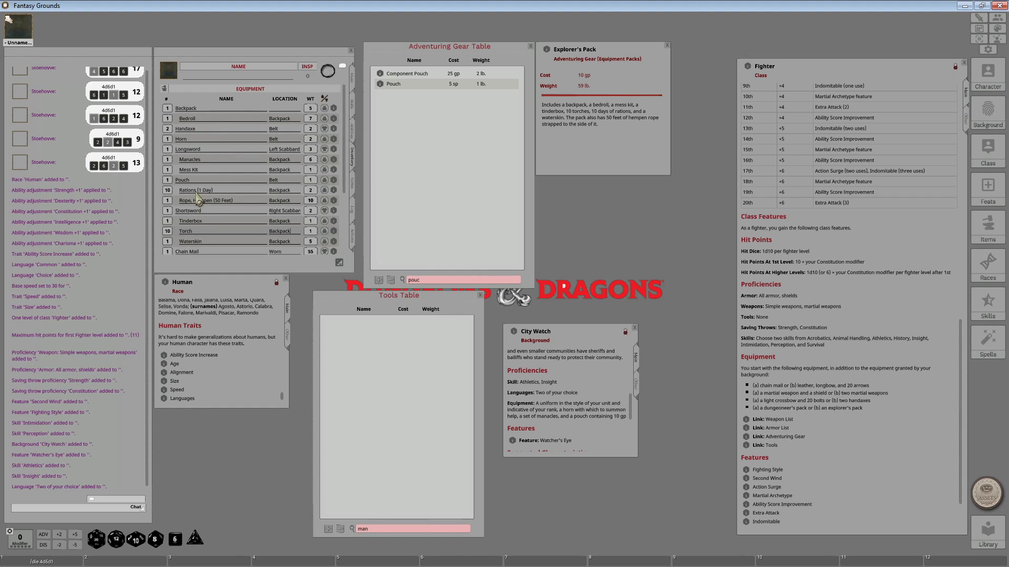
- Switch the Chain Mail to Not Carried and Carried, checking the Armor Class each time, and equip it again
scroll(214, 163, "down", 2)
left_click(324, 228)
left_click(352, 78)
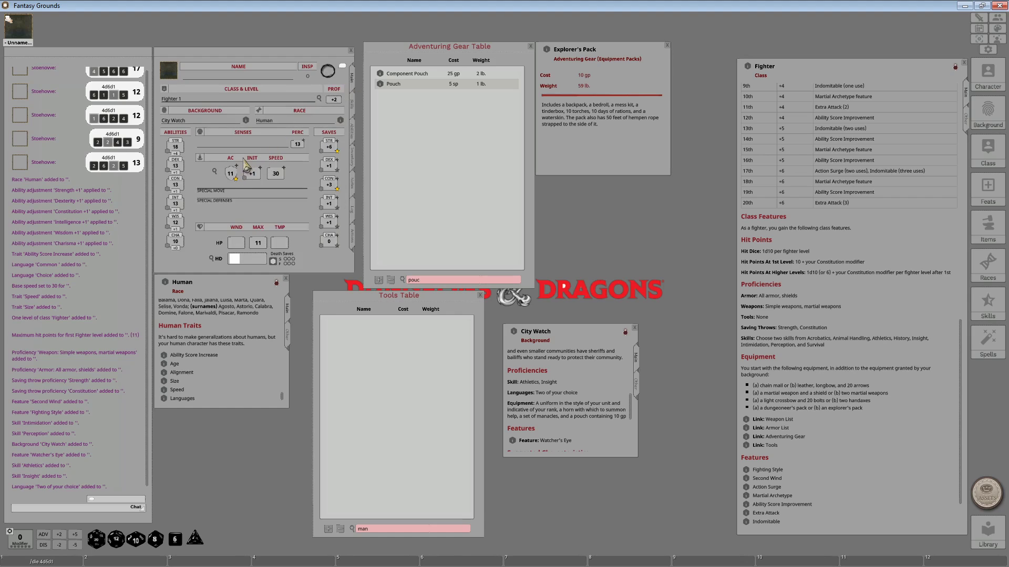
left_click(352, 160)
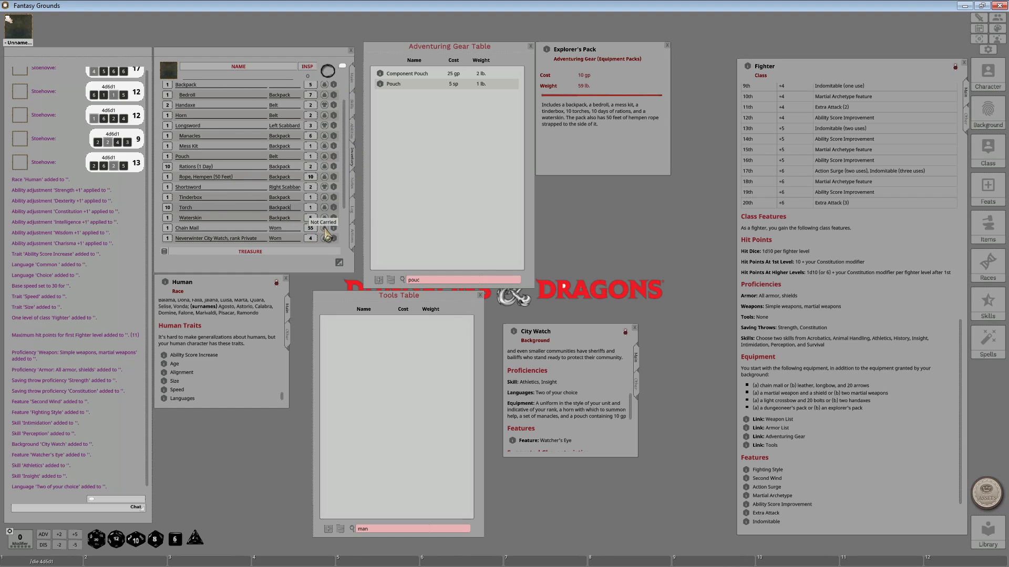
left_click(352, 78)
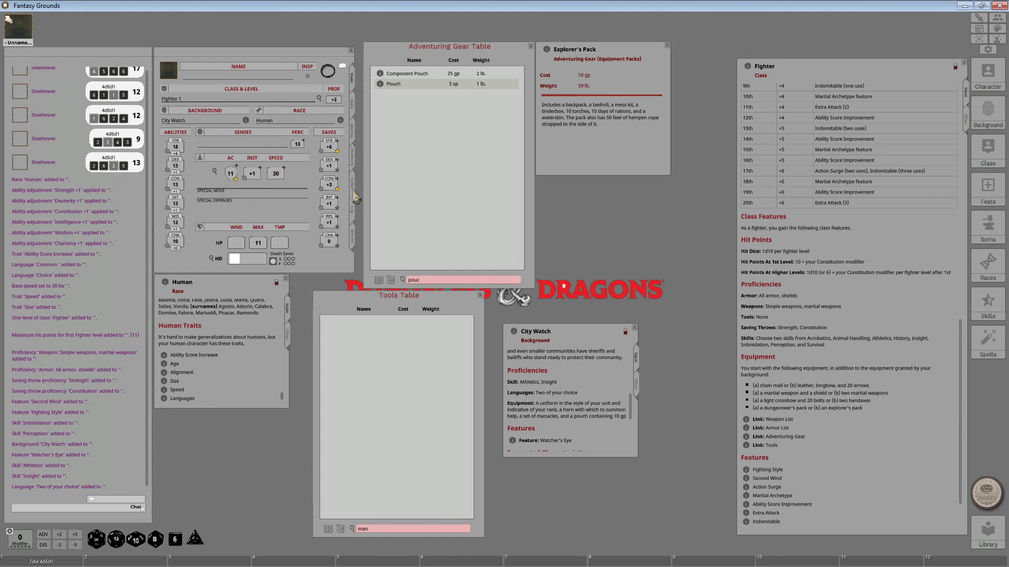
left_click(353, 158)
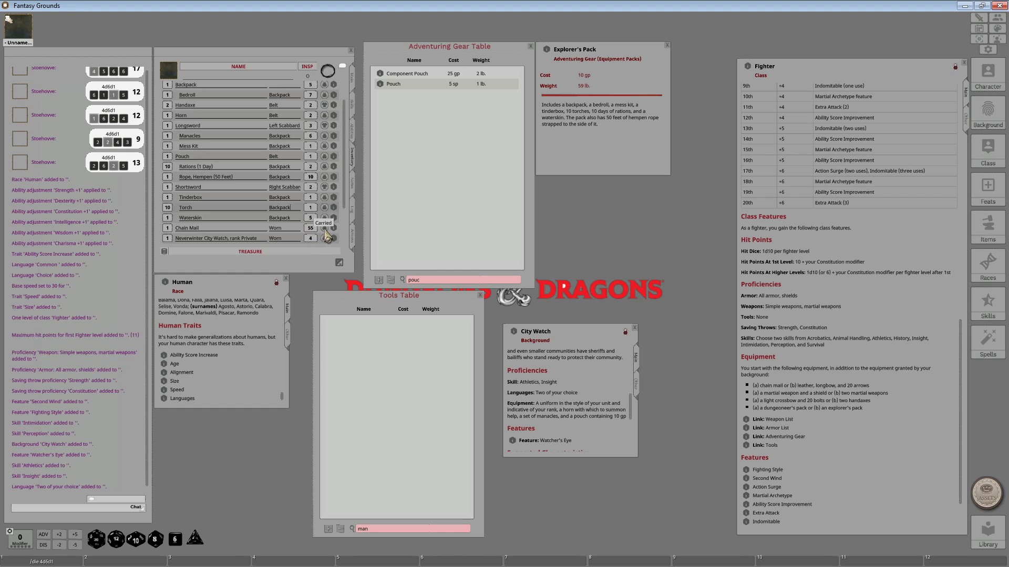
left_click(326, 229)
scroll(333, 170, "up", 1)
scroll(332, 169, "down", 2)
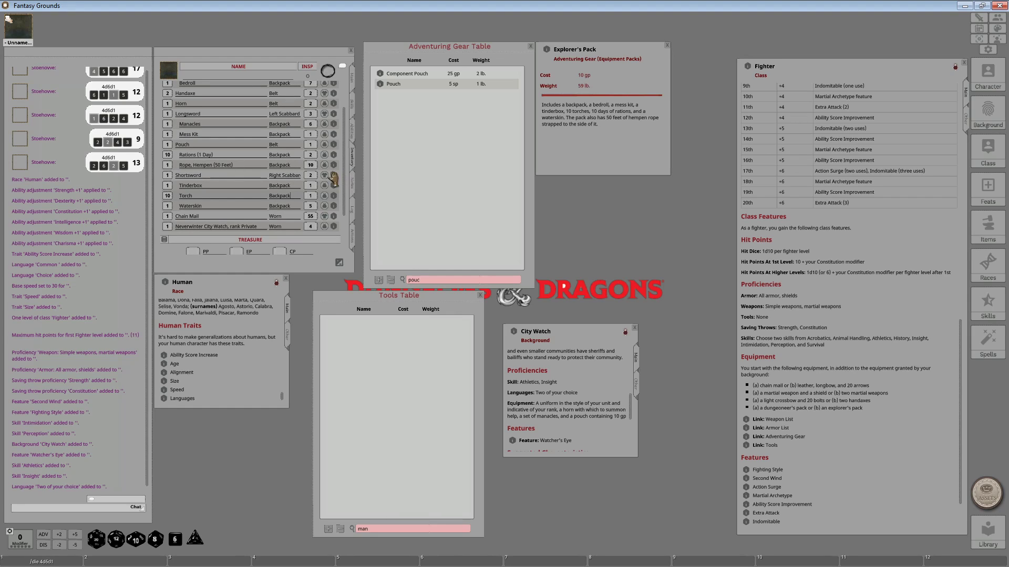
scroll(333, 180, "up", 2)
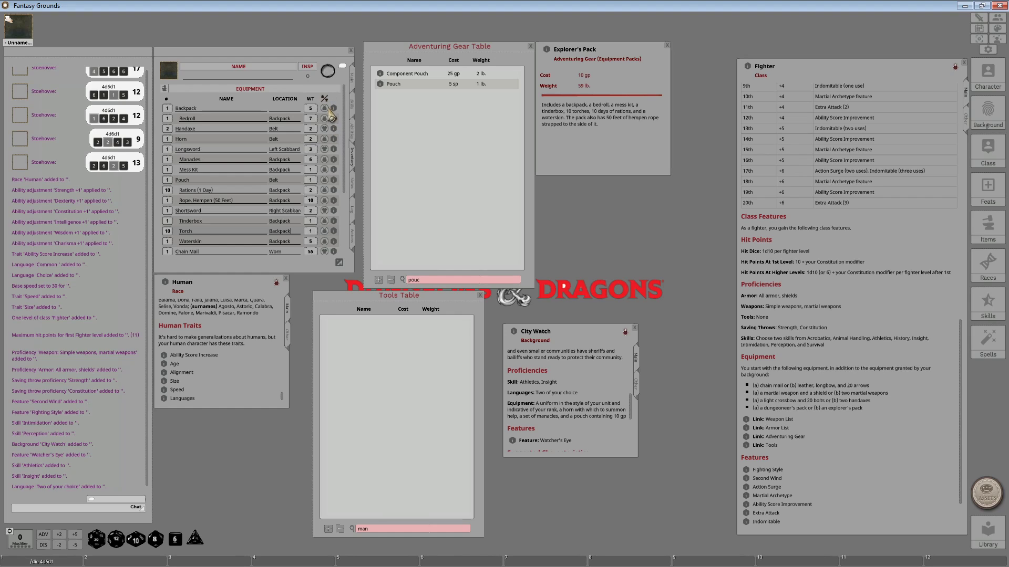
scroll(339, 209, "down", 3)
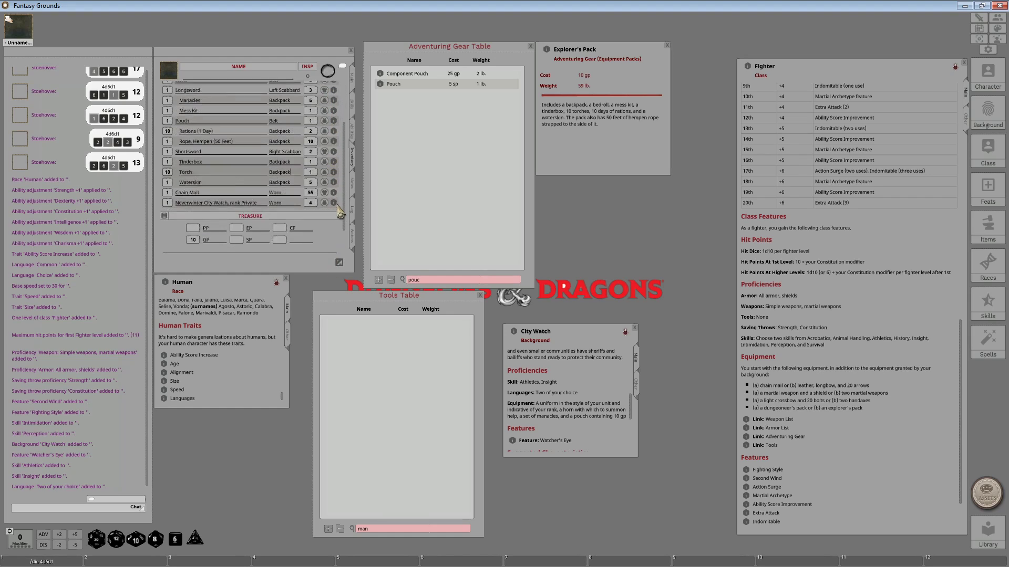
- Review the encumbrance and the weapon actions, marking one thrown Handaxe as used and clearing the mark
scroll(339, 211, "down", 2)
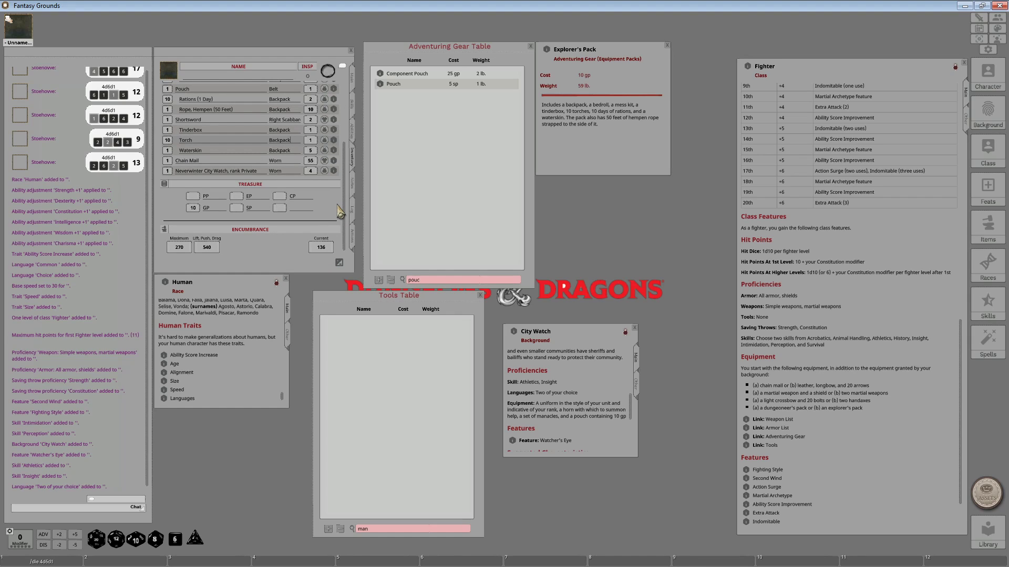
scroll(311, 158, "up", 5)
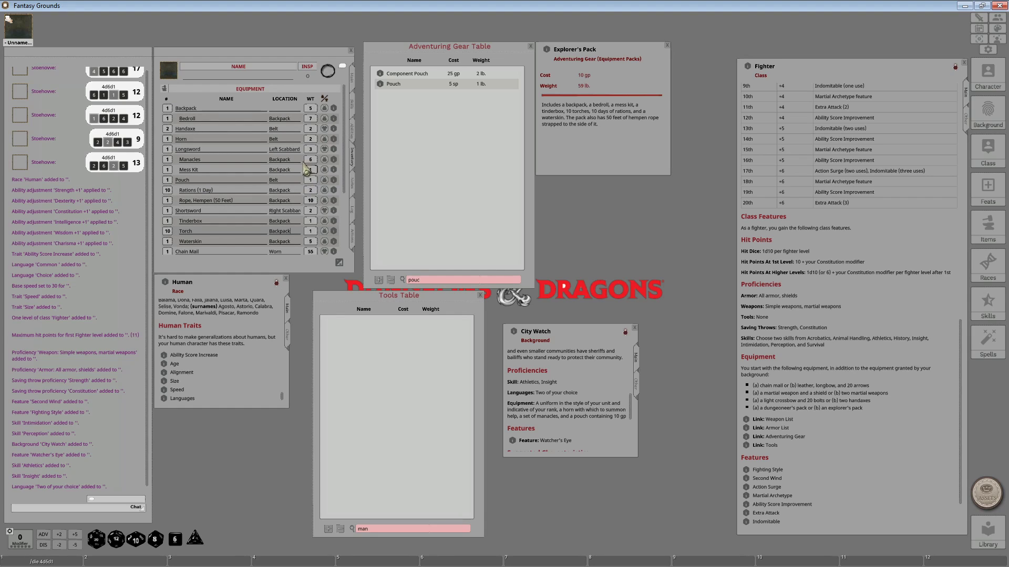
left_click(355, 237)
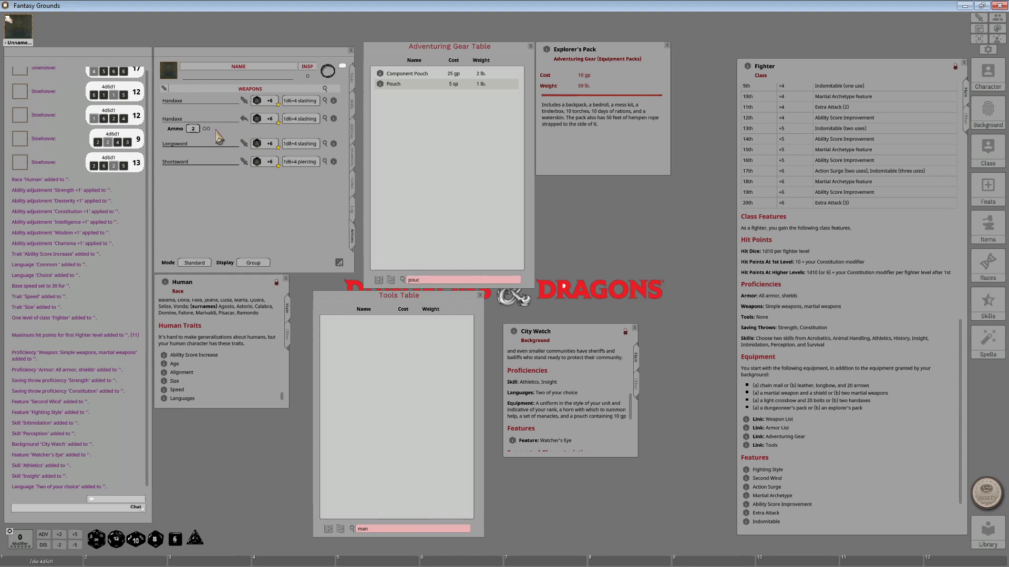
scroll(201, 133, "up", 2)
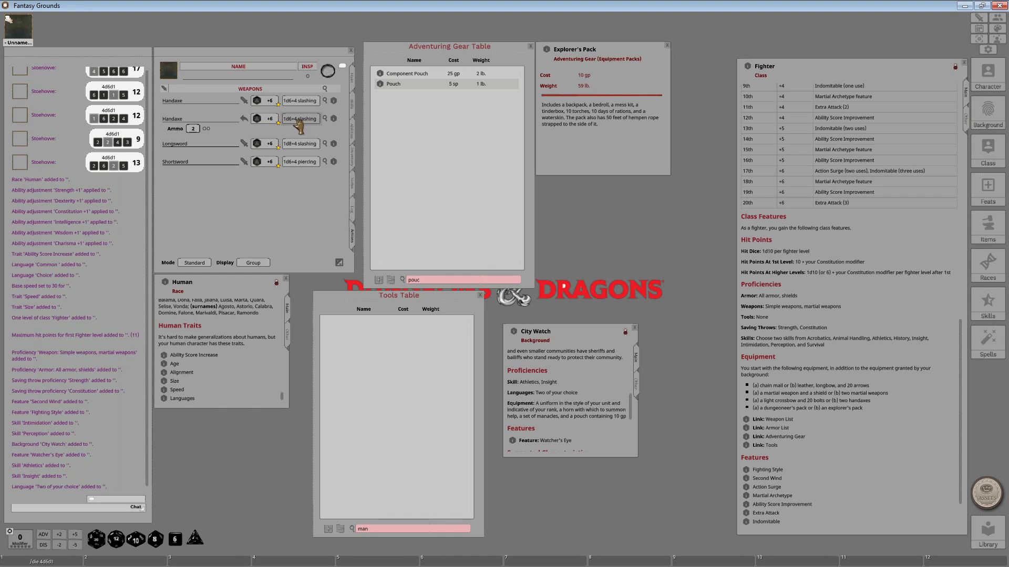
left_click(205, 129)
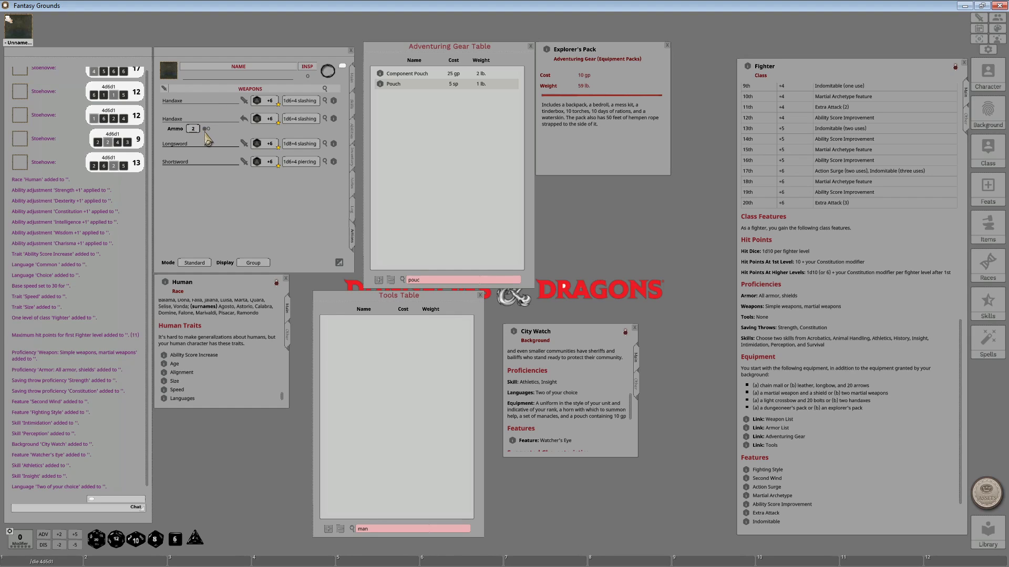
left_click(205, 129)
- Show the character's features and languages, open the Library, and close the Tools, Adventuring Gear, Explorer's Pack, City Watch and Human windows
left_click(352, 131)
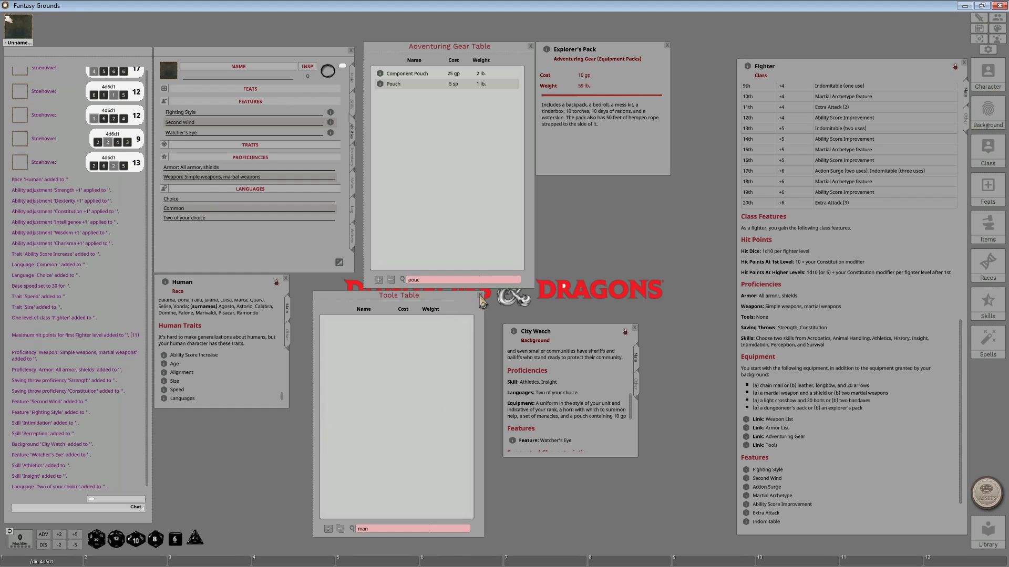
left_click(480, 297)
left_click(531, 46)
left_click(986, 534)
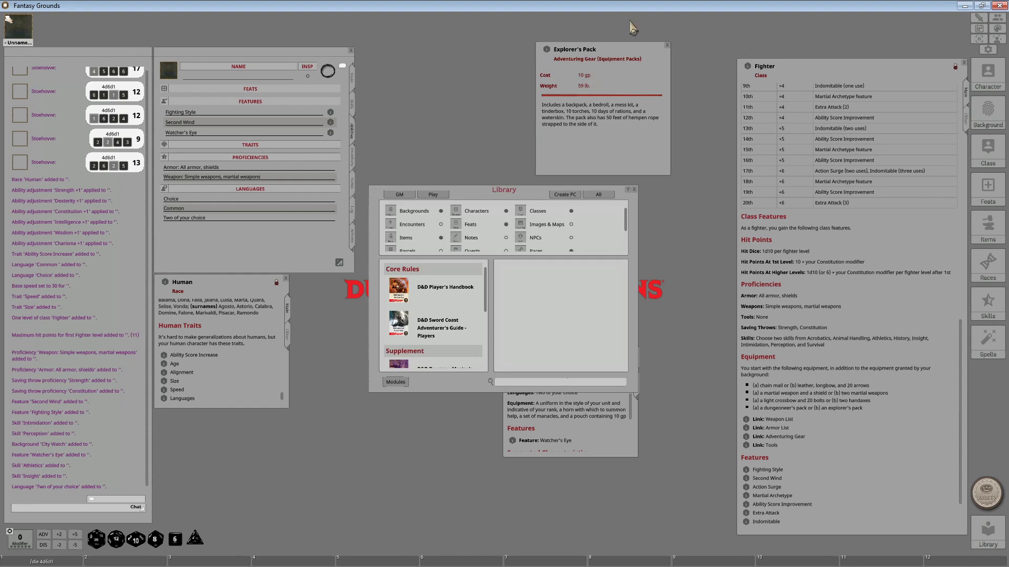
left_click(667, 45)
left_click(568, 449)
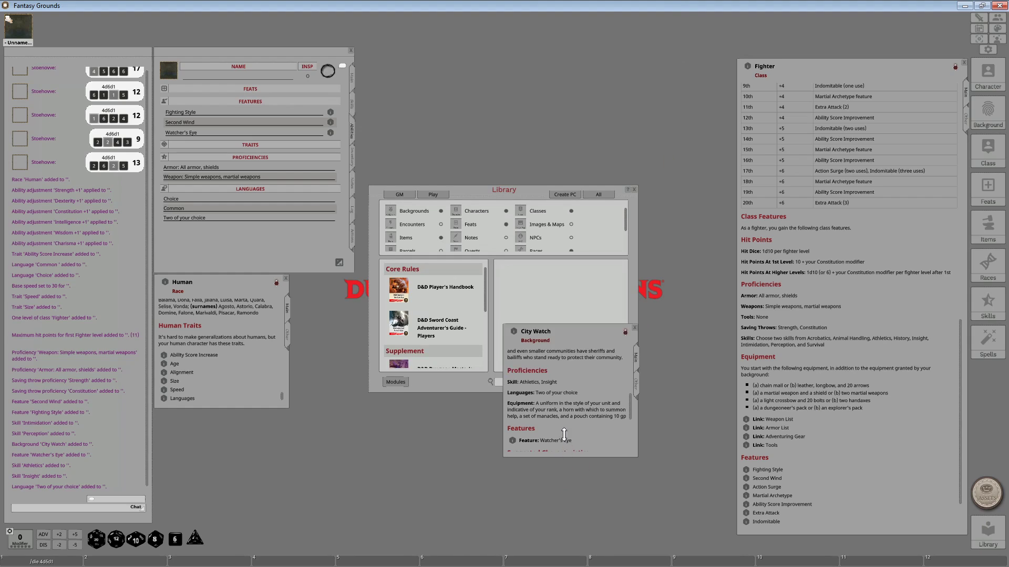
left_click(635, 329)
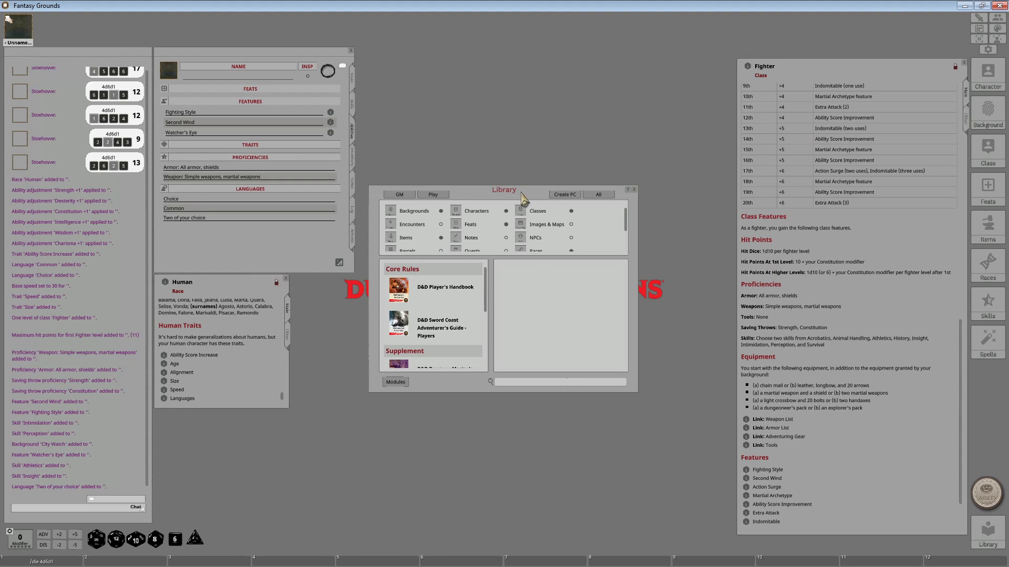
left_click(285, 279)
- Open the D&D Player's Handbook reference manual from the Library and expand its table of contents
left_click_drag(465, 195, 475, 37)
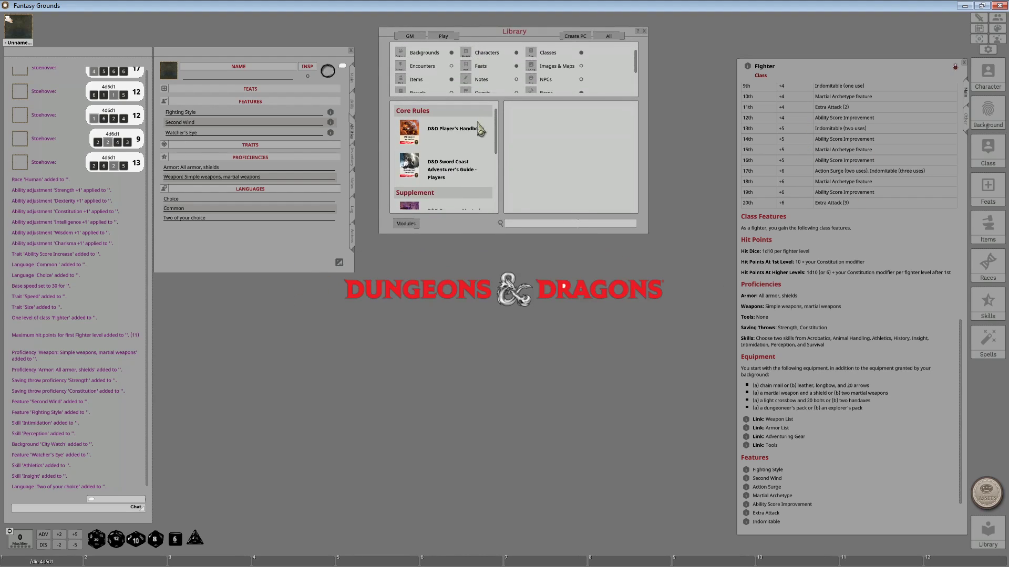
left_click(469, 133)
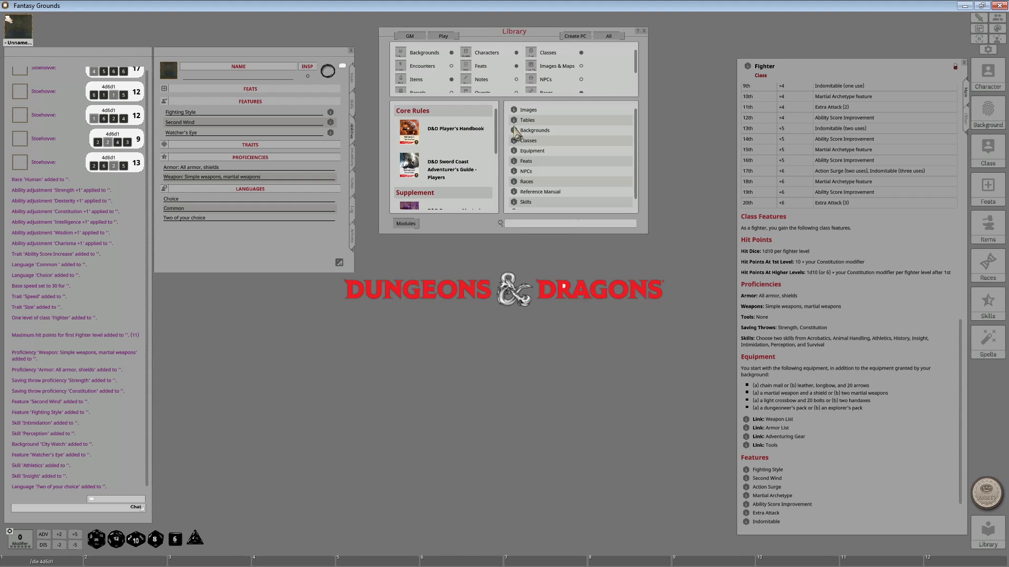
left_click(540, 192)
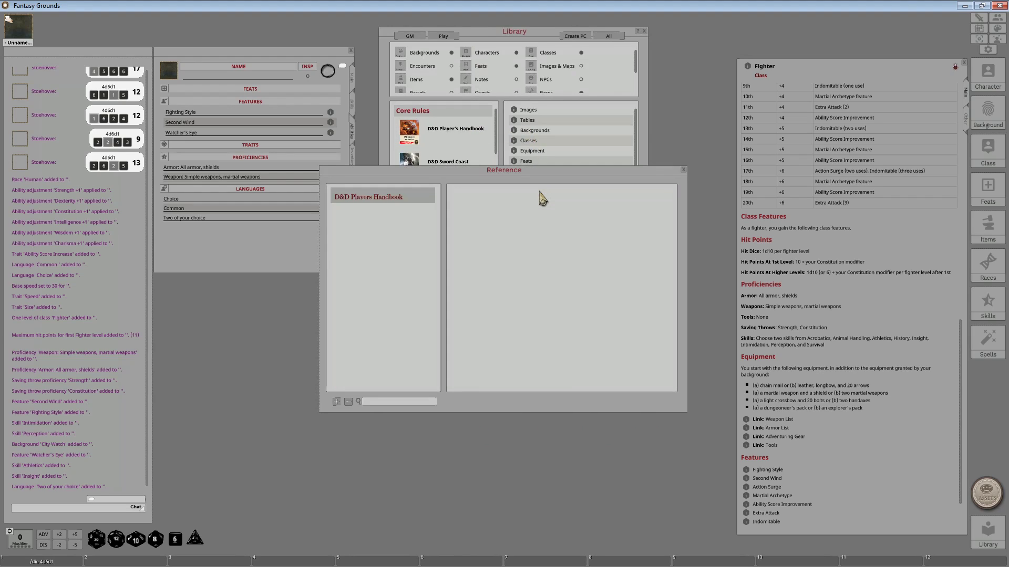
left_click(374, 198)
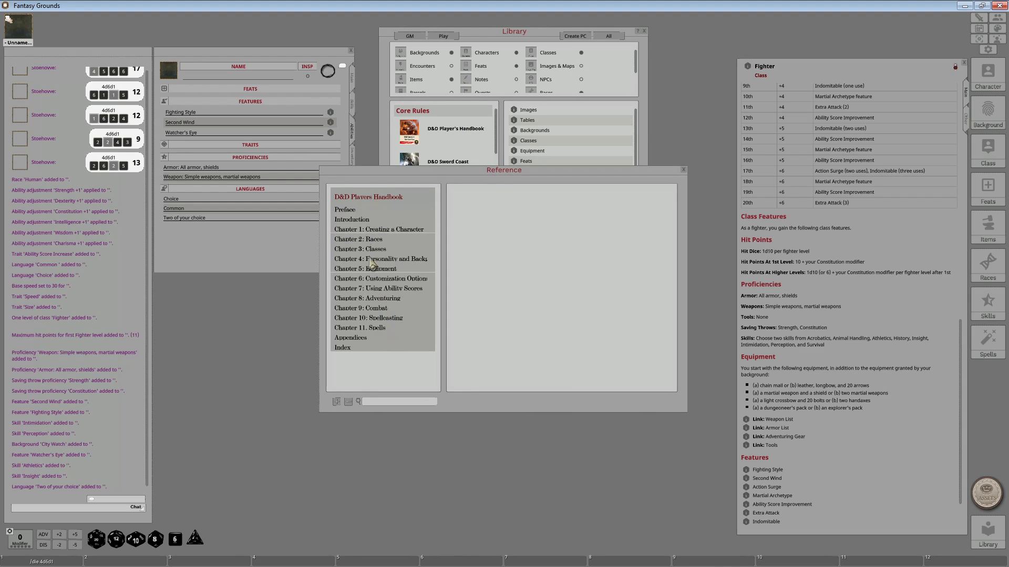
- Search the reference manual for "languag" and open the Languages entry
left_click(394, 403)
type("languag")
key("Return")
scroll(388, 317, "down", 3)
scroll(377, 389, "up", 6)
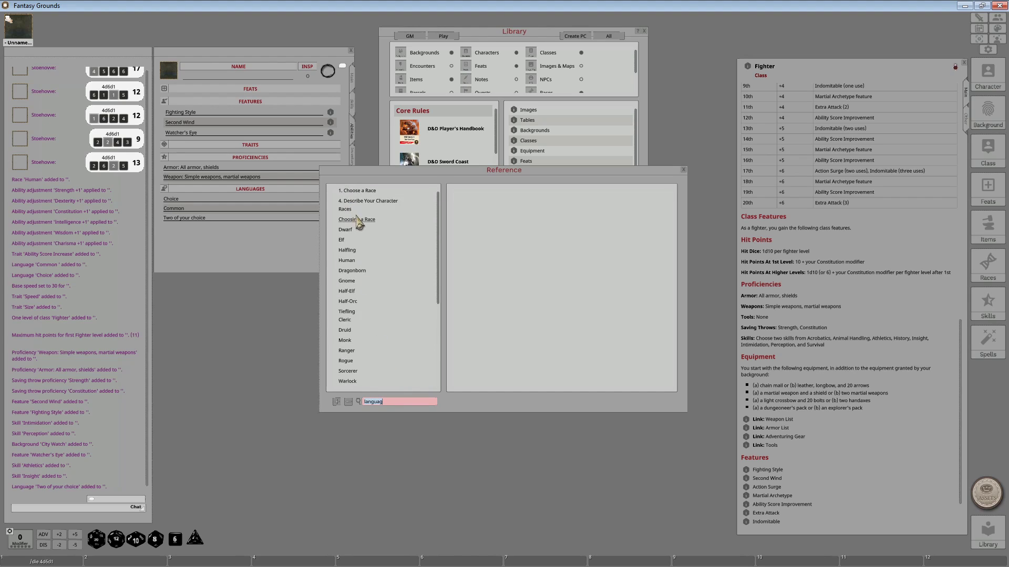
scroll(389, 303, "down", 4)
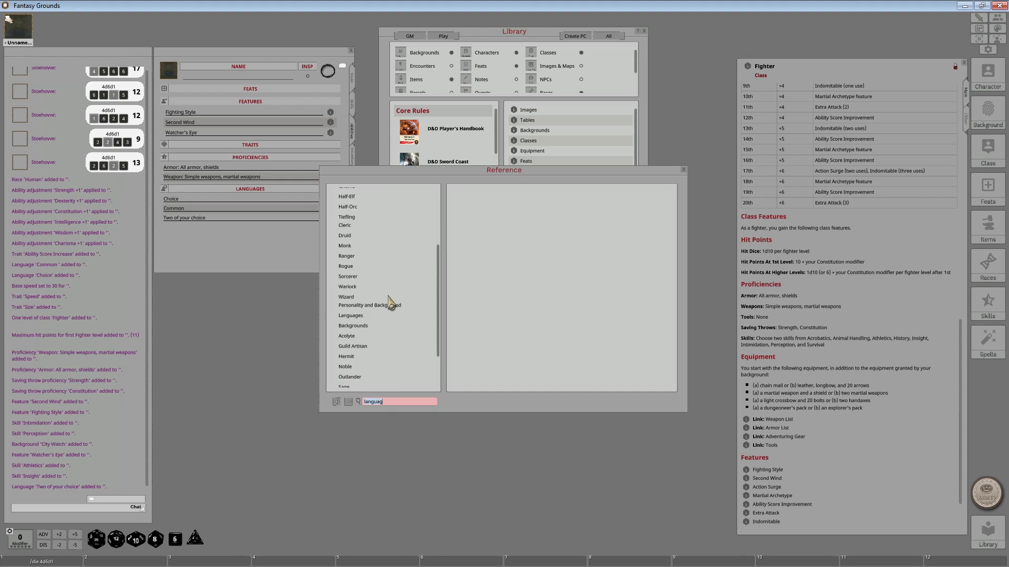
left_click(350, 316)
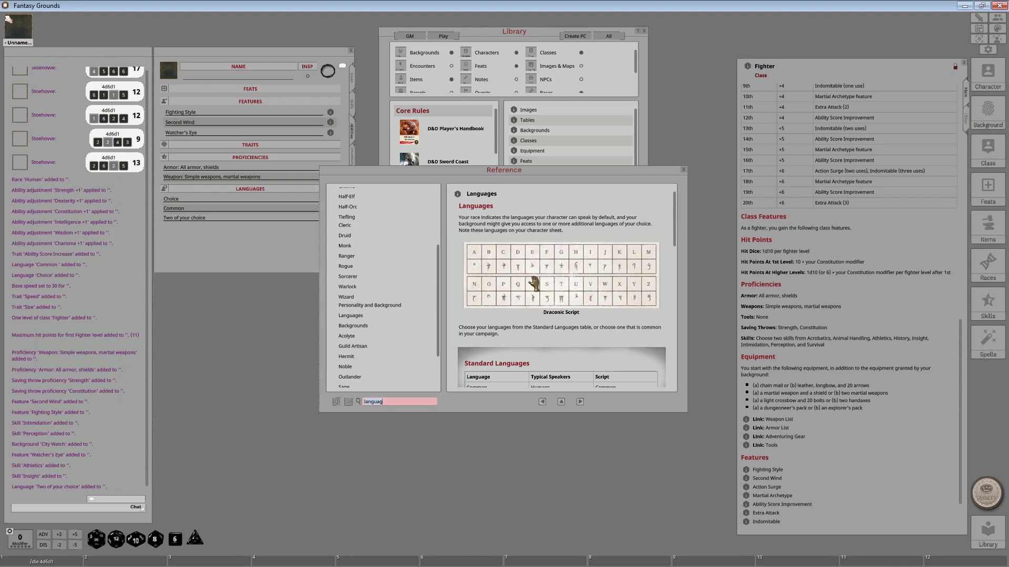
- Examine the Standard Languages and Exotic Languages tables in the Player's Handbook
scroll(535, 285, "down", 3)
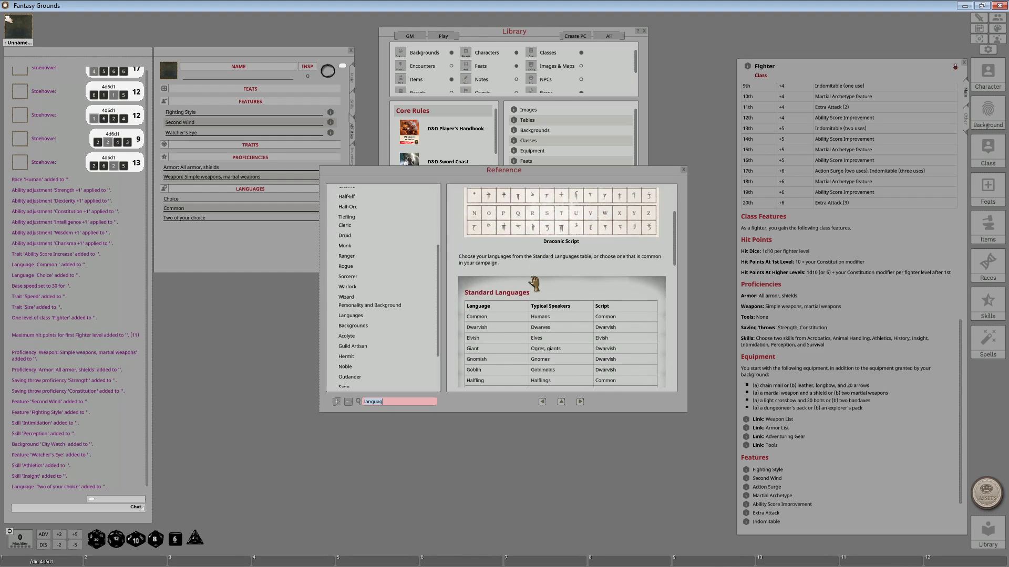
scroll(534, 284, "down", 2)
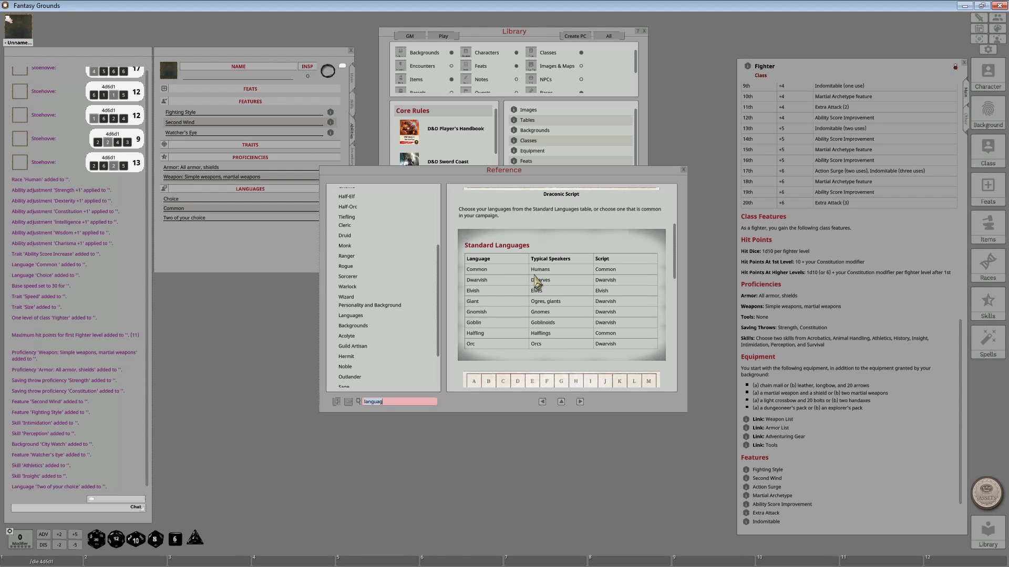
scroll(536, 282, "down", 3)
scroll(536, 283, "down", 5)
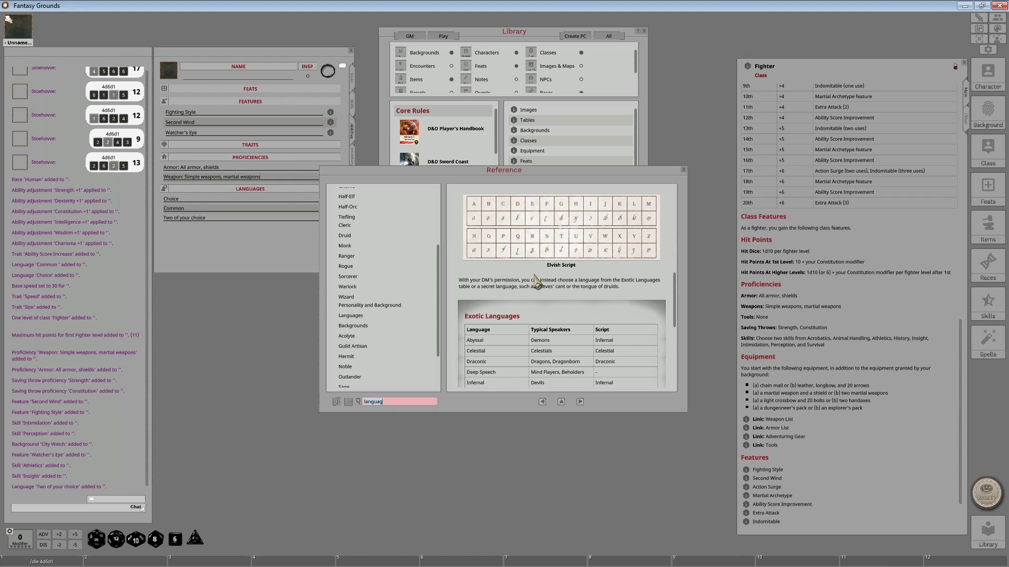
scroll(536, 282, "up", 5)
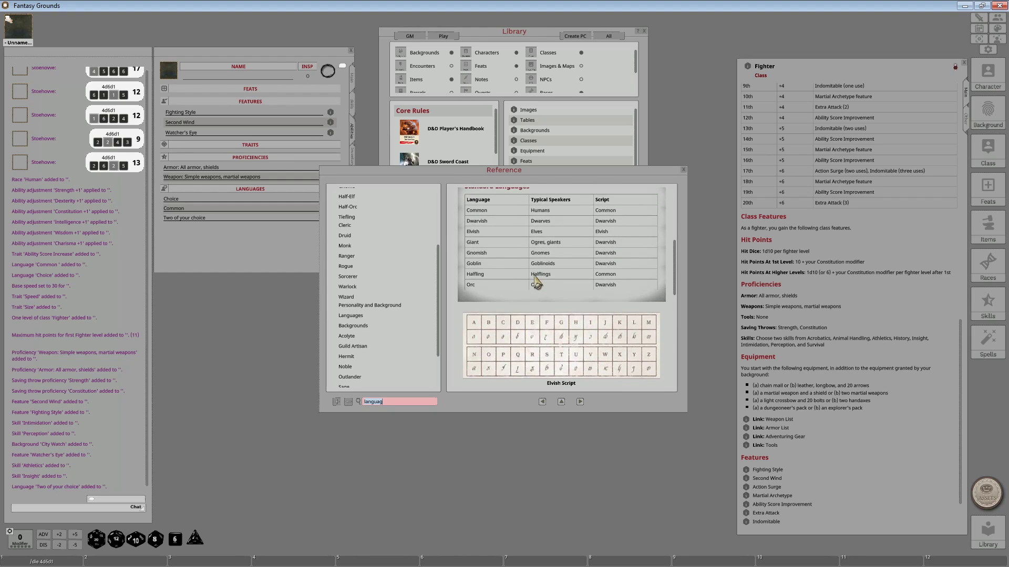
scroll(536, 284, "up", 2)
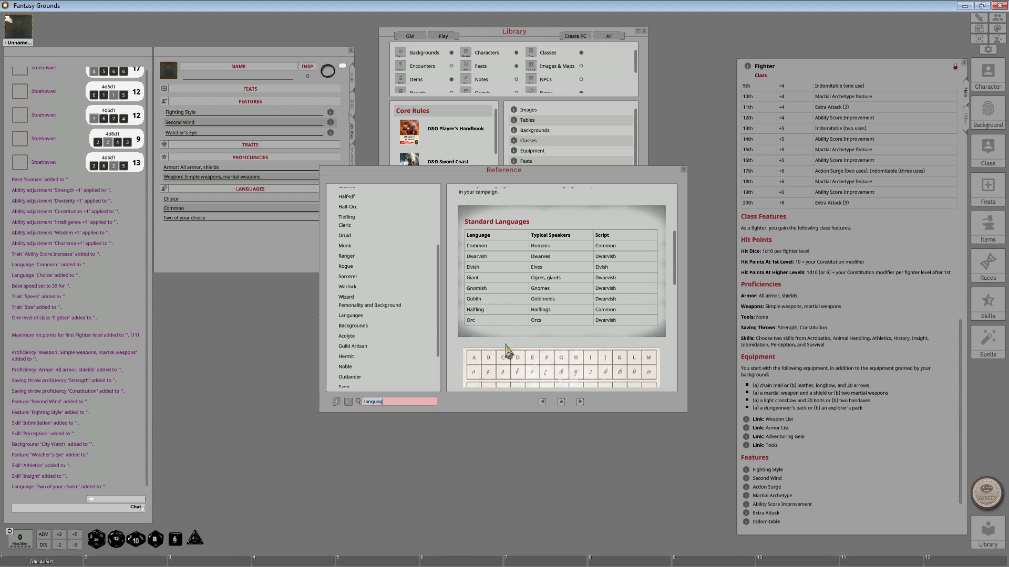
scroll(489, 331, "down", 5)
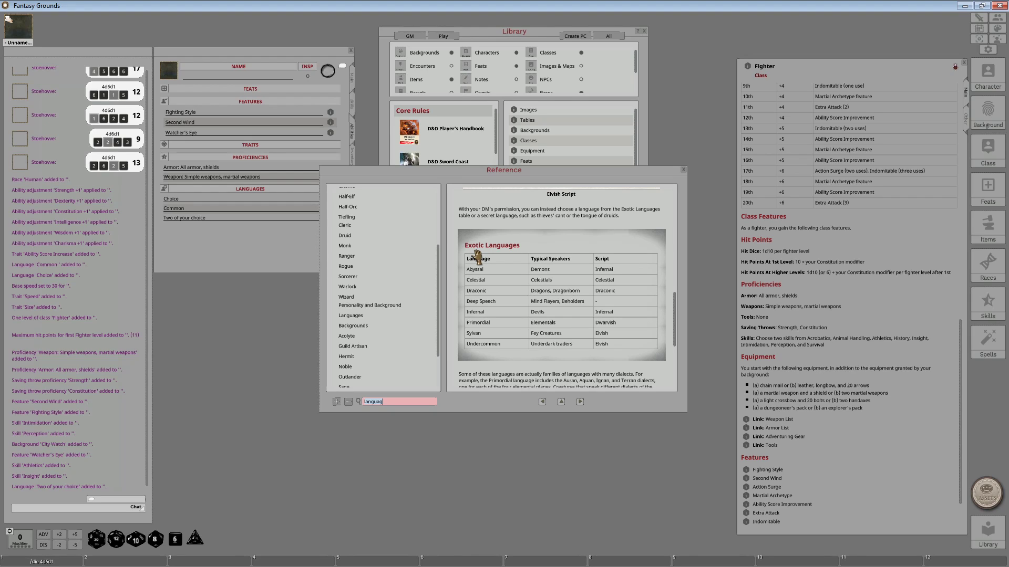
- Open the Races list beside the Exotic Languages table, look through the available races, and close the list
left_click(995, 267)
left_click_drag(501, 203, 338, 318)
scroll(333, 391, "up", 5)
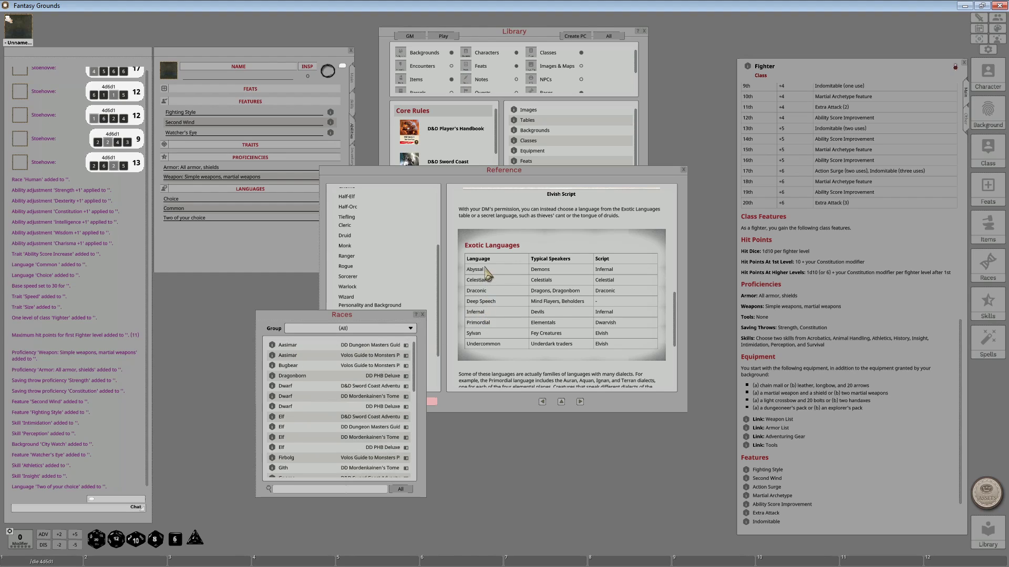
scroll(348, 465, "down", 5)
scroll(347, 465, "down", 2)
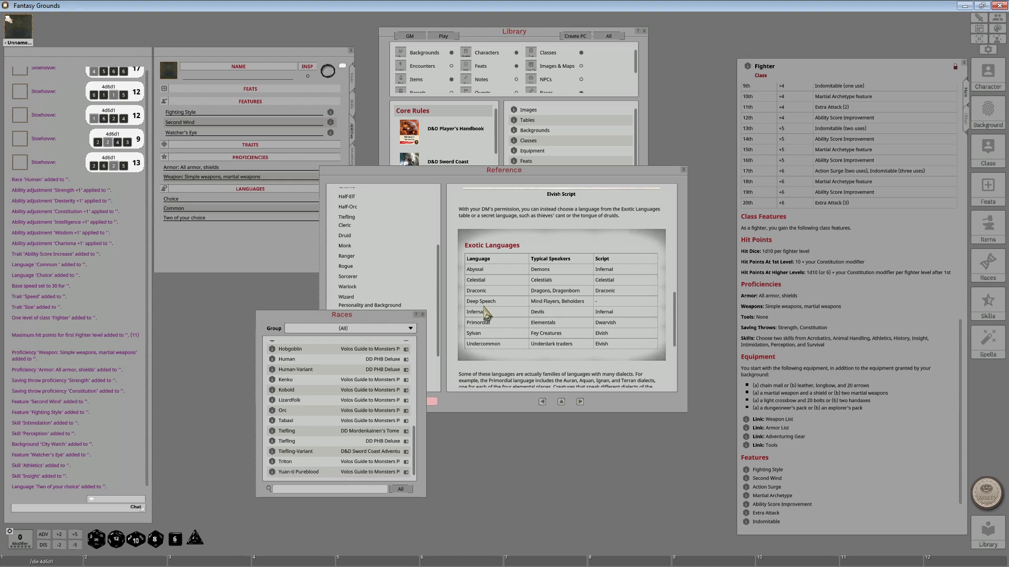
left_click(423, 315)
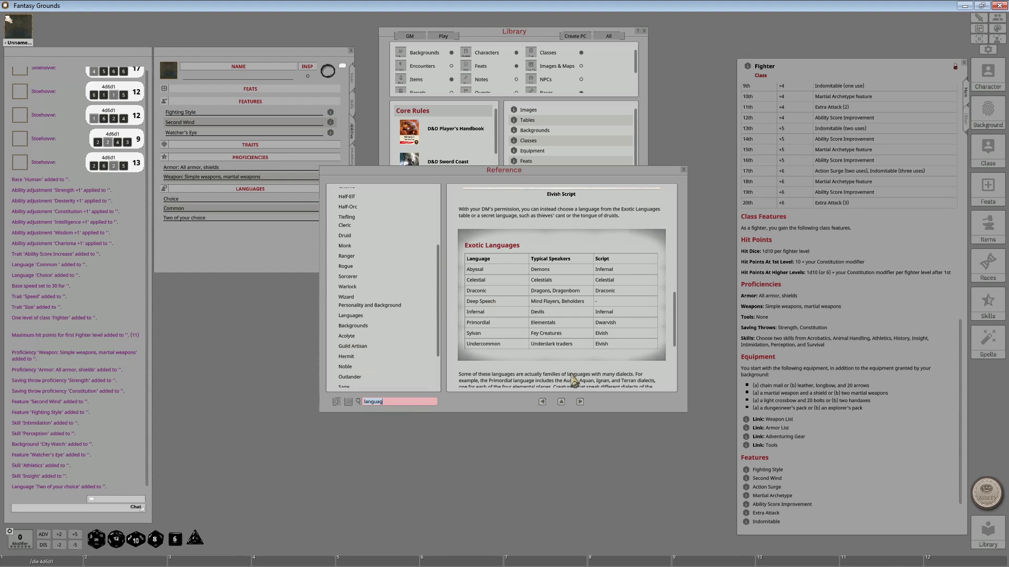
- Go back to the Standard Languages table and replace the character's "Choice" language with Dwarvish
scroll(576, 376, "up", 5)
scroll(575, 376, "up", 1)
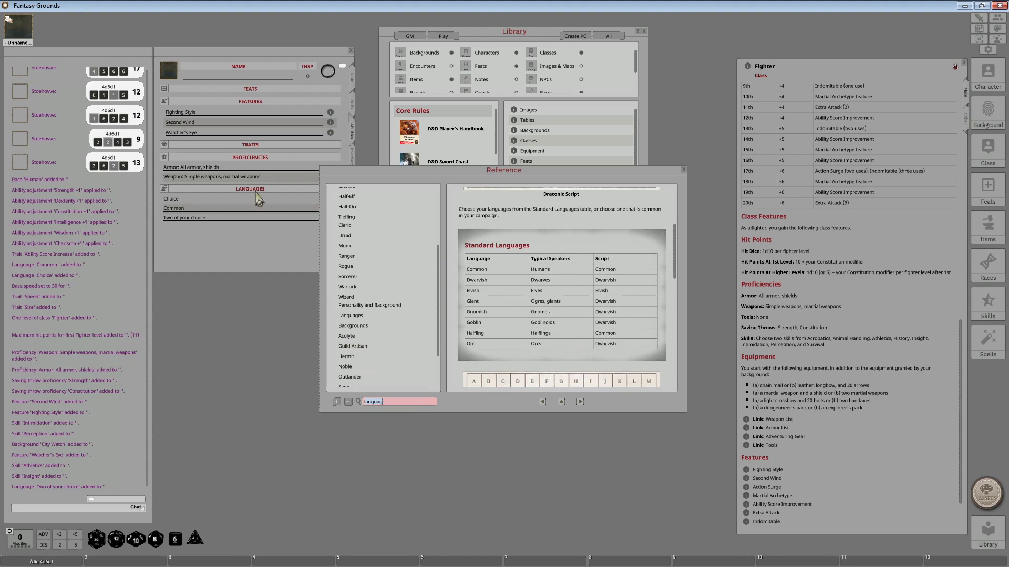
left_click(200, 200)
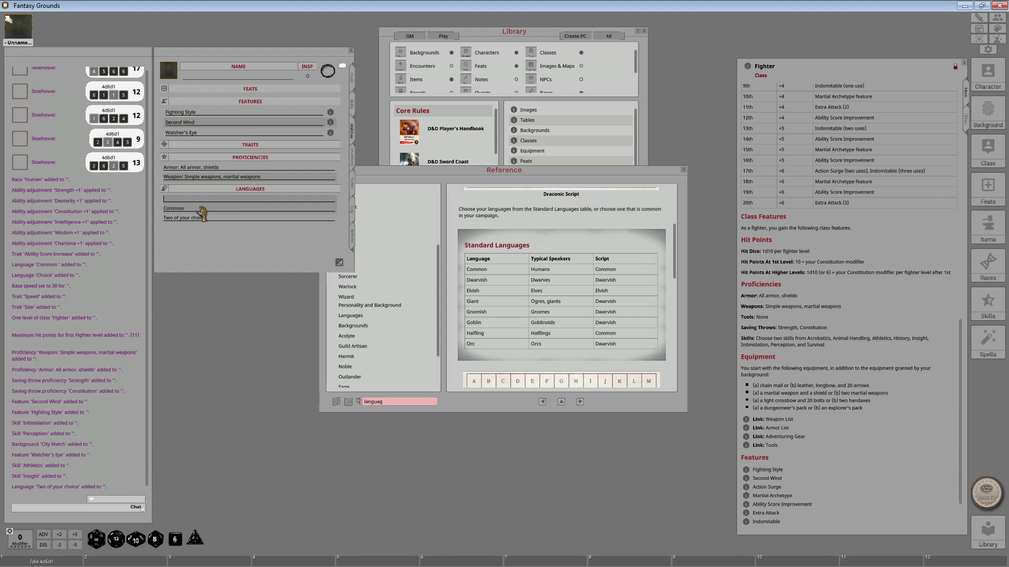
type("Dwarvish")
- Replace the "Two of your choice" language entry with Elvish and add Orc as another language
left_click(213, 218)
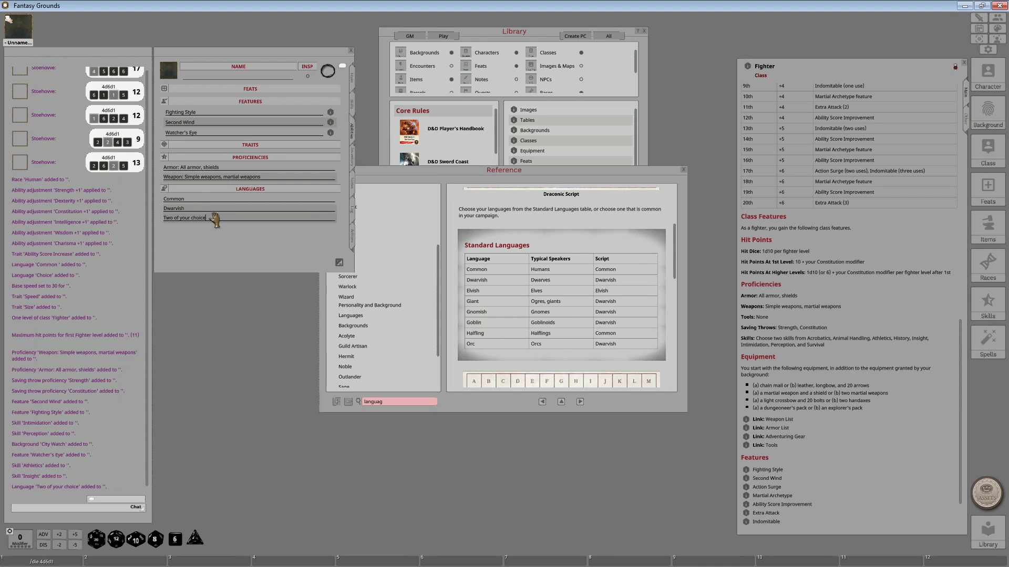
key("ctrl+a")
key("BackSpace")
type("Elvish")
key("Return")
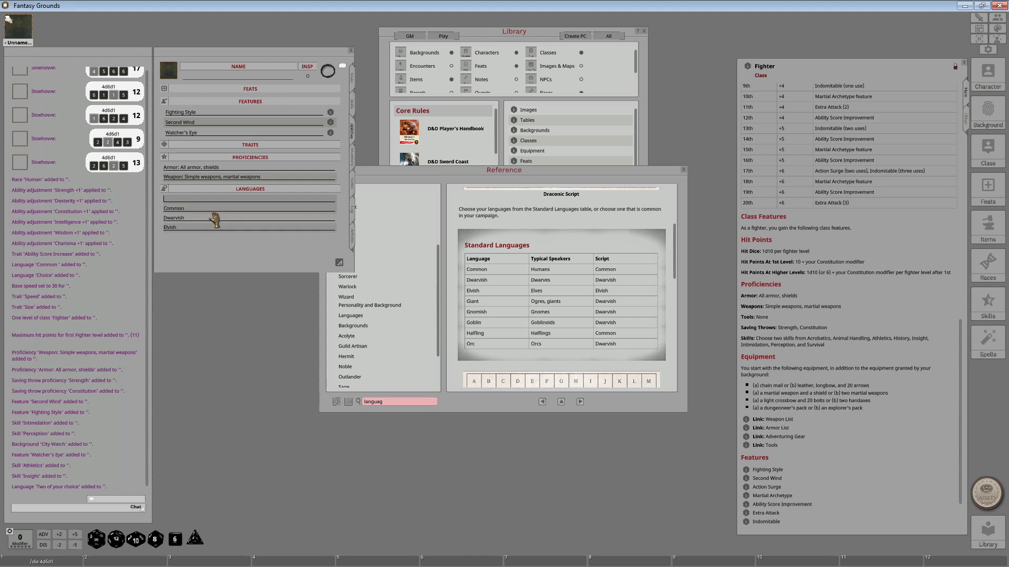
type("Orc")
left_click(205, 218)
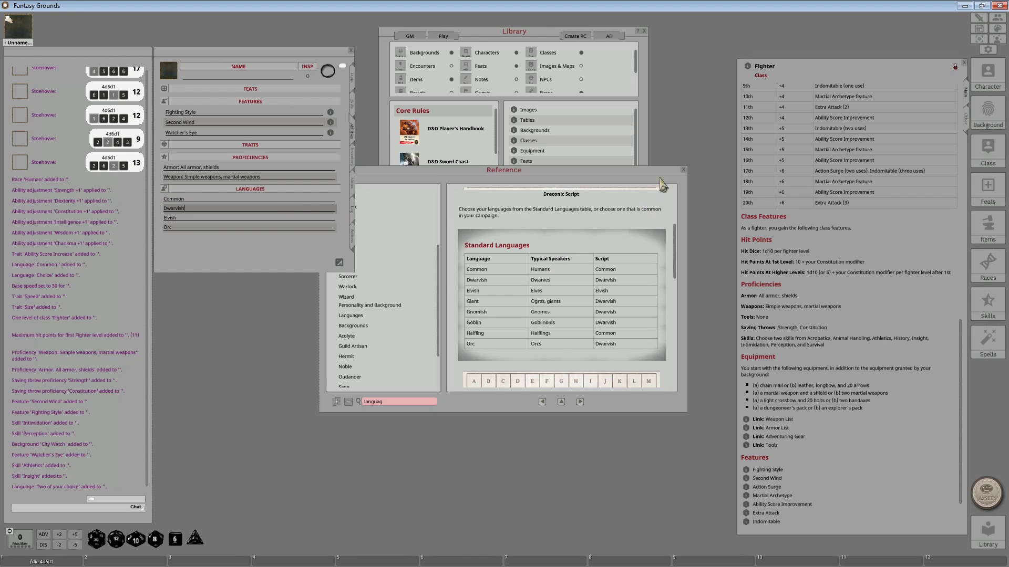
- Close the Reference and Library windows, and lay out the Fighting Style, Second Wind and Watcher's Eye descriptions beside the character sheet
left_click(683, 170)
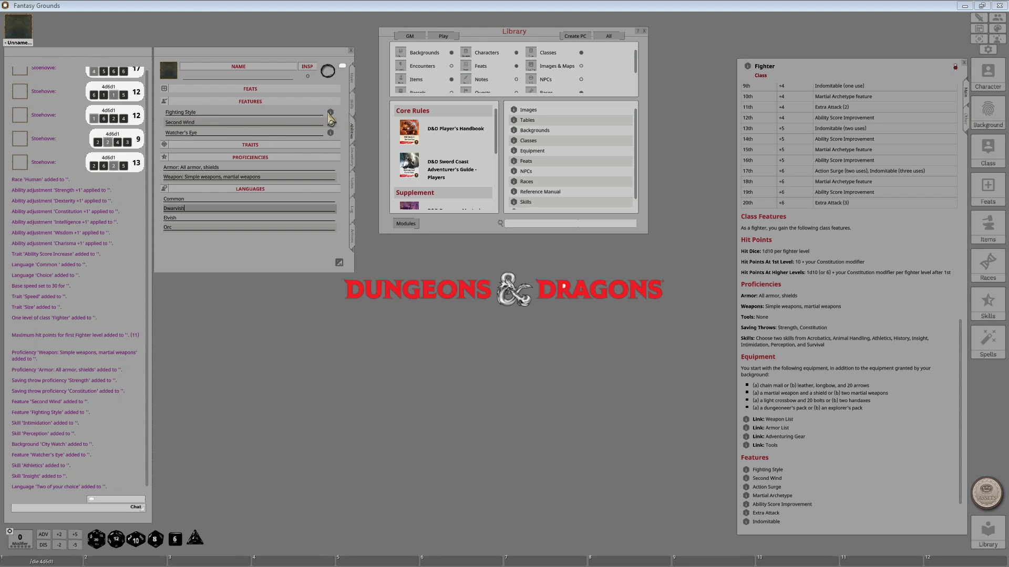
left_click(645, 32)
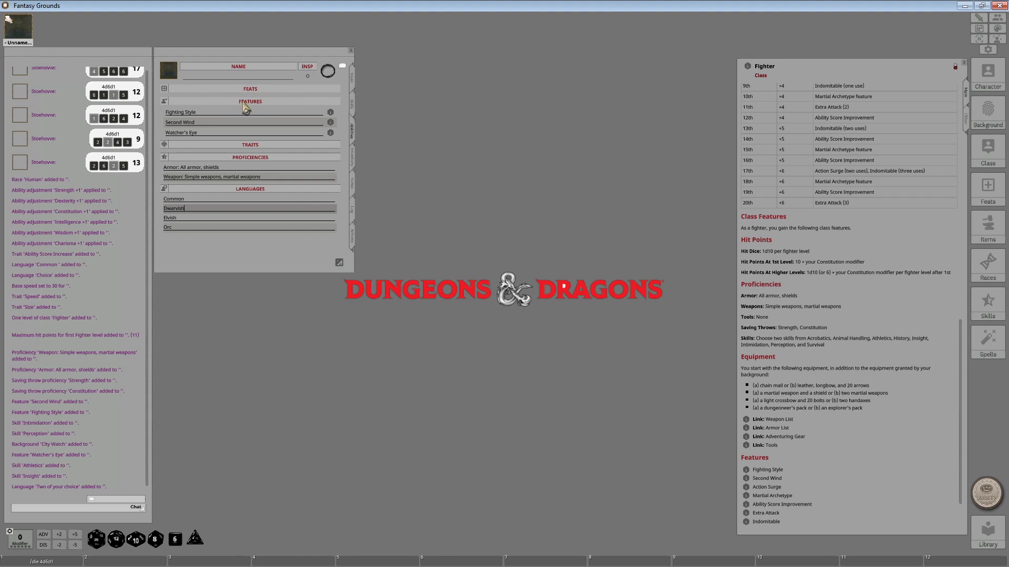
left_click(330, 112)
left_click_drag(478, 229, 401, 53)
left_click(330, 122)
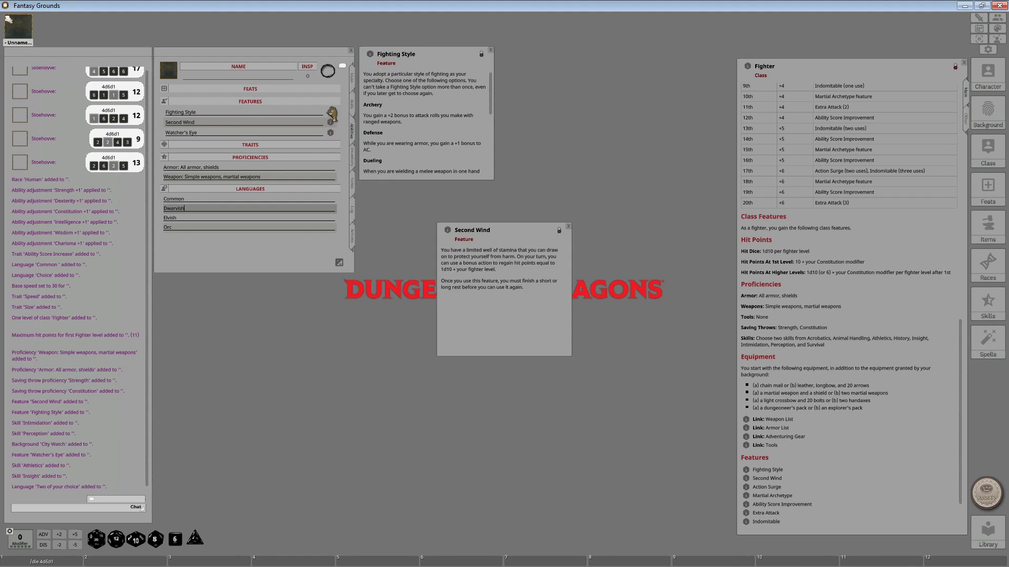
left_click_drag(475, 230, 535, 54)
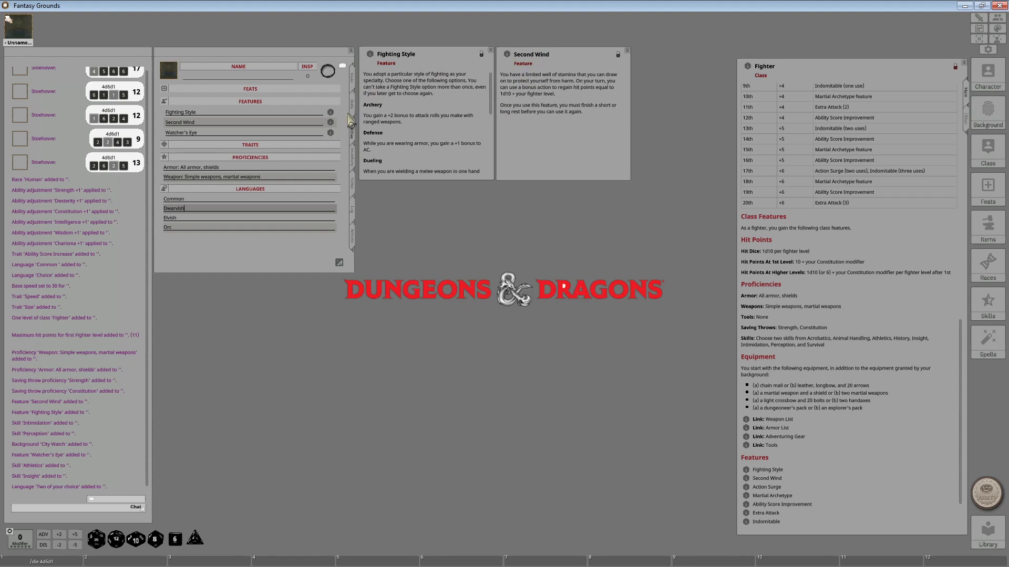
left_click(330, 133)
left_click_drag(507, 239, 428, 201)
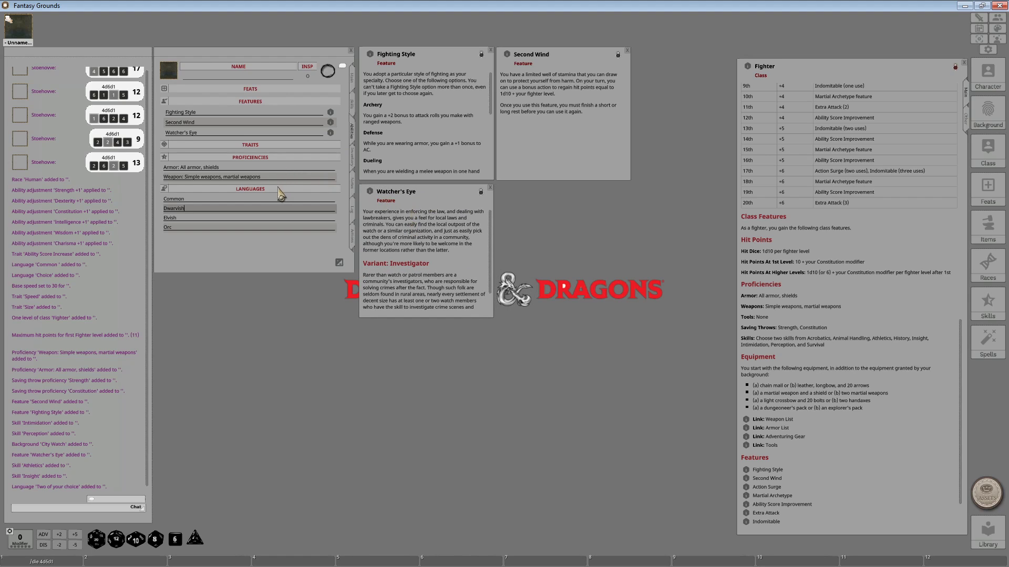
- Add the Second Wind feature from its description window to the powers on the character's actions page
left_click(217, 219)
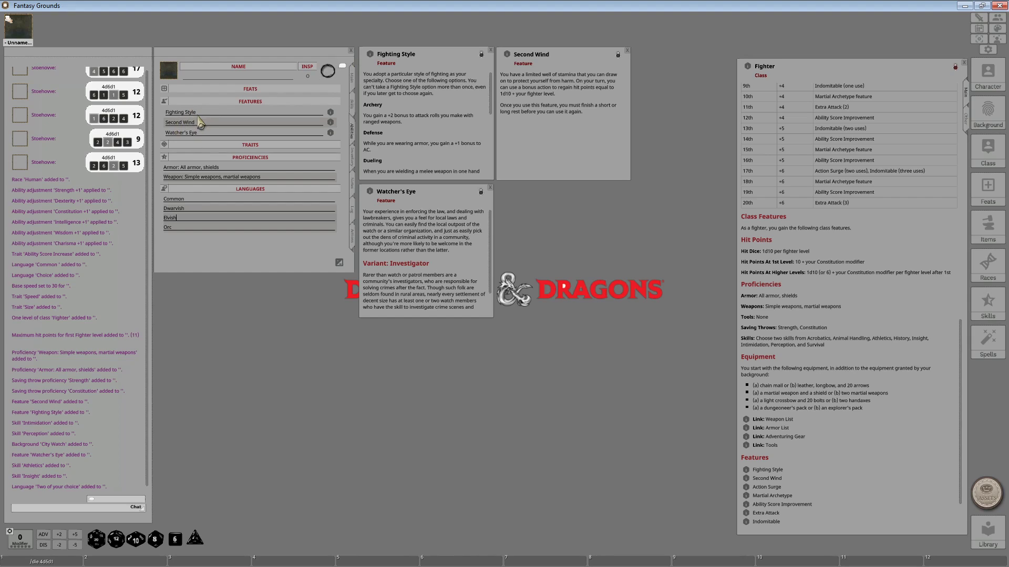
left_click(352, 237)
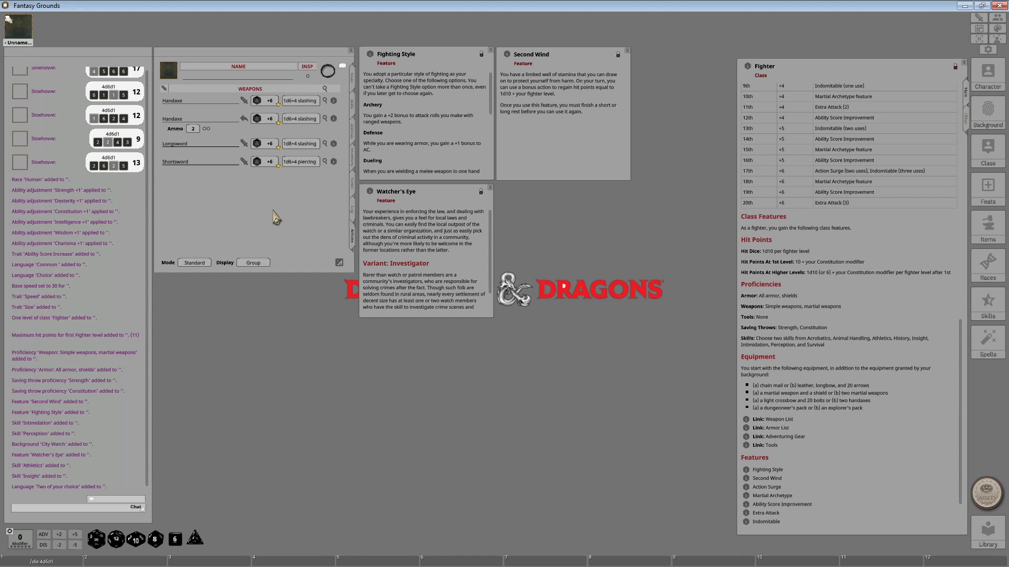
mouse_move(507, 56)
left_mouse_down()
mouse_move(551, 67)
mouse_move(211, 269)
mouse_move(223, 215)
left_mouse_up()
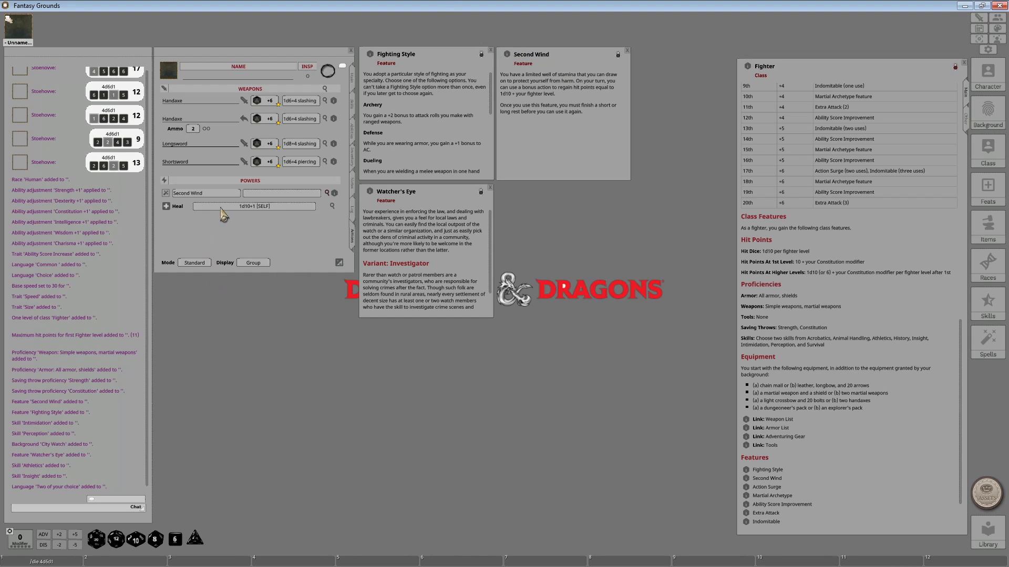
mouse_move(509, 52)
left_mouse_down()
mouse_move(313, 232)
mouse_move(238, 233)
mouse_move(245, 209)
mouse_move(271, 206)
mouse_move(222, 196)
mouse_move(166, 207)
left_mouse_up()
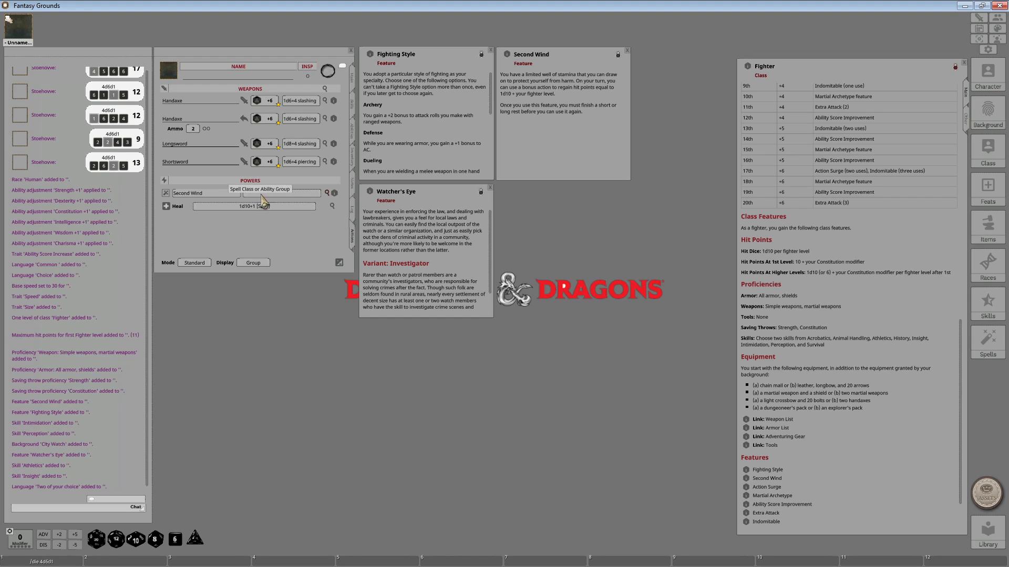
- Switch the actions page to Preparation mode and assign the Second Wind power to the ability group "Fighter"
key("shift")
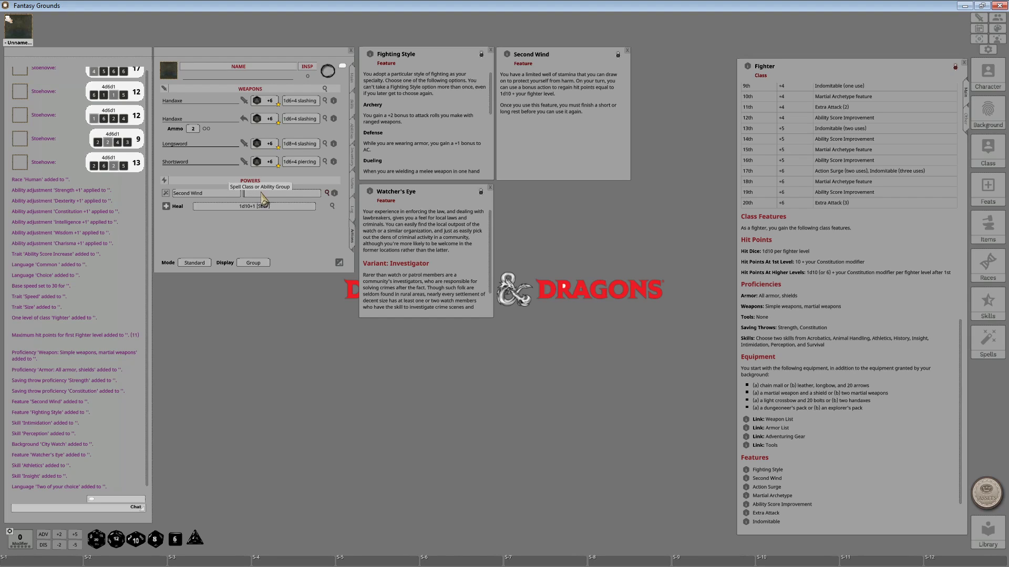
left_click(195, 262)
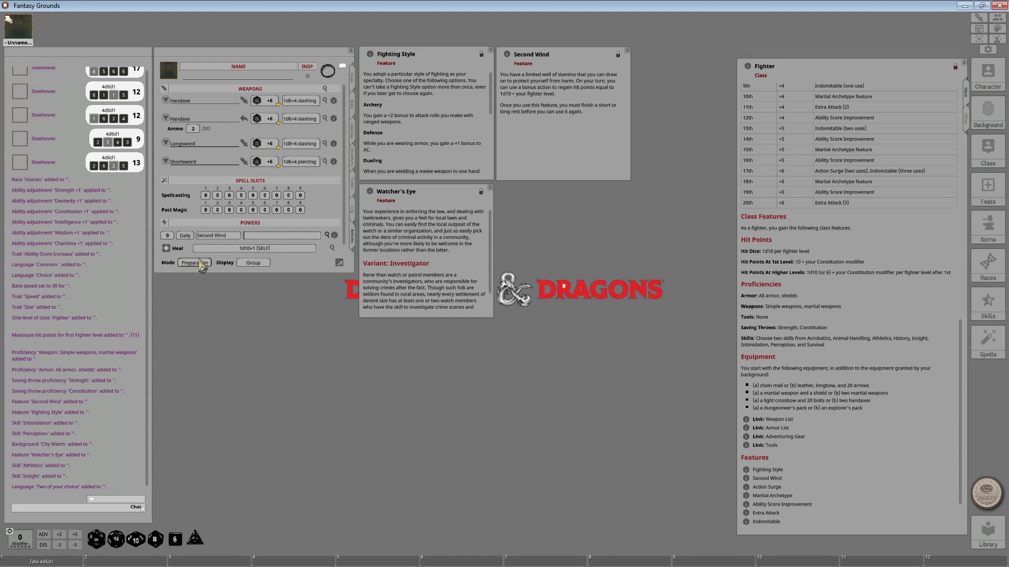
scroll(270, 234, "down", 1)
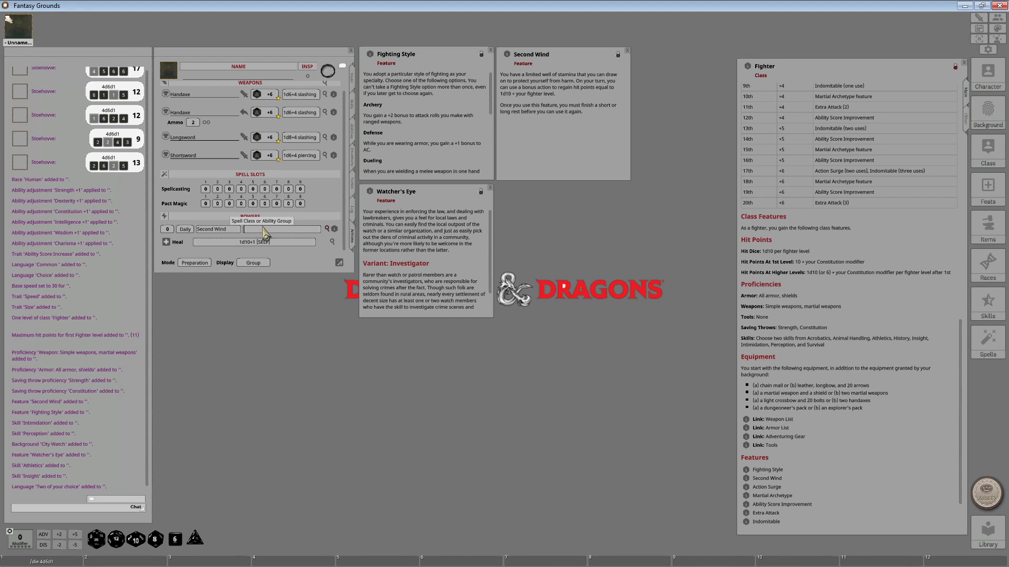
type("Fighter")
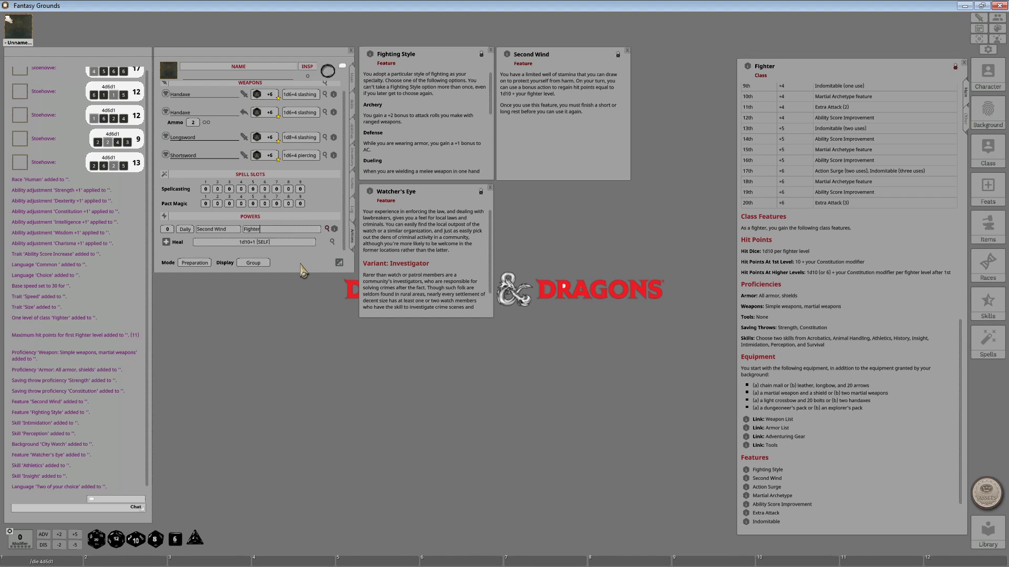
left_click(302, 270)
- Set the actions page to Combat mode with the Actions display, and collapse the details of Second Wind
left_click(203, 264)
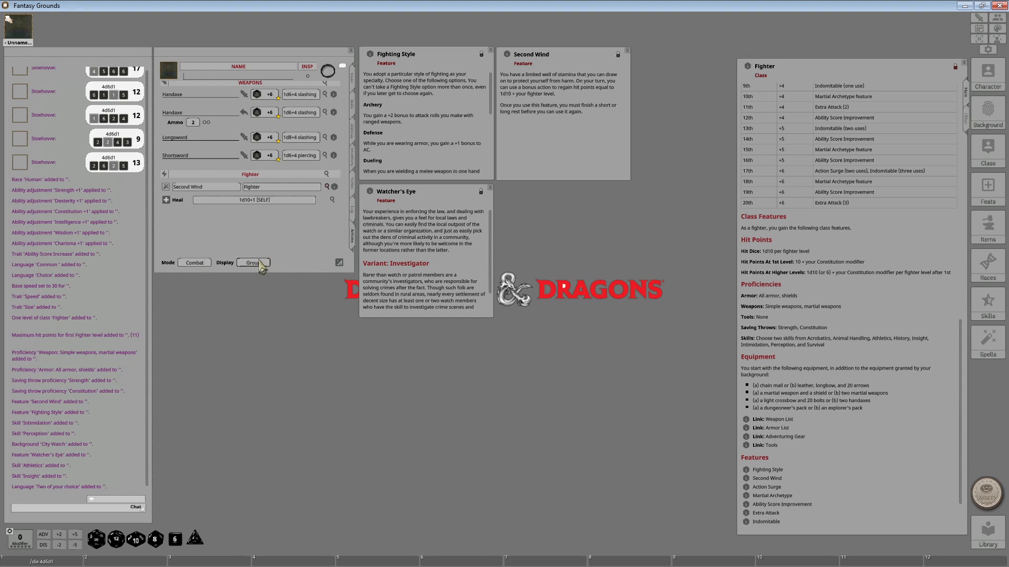
left_click(263, 266)
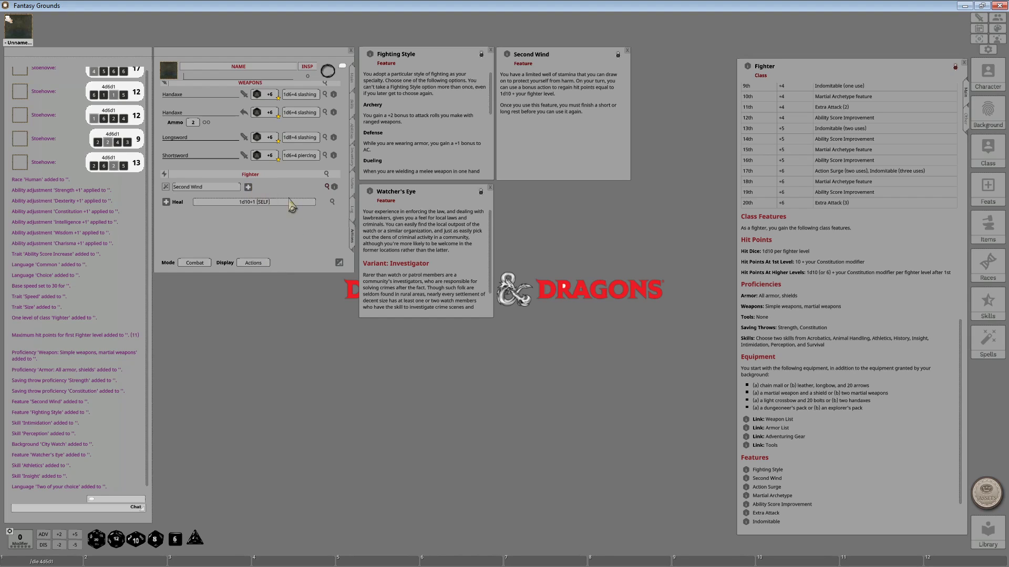
left_click(328, 188)
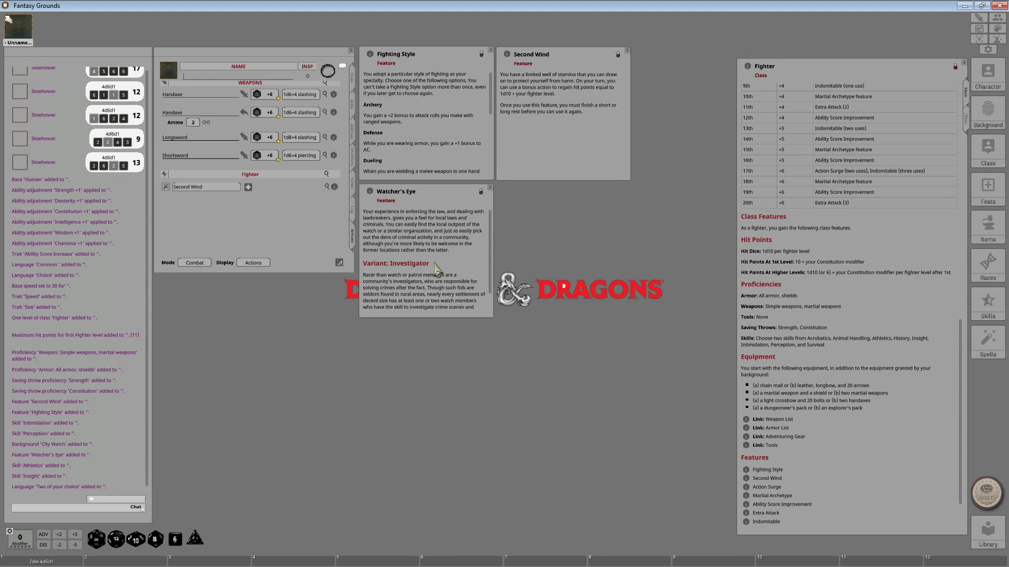
- Read the Watcher's Eye description with its Investigator variant, and compare it with the character's skills list
scroll(455, 263, "down", 2)
scroll(455, 263, "up", 2)
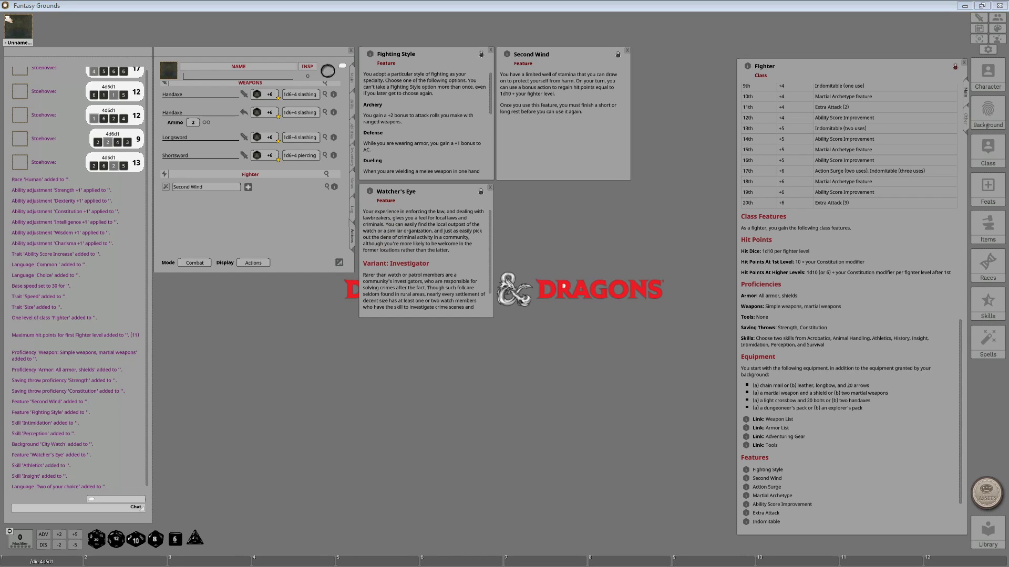
scroll(425, 257, "down", 2)
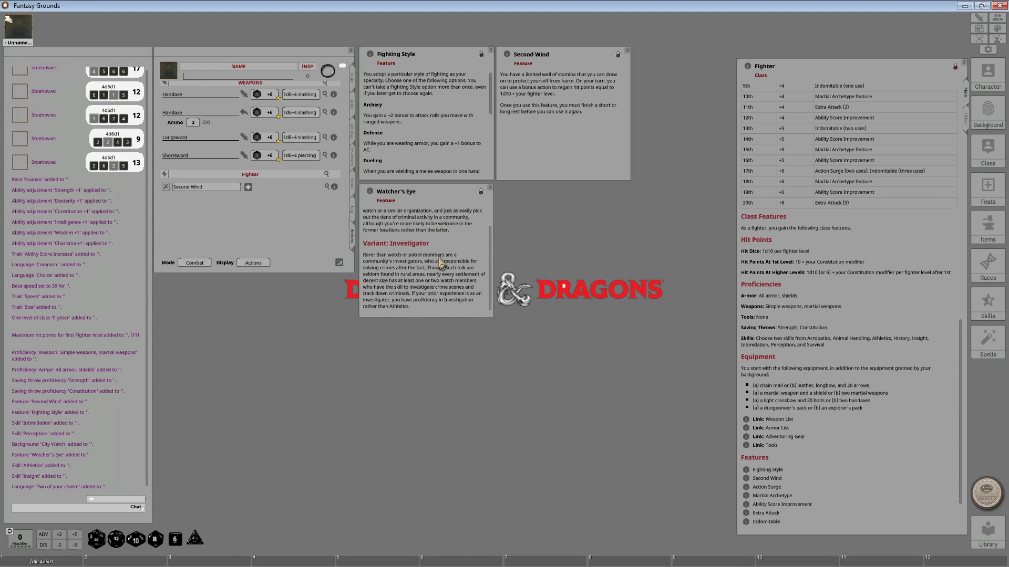
scroll(444, 262, "up", 2)
scroll(423, 260, "down", 2)
scroll(437, 263, "up", 1)
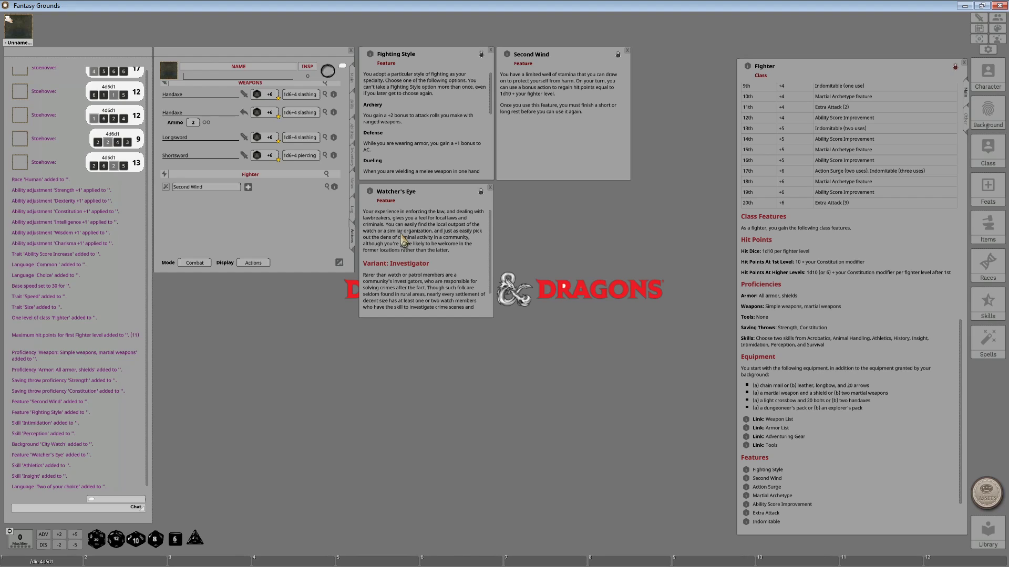
scroll(435, 253, "down", 2)
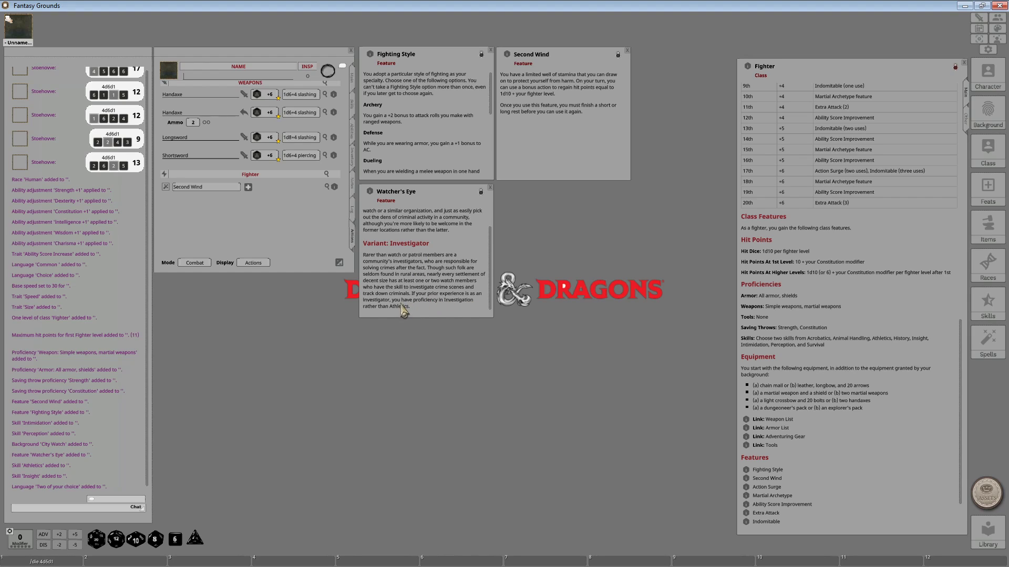
left_click(353, 108)
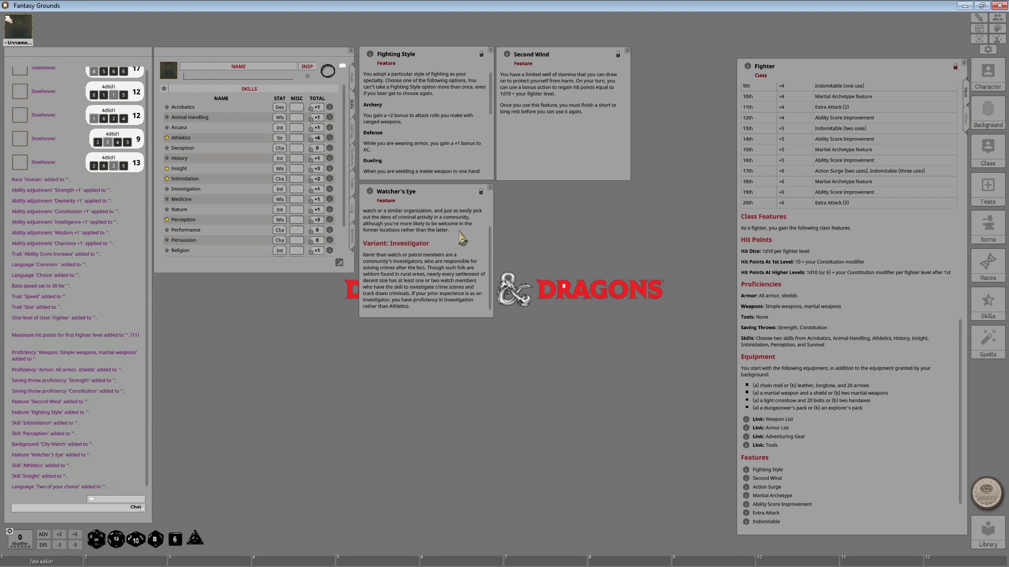
scroll(469, 246, "up", 2)
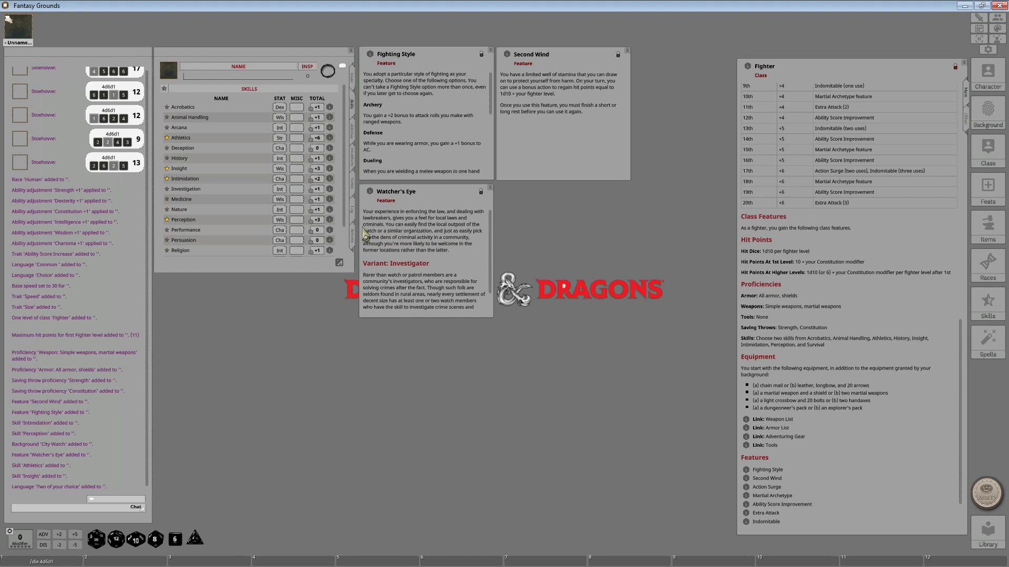
- Return to the weapons list, close the Watcher's Eye and Second Wind descriptions, and enlarge the Fighting Style window to show every option
left_click(357, 242)
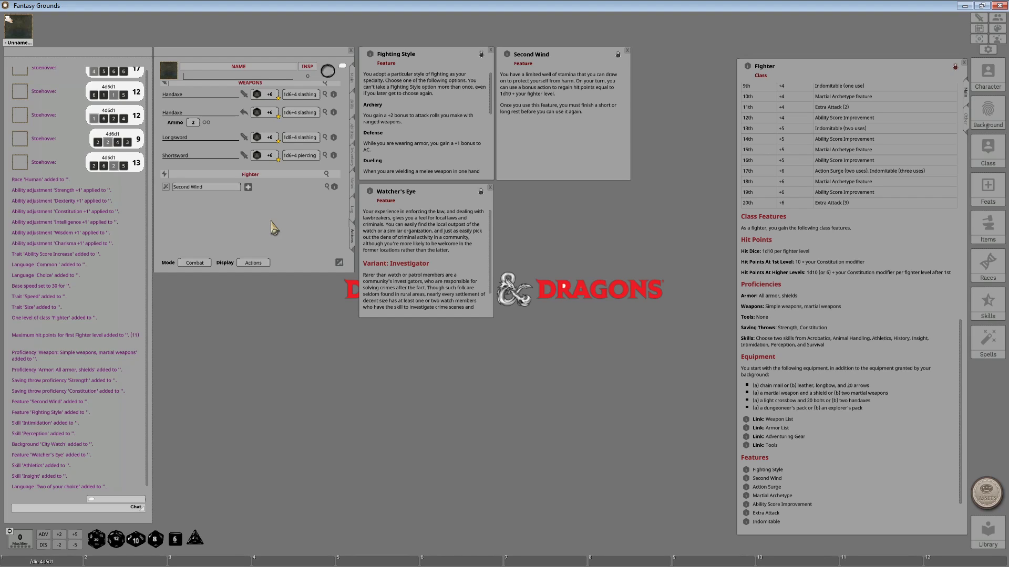
left_click(490, 188)
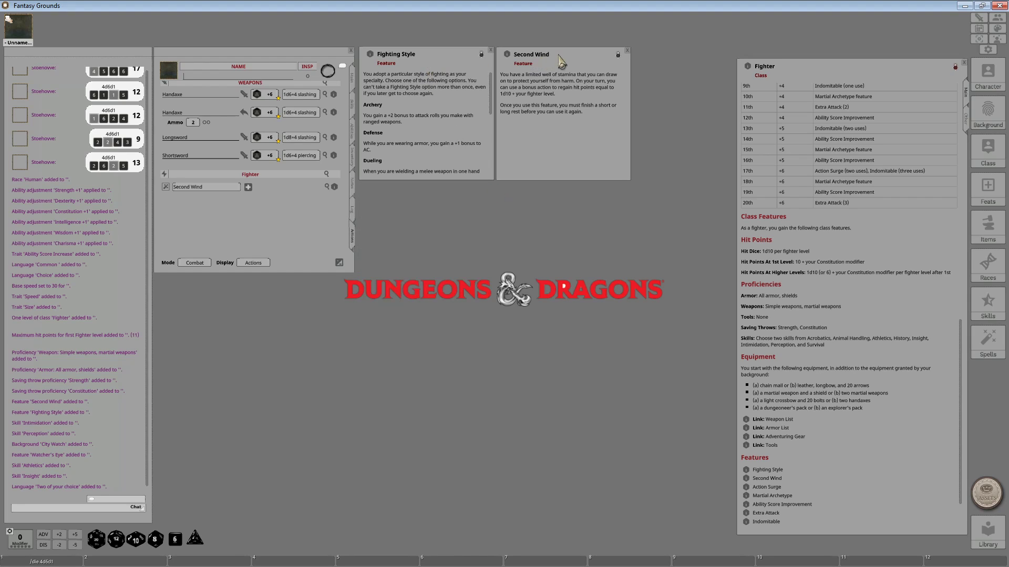
left_click(627, 50)
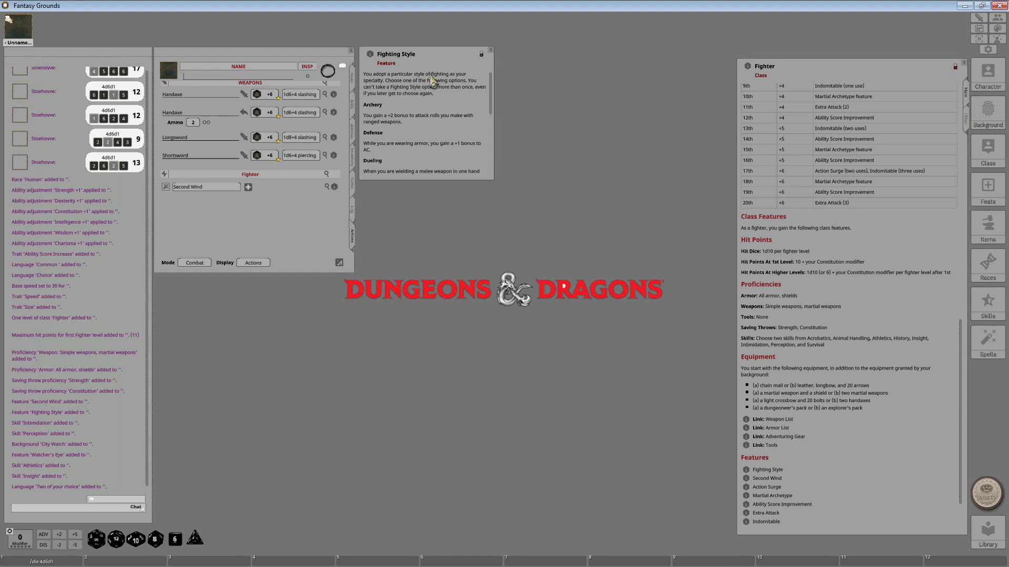
left_click_drag(425, 179, 435, 336)
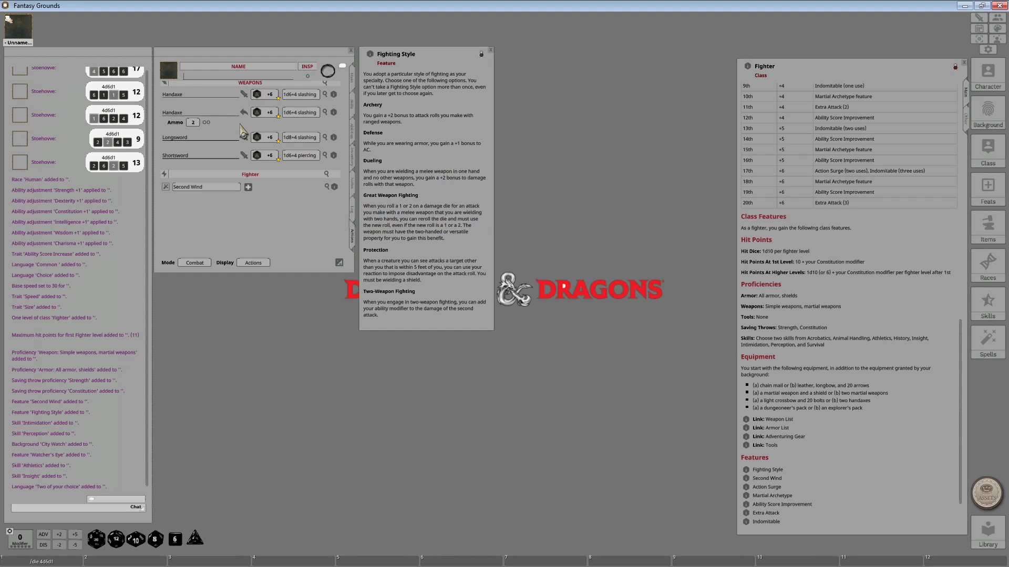
- Review the character's main statistics, the weapons list and the Fighter class table alongside the Fighting Style options
left_click(353, 79)
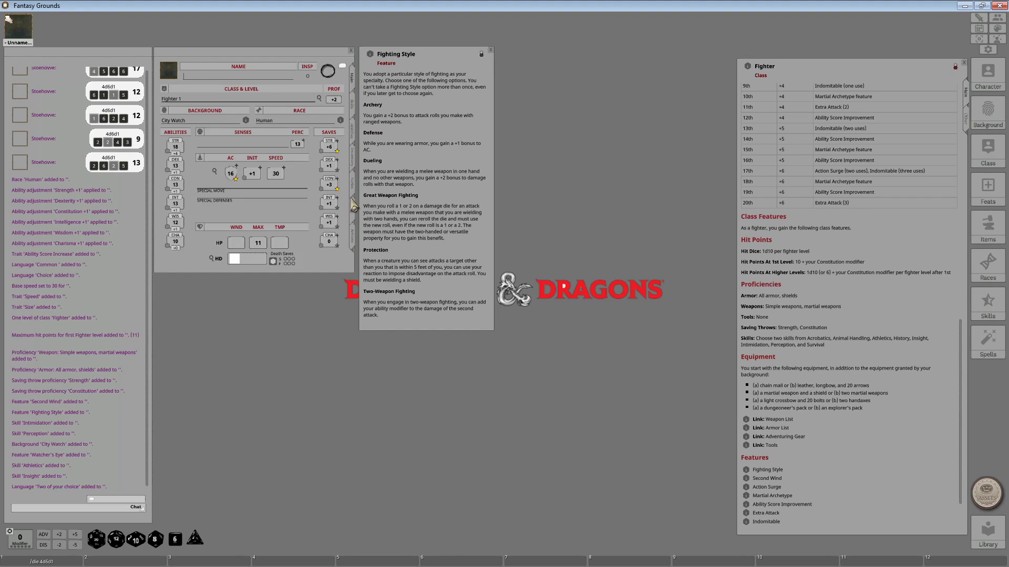
left_click(356, 228)
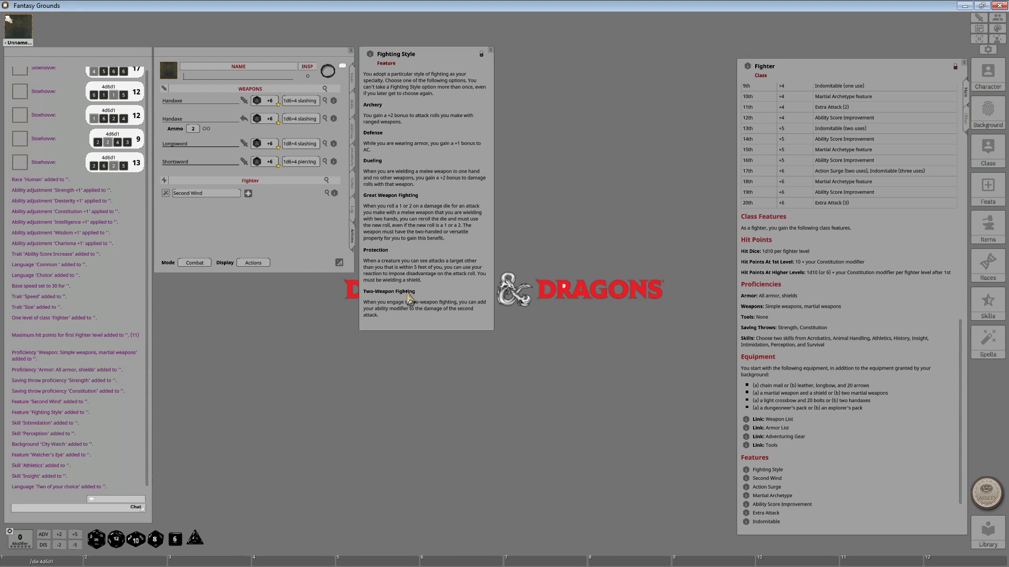
scroll(819, 286, "up", 3)
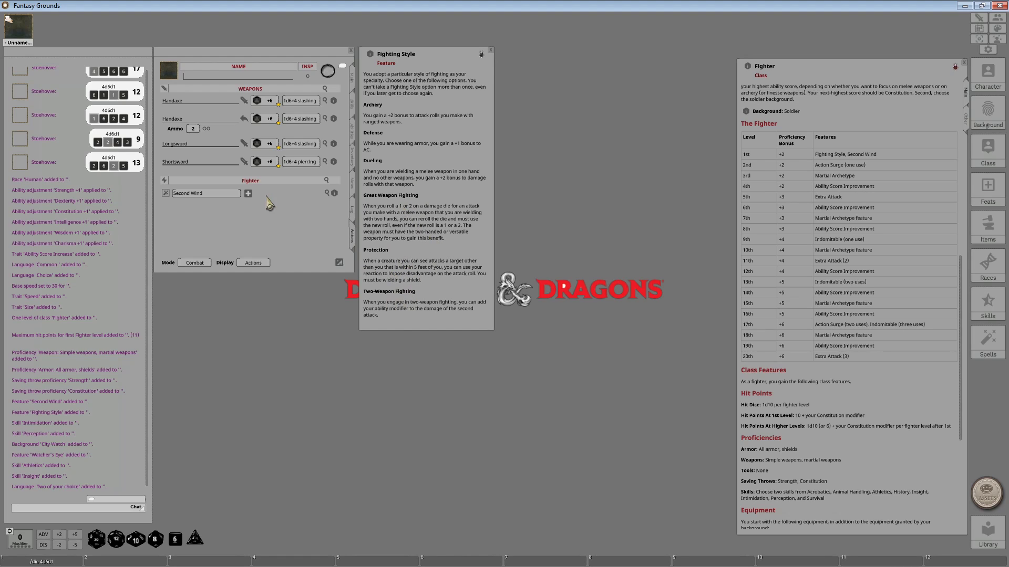
scroll(875, 366, "down", 5)
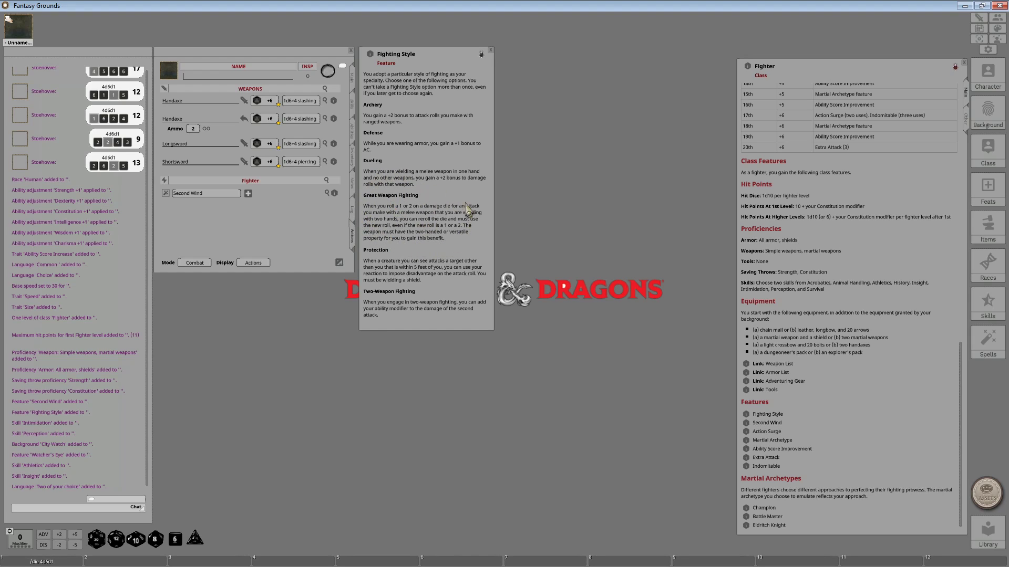
- Rename the character's Fighting Style feature to "Fighting Style: Great Weapon Fighting"
left_click(355, 132)
left_click(214, 113)
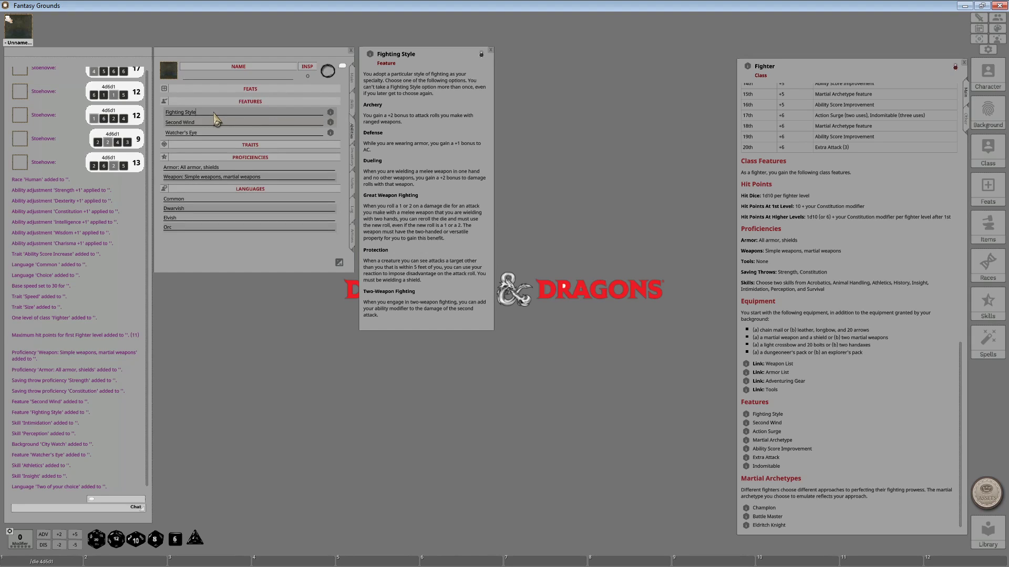
type(": TG")
type("reat W")
type("eapon Fighting")
left_click(220, 121)
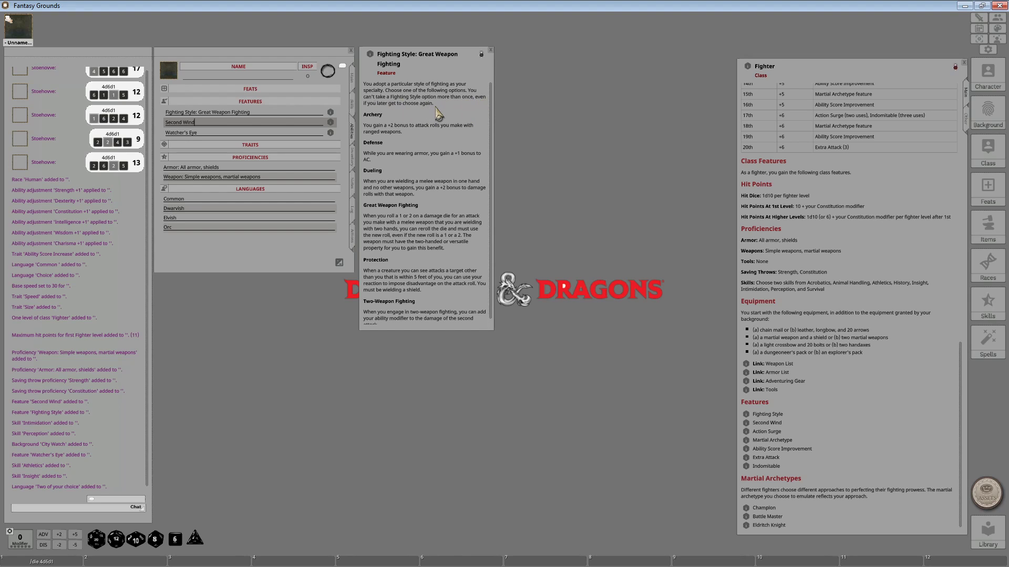
- Check the Great Weapon Fighting text, roll a few plain d20s, and roll an attack with the Longsword
scroll(403, 232, "down", 1)
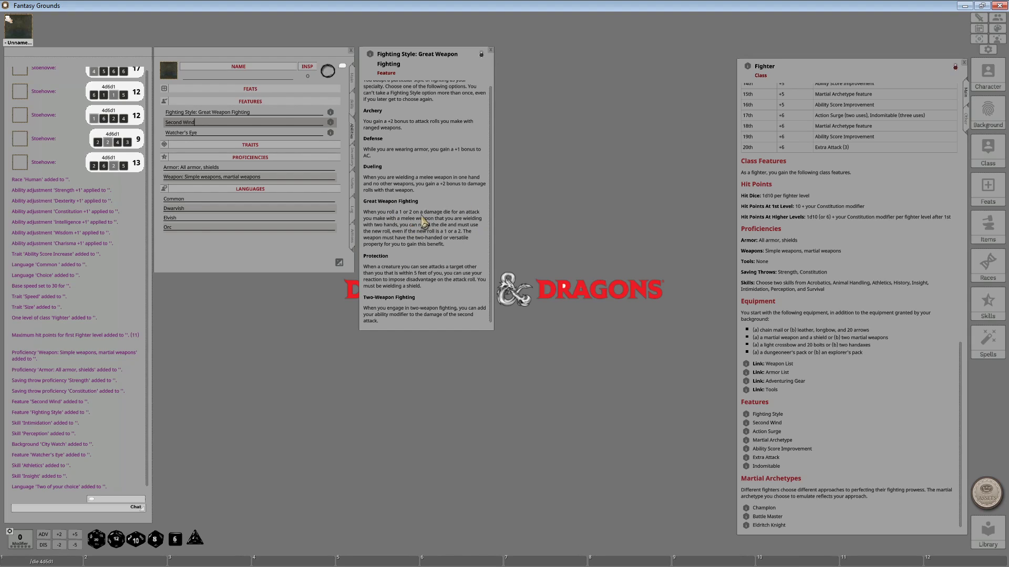
left_click_drag(96, 539, 113, 508)
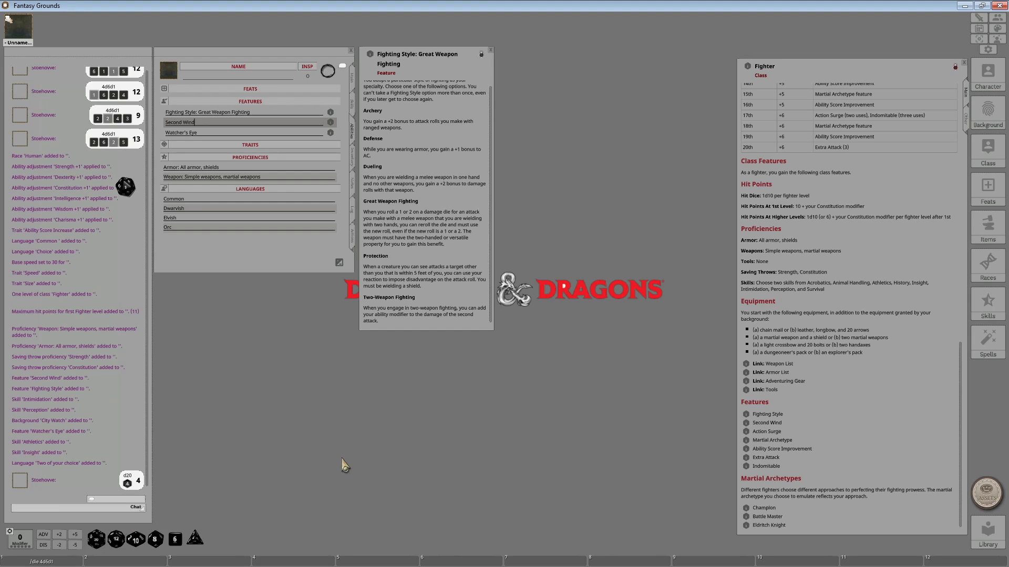
left_click_drag(96, 539, 126, 460)
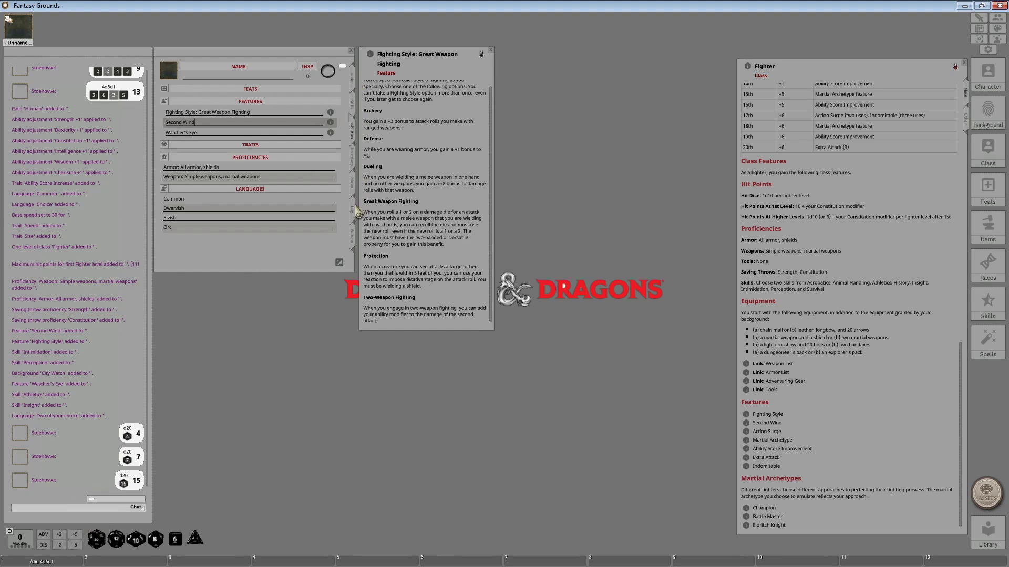
left_click(353, 236)
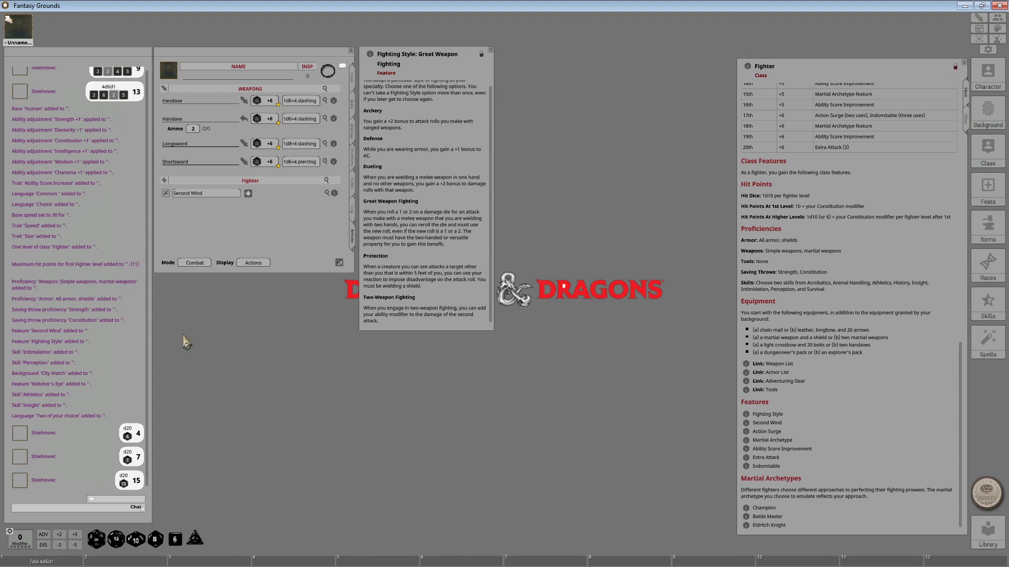
double_click(257, 144)
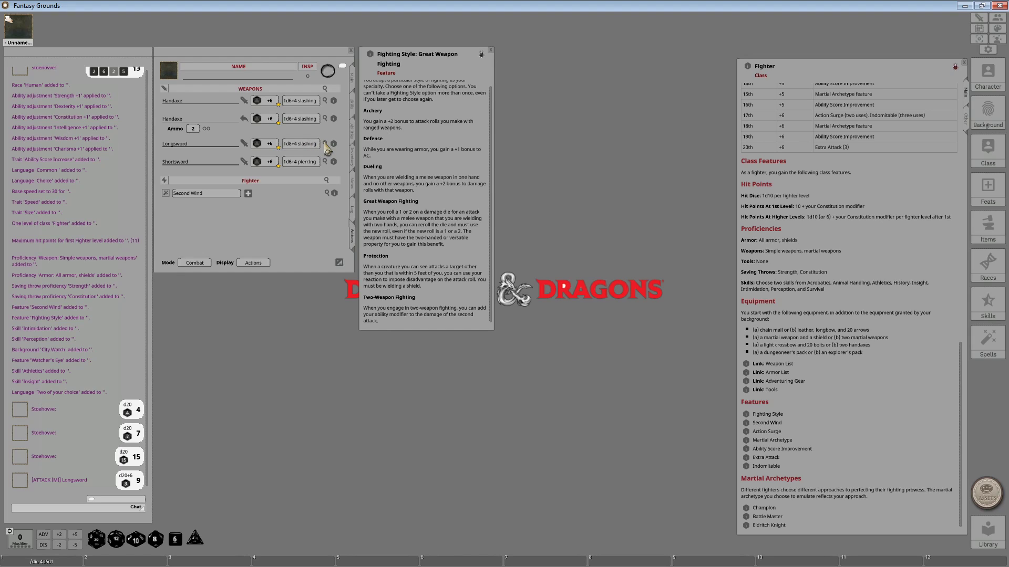
- Open the Longsword's weapon settings and its item record, and place the item record below the character sheet
left_click(325, 144)
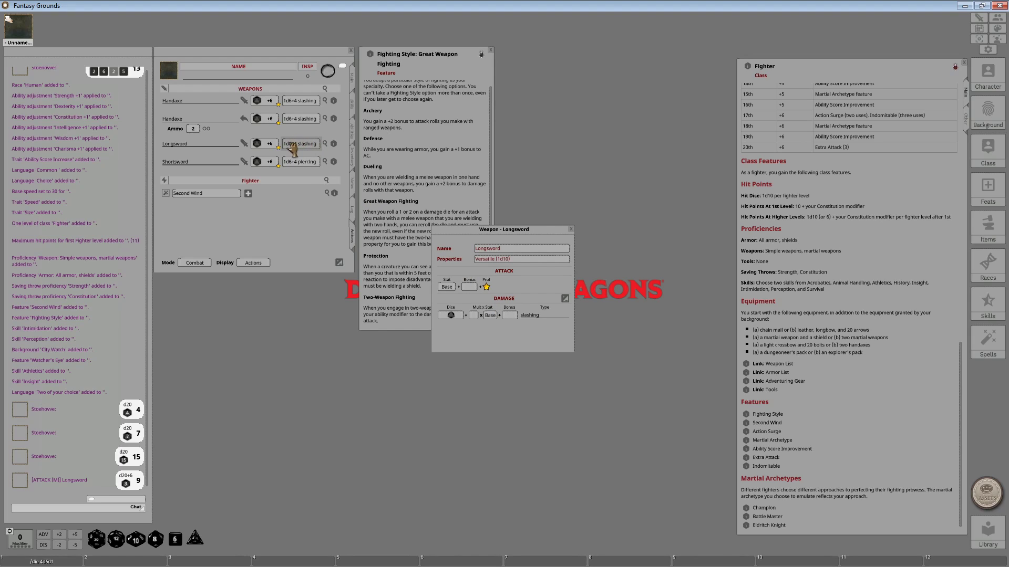
left_click(333, 144)
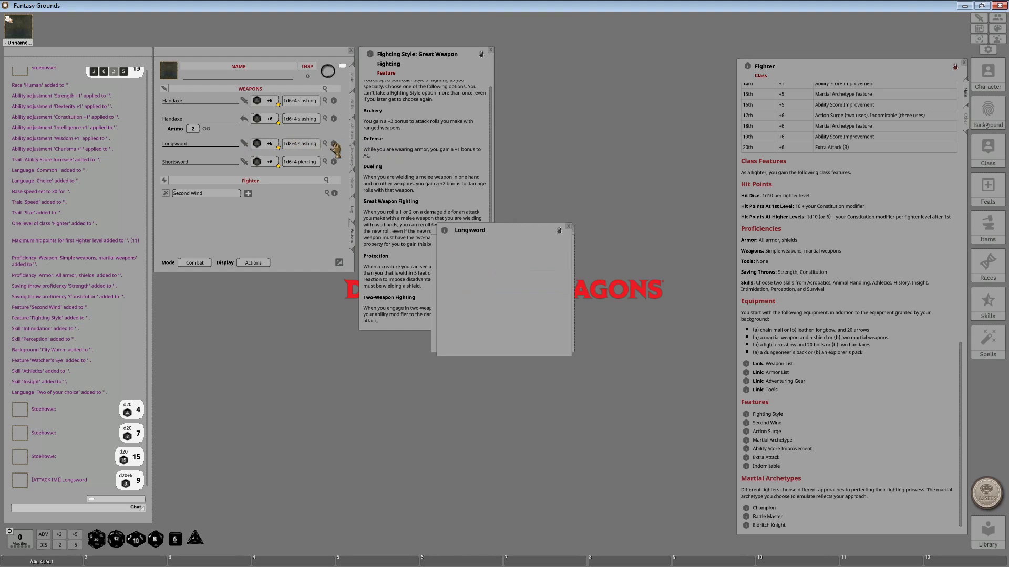
left_click_drag(504, 255, 273, 353)
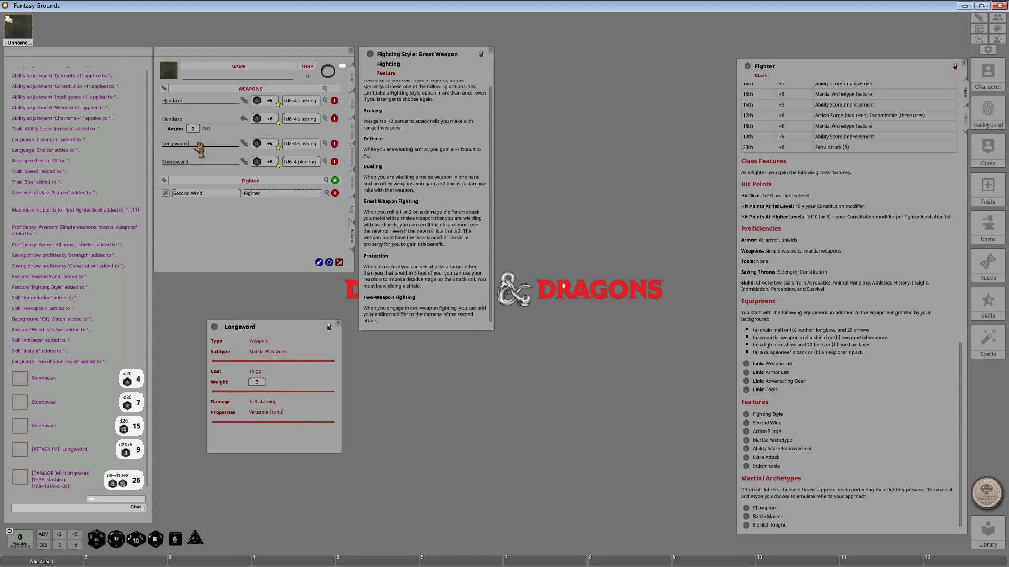
- Rename the Longsword weapon entry to "Longsword (One Handed)"
type("(")
type("One-han")
type("ded)")
left_click(201, 144)
key("Right")
key("Delete")
type("n")
left_click(212, 162)
- Add a new weapon entry named "Longsword (Two Handed)" to the weapons list
right_click(227, 138)
left_click(225, 168)
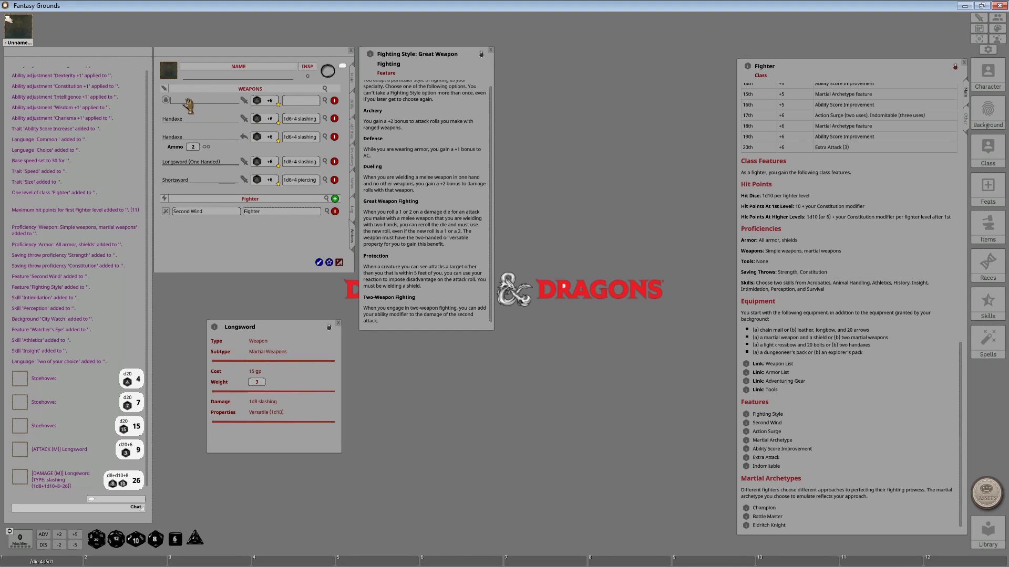
type("Longs")
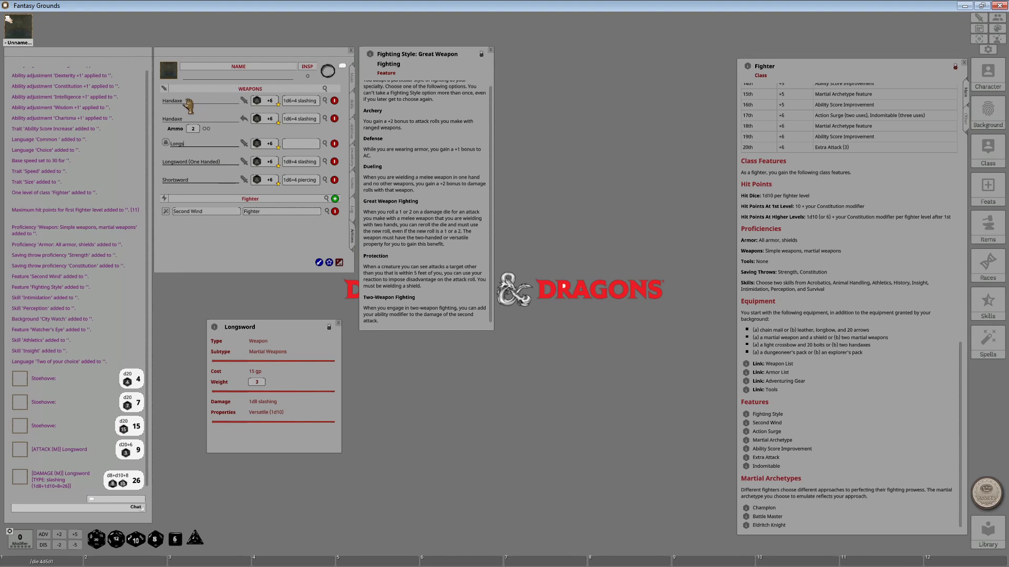
type("word (Two Handed")
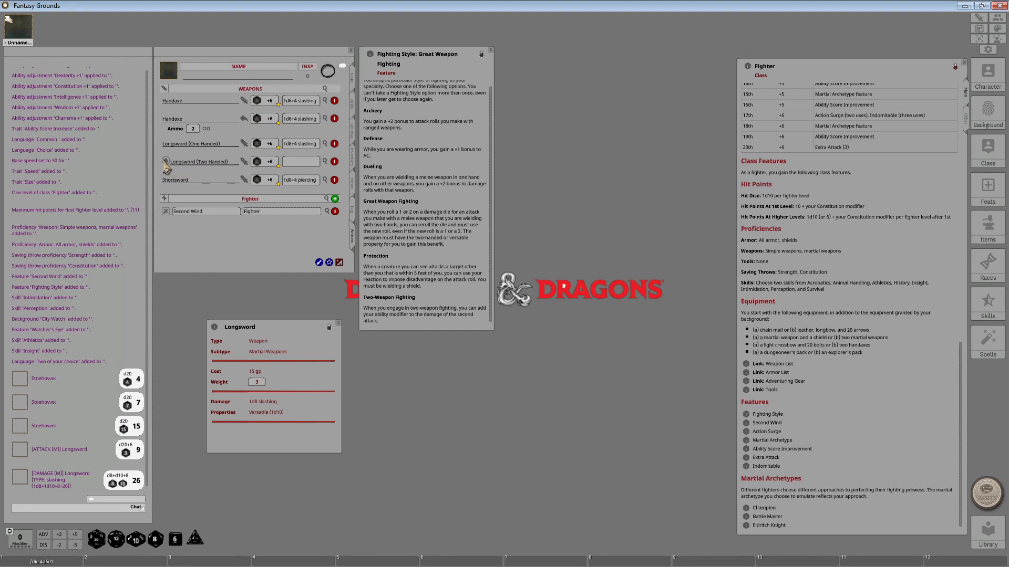
- Give Longsword (Two Handed) a damage entry with one d10, the base stat and the slashing type
left_click(165, 163)
left_click(325, 162)
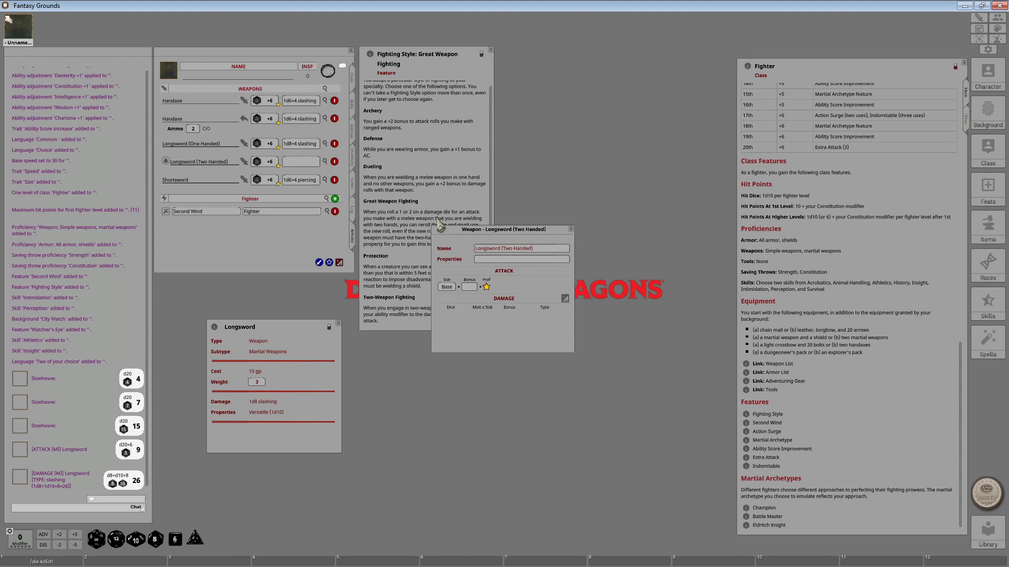
left_click(565, 299)
left_click(555, 299)
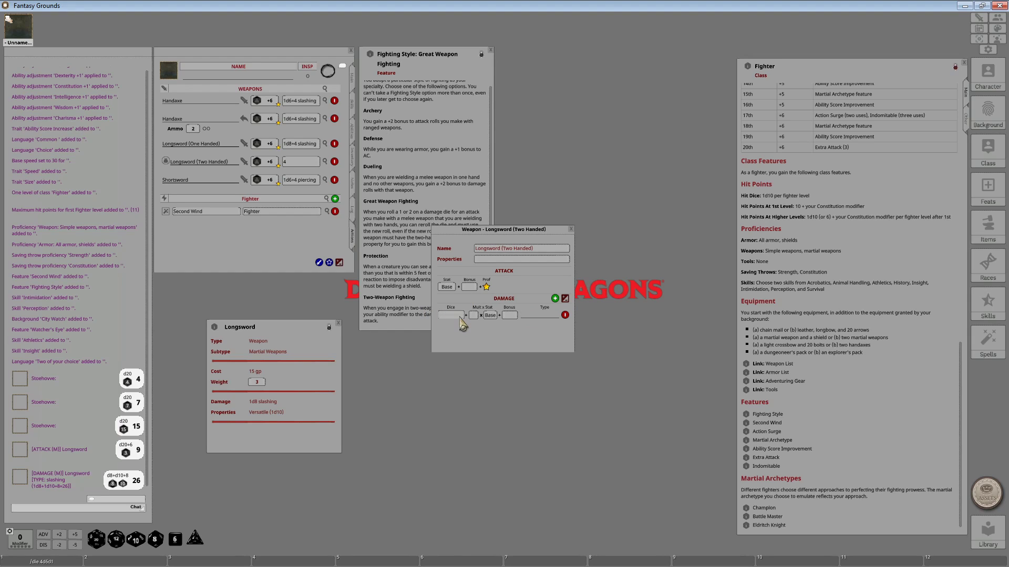
left_click_drag(135, 539, 450, 315)
left_click(571, 230)
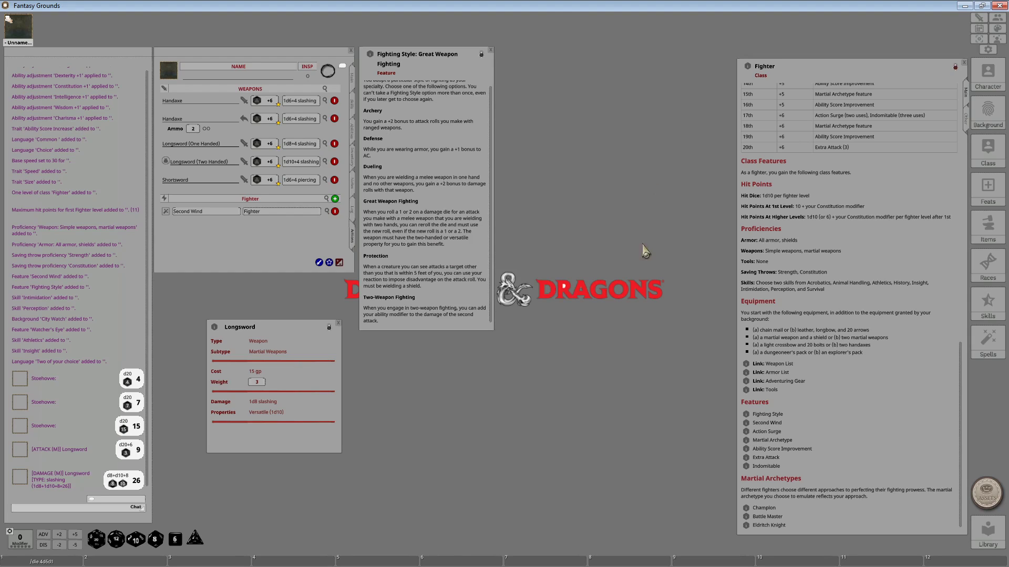
- Roll damage with Longsword (Two Handed) and open its weapon settings
double_click(306, 164)
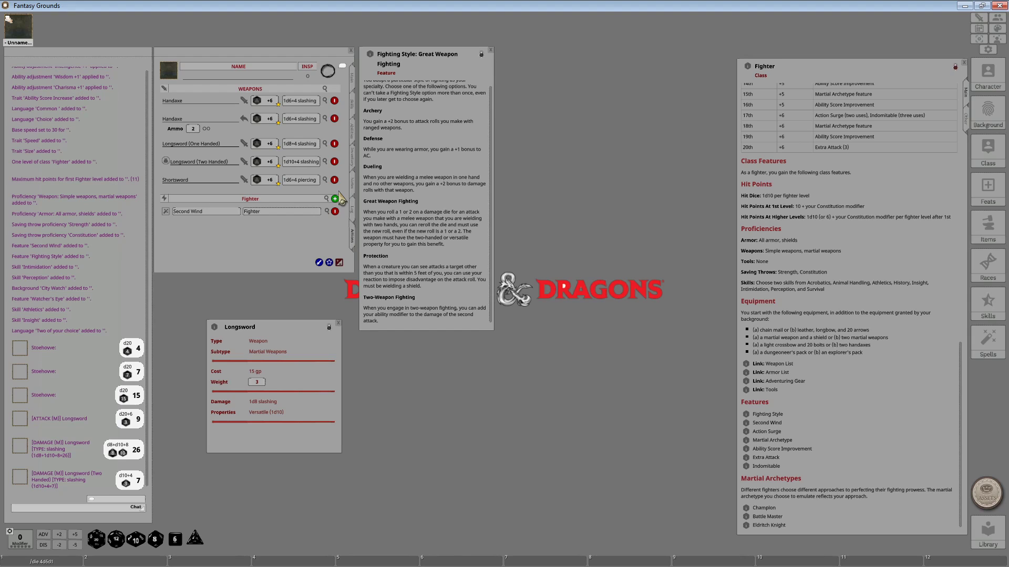
double_click(303, 164)
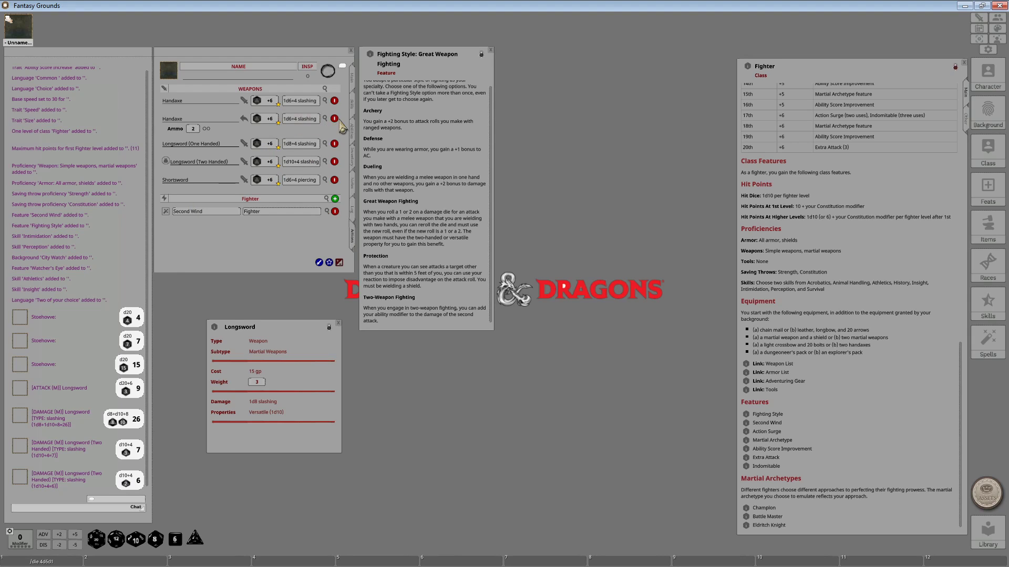
left_click(325, 162)
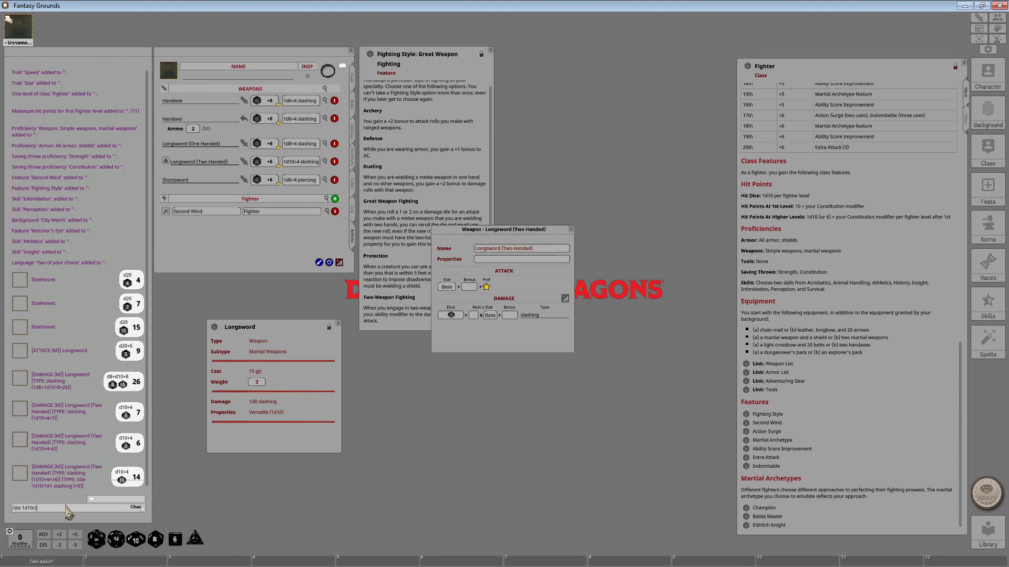
- Write the reroll command "/die 1d10r2#1" in the chat and store it in hotkey slot 12
type("#1")
left_click_drag(666, 564, 961, 565)
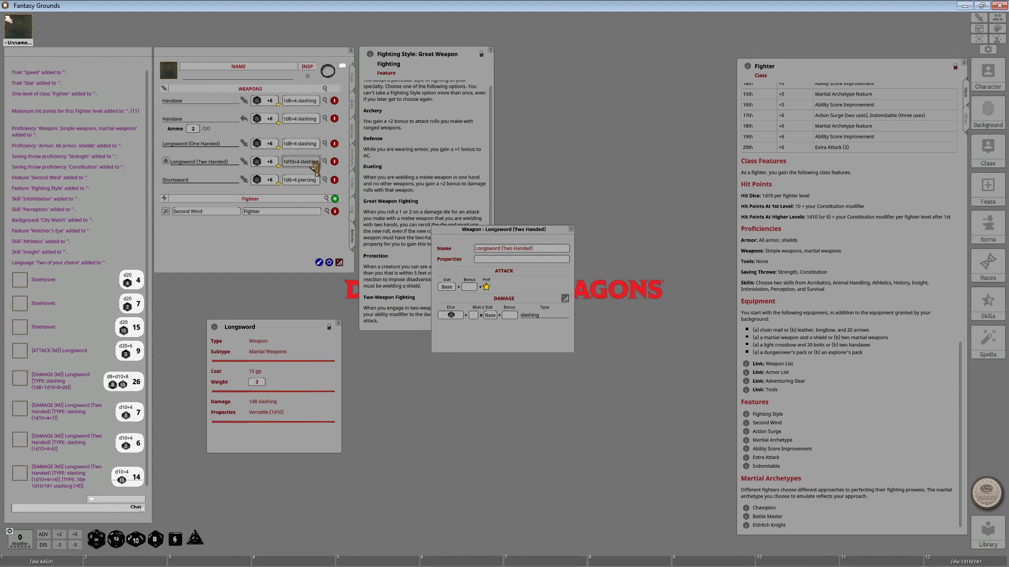
- Roll an attack with Longsword (Two Handed), and test the stored 1d10r2#1 reroll command repeatedly
double_click(261, 162)
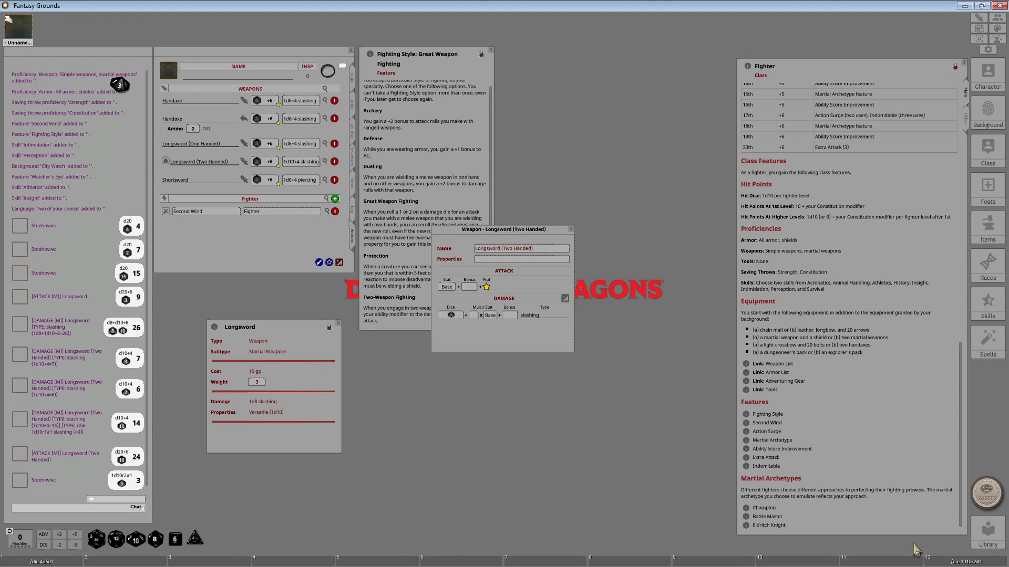
left_click(952, 561)
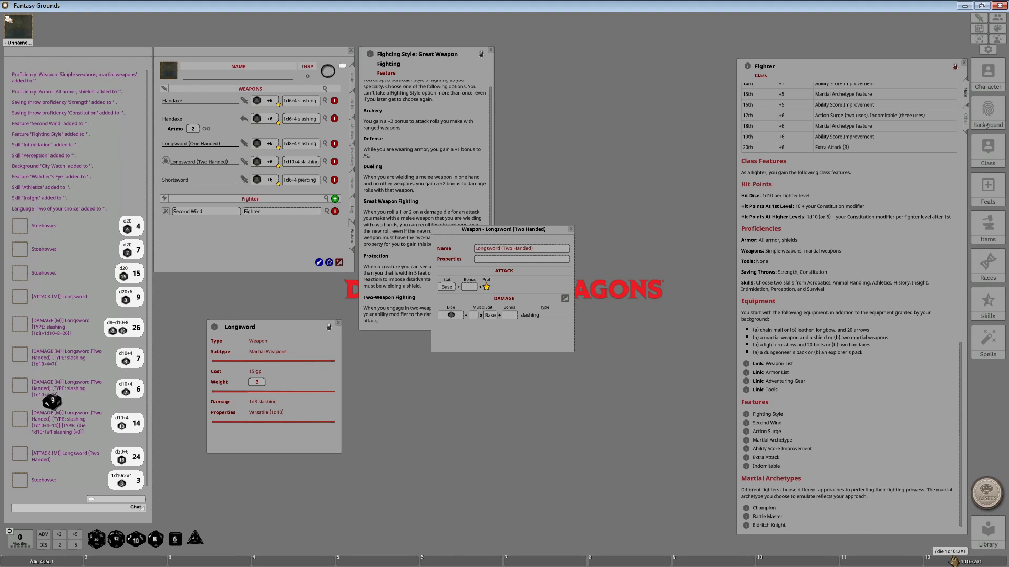
left_click(952, 561)
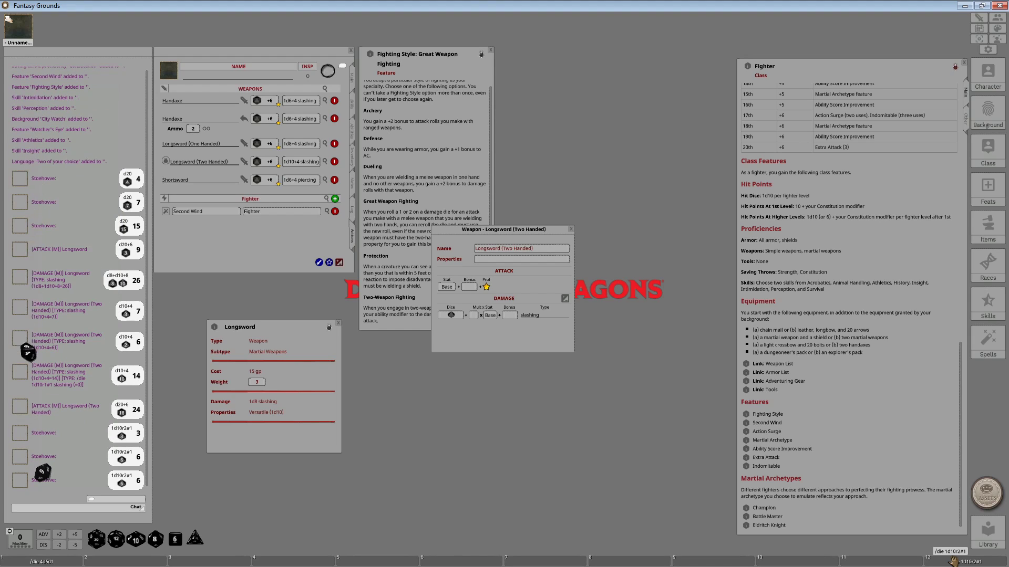
left_click(952, 561)
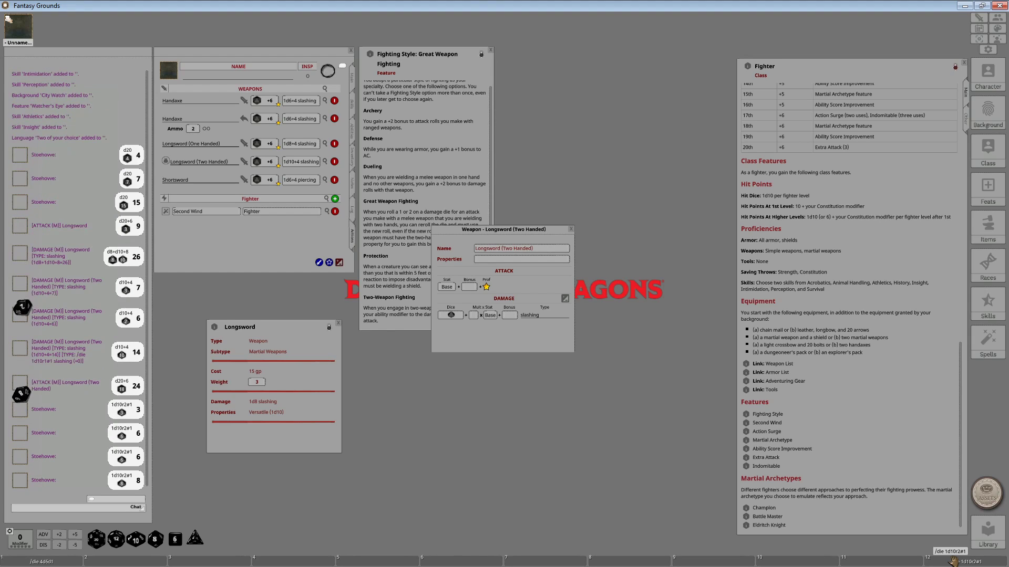
left_click(952, 561)
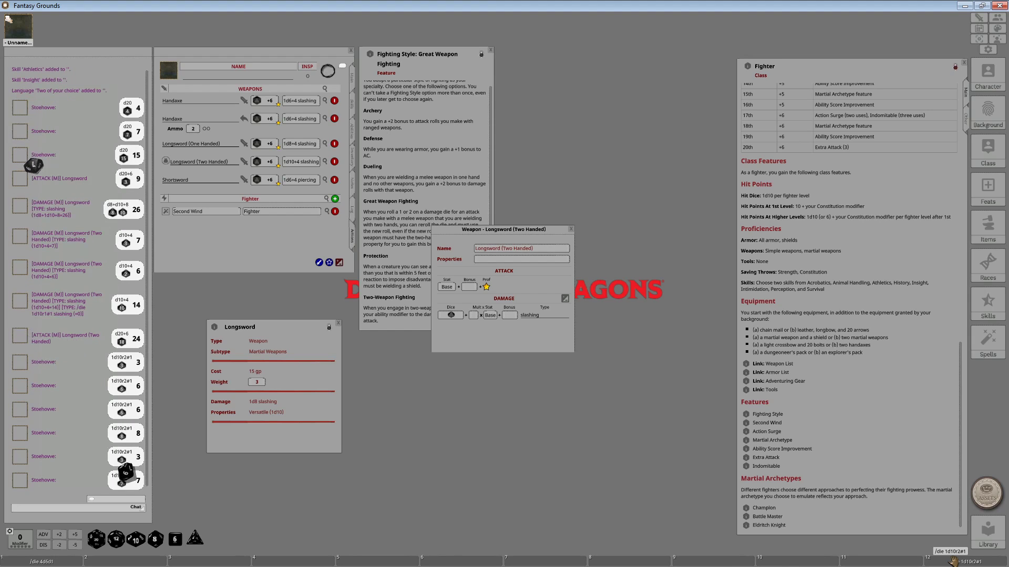
left_click(952, 561)
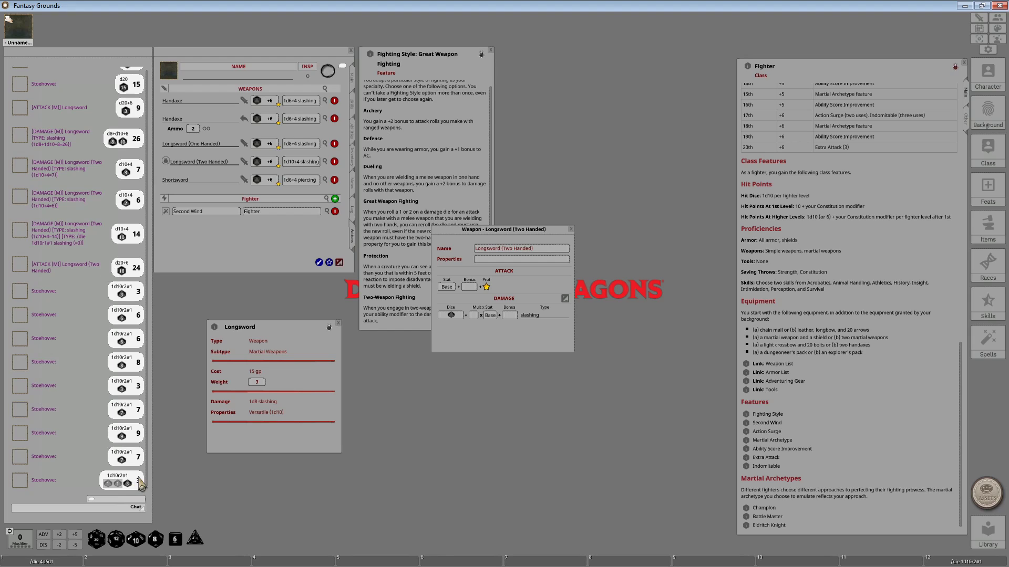
- Compare the Great Weapon Fighting text with the two-handed Longsword's settings, close the settings, and roll the stored 1d10r2#1 command again
left_click(434, 167)
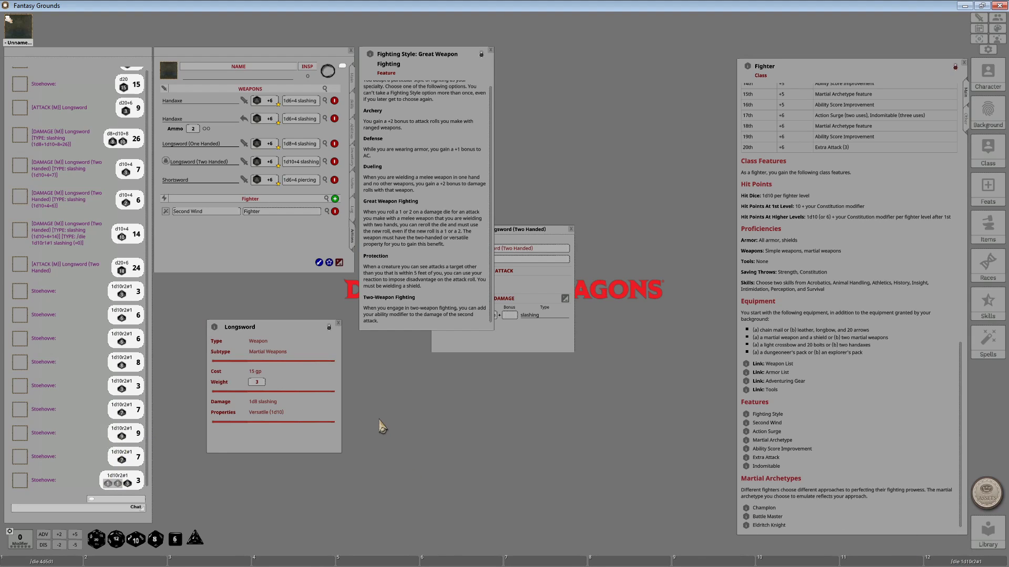
left_click_drag(525, 231, 445, 343)
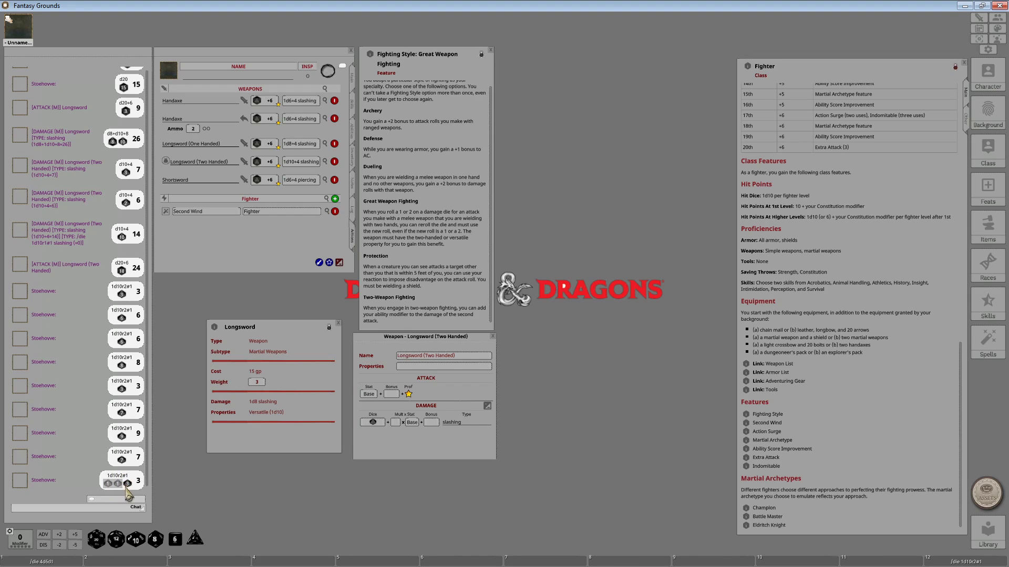
left_click(493, 337)
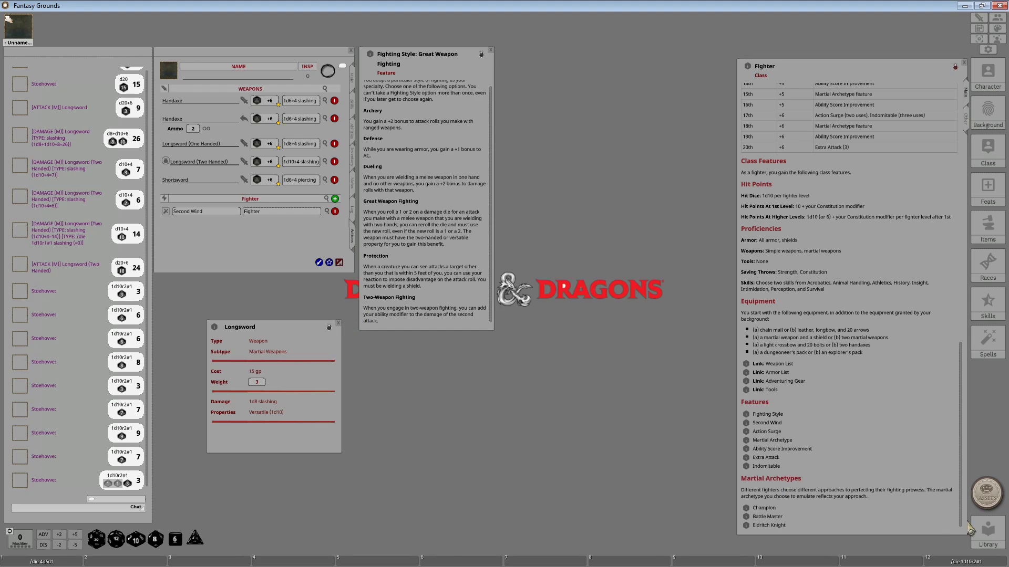
left_click(962, 562)
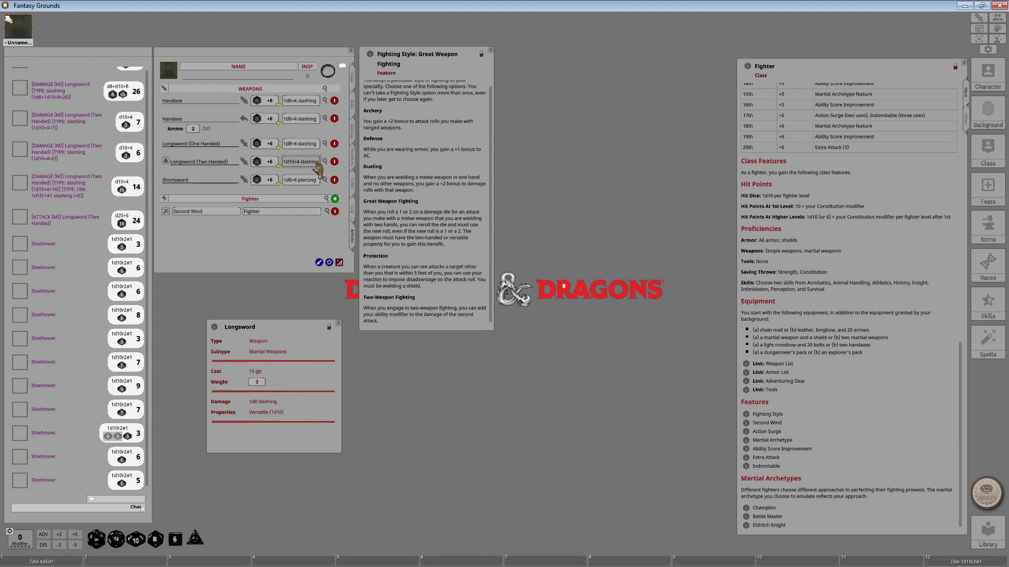
- Review the character's equipment list and treasure in the inventory
left_click(354, 157)
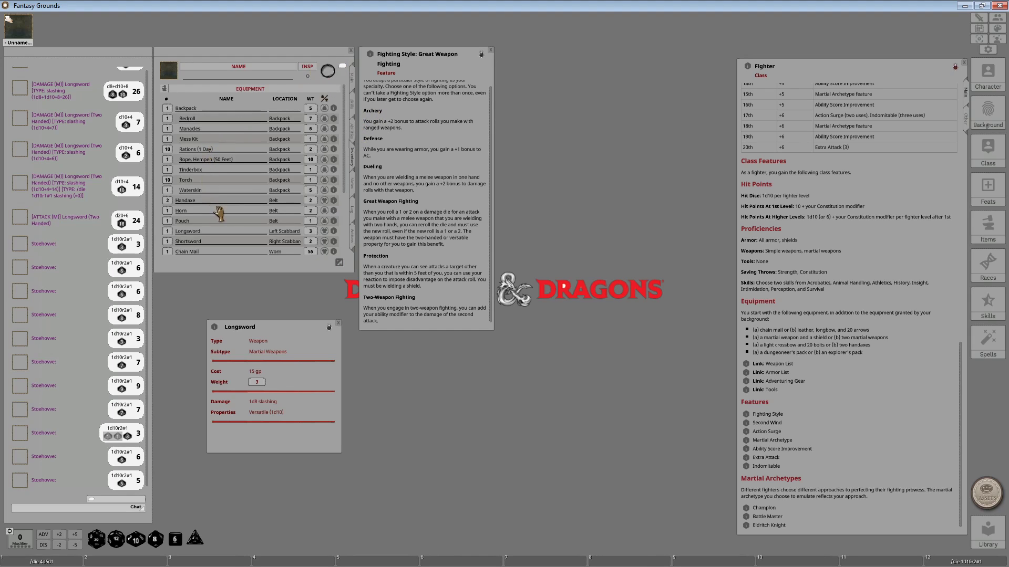
scroll(218, 213, "down", 1)
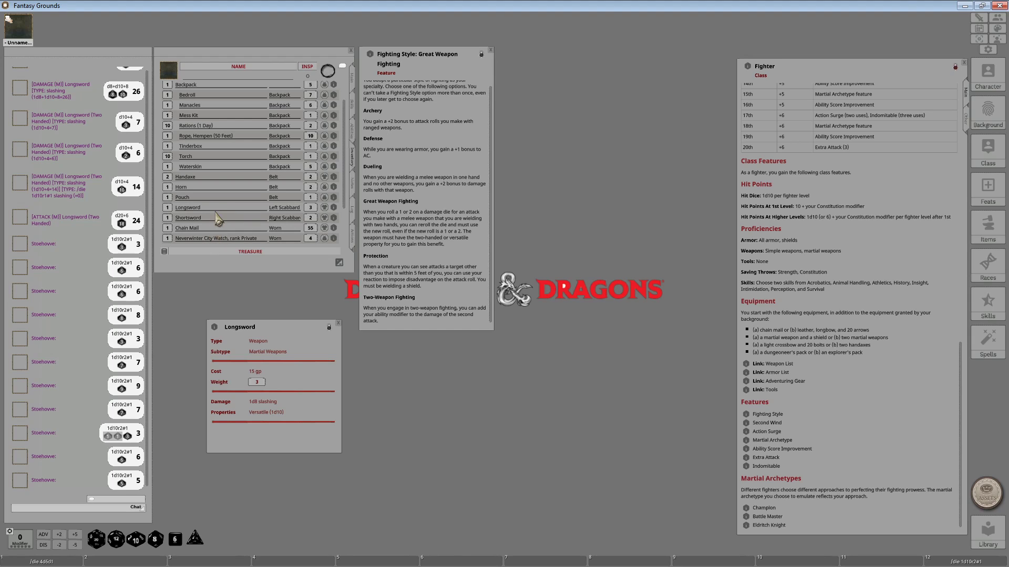
scroll(218, 213, "up", 1)
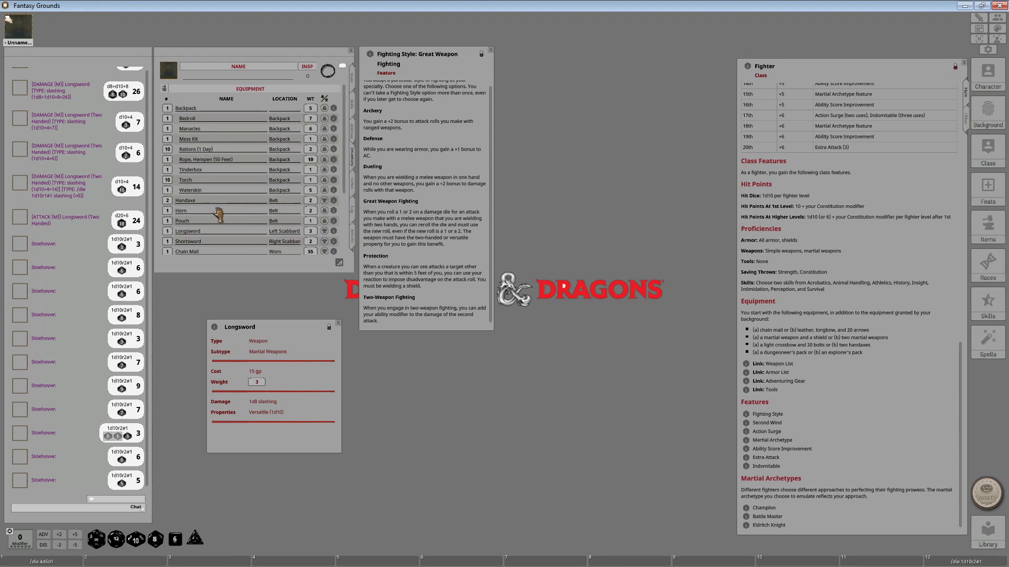
scroll(218, 174, "down", 2)
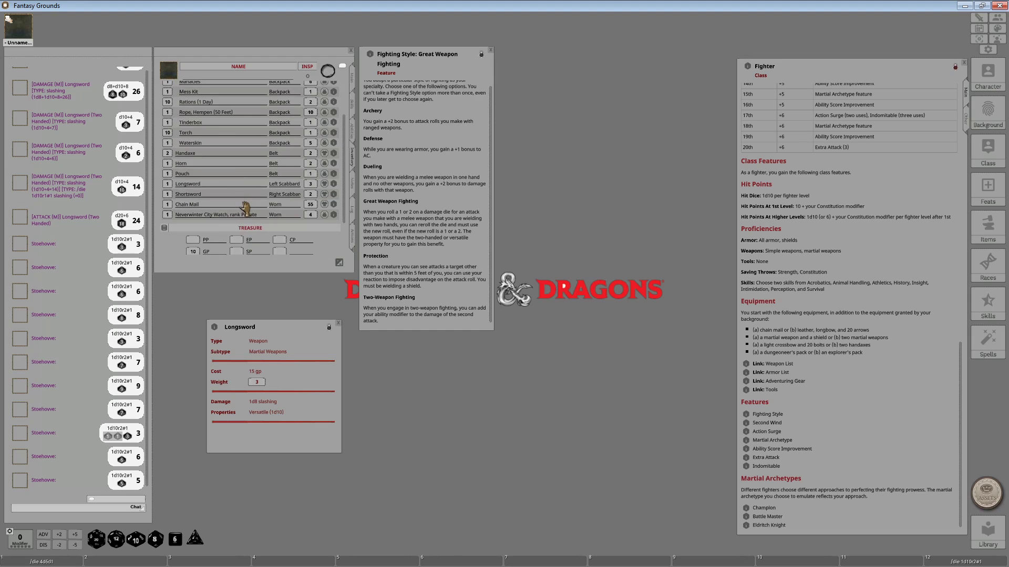
scroll(245, 208, "up", 2)
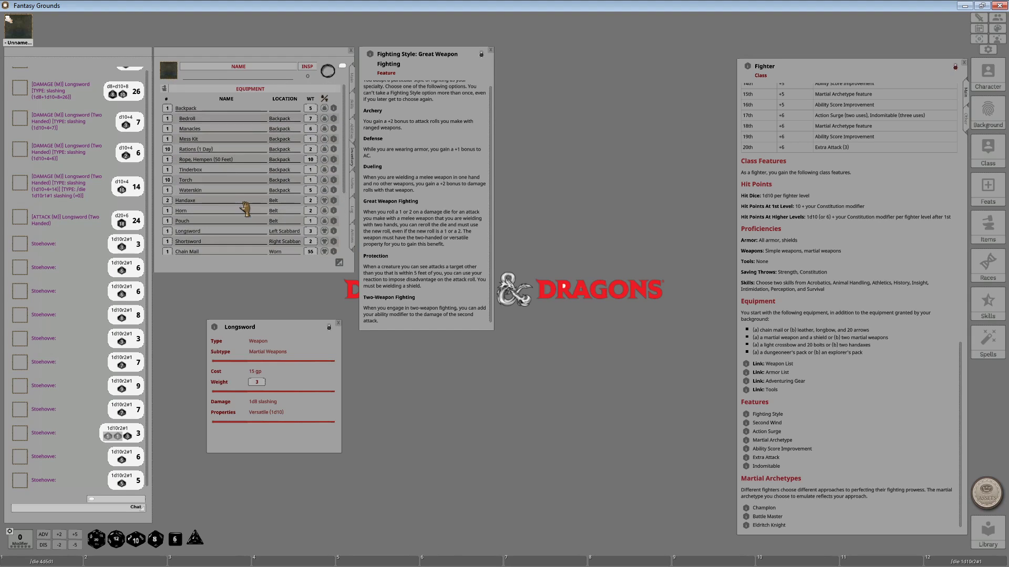
- Return to the weapons list, mark Longsword (Two Handed) as equipped, and close the Longsword item record
left_click(355, 233)
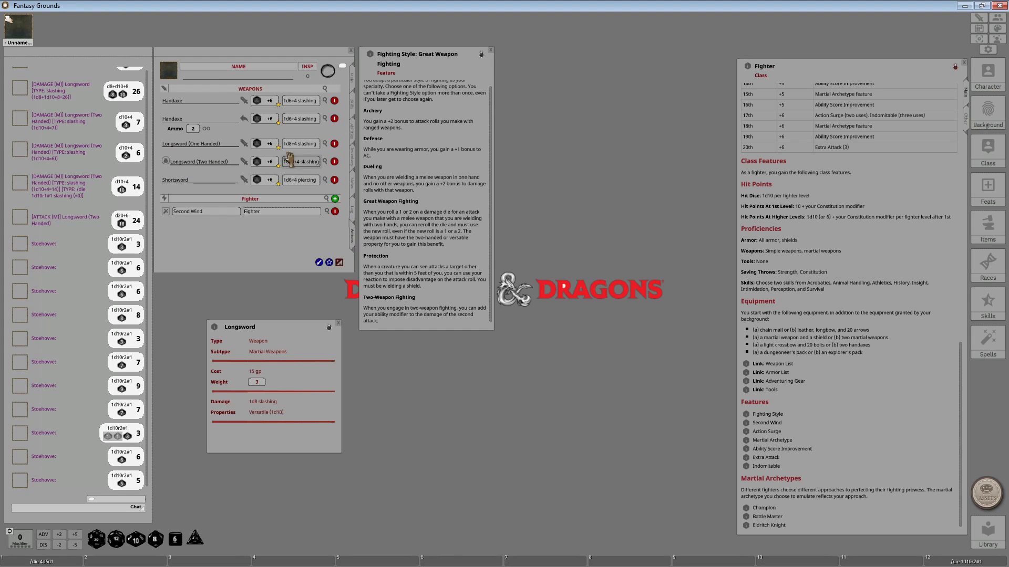
left_click(166, 161)
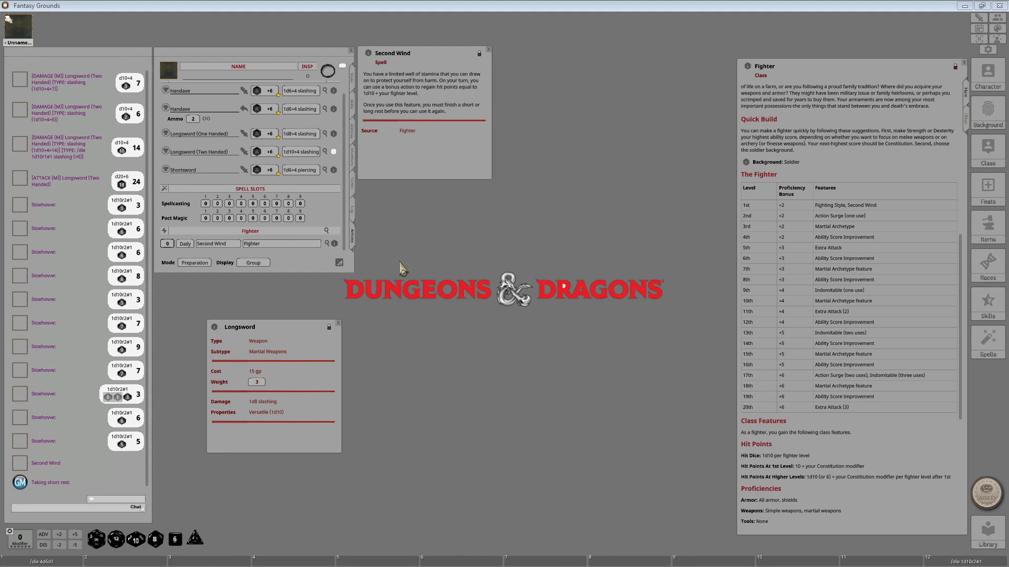
left_click(338, 323)
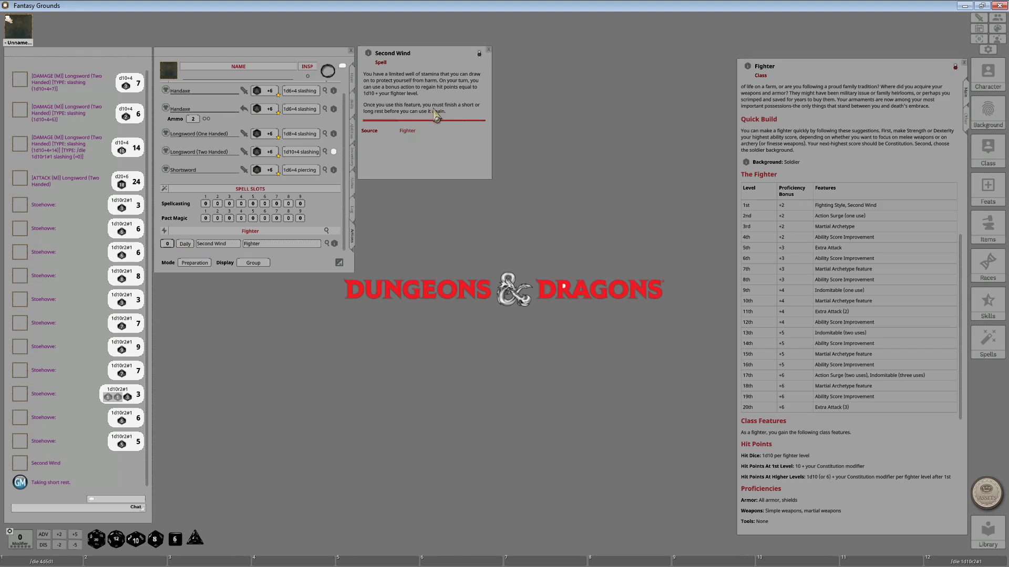
- Set Second Wind to one use per rest, and show the powers in Combat mode with the Actions display
scroll(168, 244, "up", 1)
left_click(181, 244)
left_click(193, 263)
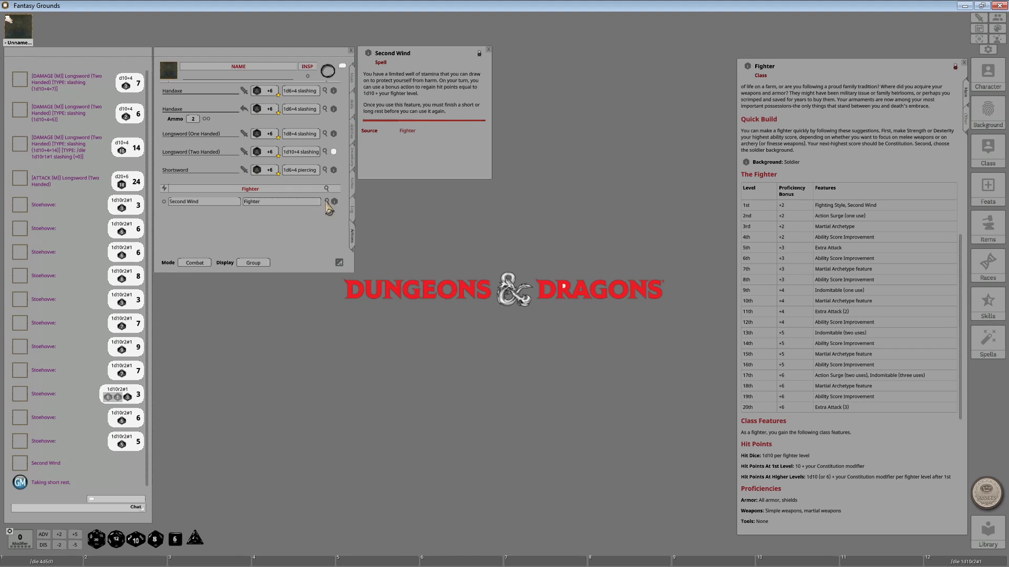
left_click(253, 263)
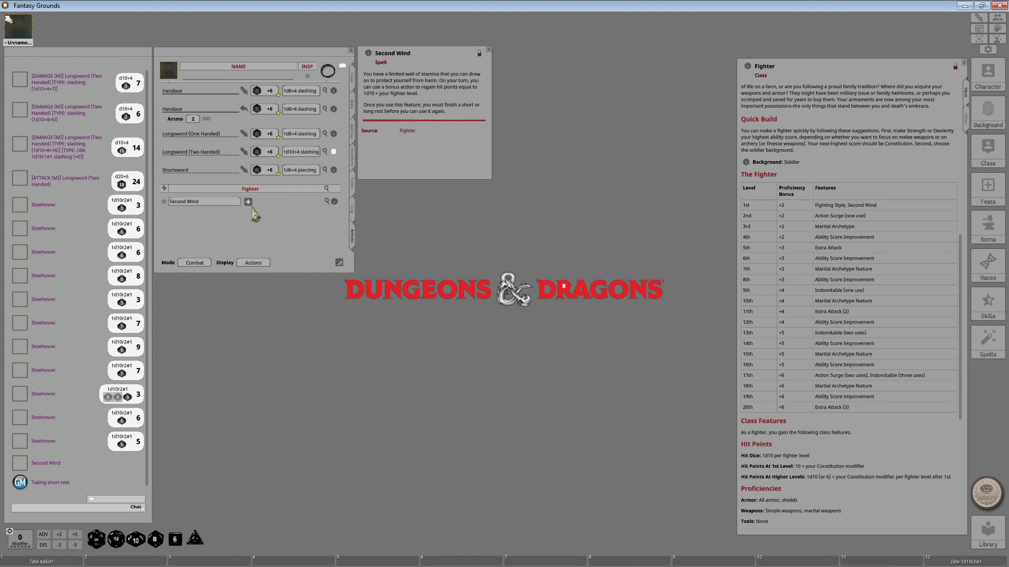
- Test Second Wind by spending its use, rolling its heal, and taking a rest
left_click(165, 202)
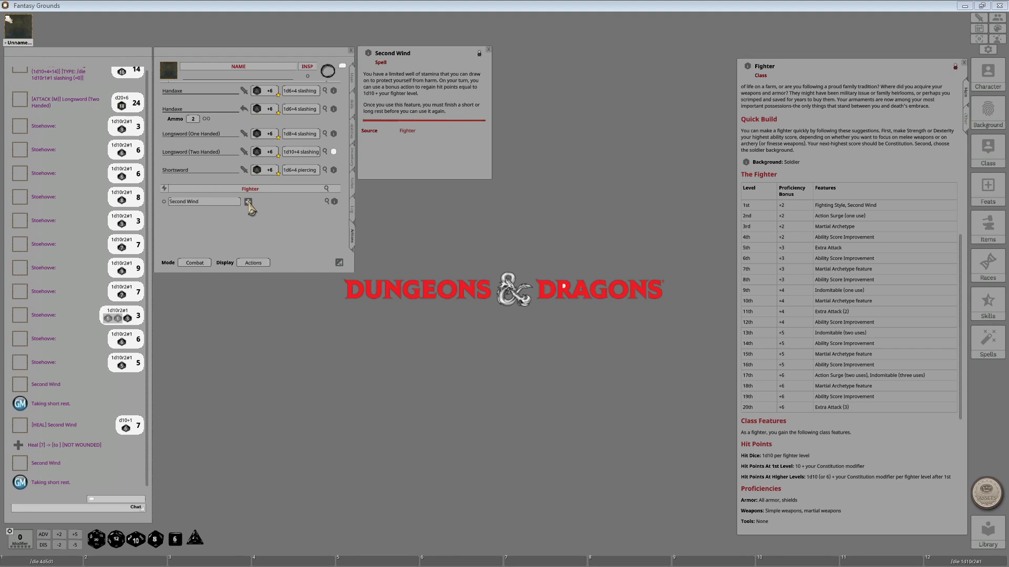
left_click(166, 202)
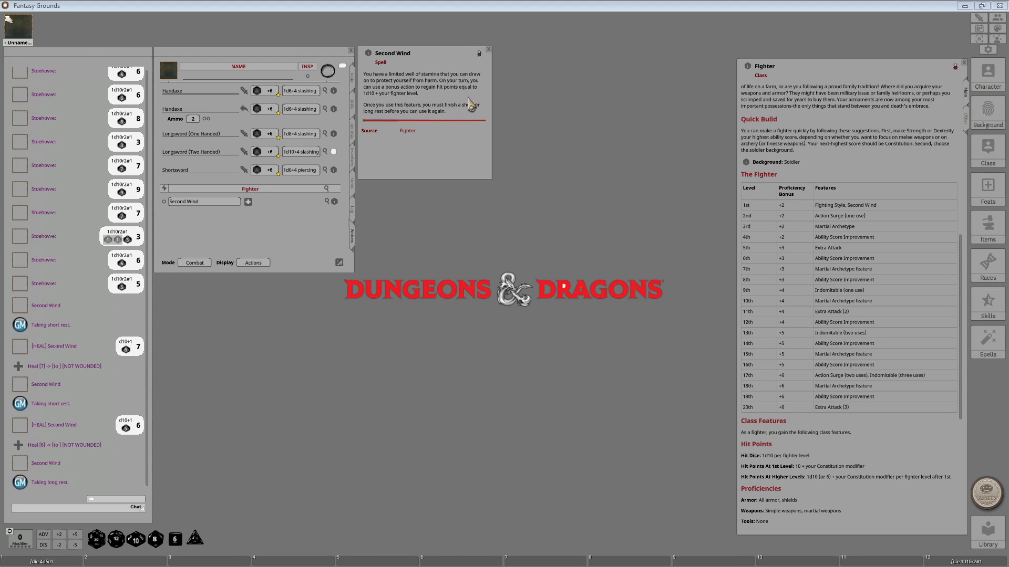
- Set Second Wind's number of uses to 1 in Preparation mode and return to the character's main statistics
left_click(195, 263)
left_click(167, 244)
type("1")
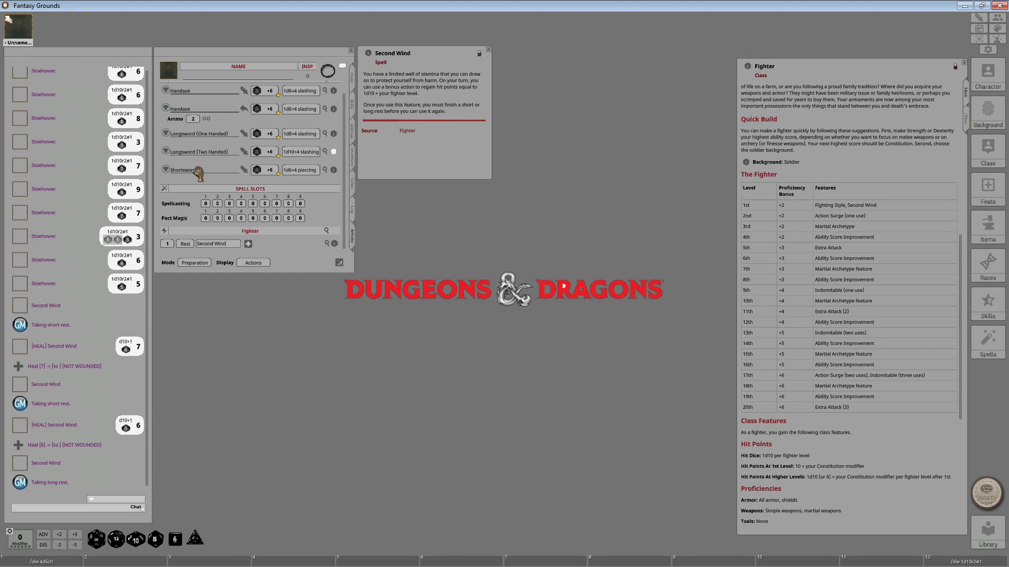
scroll(305, 248, "down", 1)
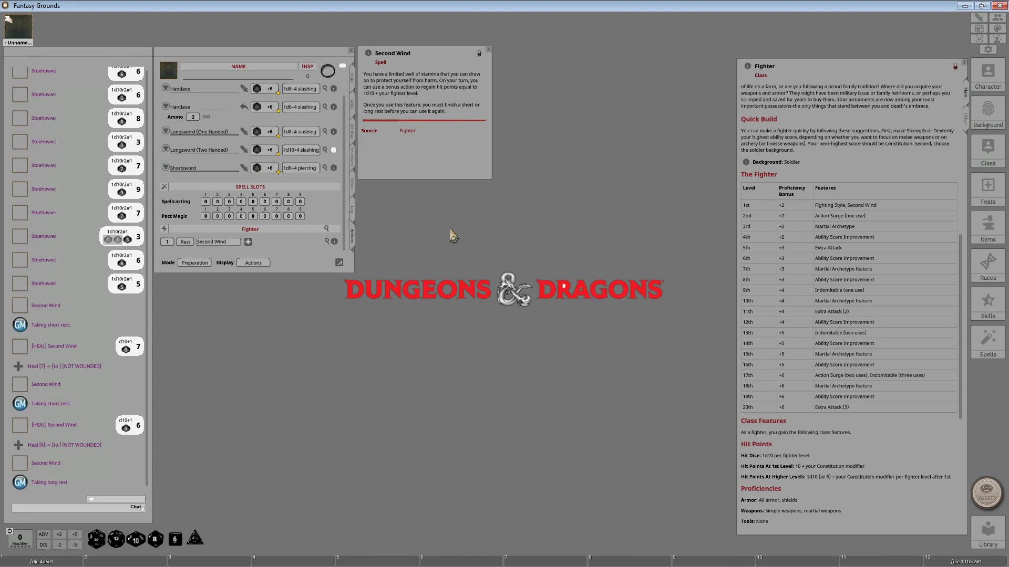
left_click(352, 79)
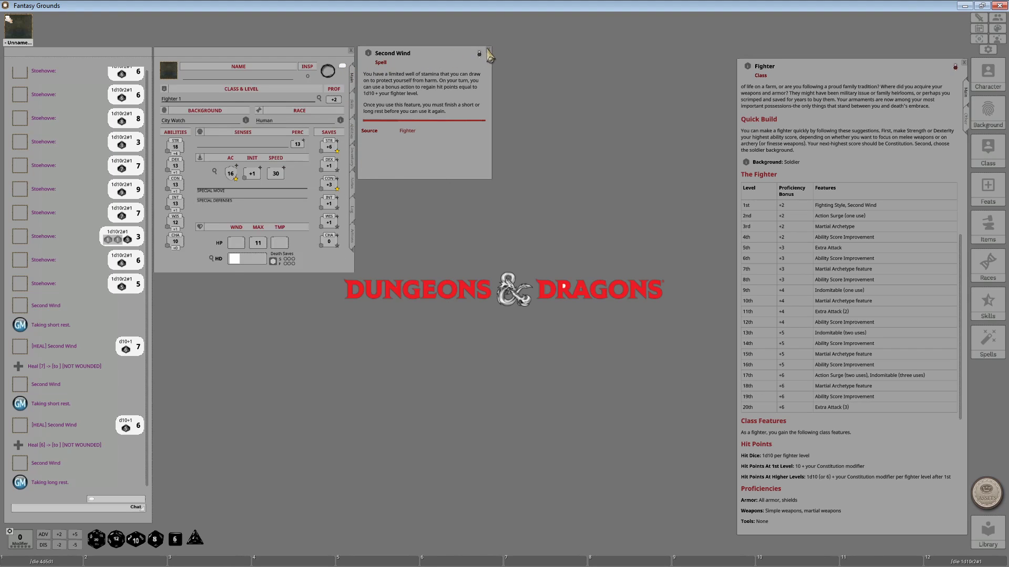
- Close the Second Wind record, then close and reopen the character sheet
left_click(488, 51)
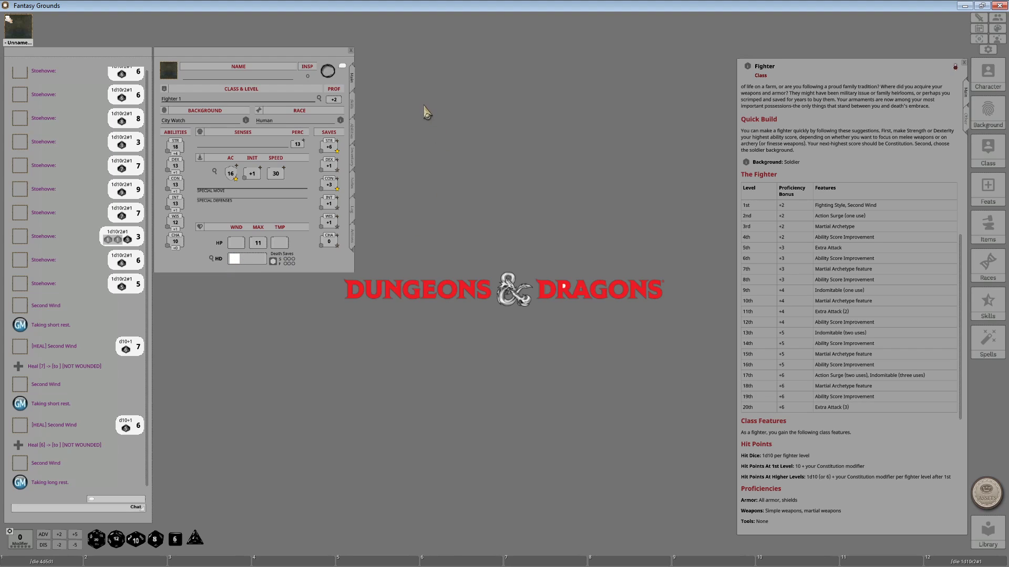
left_click(350, 50)
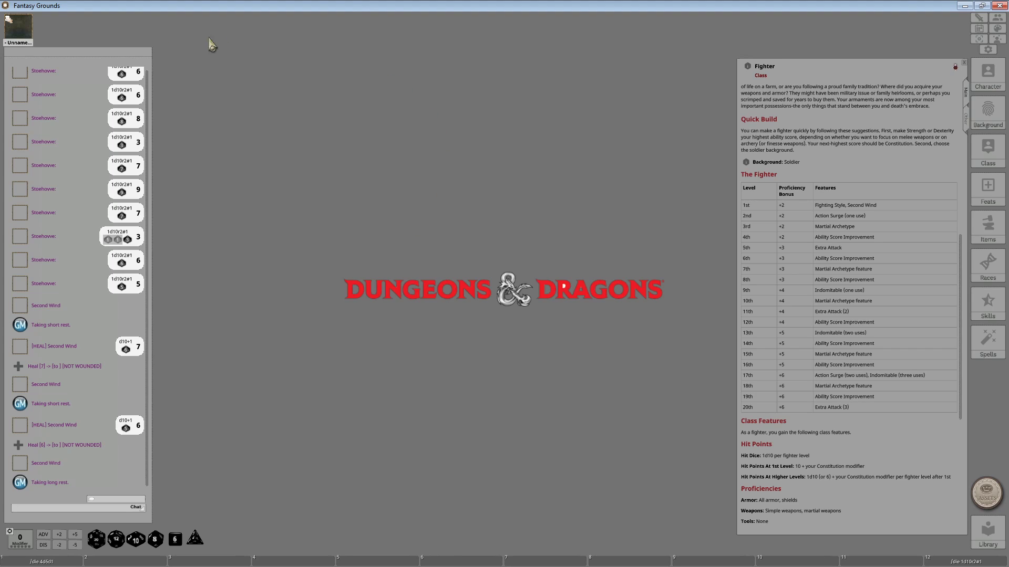
left_click(24, 34)
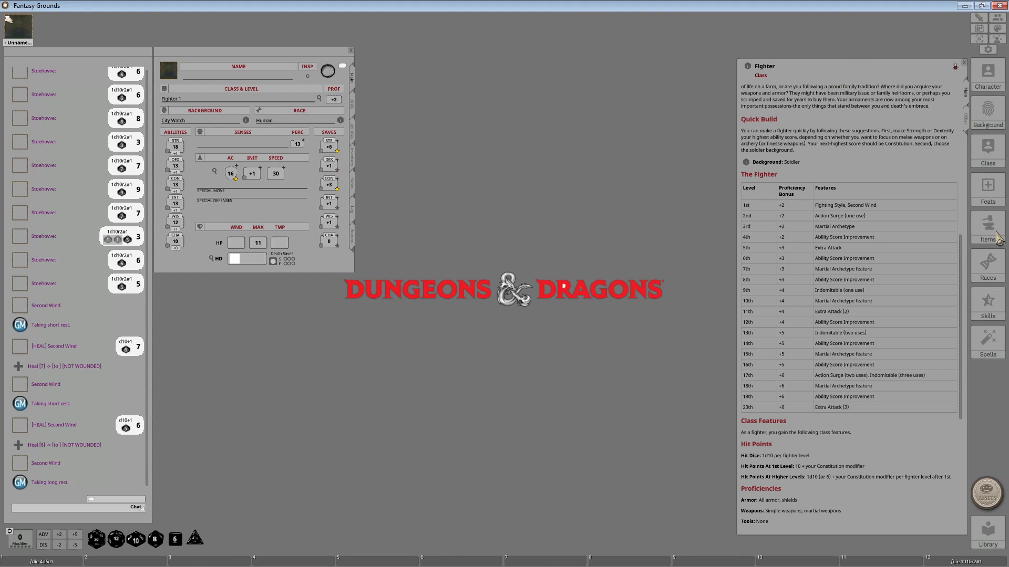
- Browse the full list of available classes and their source books, and close the list
left_click(988, 149)
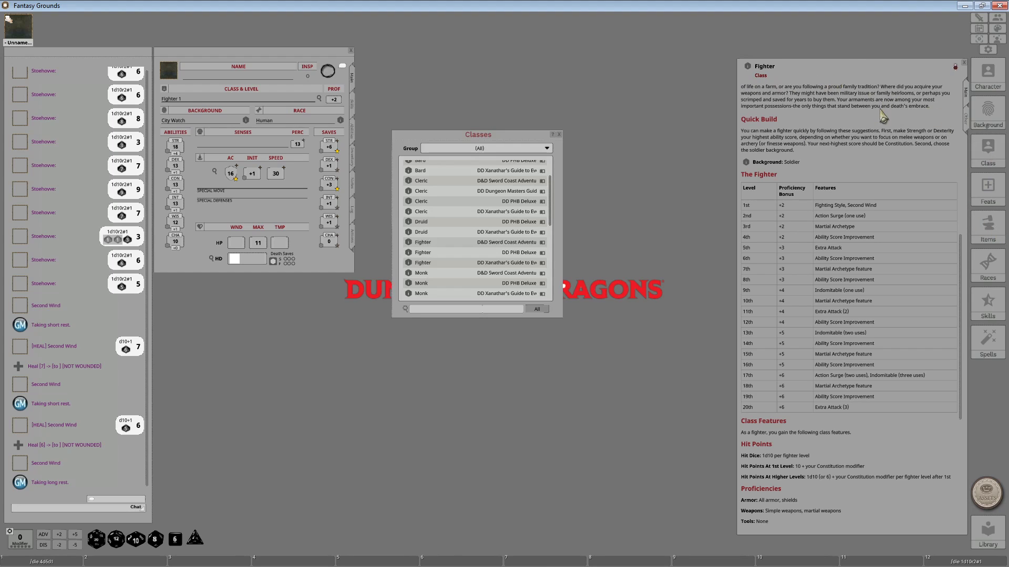
middle_click(531, 254)
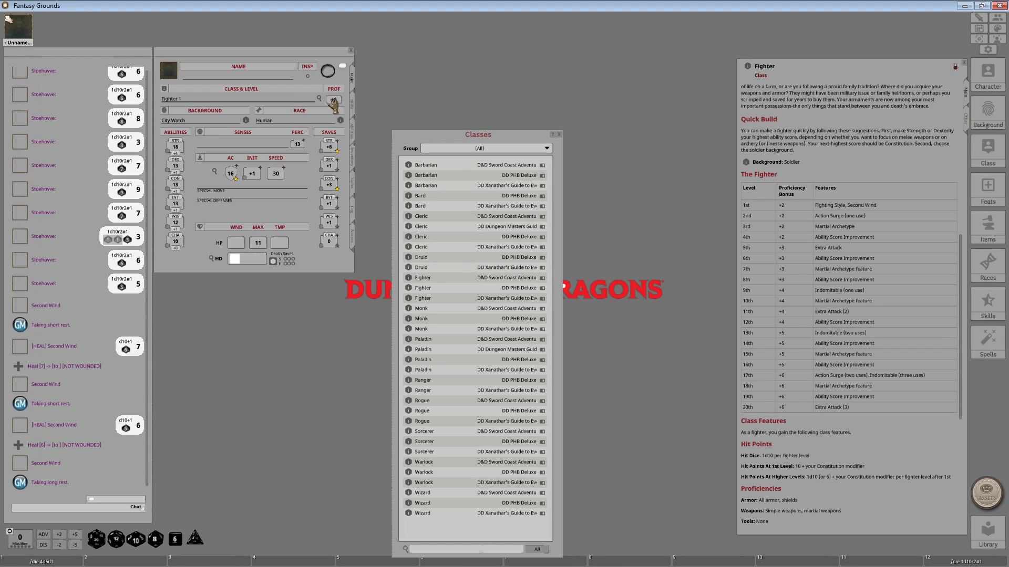
left_click(559, 135)
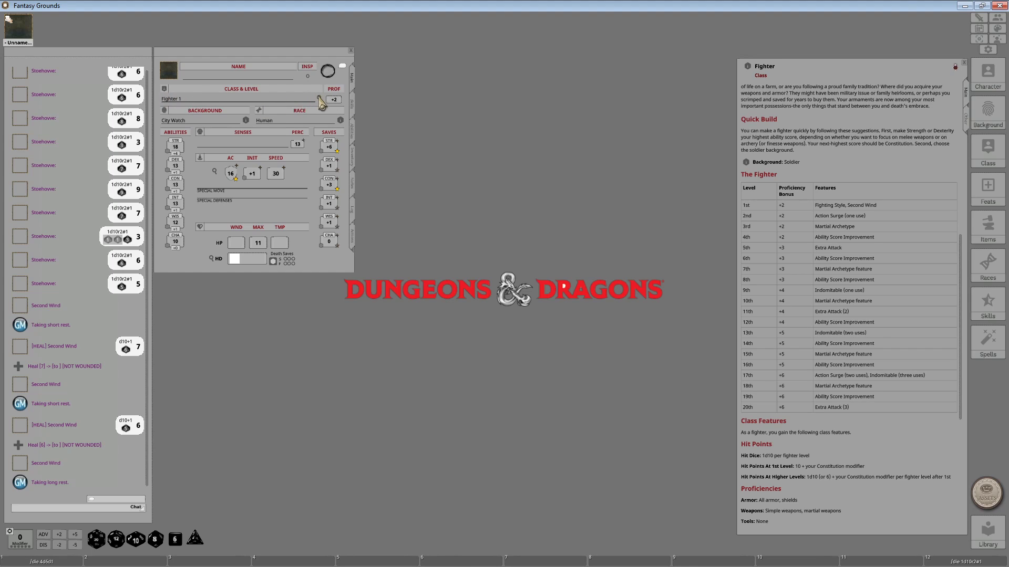
- Reopen the Fighter class record from the character's class and level details, and add it to the sheet to reach Fighter level 2
left_click(319, 100)
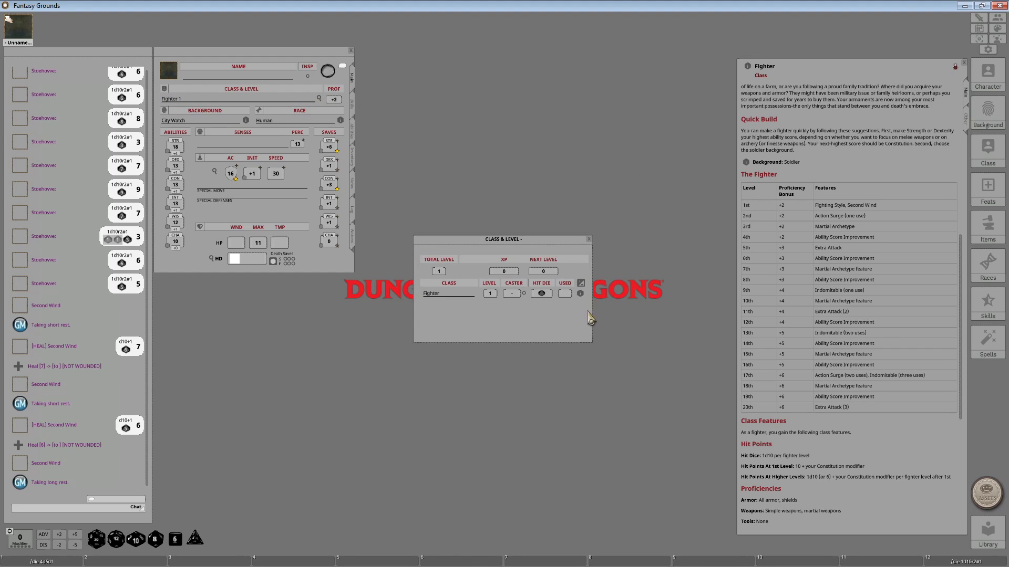
left_click(964, 63)
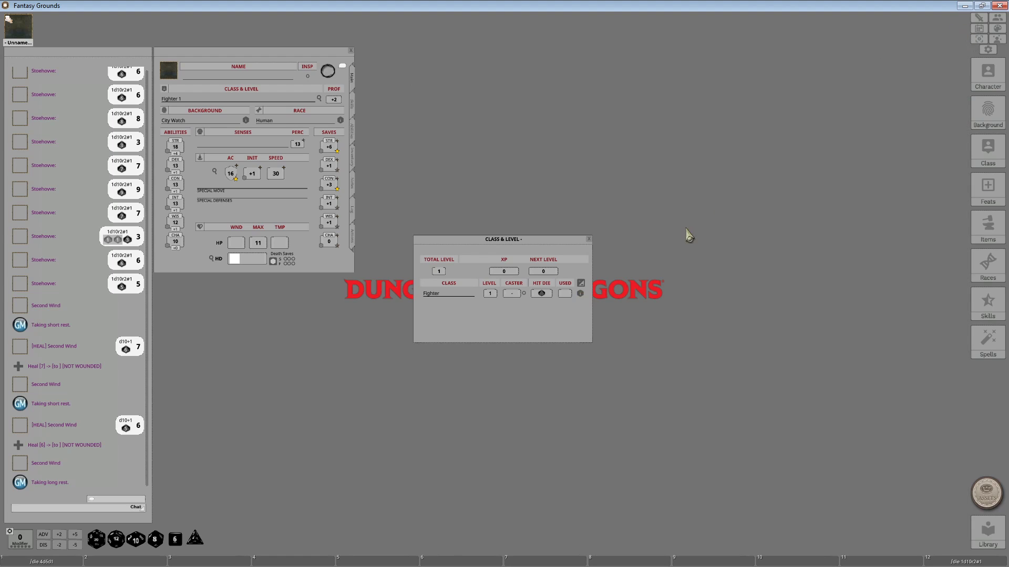
left_click(580, 295)
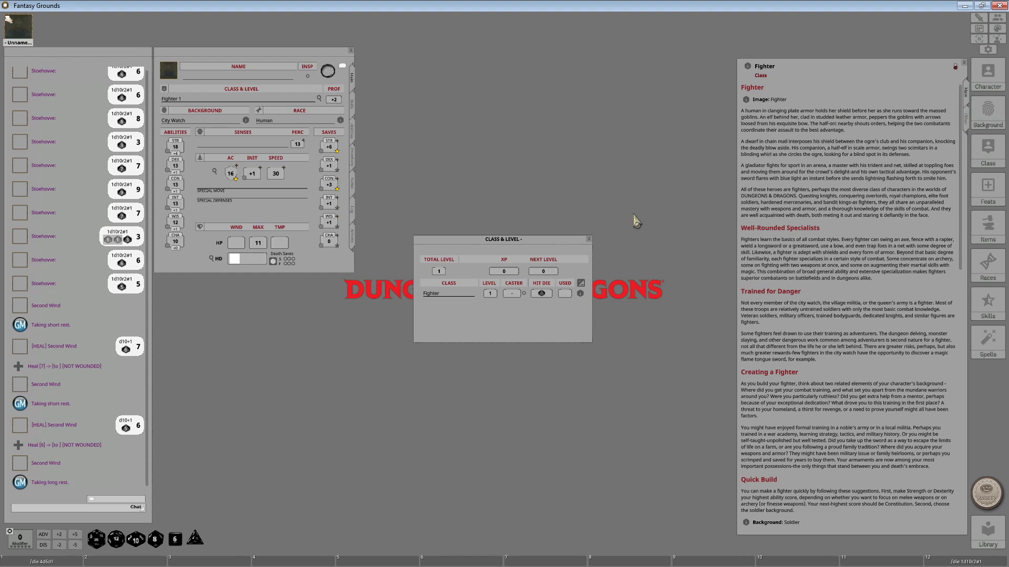
left_click(589, 240)
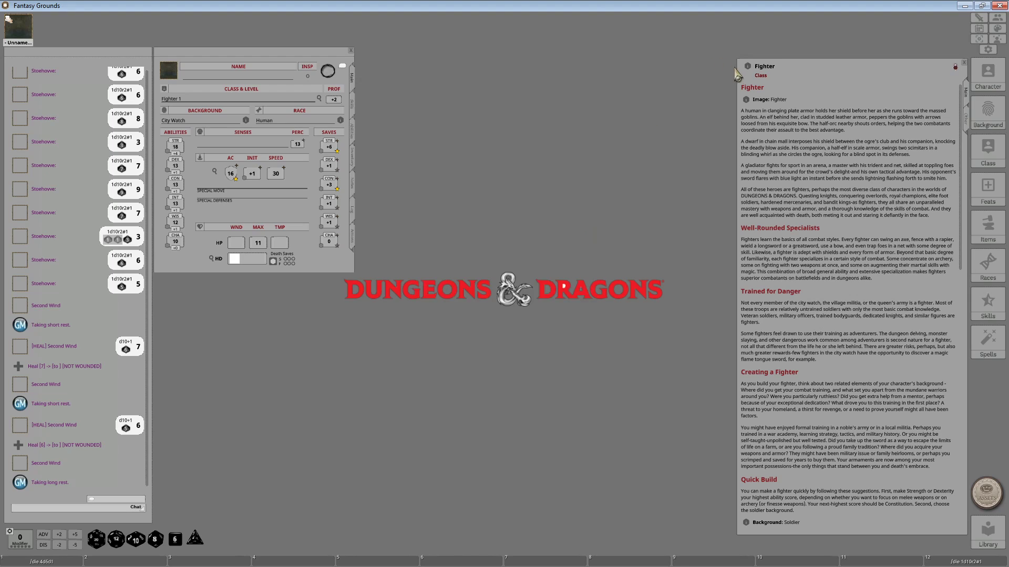
left_click_drag(747, 68, 217, 103)
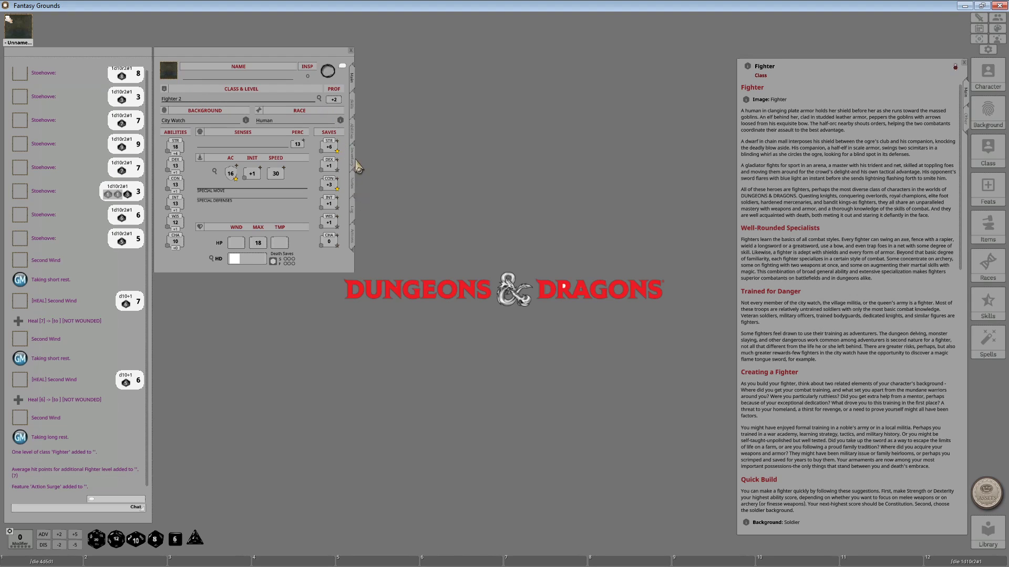
- Open the Action Surge feature from the character's features and add it to the powers on the actions page
left_click(353, 105)
left_click(352, 131)
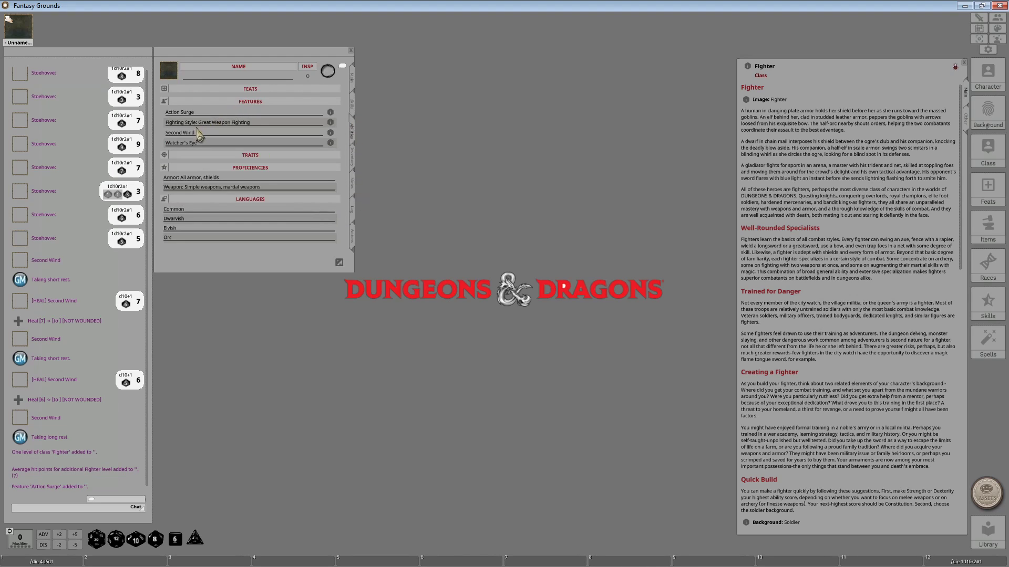
left_click(330, 112)
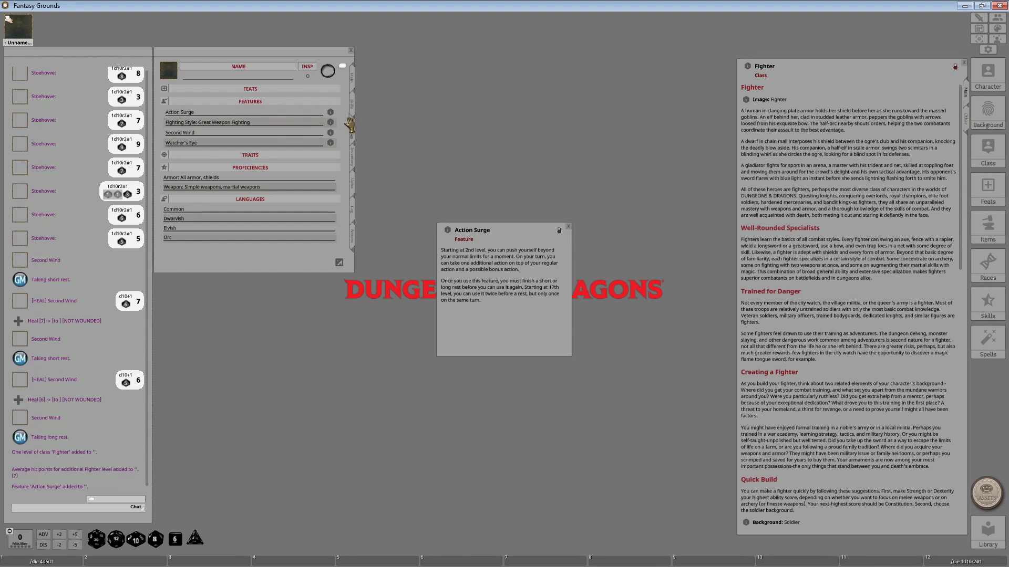
left_click(352, 242)
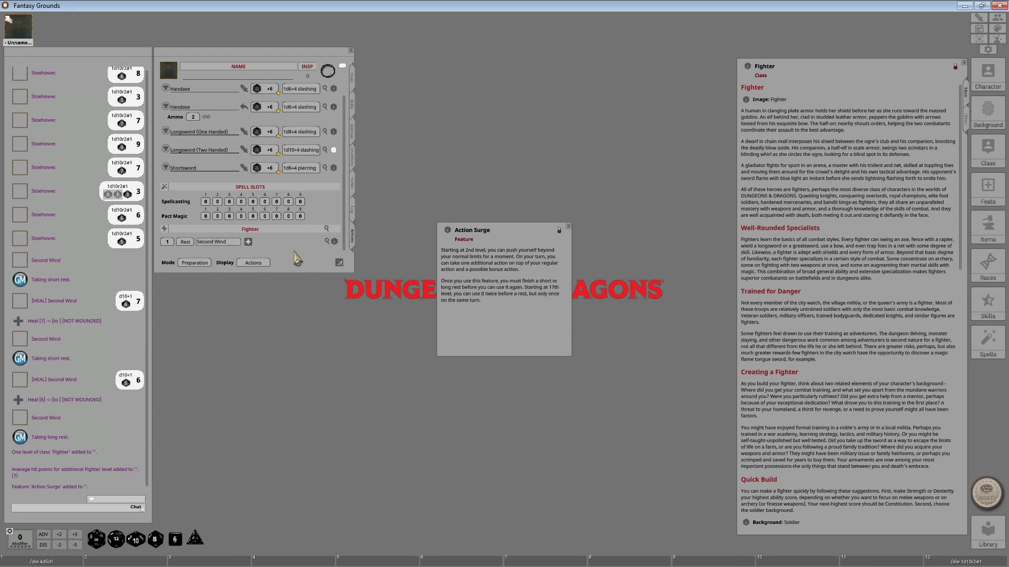
left_click_drag(448, 230, 255, 239)
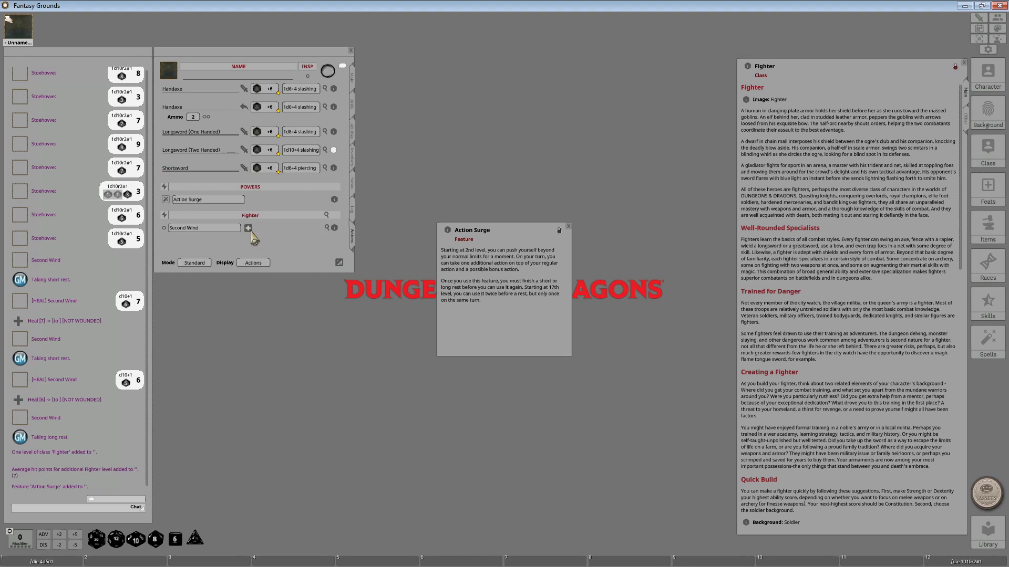
- Show the powers in Combat mode with the Group display and assign Action Surge to the Fighter group
scroll(267, 234, "up", 1)
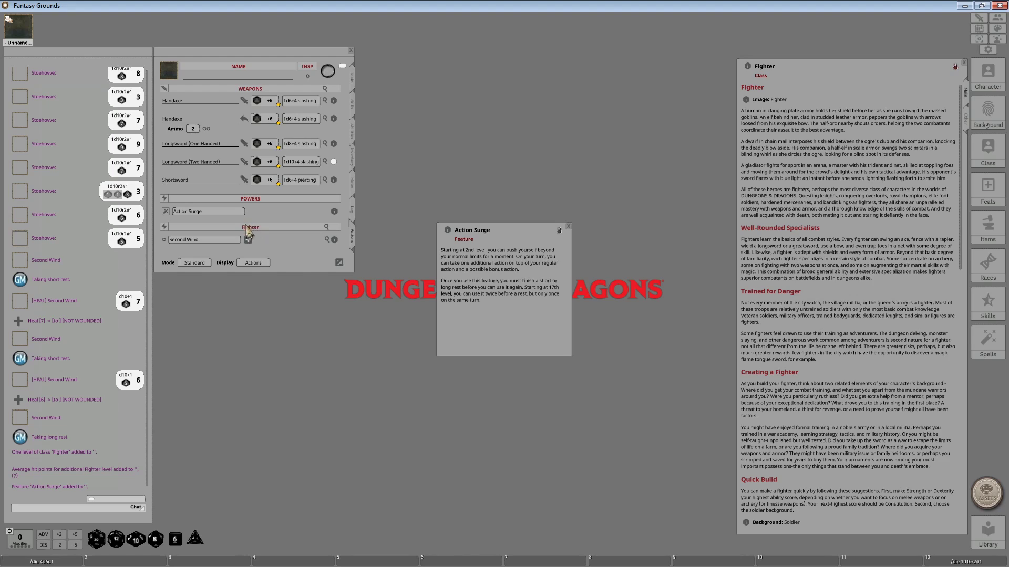
left_click(194, 263)
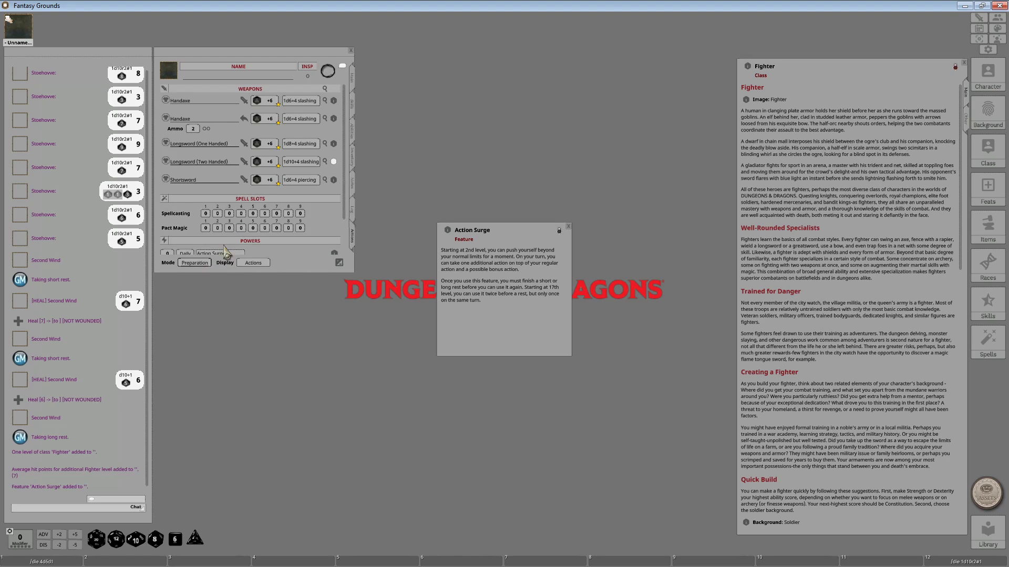
scroll(265, 221, "down", 3)
left_click(195, 263)
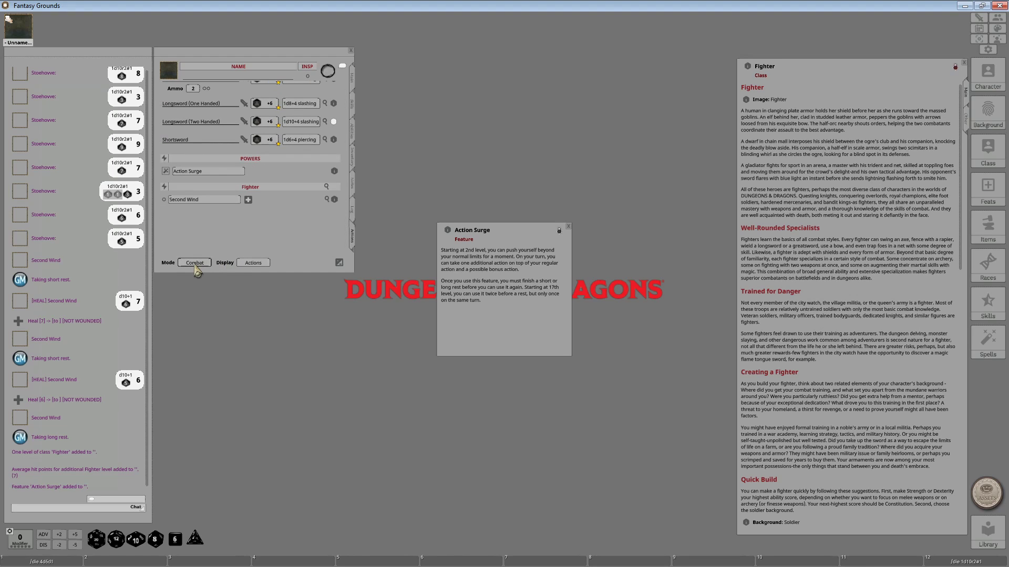
left_click(263, 267)
scroll(274, 190, "up", 3)
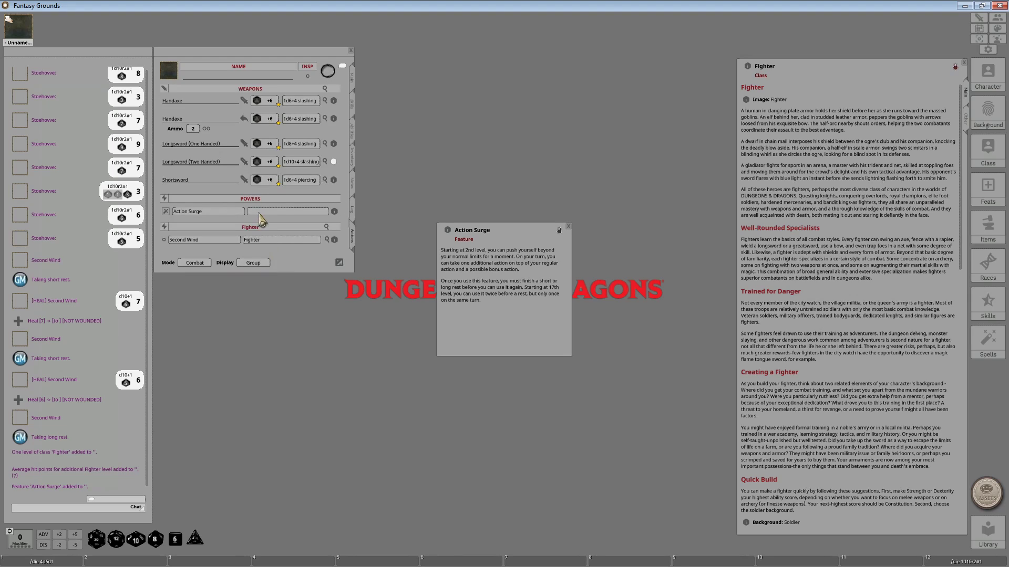
type("Fighter")
key("Tab")
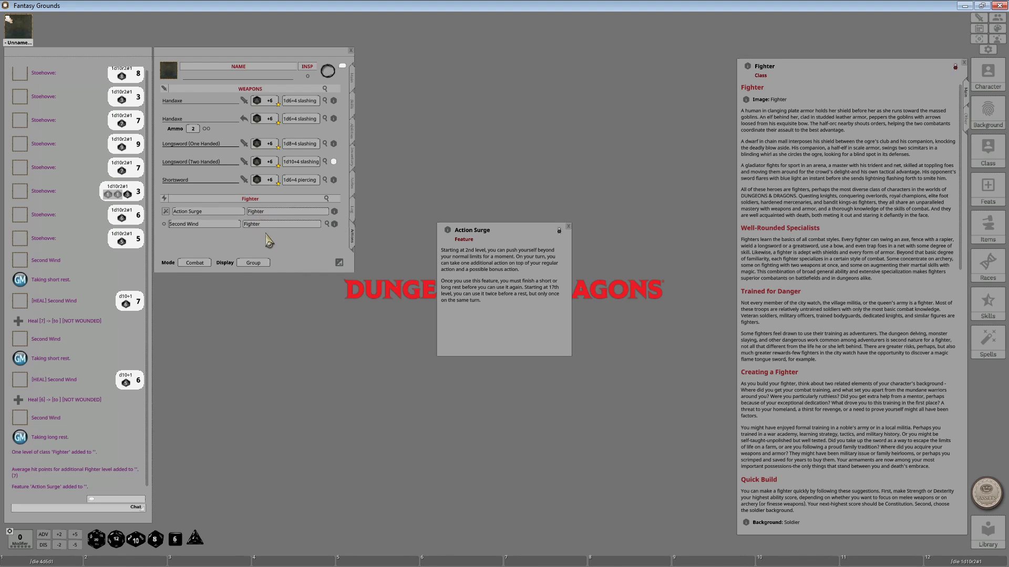
- Set Action Surge to 1 use per rest in Preparation mode, and return the powers to Combat mode with the Actions display
left_click(195, 264)
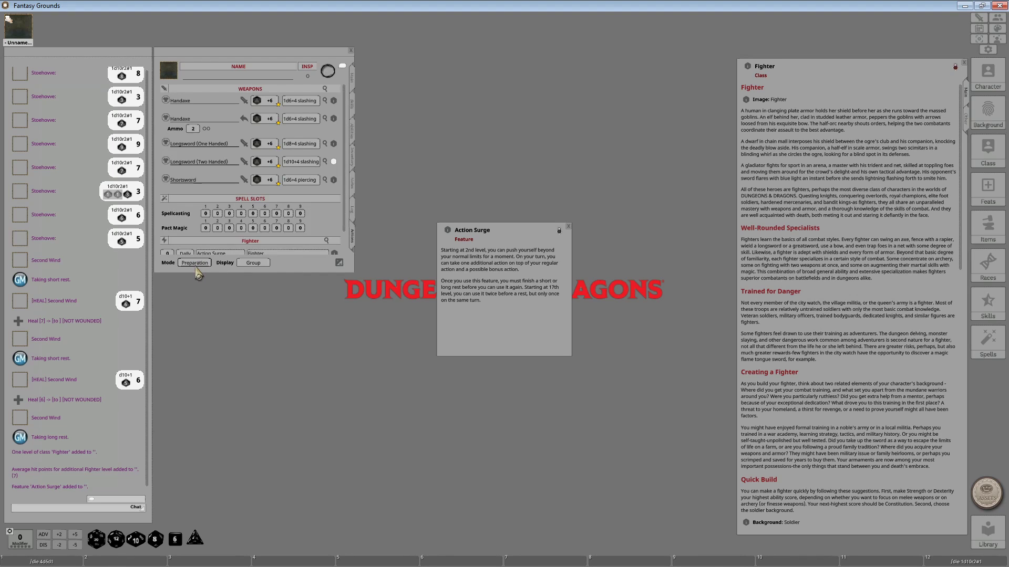
scroll(203, 250, "down", 1)
scroll(167, 232, "up", 1)
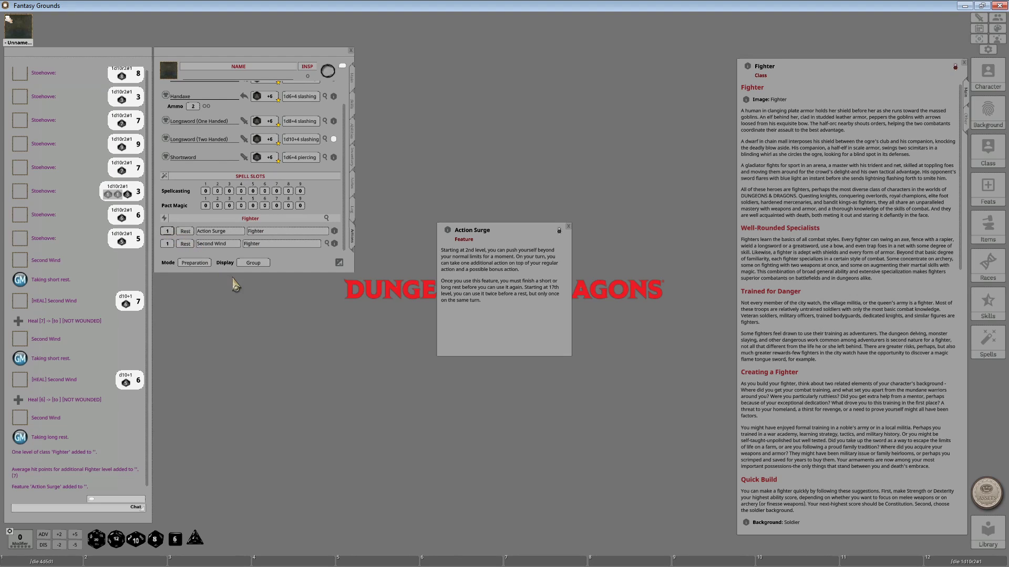
left_click(194, 263)
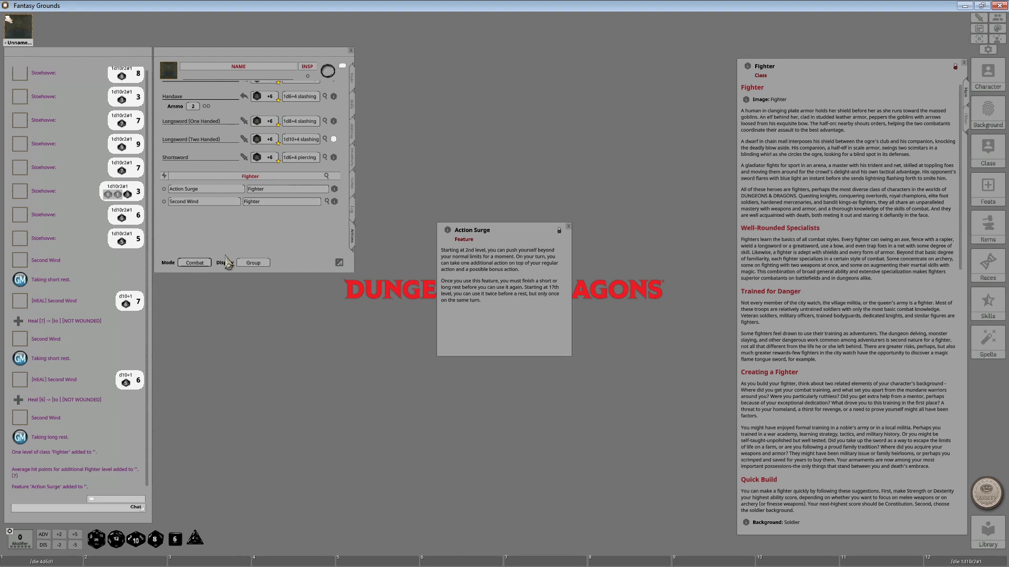
left_click(255, 262)
left_click(259, 264)
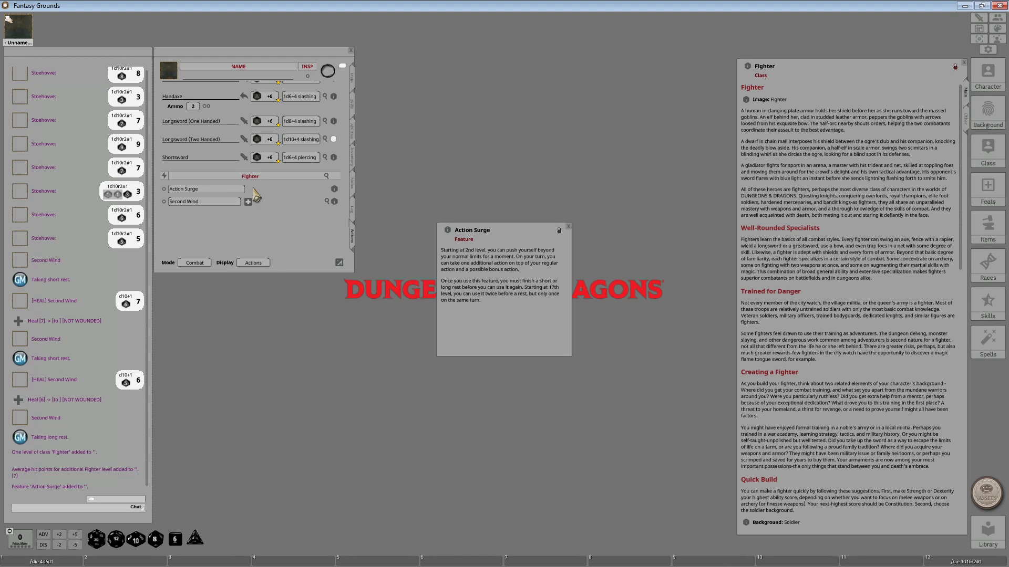
- Test Action Surge by spending its use and taking a short rest, and examine the Fighter level table
left_click(164, 189)
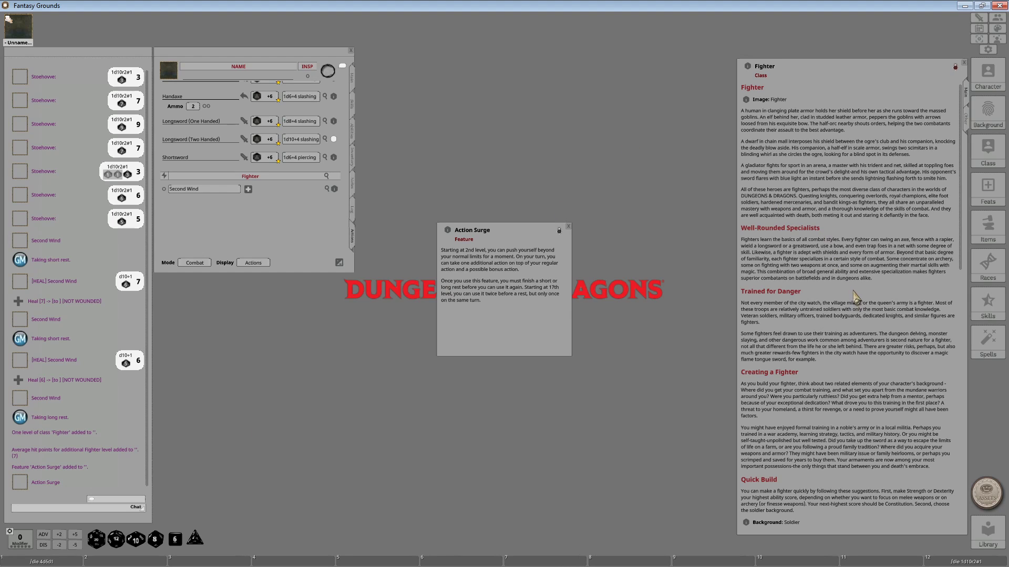
scroll(857, 294, "down", 5)
scroll(858, 294, "down", 10)
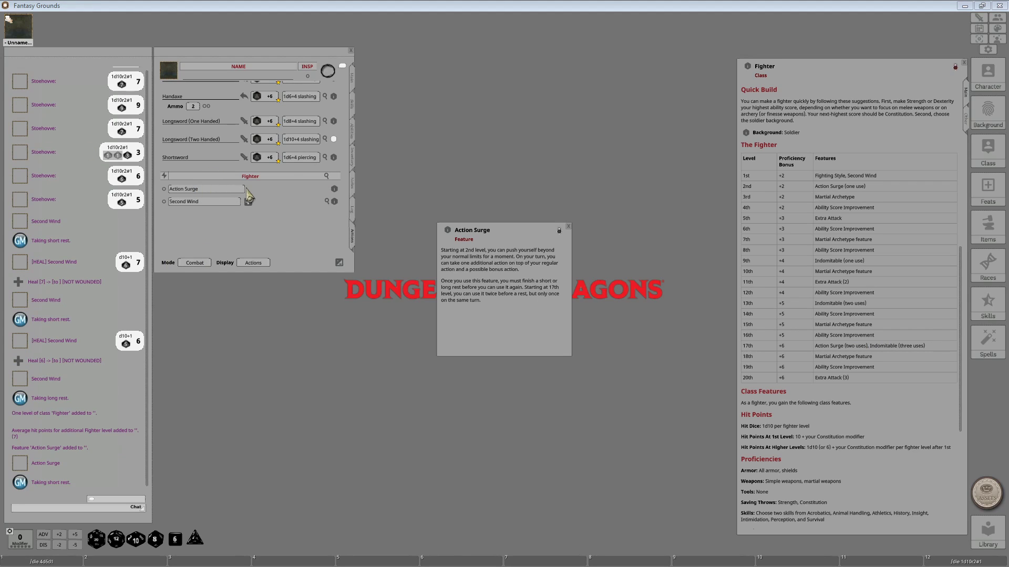
- Switch the powers to Preparation mode, close the Action Surge record, and return to the character's main statistics
left_click(195, 263)
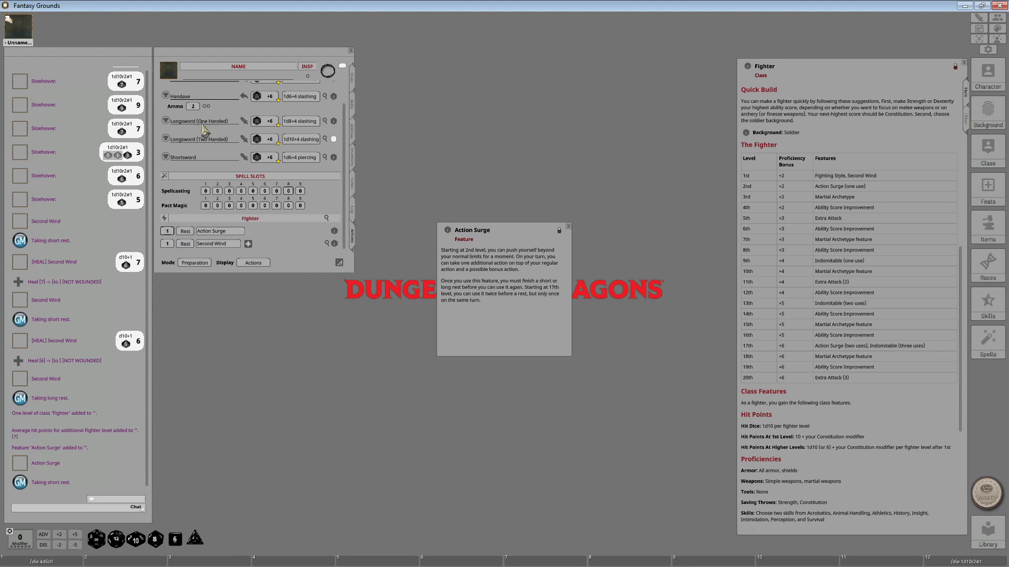
scroll(168, 232, "up", 2)
scroll(166, 245, "up", 1)
left_click(569, 227)
scroll(232, 204, "up", 2)
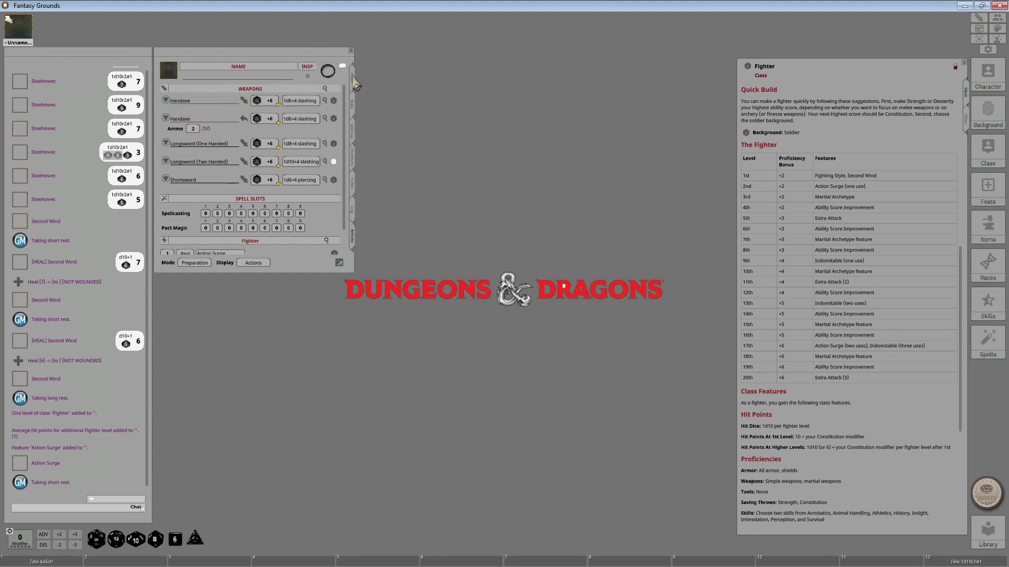
left_click(353, 79)
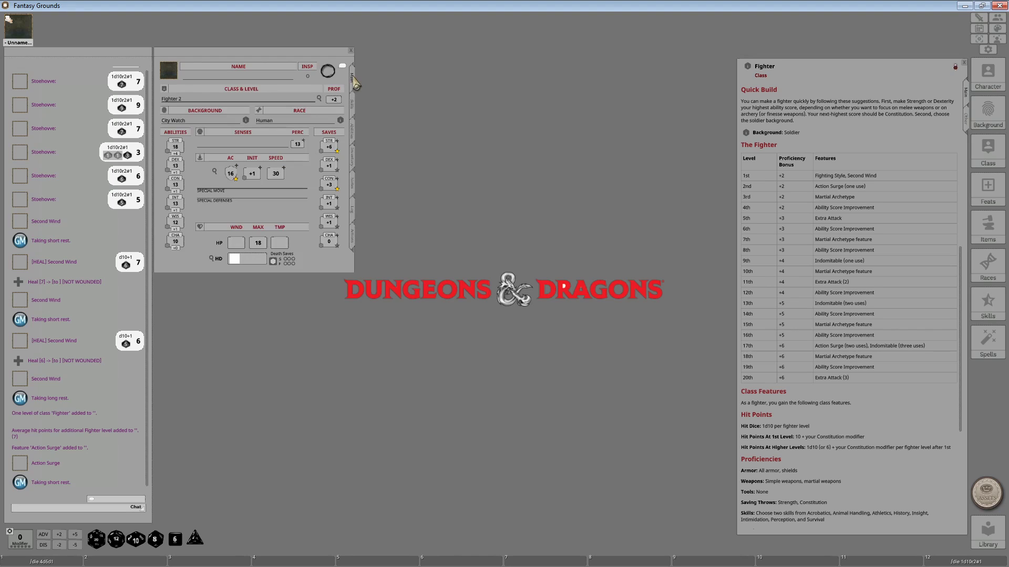